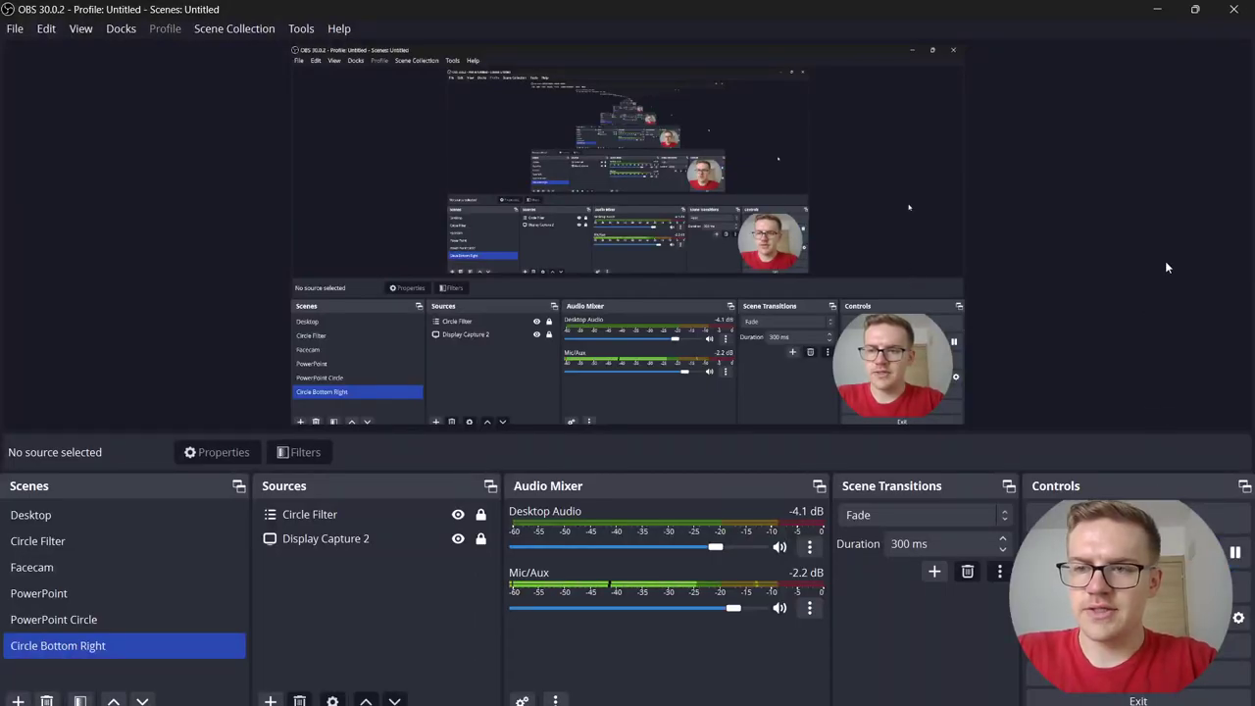
Step: Switch to BibleTyper in the browser, show it full screen and review the dashboard's statistics and WPM and accuracy chart
left_click(1153, 10)
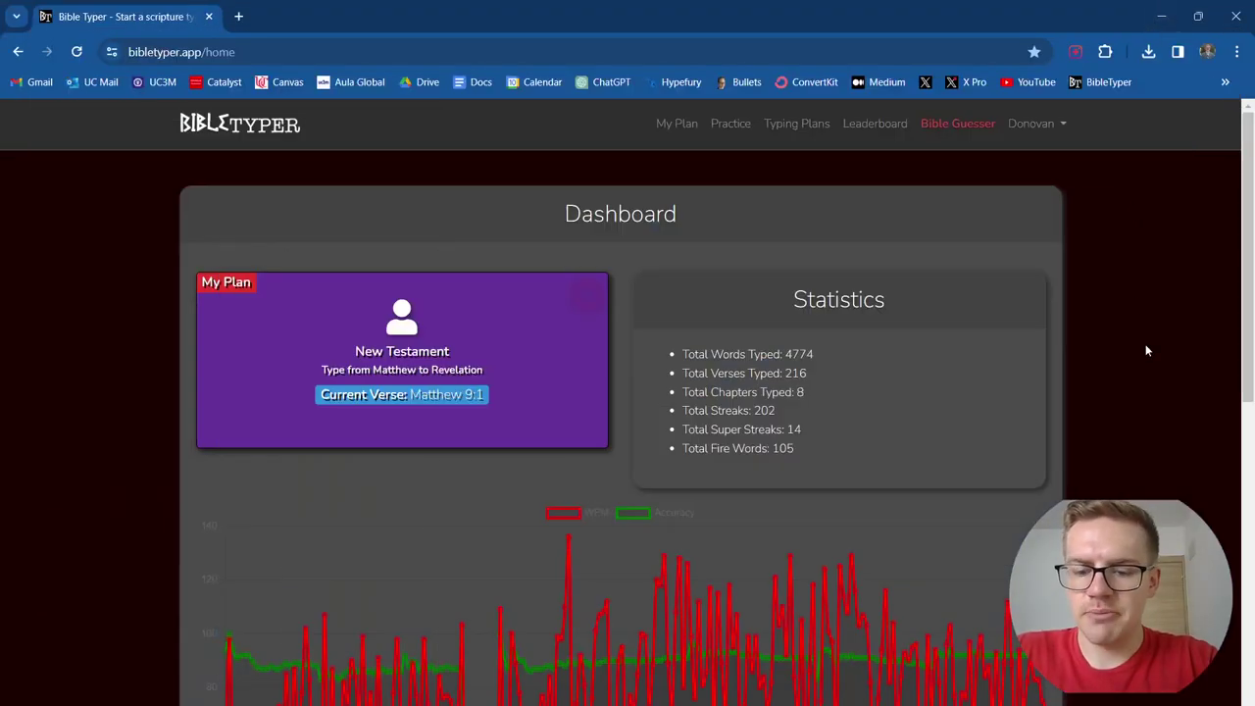
key("F11")
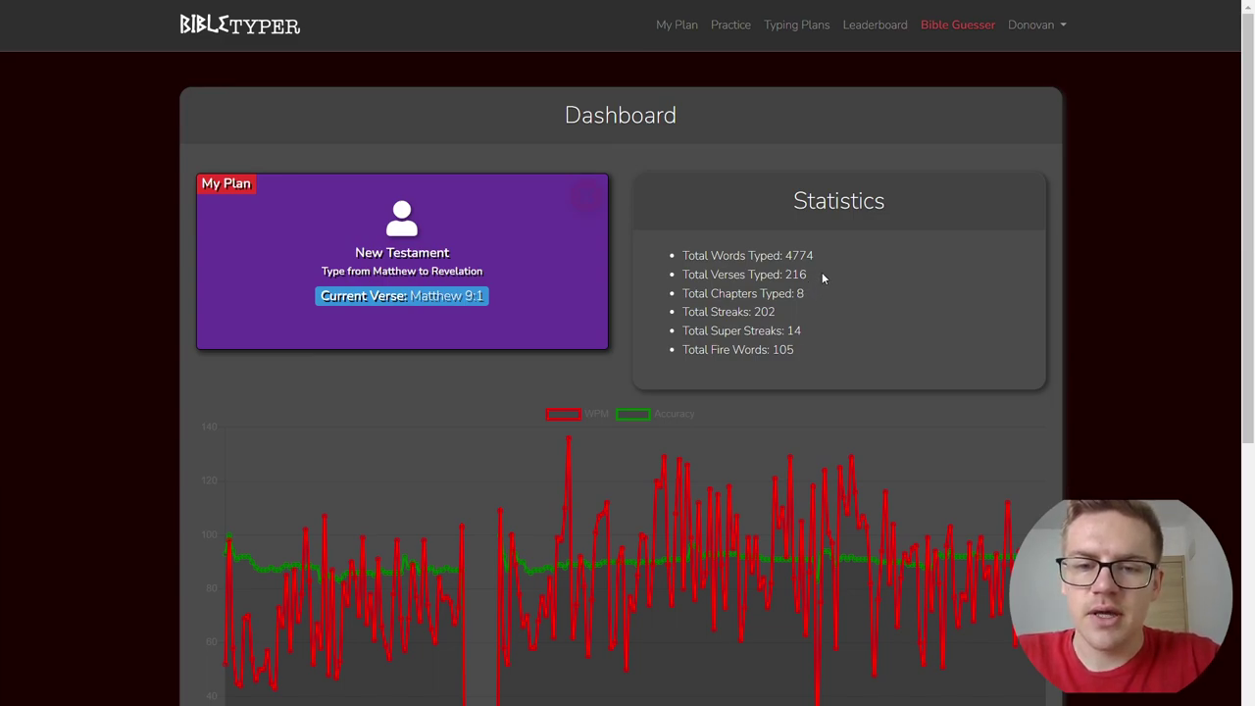
scroll(1065, 284, "down", 2)
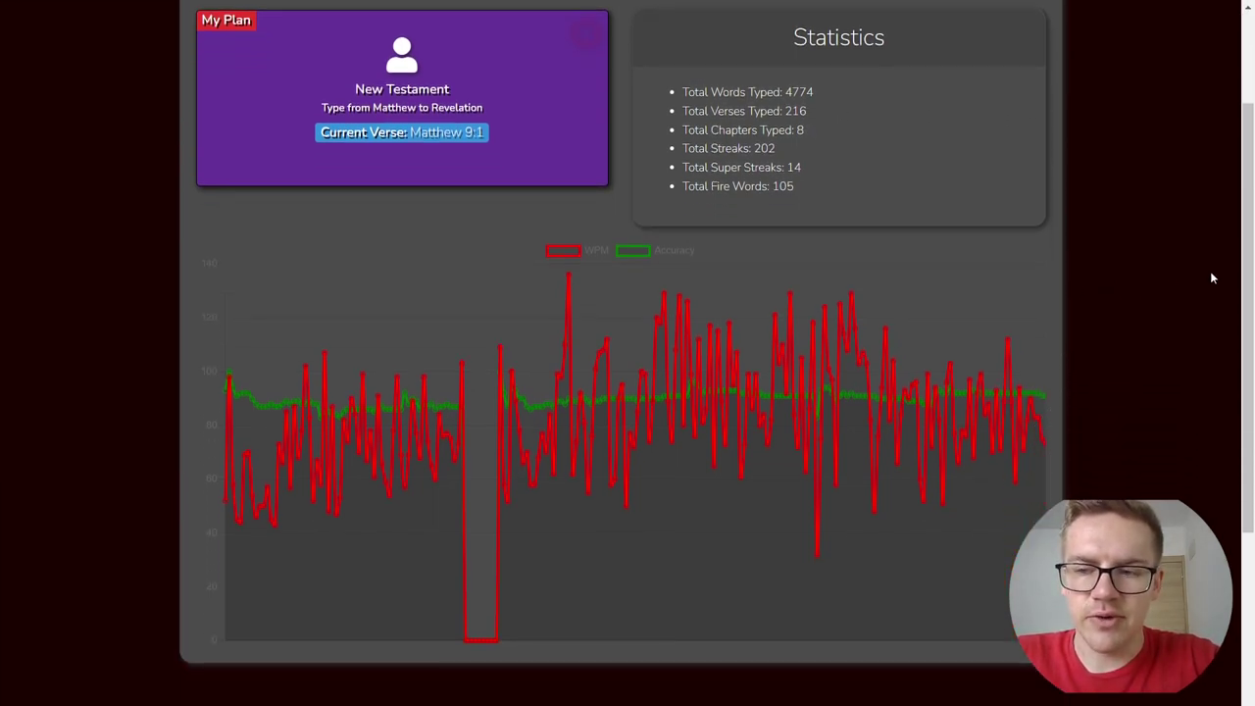
scroll(1251, 274, "down", 1)
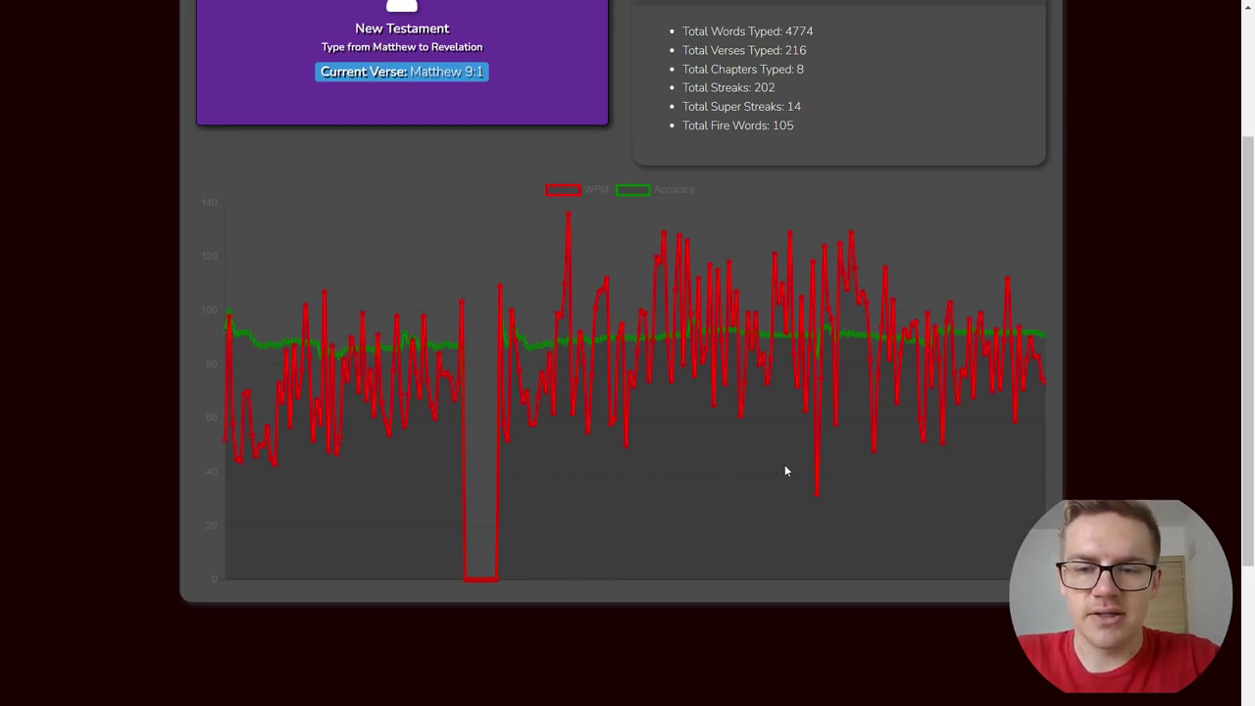
scroll(887, 389, "up", 3)
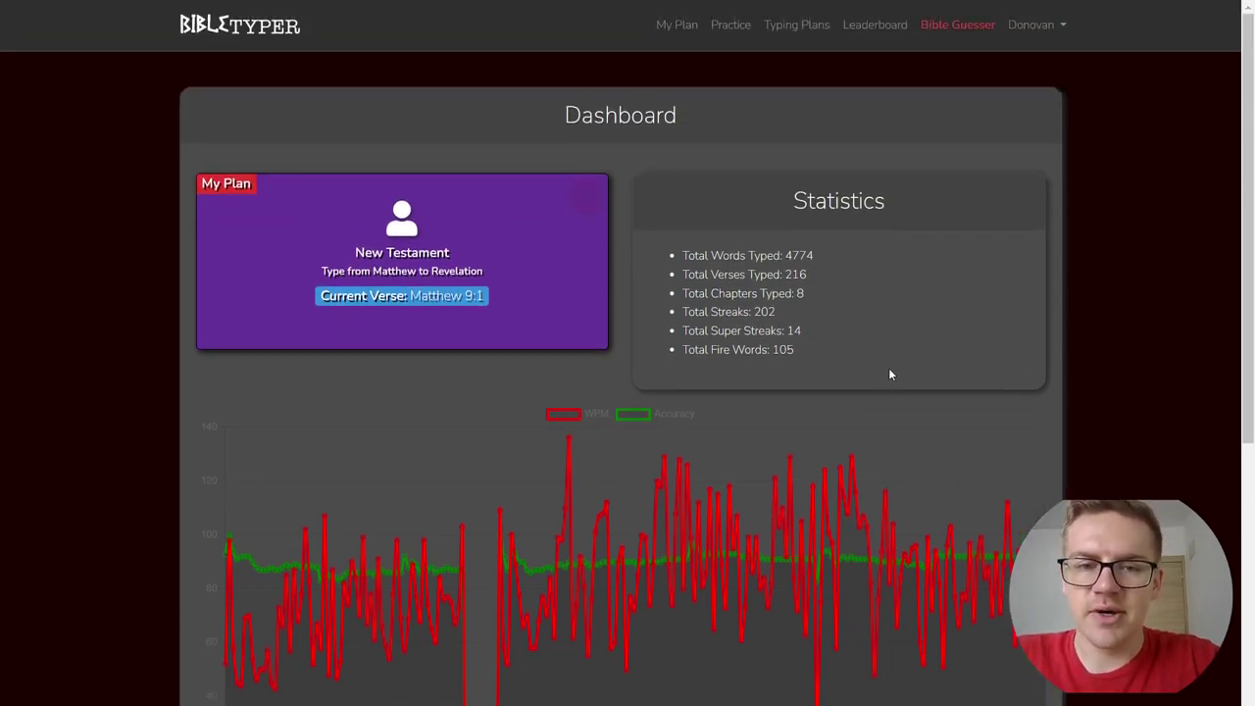
Step: Open the New Testament plan and enter verse 1 of Matthew 9: "And getting into a boat he crossed over and came to his own city."
left_click(462, 223)
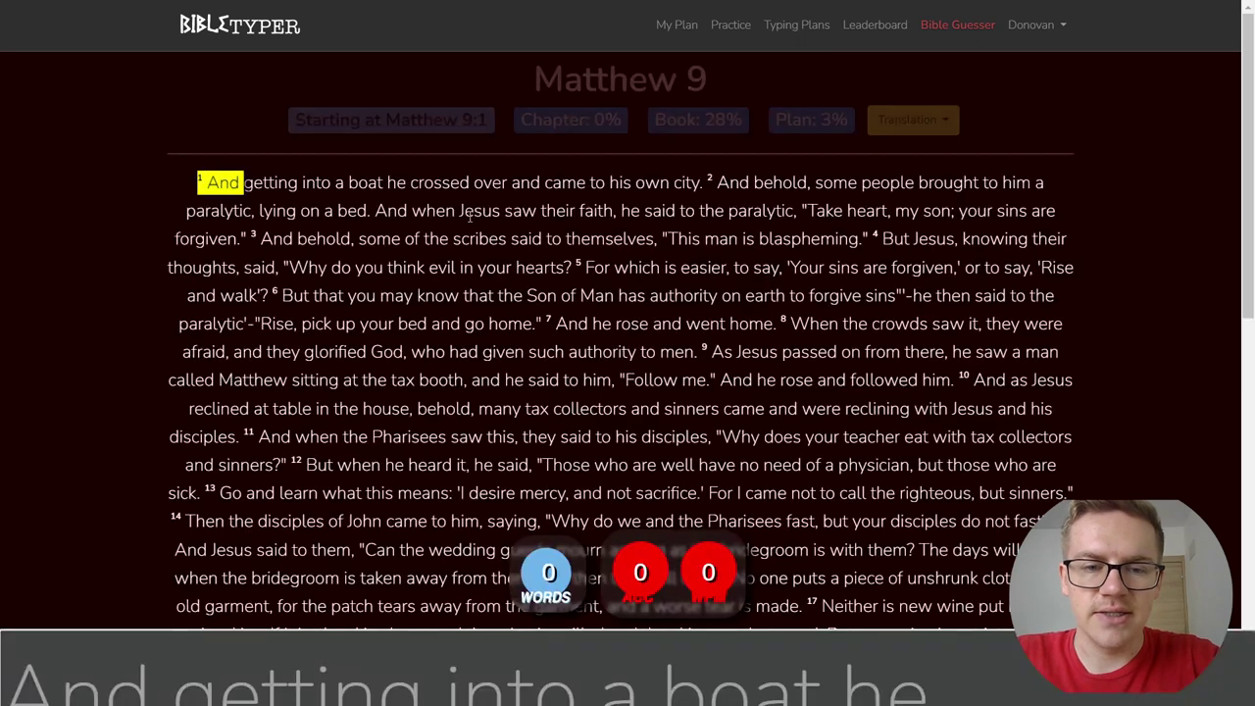
left_click_drag(1253, 222, 1253, 152)
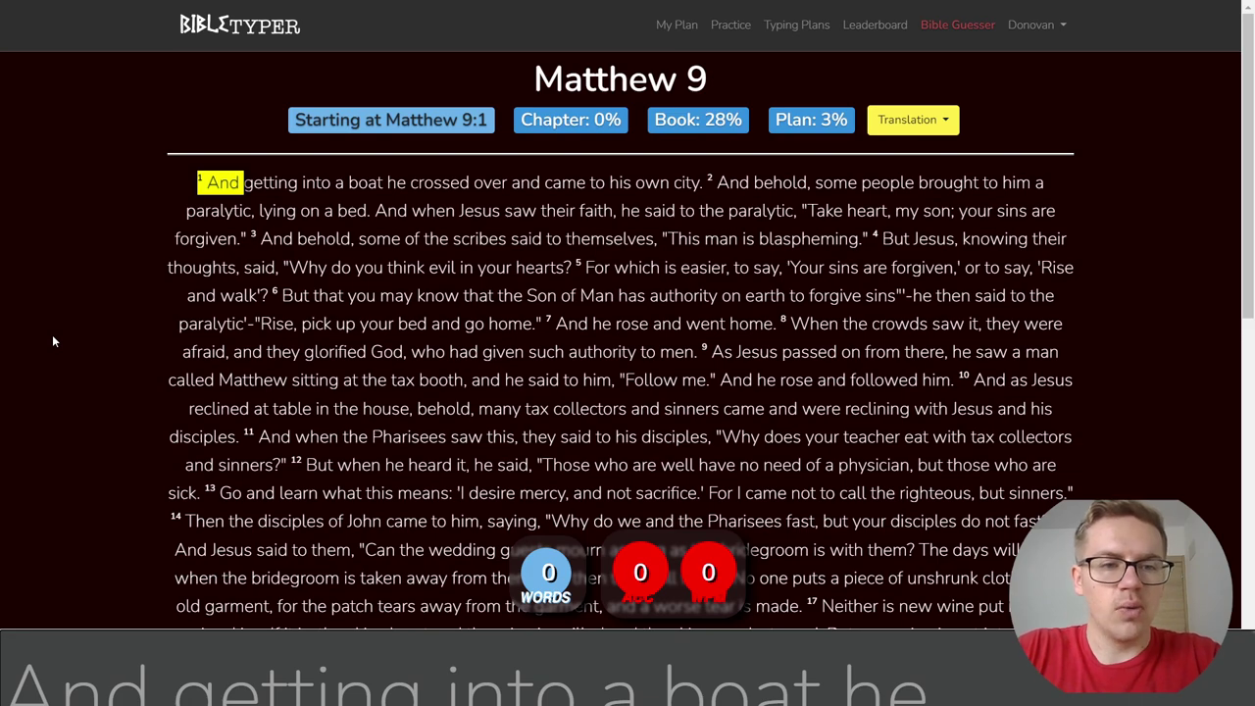
type("nd getting int")
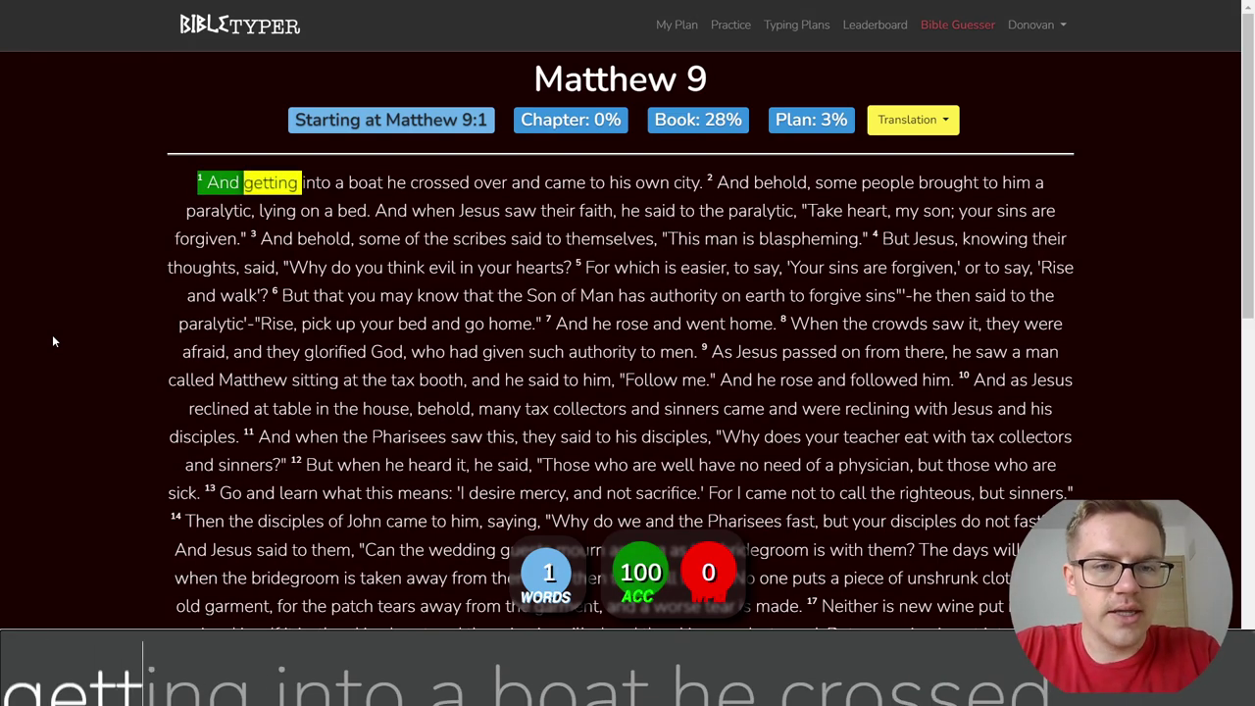
type("o a boat he crossed ")
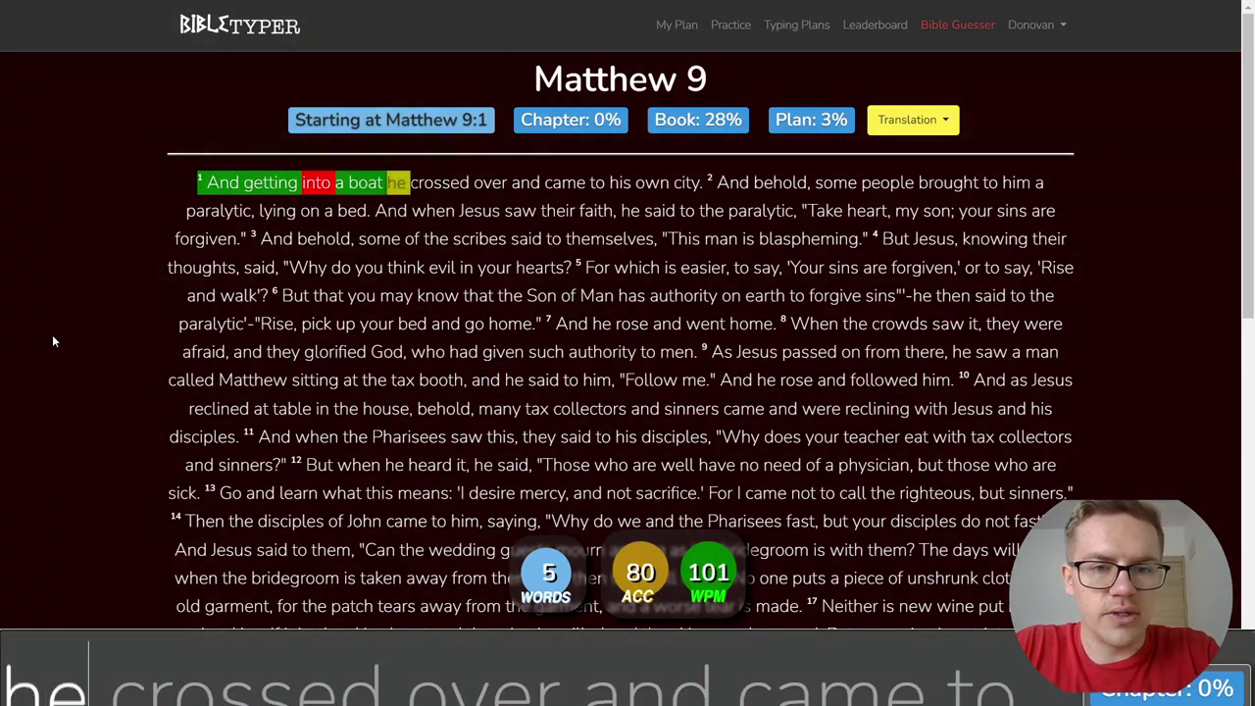
type("over and came to hi")
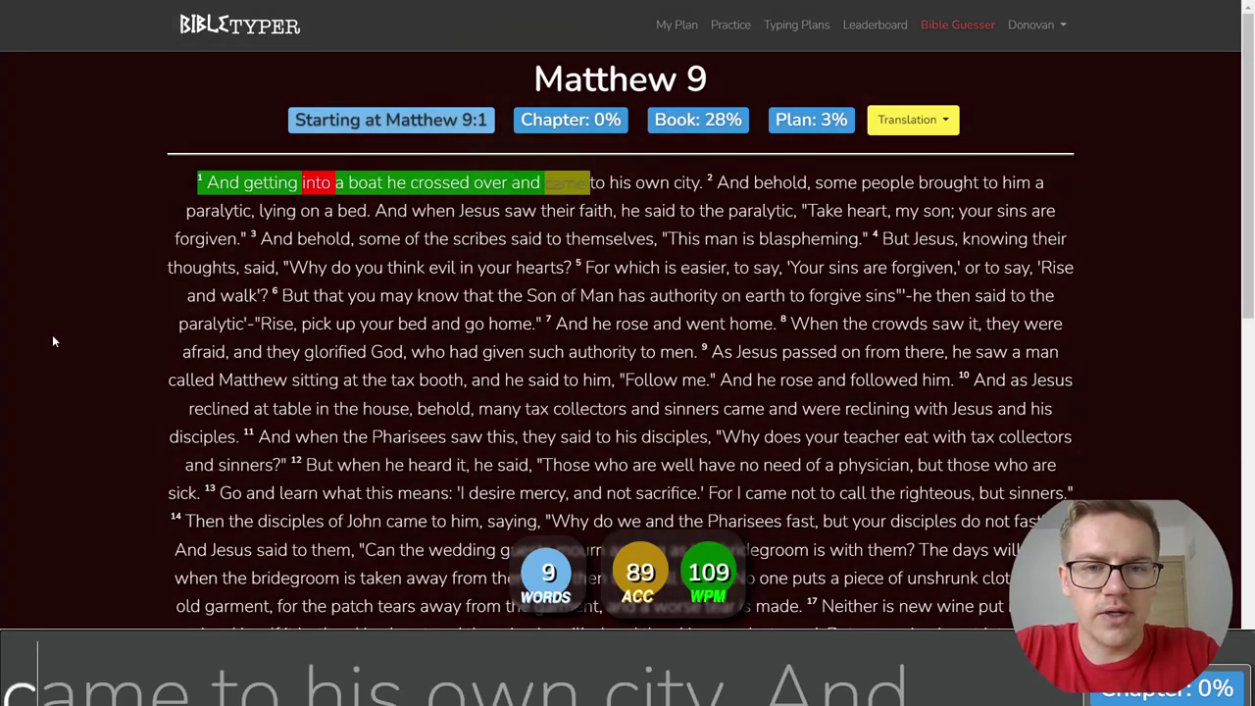
type("s own city. And behol")
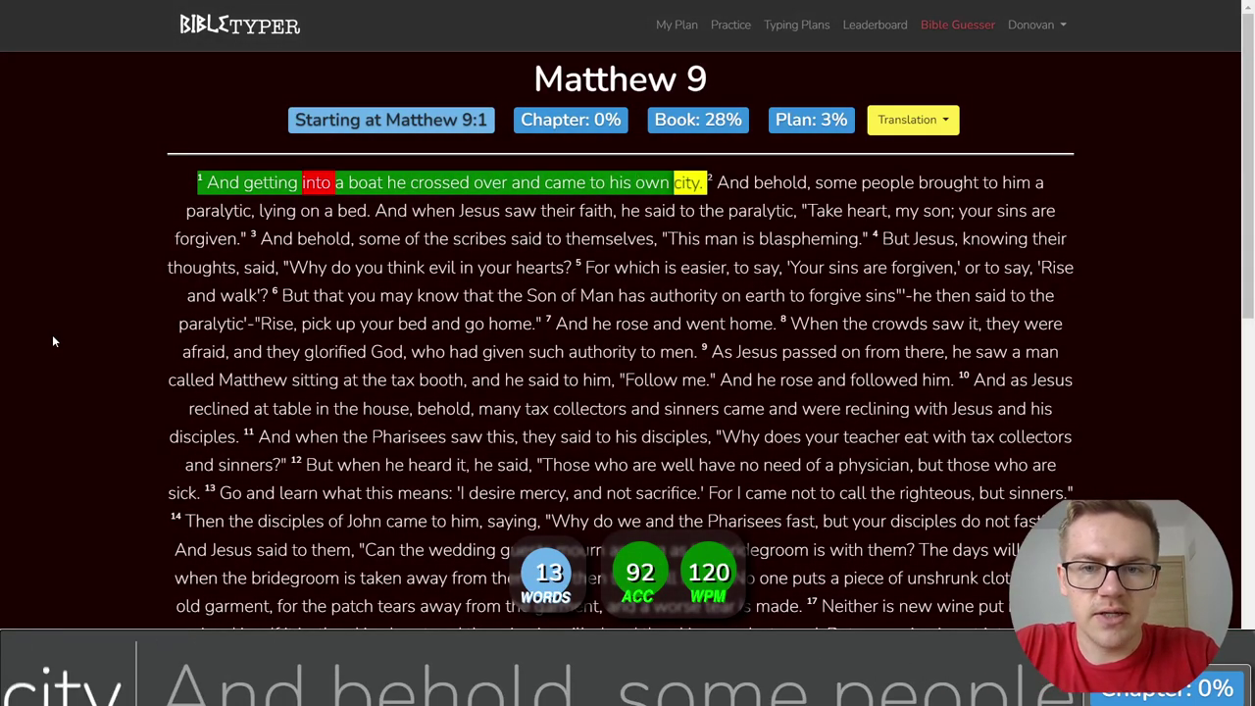
Step: Enter the first sentence of verse 2: "And behold, some people brought to him a paralytic, lying on a bed."
type("d some people brought")
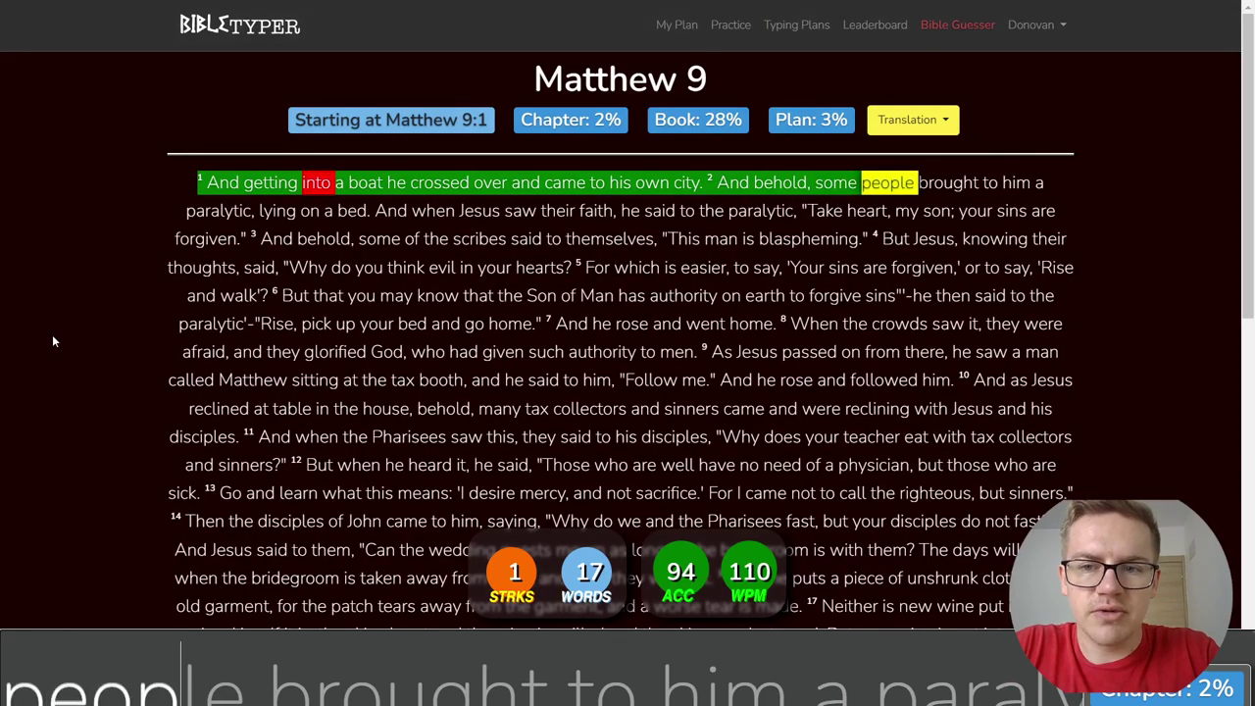
type(" to him a p")
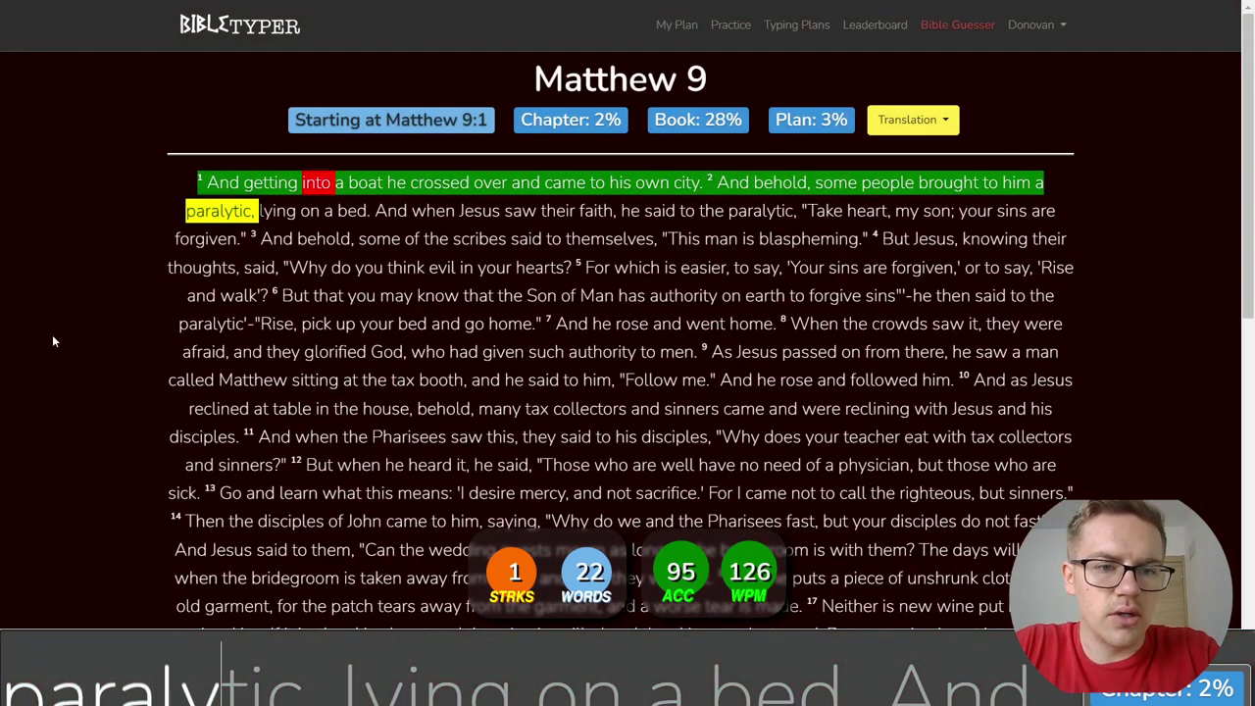
type("aralyticm")
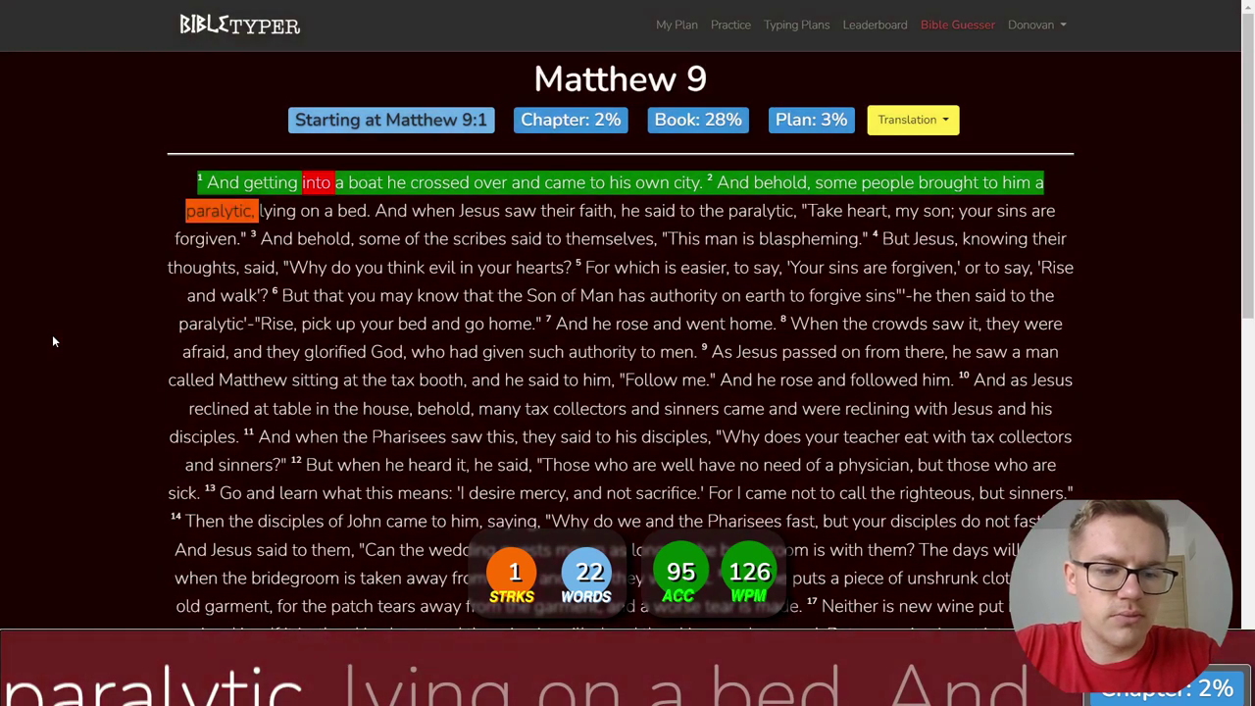
key("BackSpace")
type("lying on a bed. And when ")
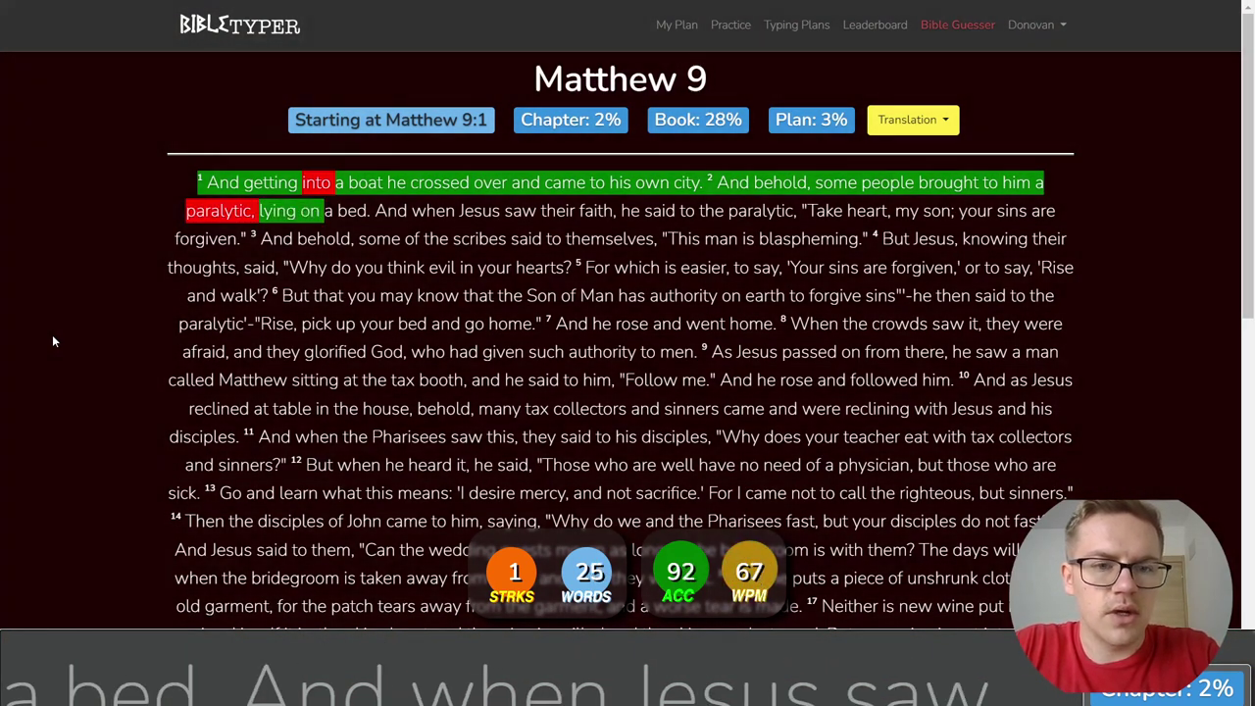
Step: Enter the rest of verse 2, from "And when Jesus saw their faith" through "Take heart, my son; your sins are forgiven."
type("Jesus saw their ")
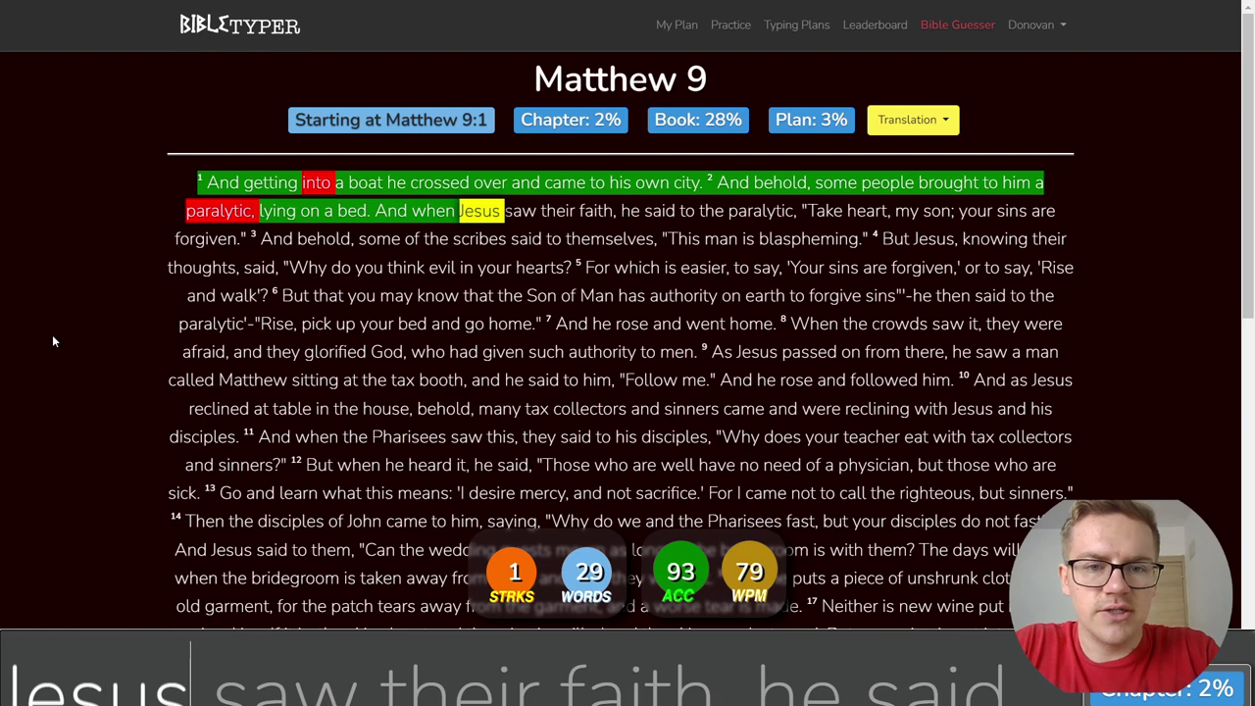
type("faith, he said to the paral")
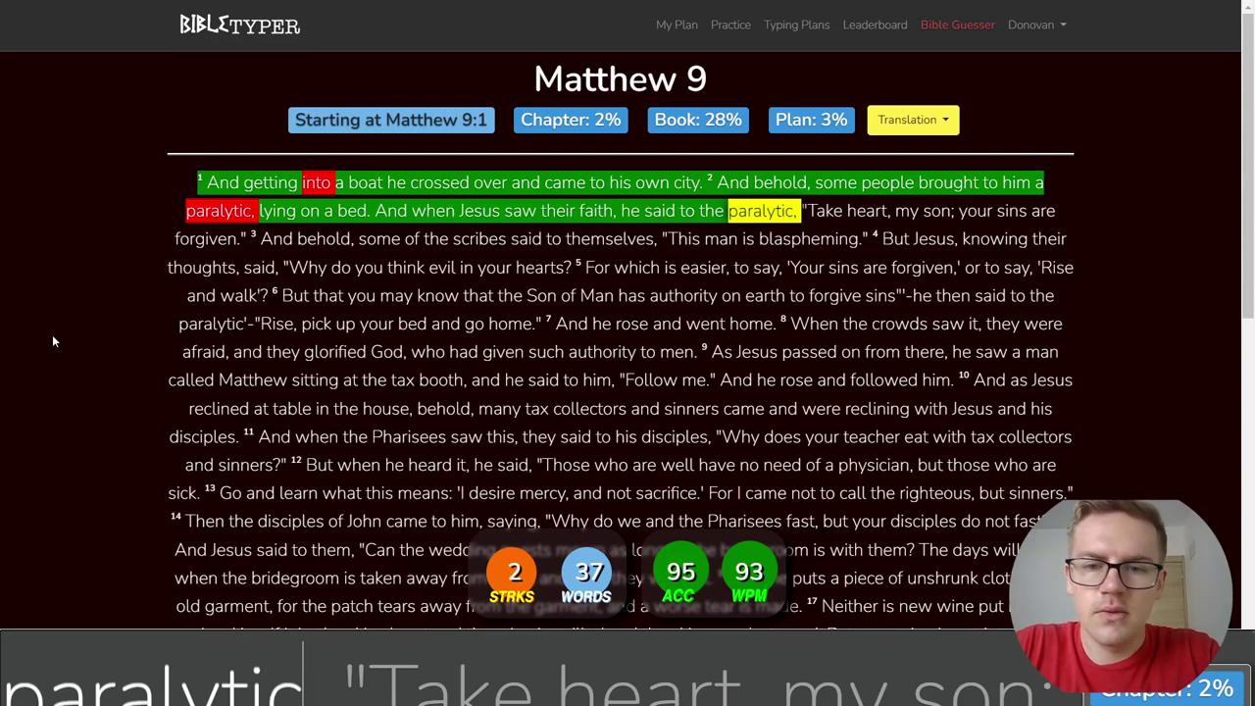
type("ytic, \"Take heart, my ")
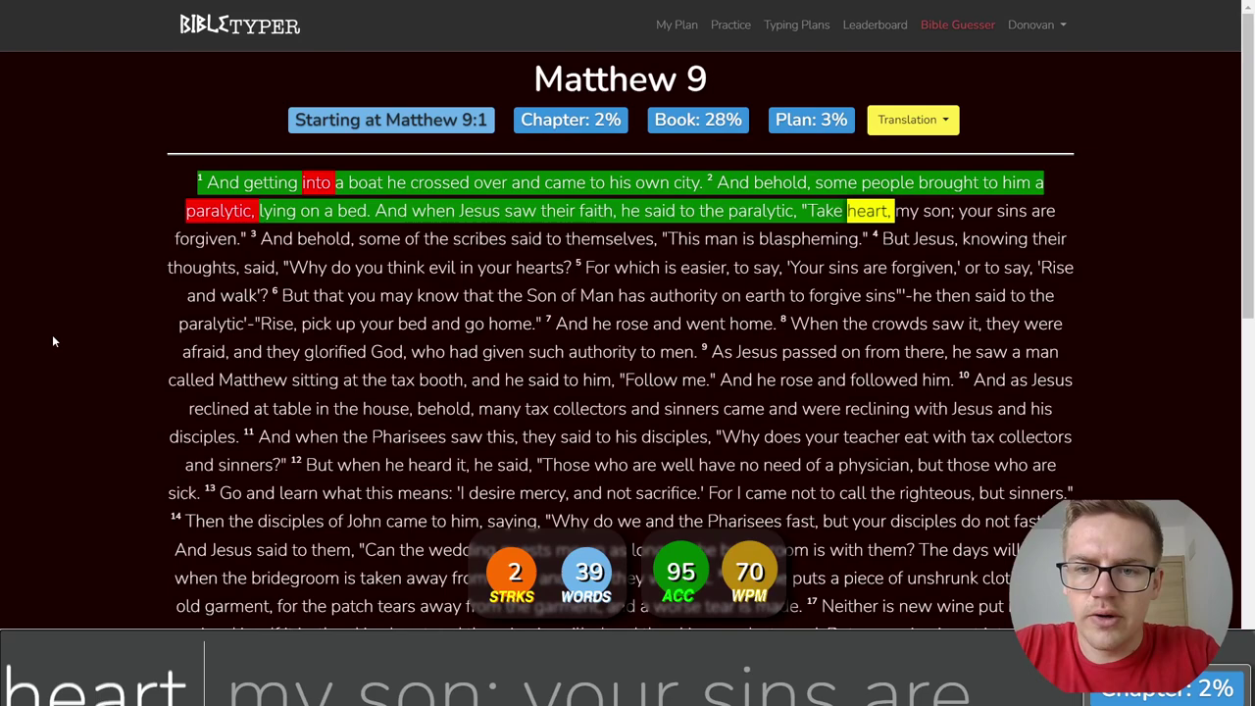
type("son")
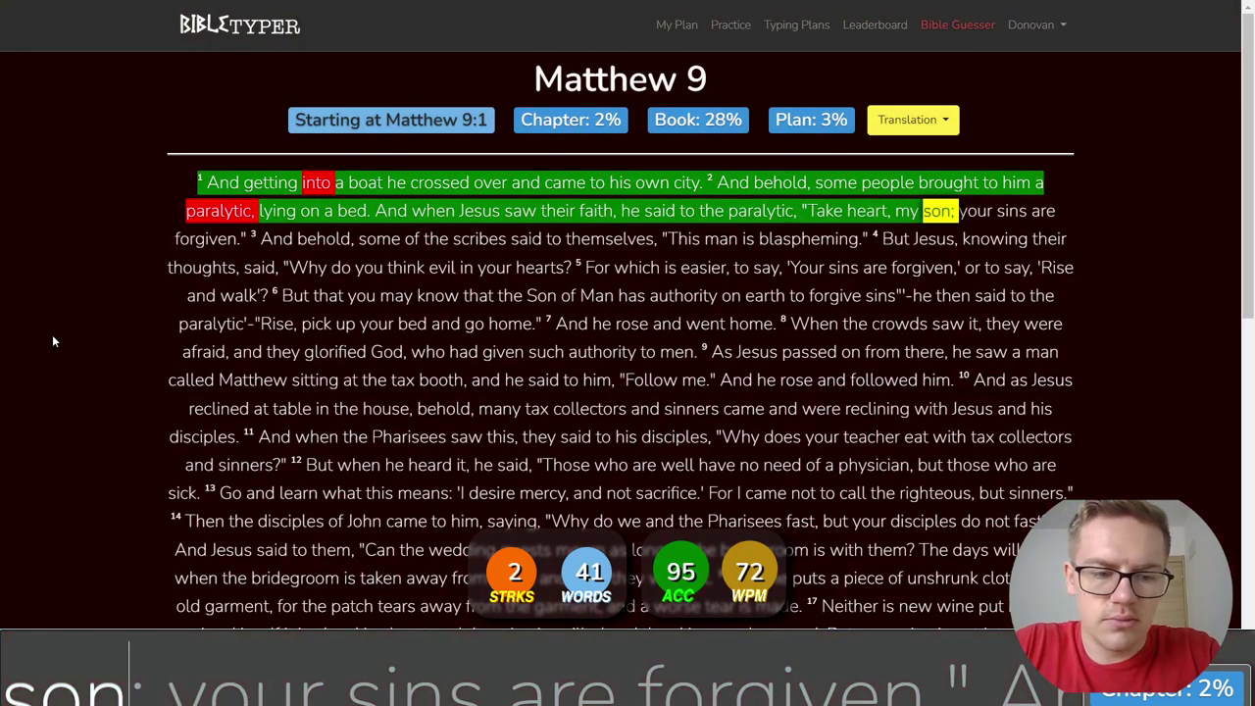
type("; your sins are forgive")
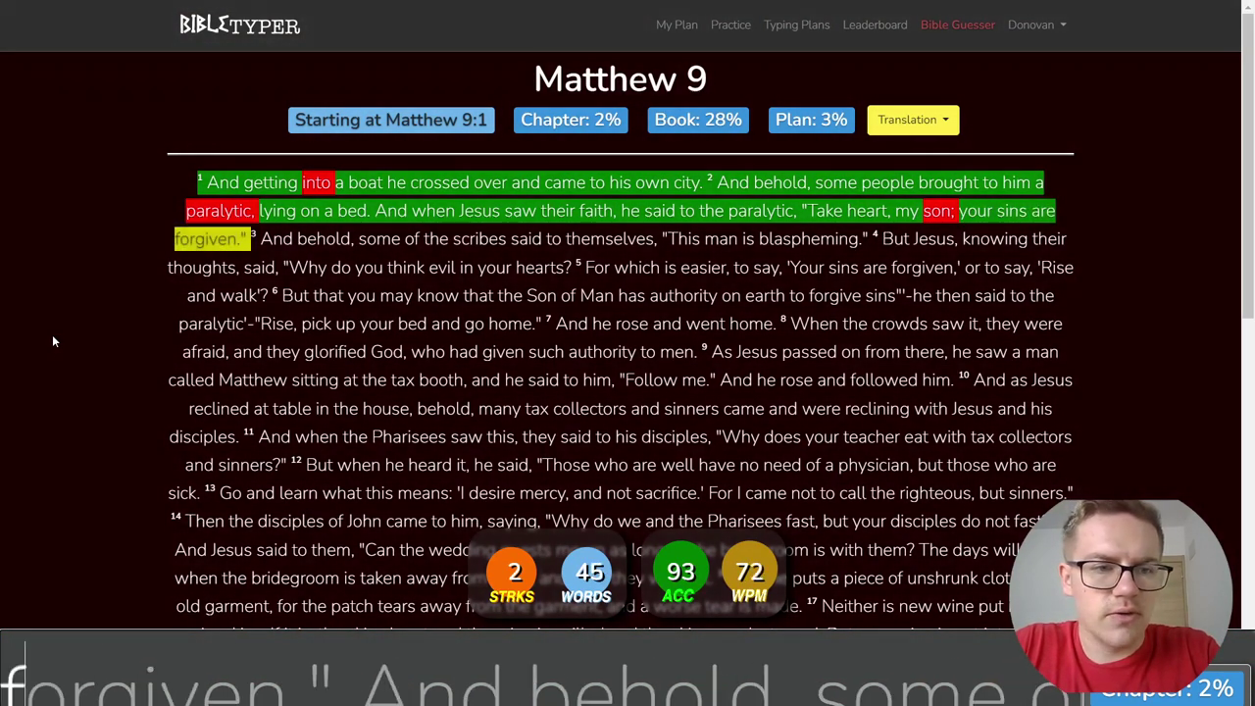
type("n.\" 3 And behold")
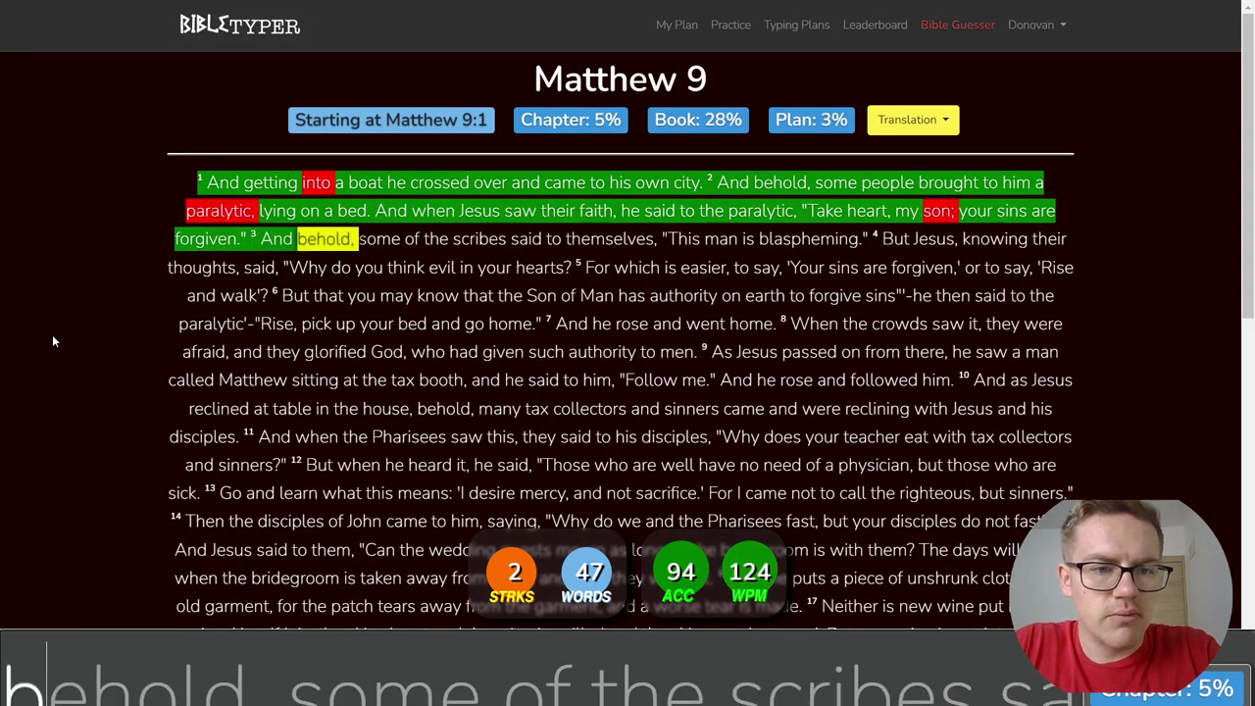
Step: Enter verse 3: "And behold, some of the scribes said to themselves, 'This man is blaspheming.'"
key("BackSpace")
type("old s")
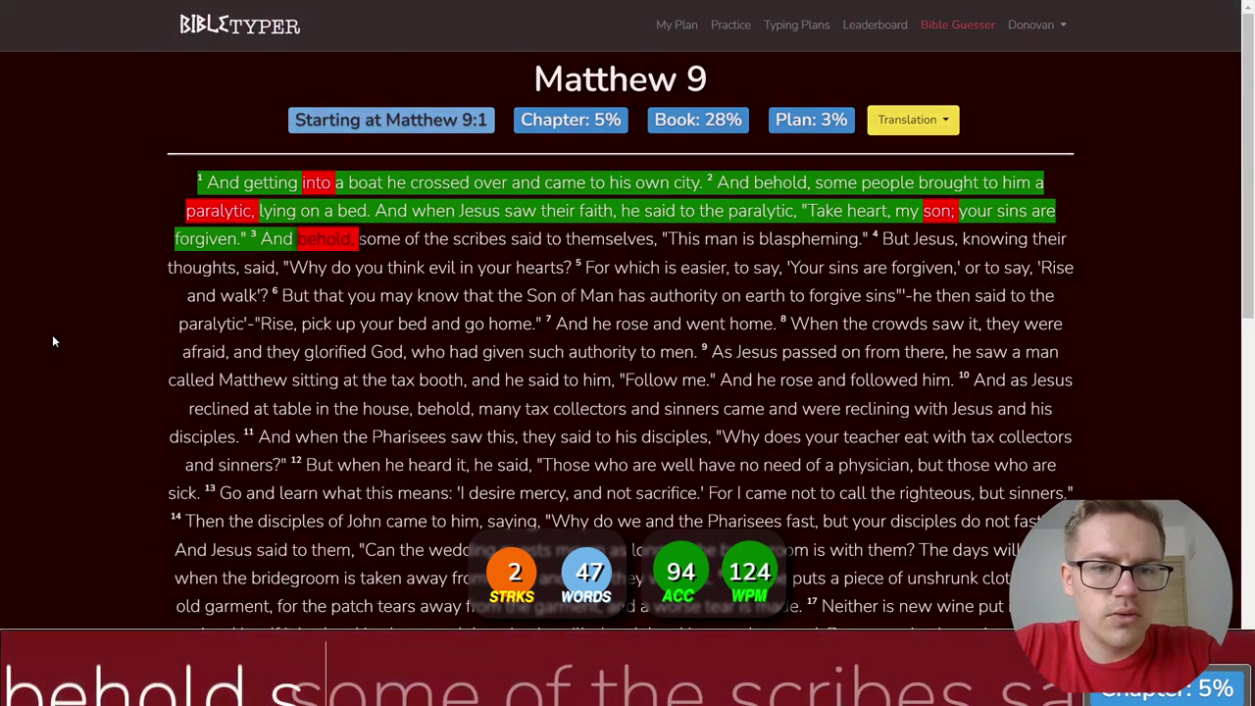
type("ome of the scri")
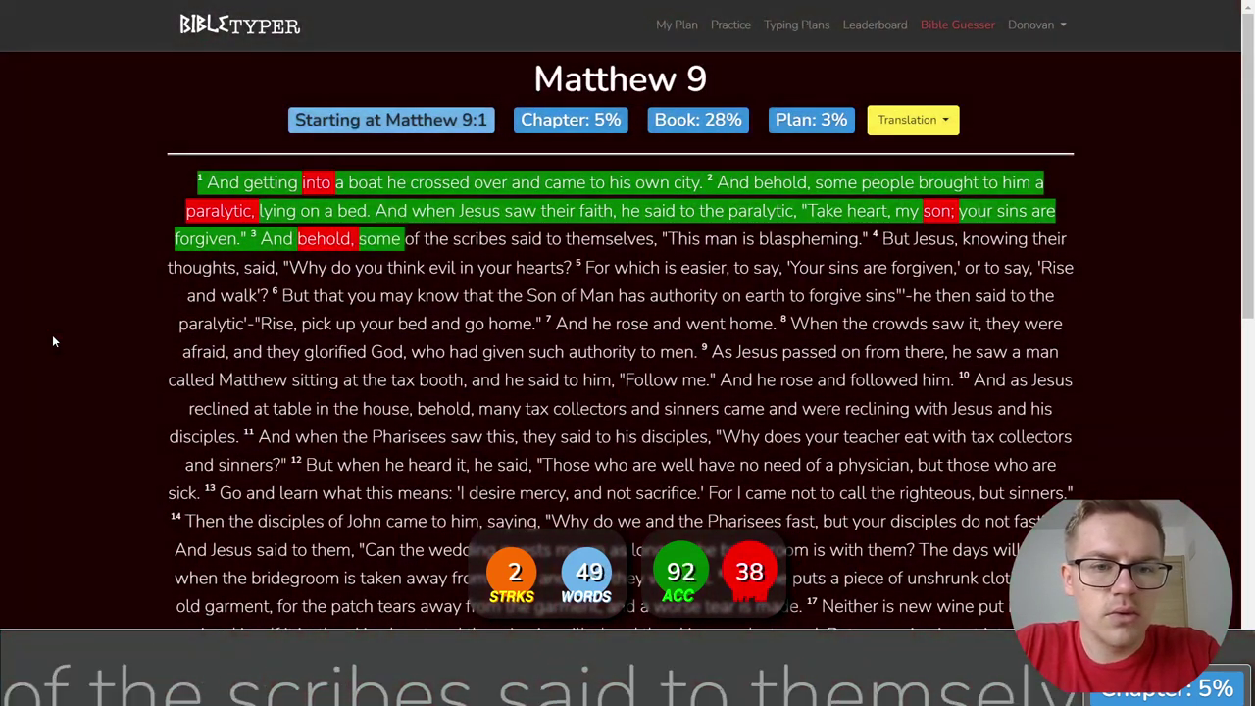
type("bes said to them")
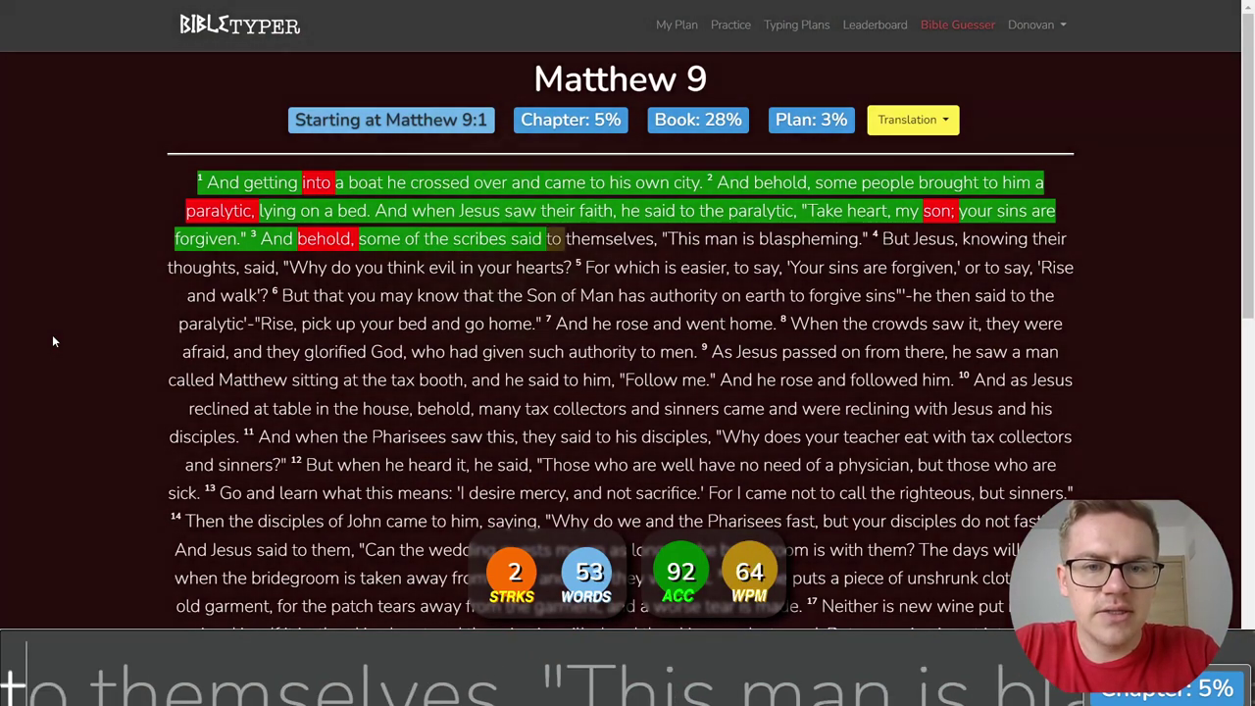
type("selves")
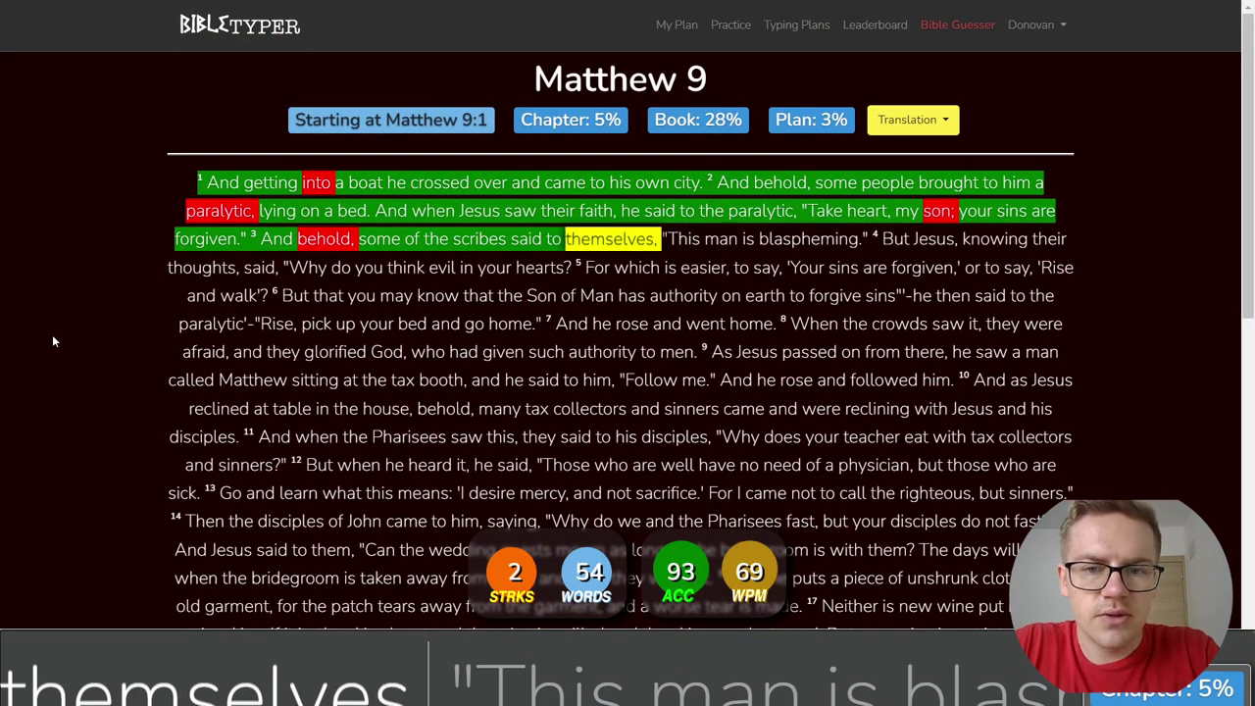
type(", \"This man is bla")
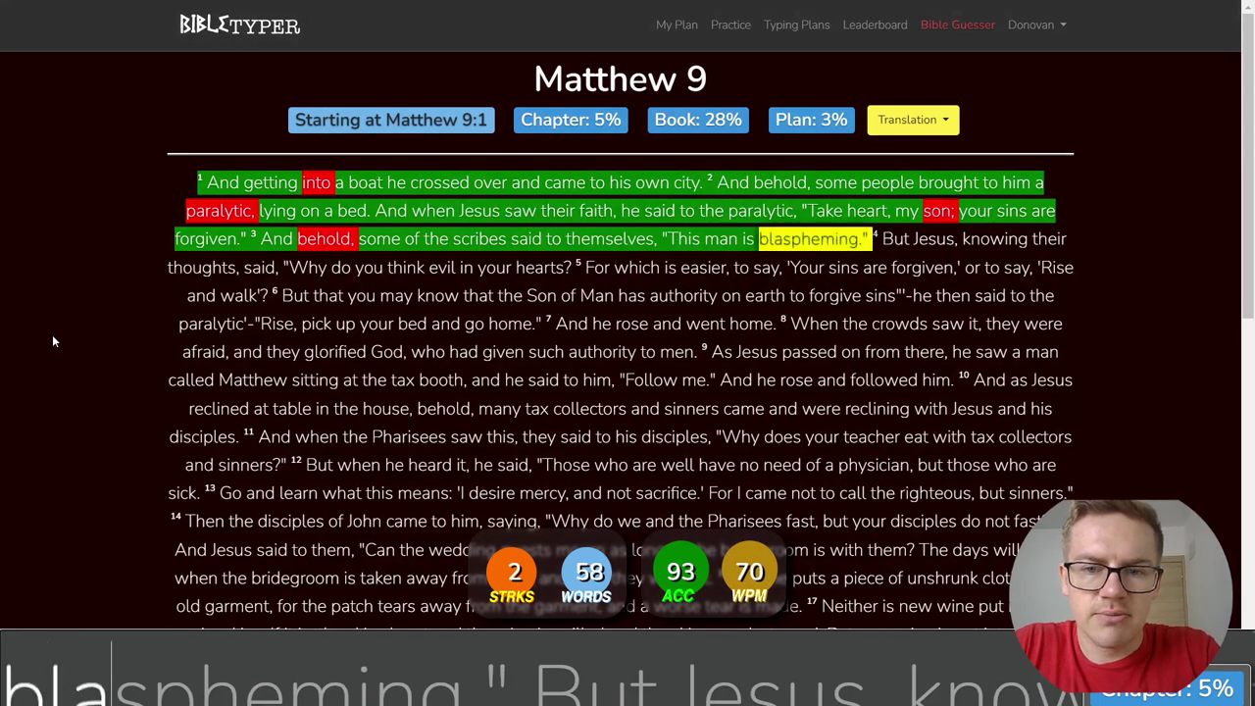
type("spheming.\" But ")
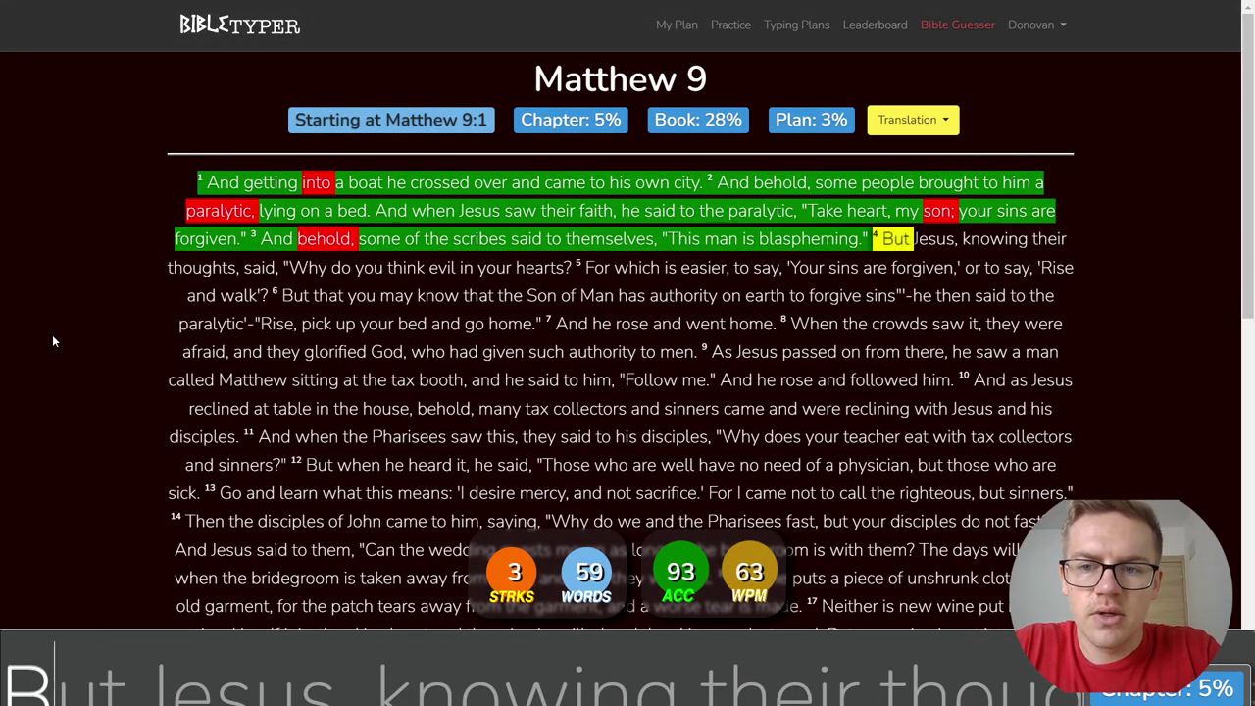
Step: Enter verse 4: "But Jesus, knowing their thoughts, said, 'Why do you think evil in your hearts?'"
type("Jesus, kno")
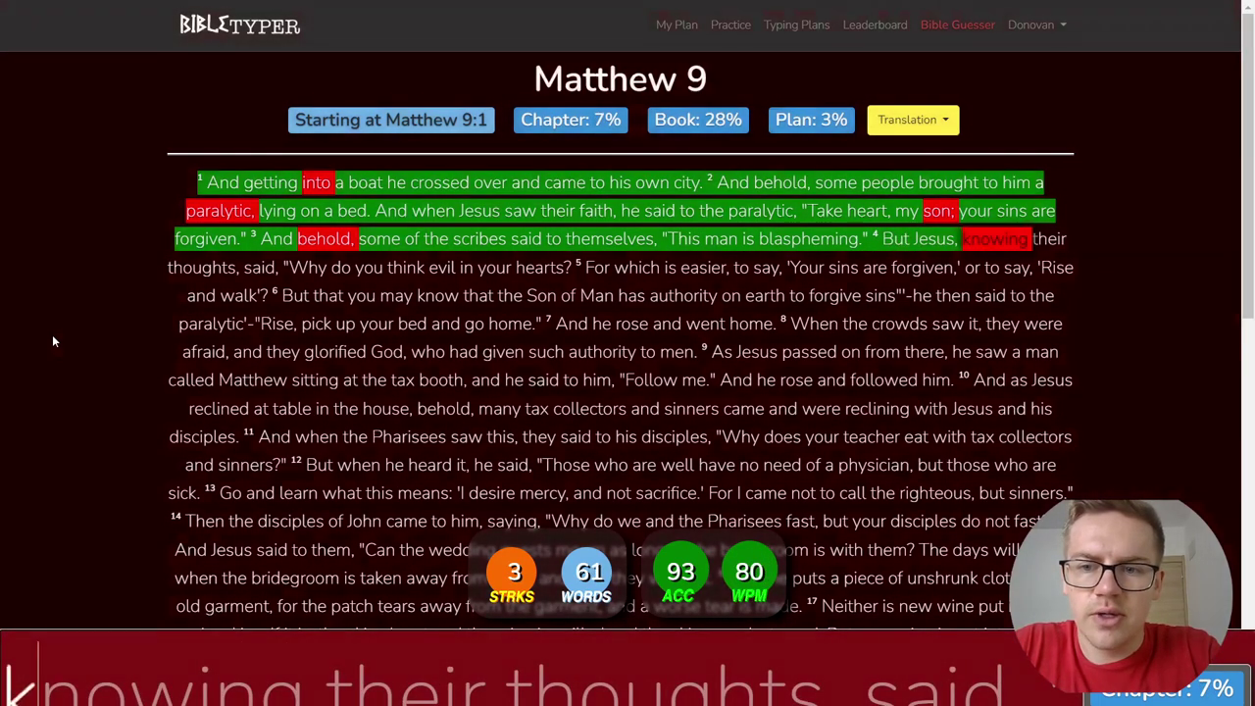
type("wing their tho")
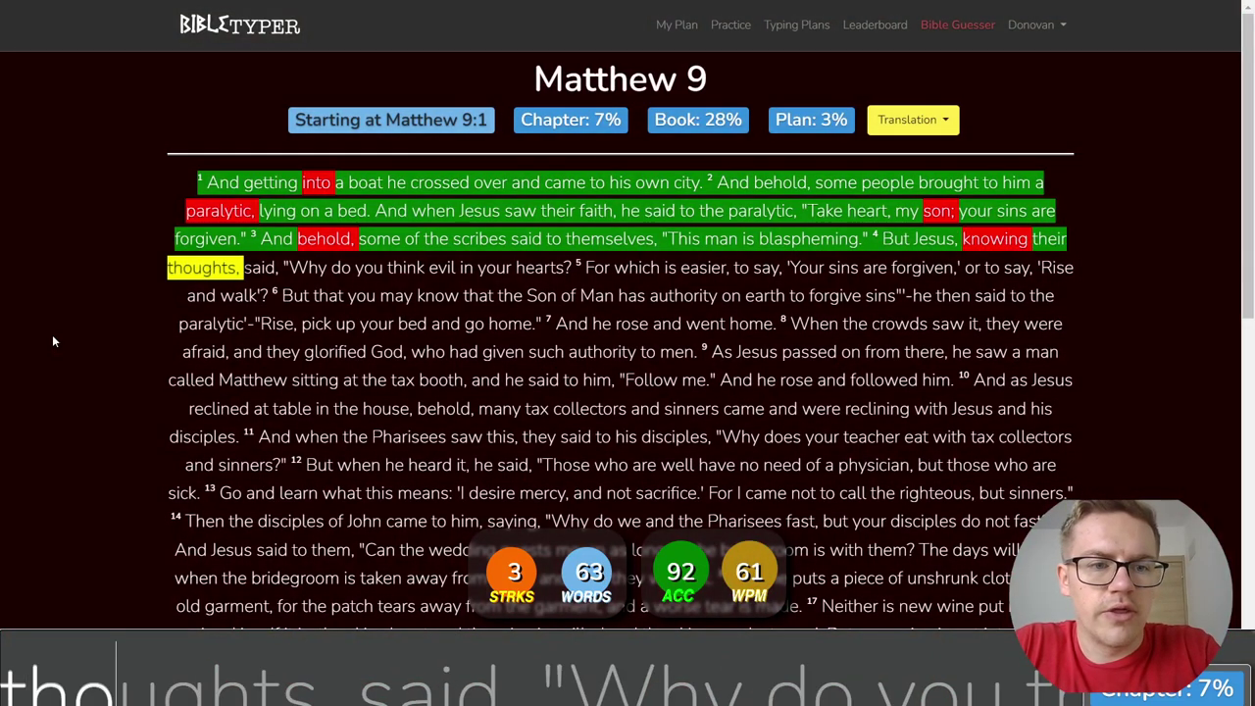
type("ughts, said, \"Why ")
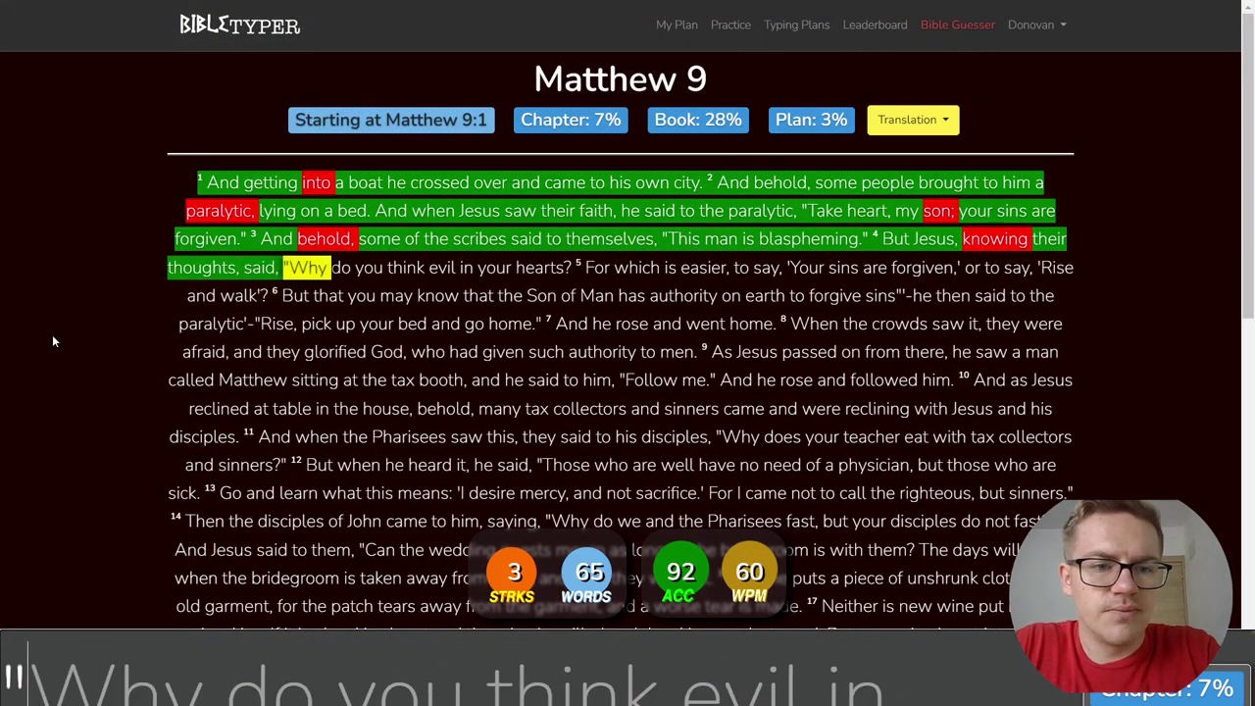
type("do you think evil")
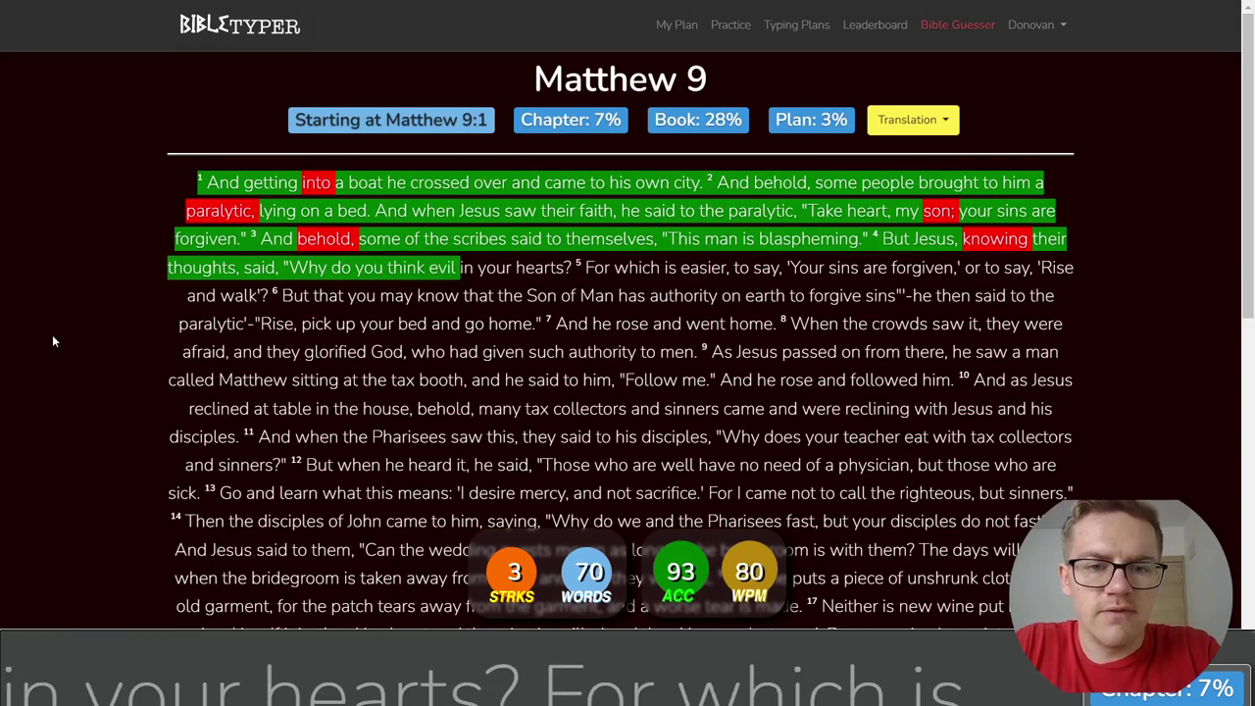
type(" in your hearts? FO")
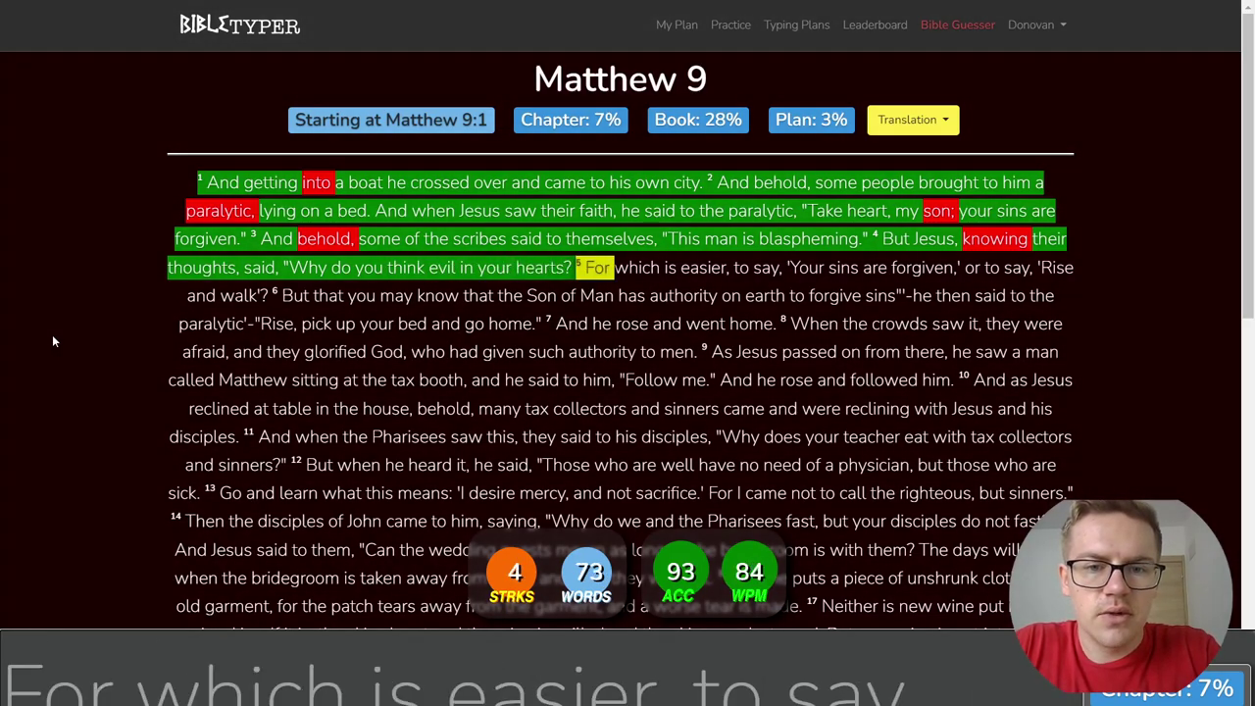
Step: Enter verse 5, from "For which is easier, to say, 'Your sins are forgiven,'" through "or to say, 'Rise and walk'?"
type("r which is easier")
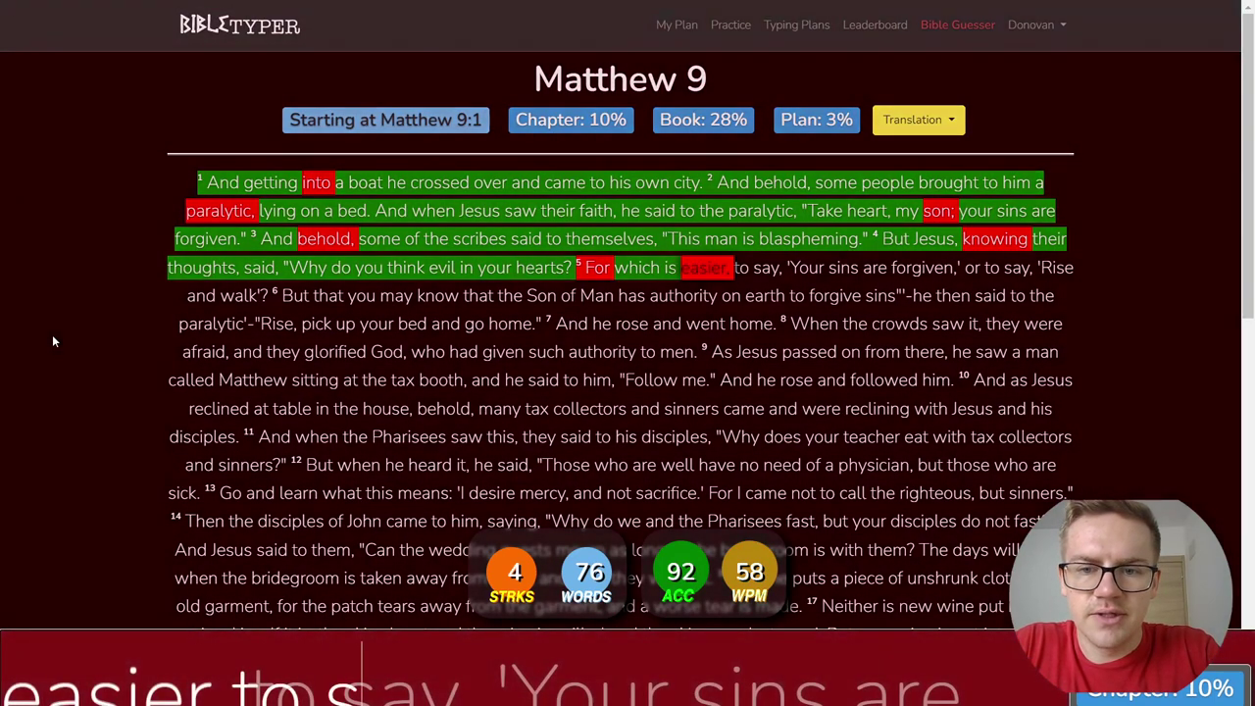
type(" , to say")
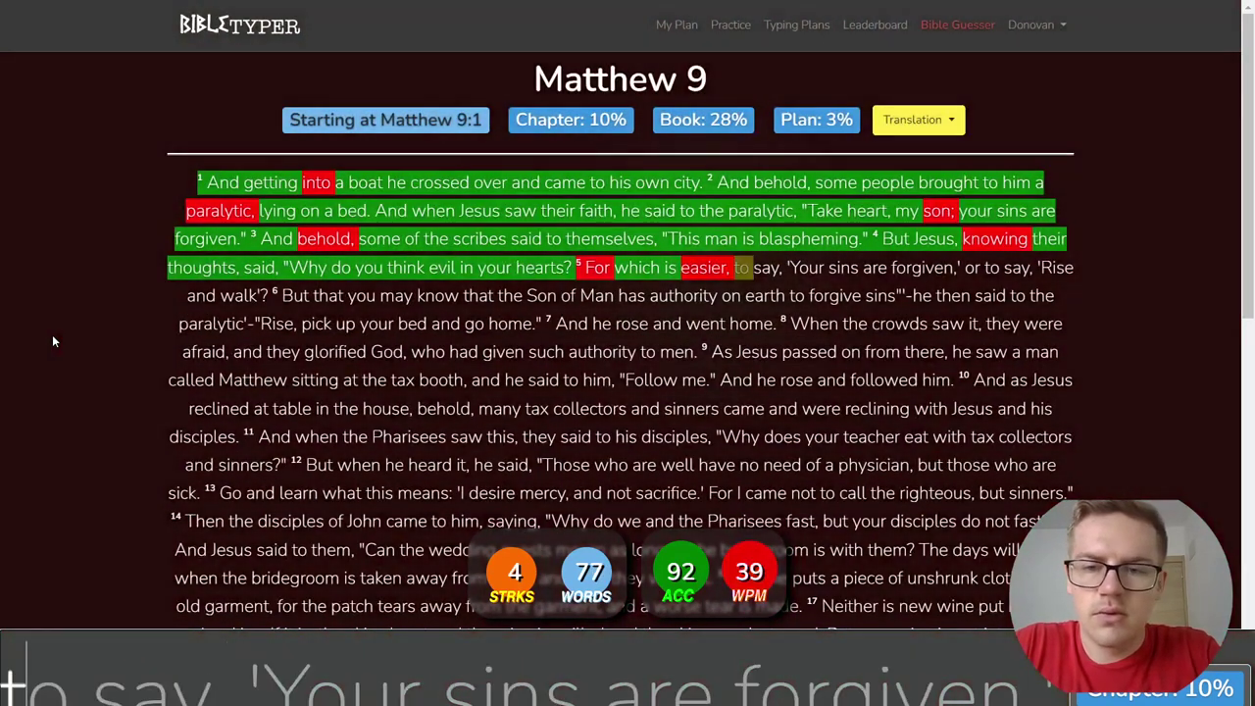
type(", ")
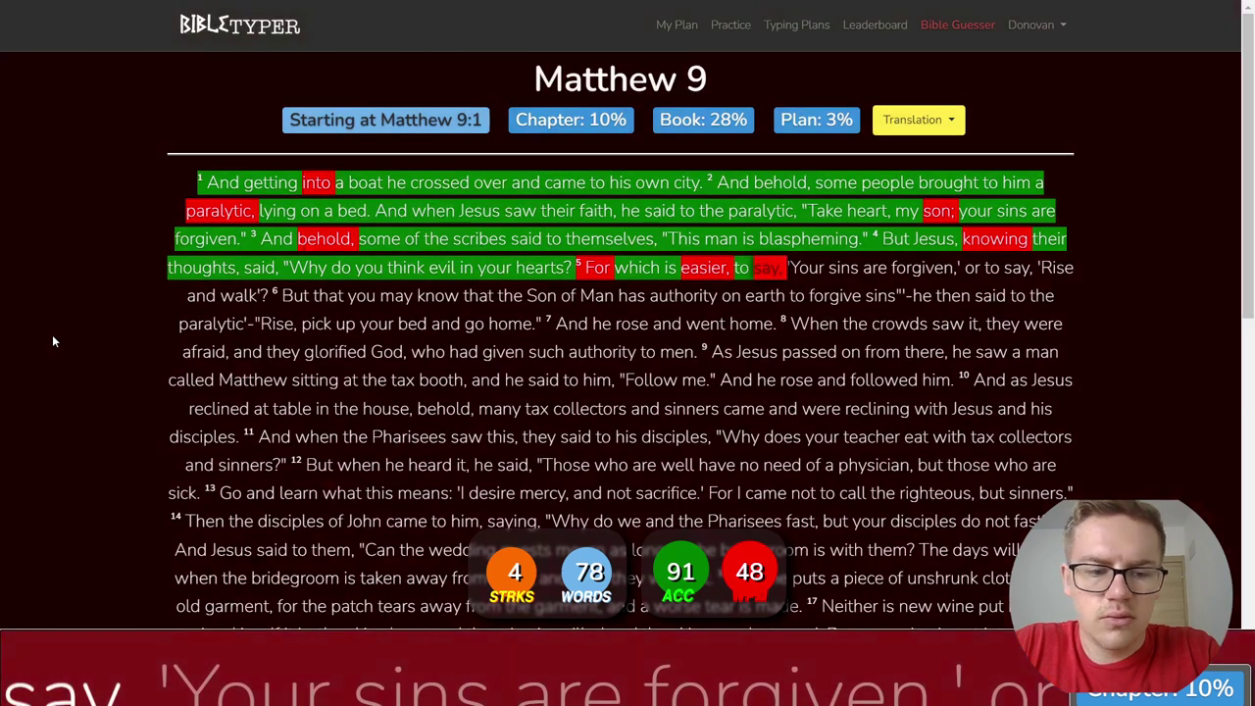
type("'Your sins are for")
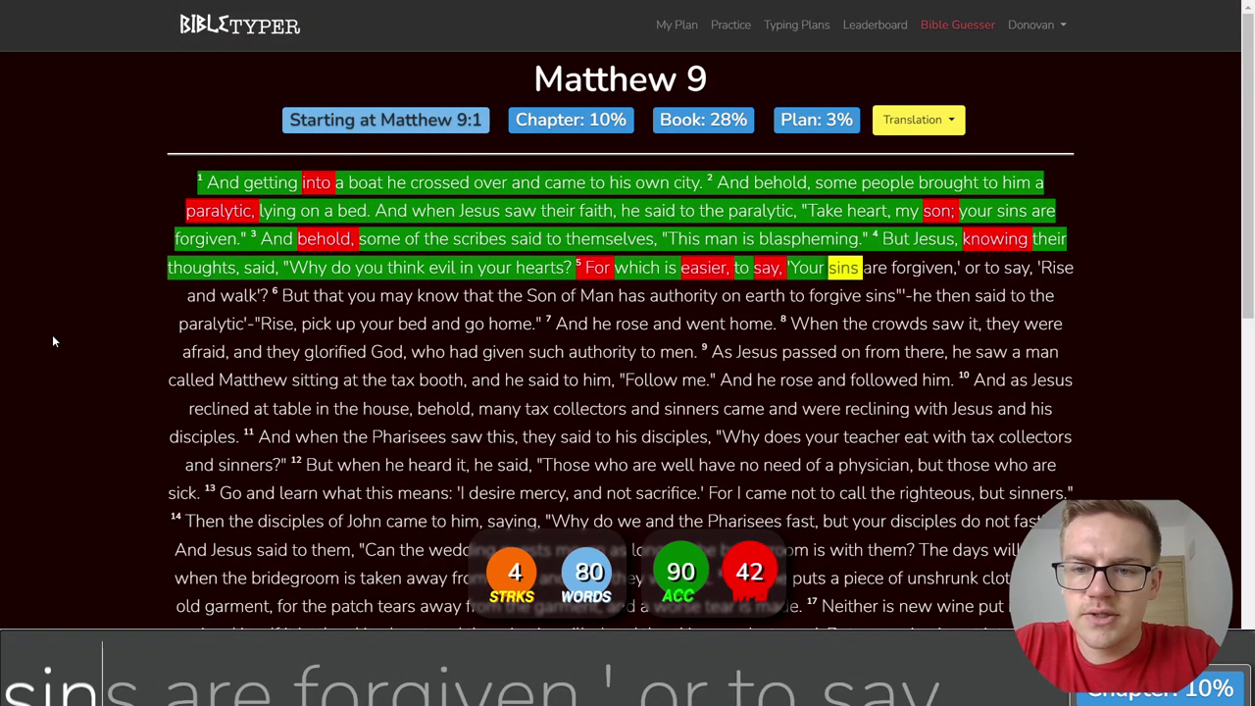
type("given")
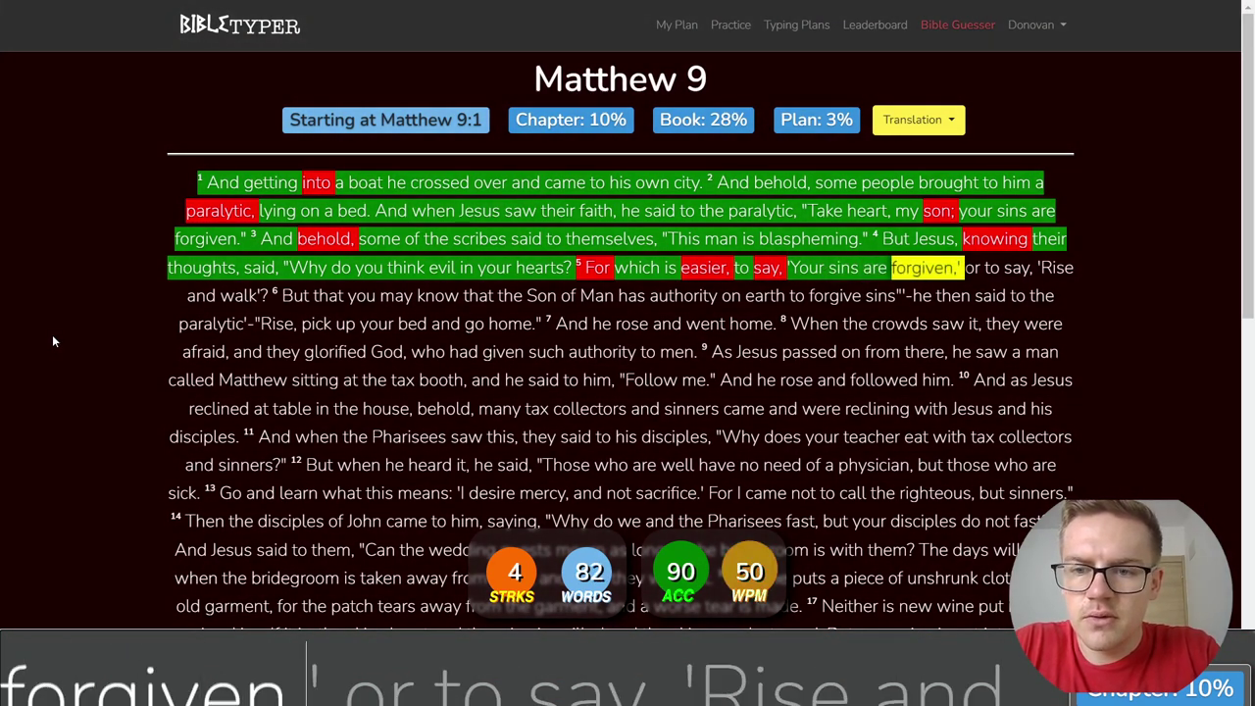
type("', or to say")
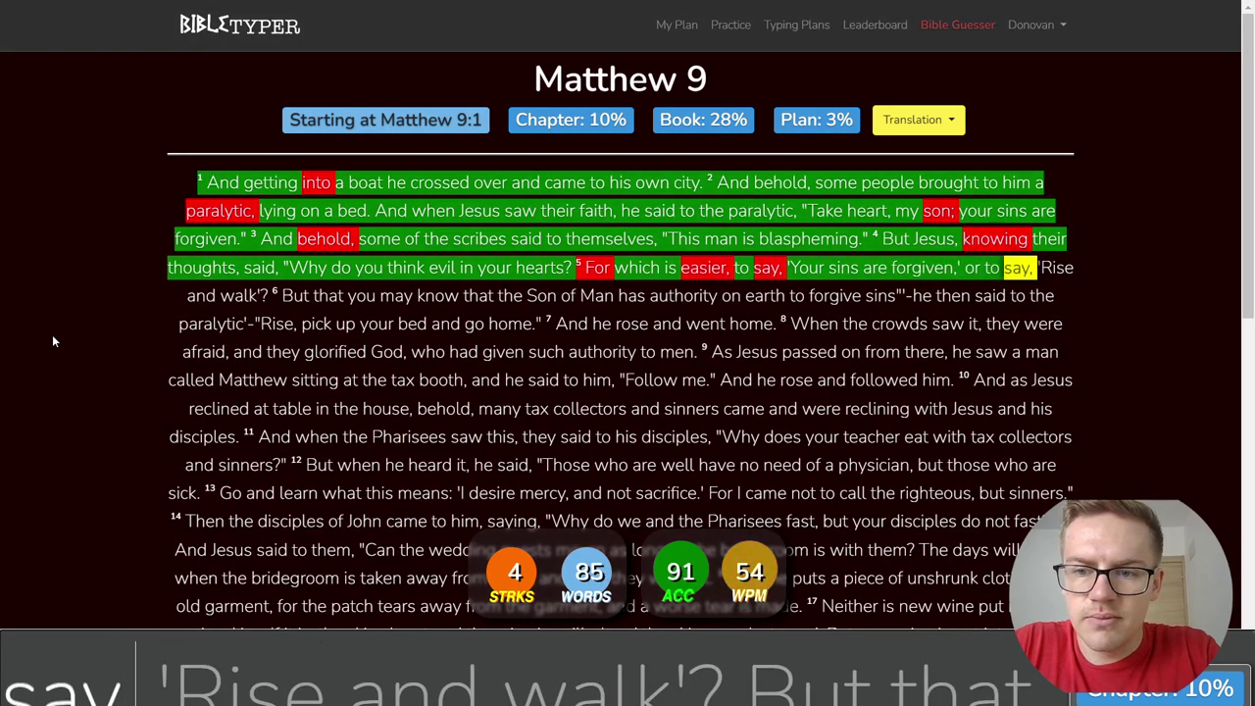
type(", 'Rise and walk")
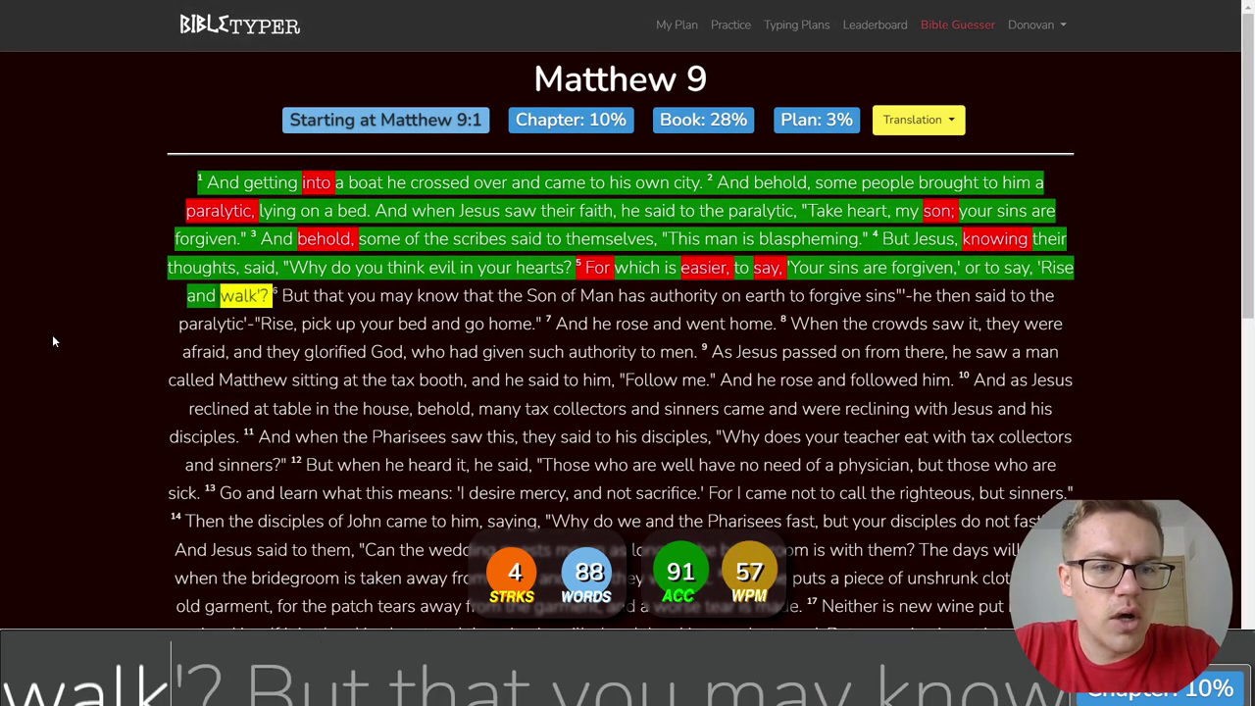
Step: Enter the first part of verse 6: "But that you may know that the Son of Man has authority on earth to forgive sins"
type("'? But that you ")
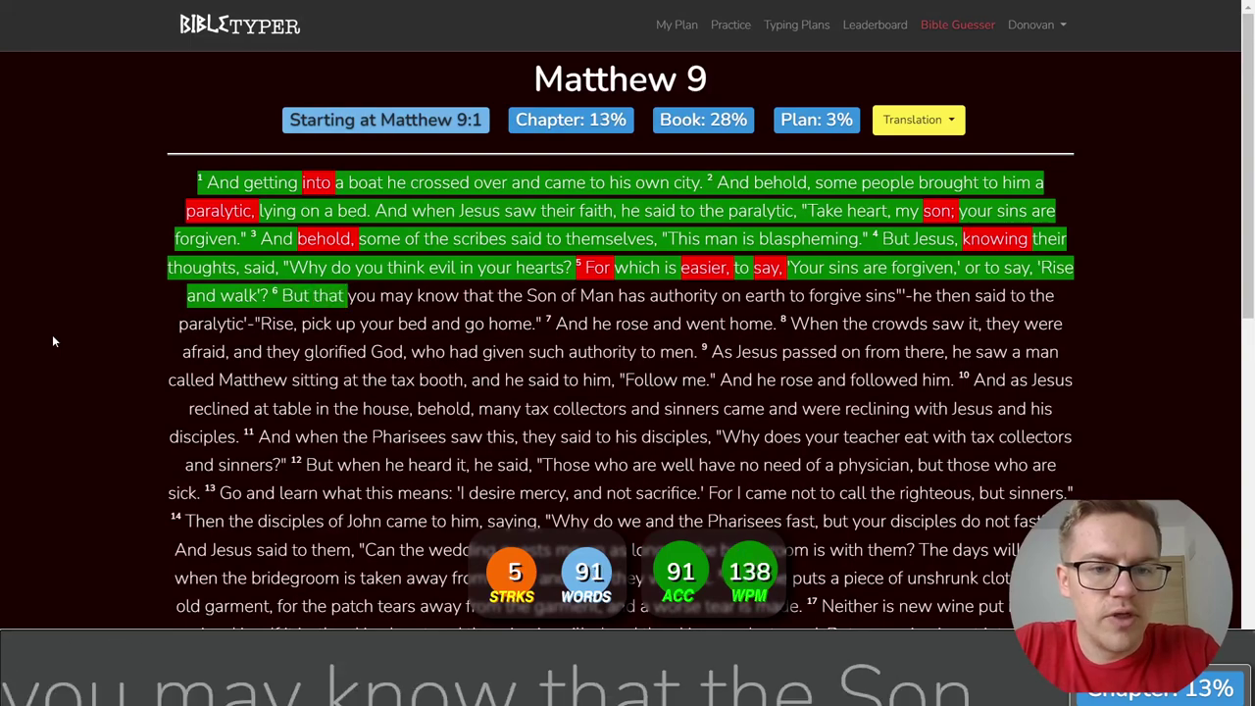
type("may know that the")
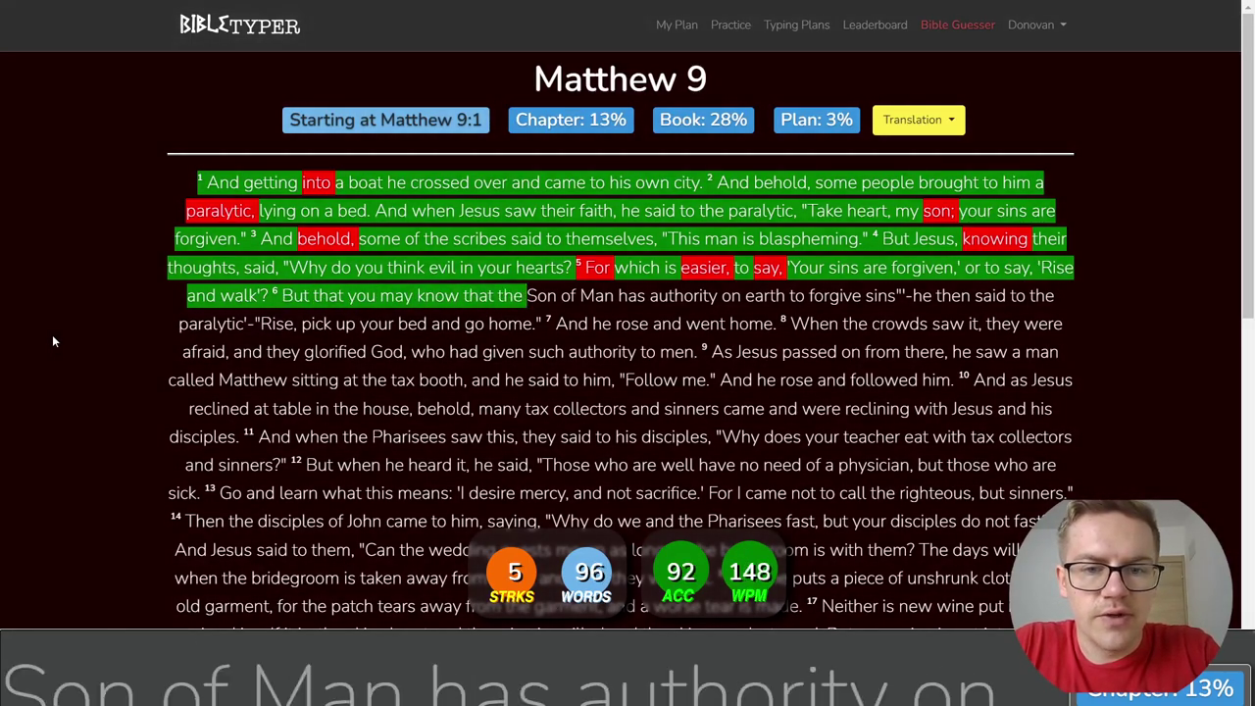
type(" Son of Man ")
type("has")
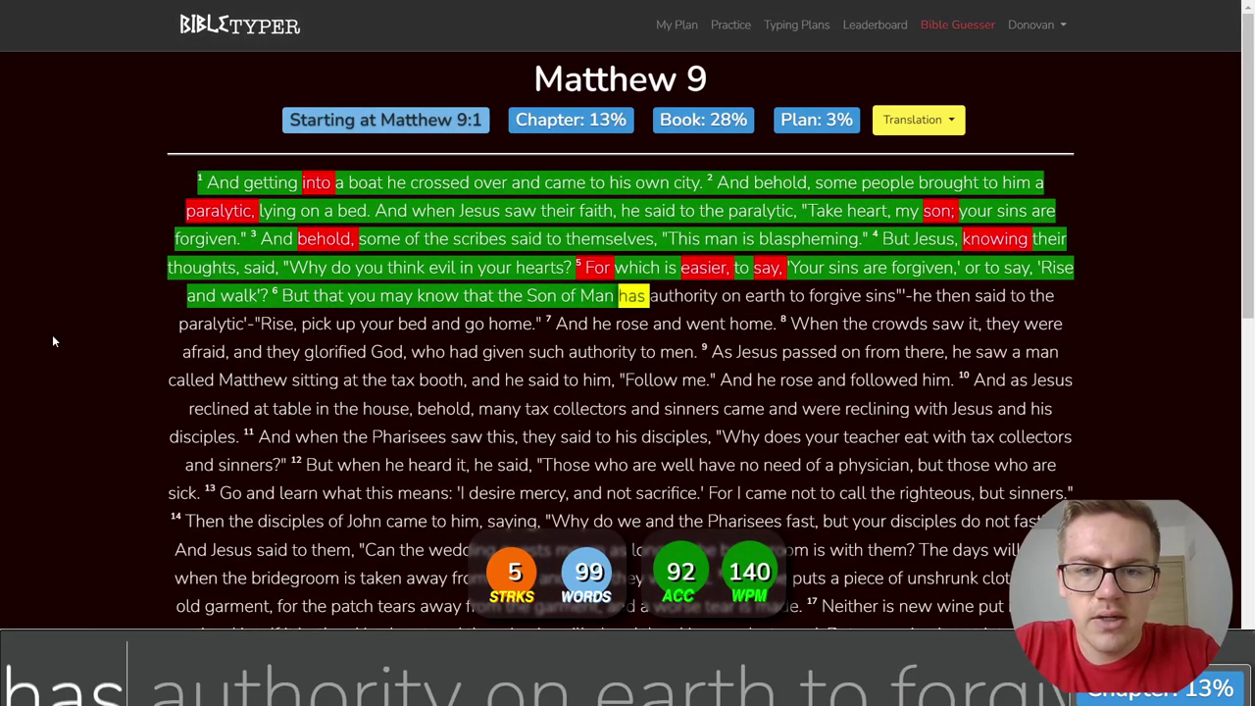
type(" authority on earth ")
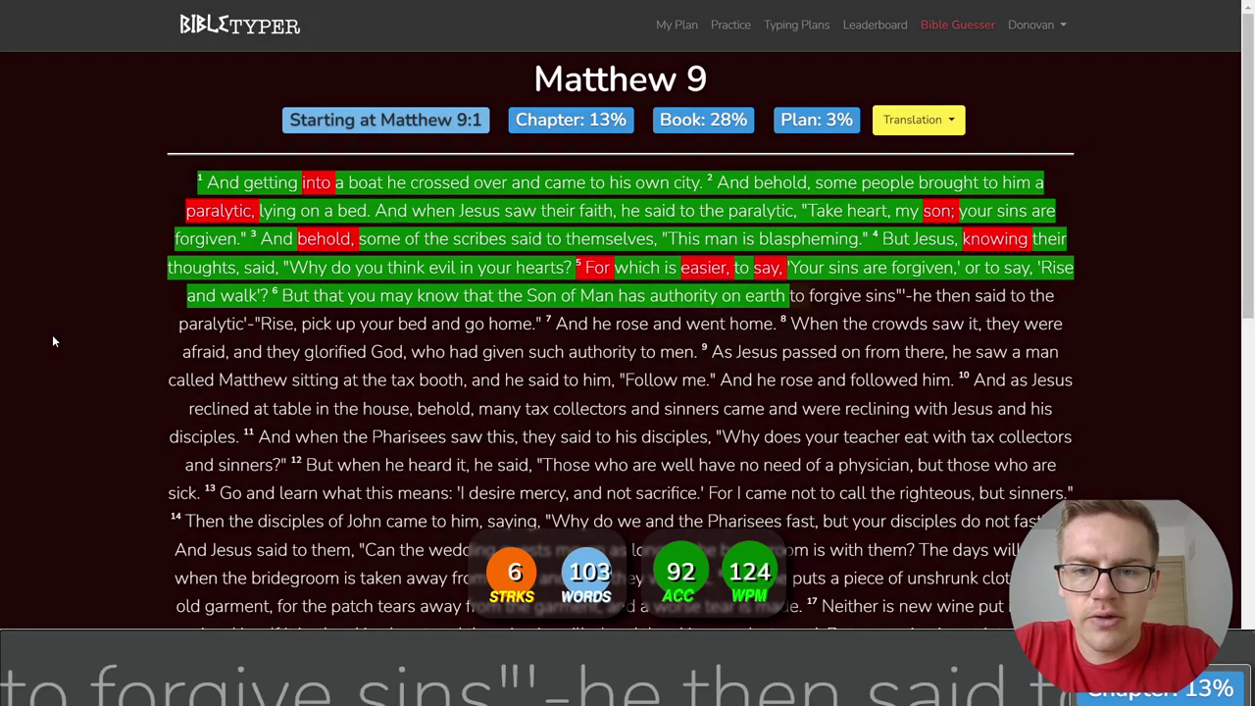
type("to forgive sins")
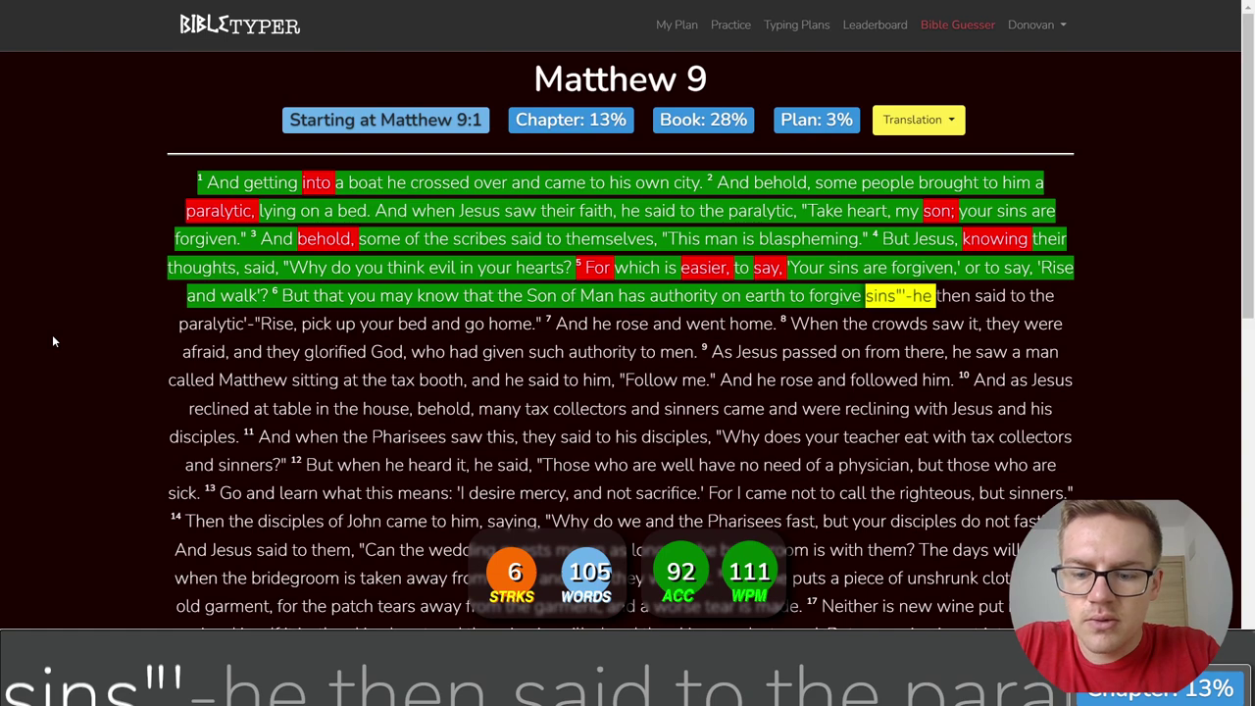
Step: Enter the rest of verse 6, from "he then said to the paralytic" through "go home", and verse 7, "And he rose and went home."
type("\"'-he then said to the p")
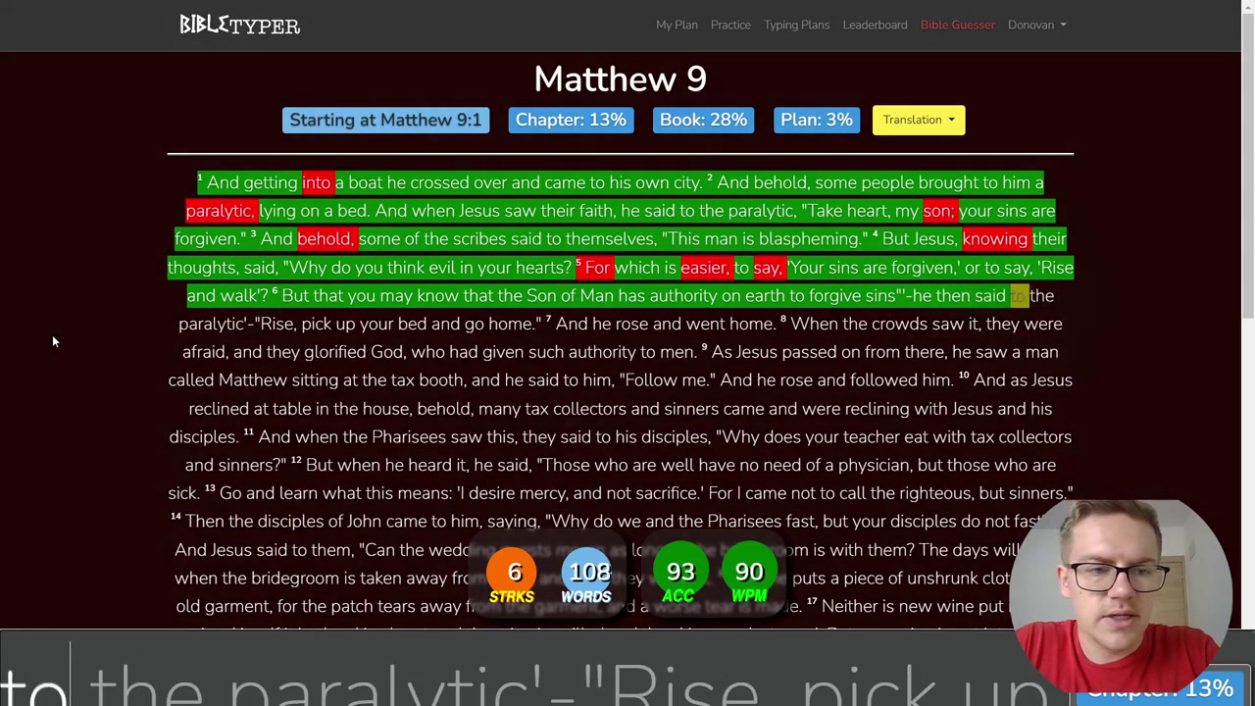
type("aralytic'-")
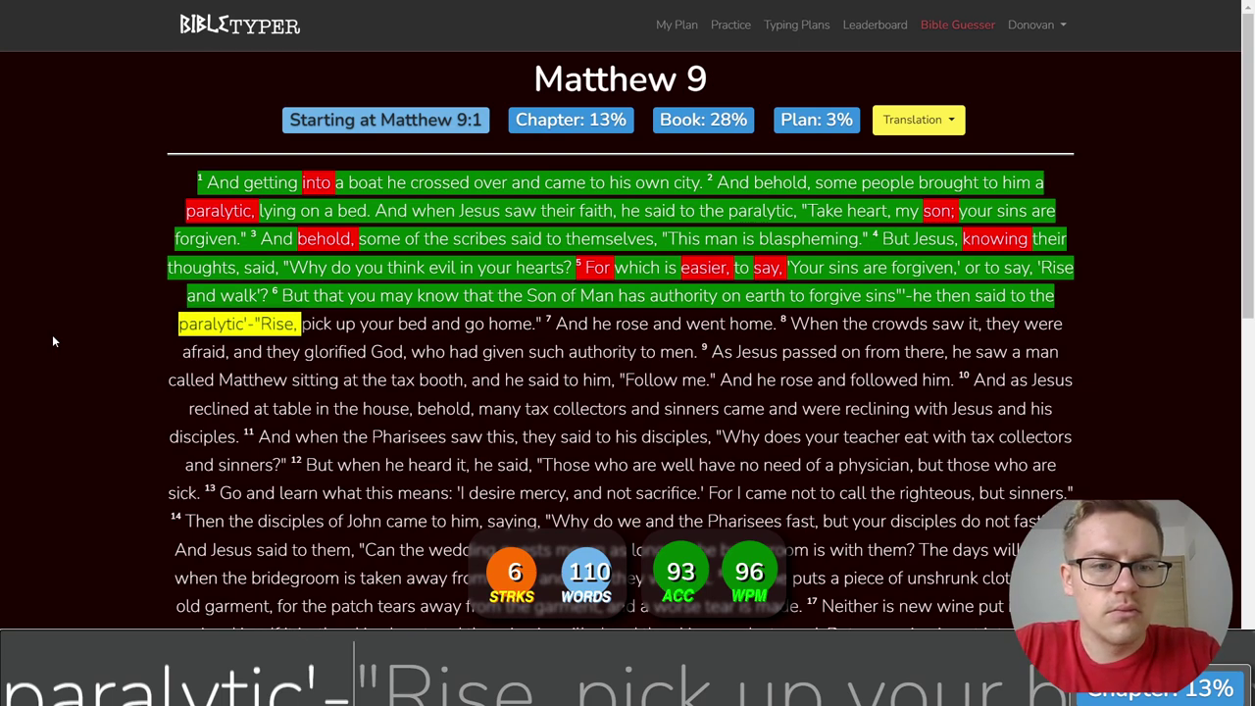
type("\"Rise, pick")
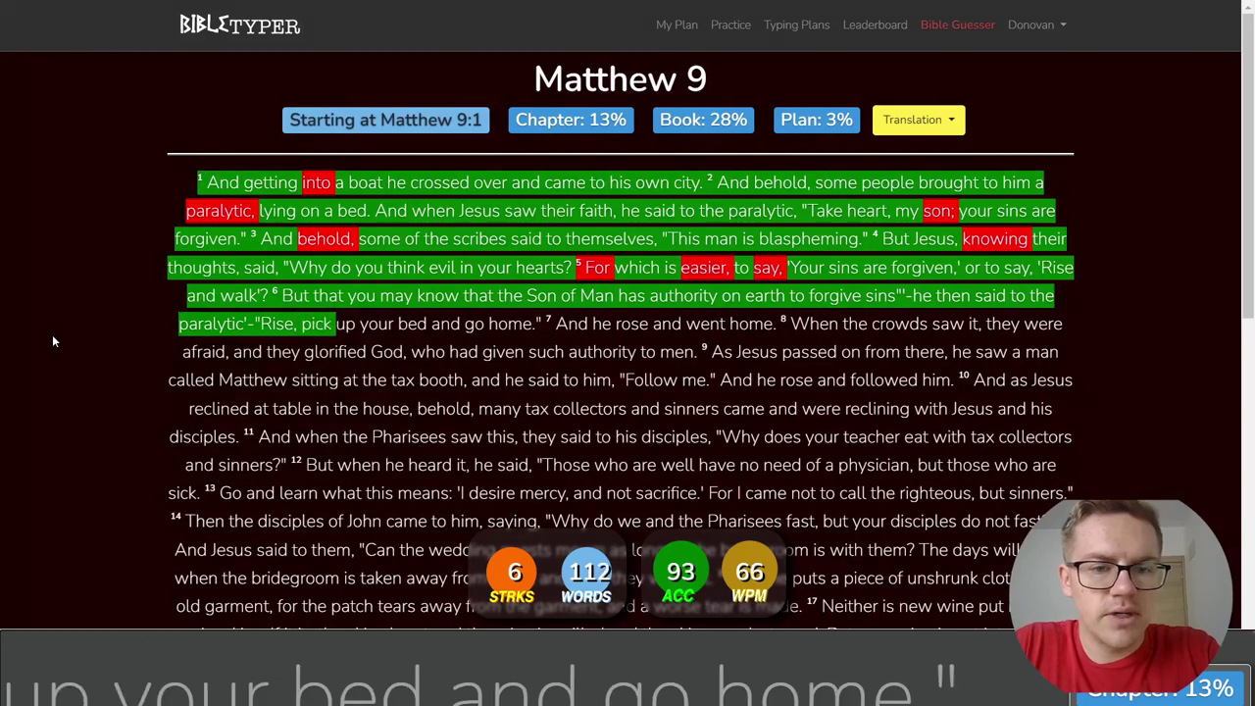
type(" up your bed and go hom")
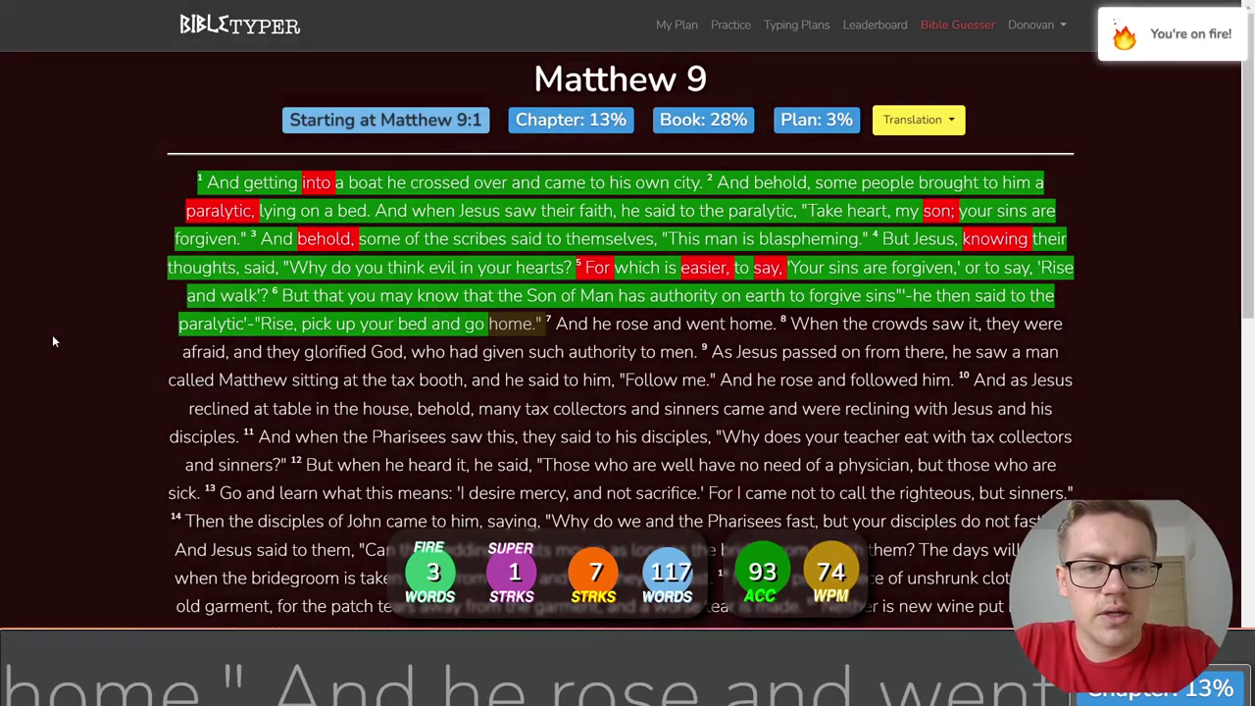
type("e.\" And he rose an")
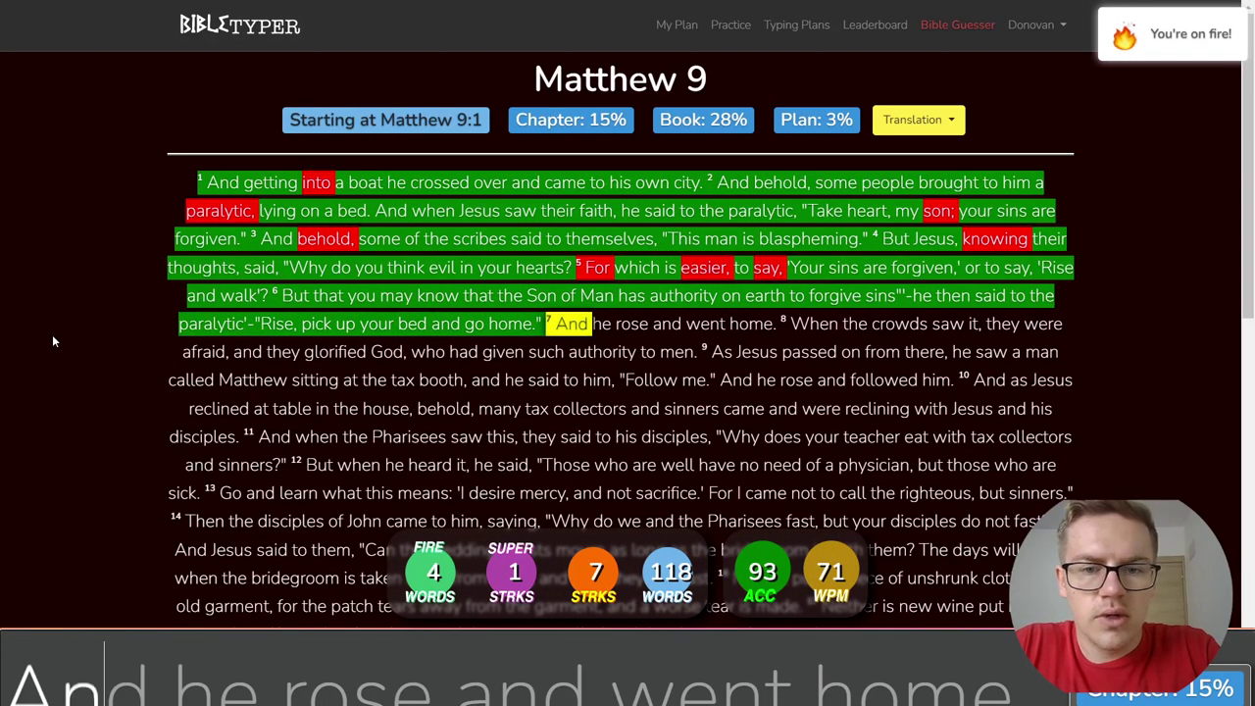
type("d went home. When ")
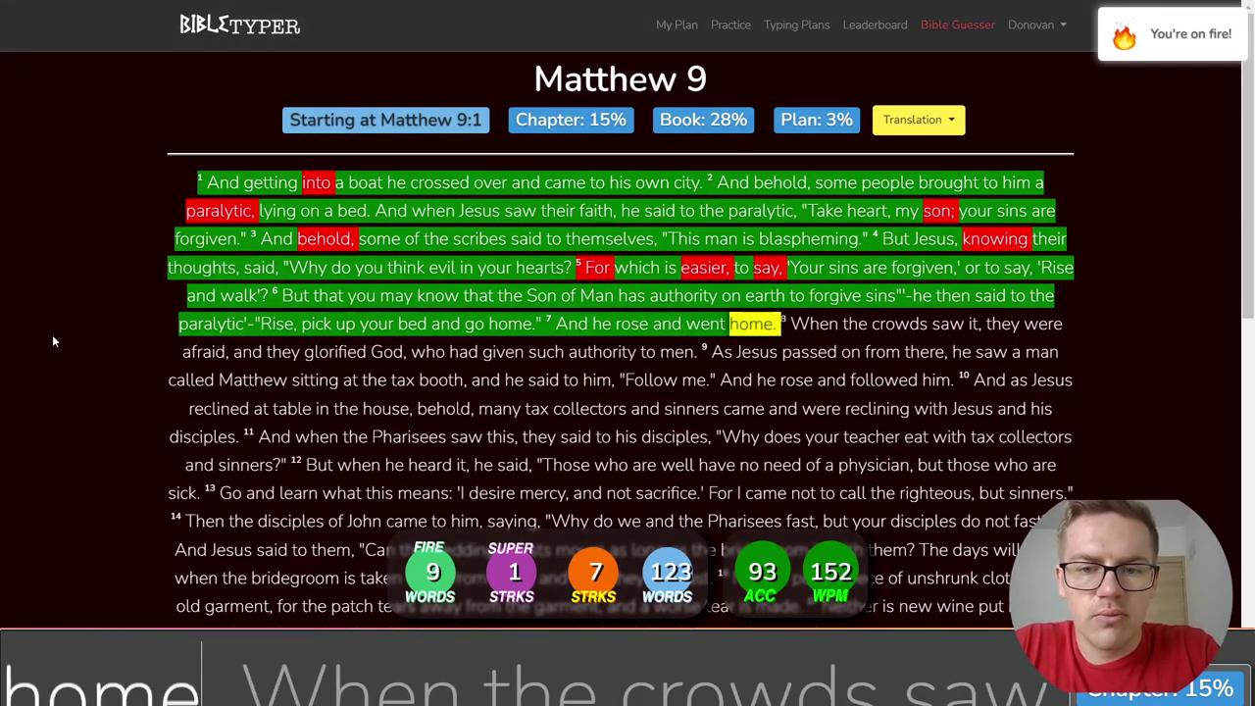
Step: Enter verse 8, from "When the crowds saw it, they were afraid" through "such authority to men", correcting the misspelled "authority"
type("the crowds saw ")
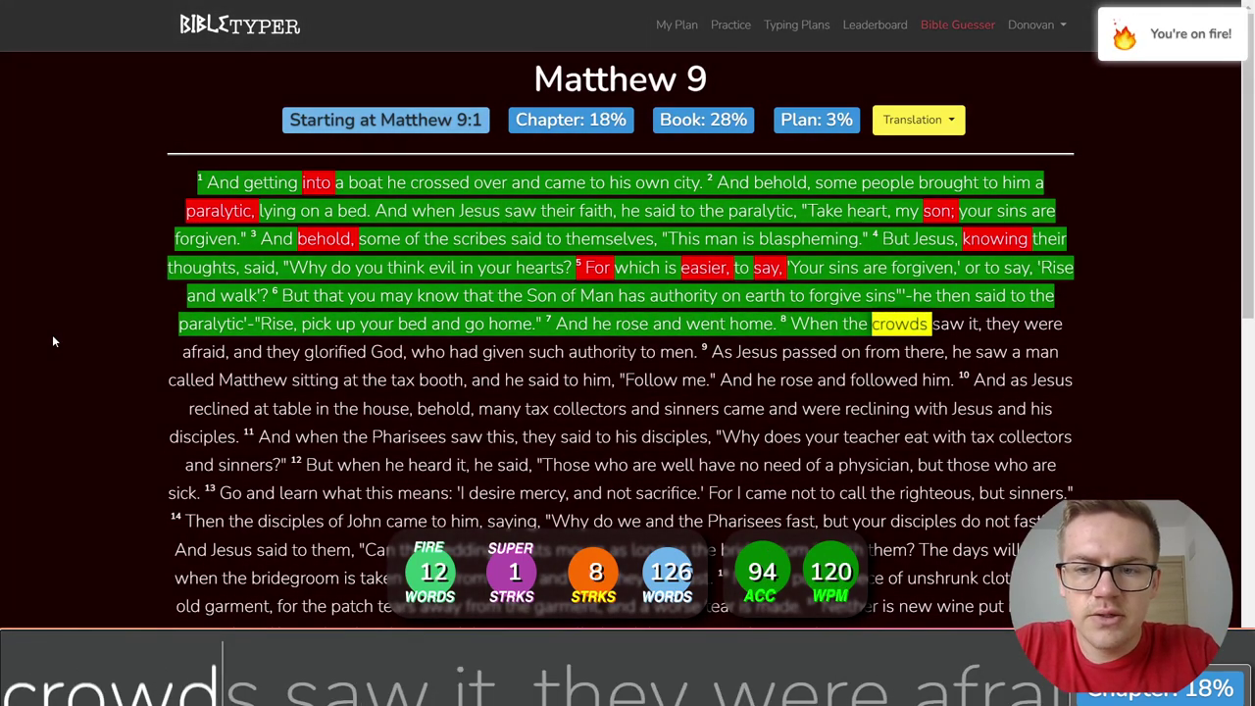
type("it, they were afrai")
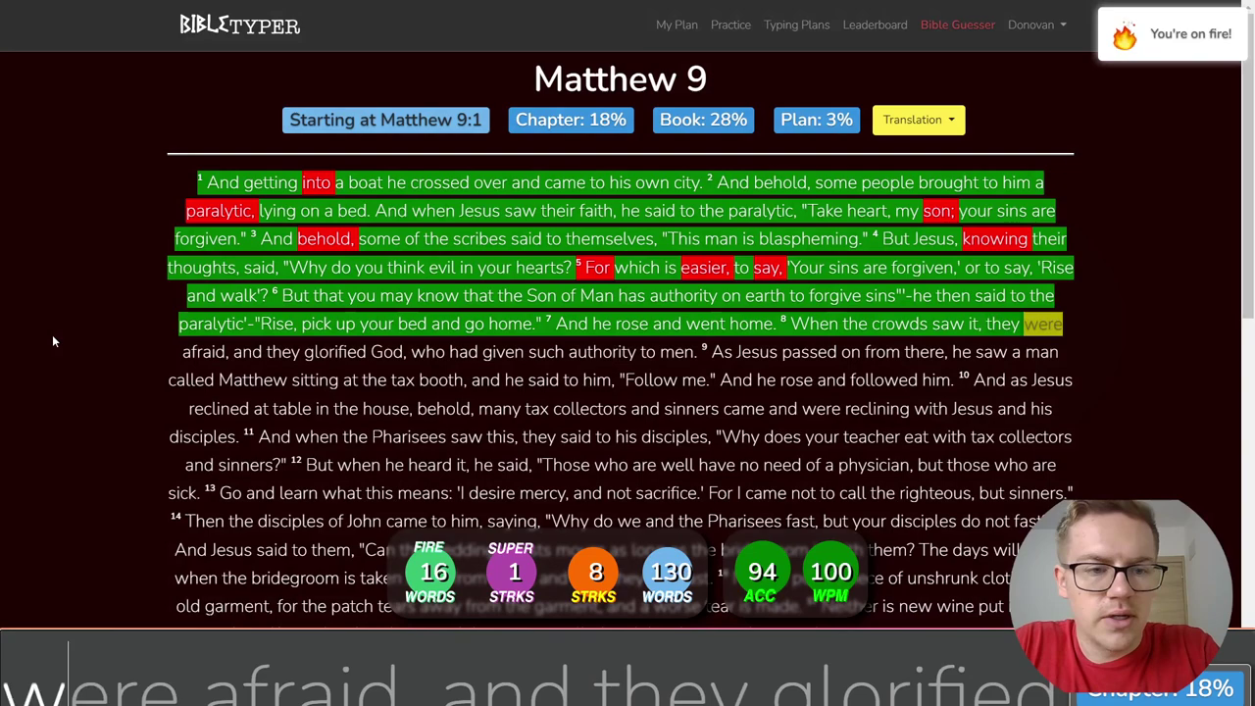
type("d, and they g")
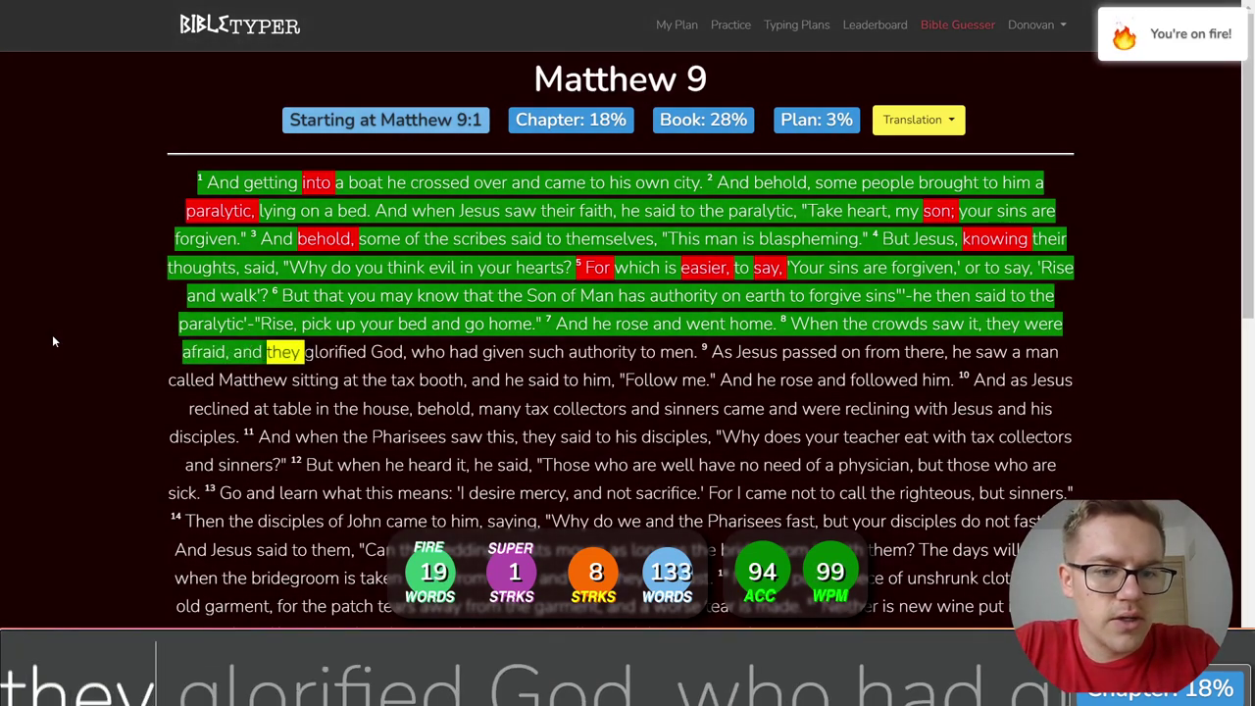
type("lorified God, who has")
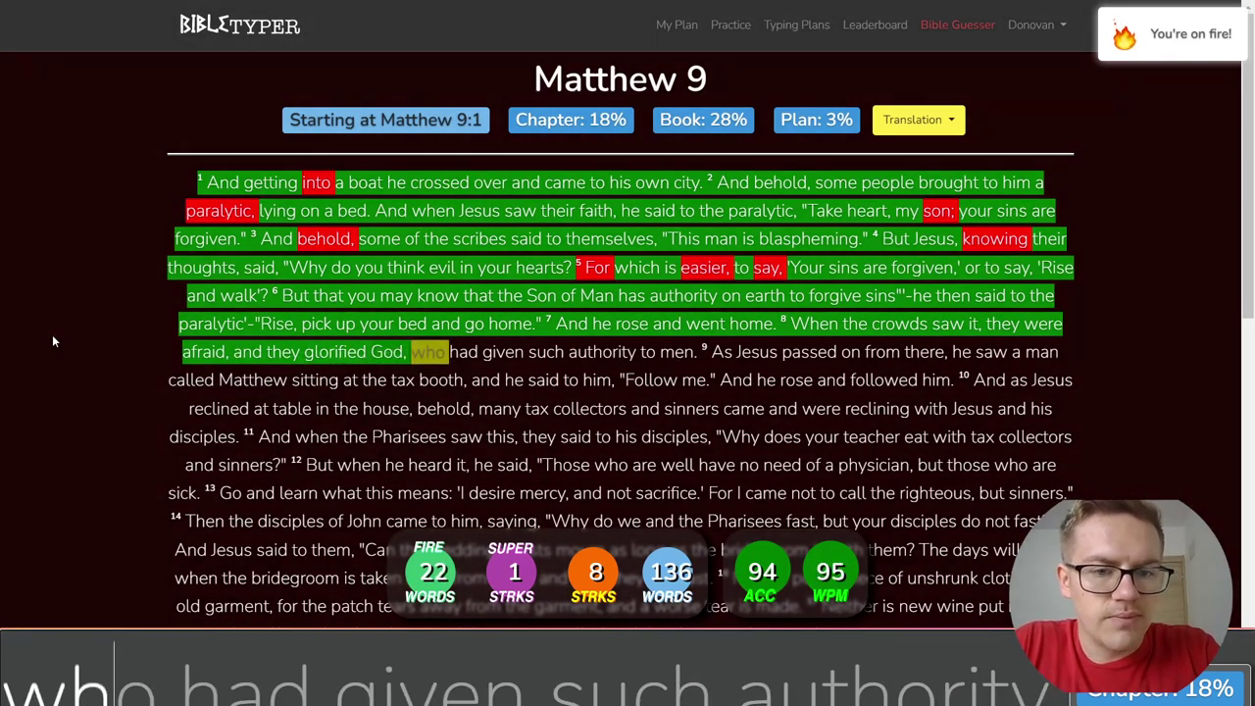
type(" given such atuth")
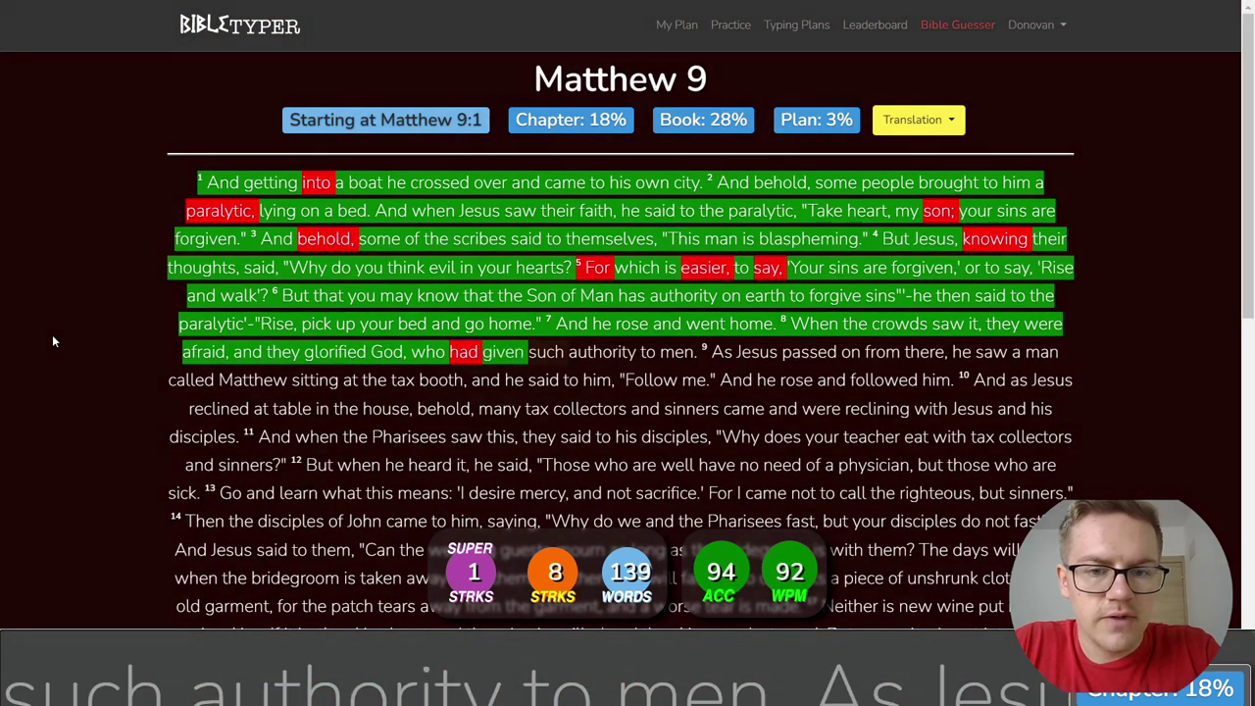
key("BackSpace")
key("BackSpace")
key("BackSpace")
key("BackSpace")
key("BackSpace")
type("auth")
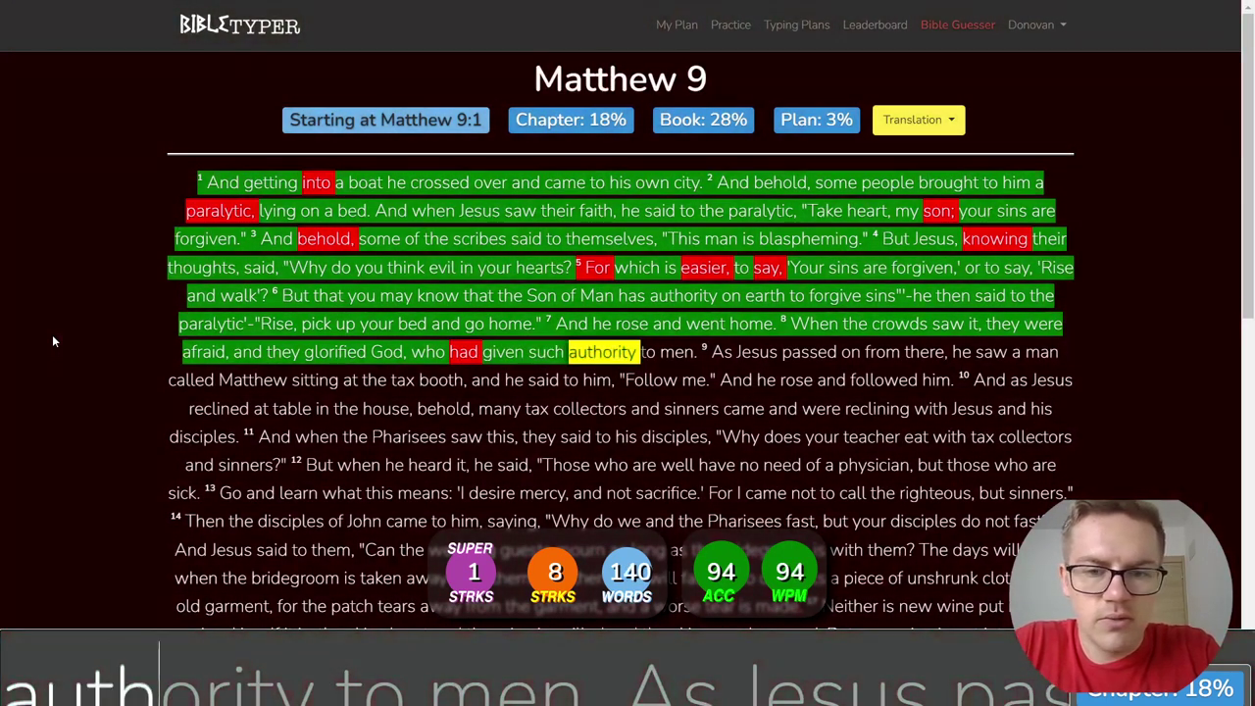
type("ority to men. 9 As J")
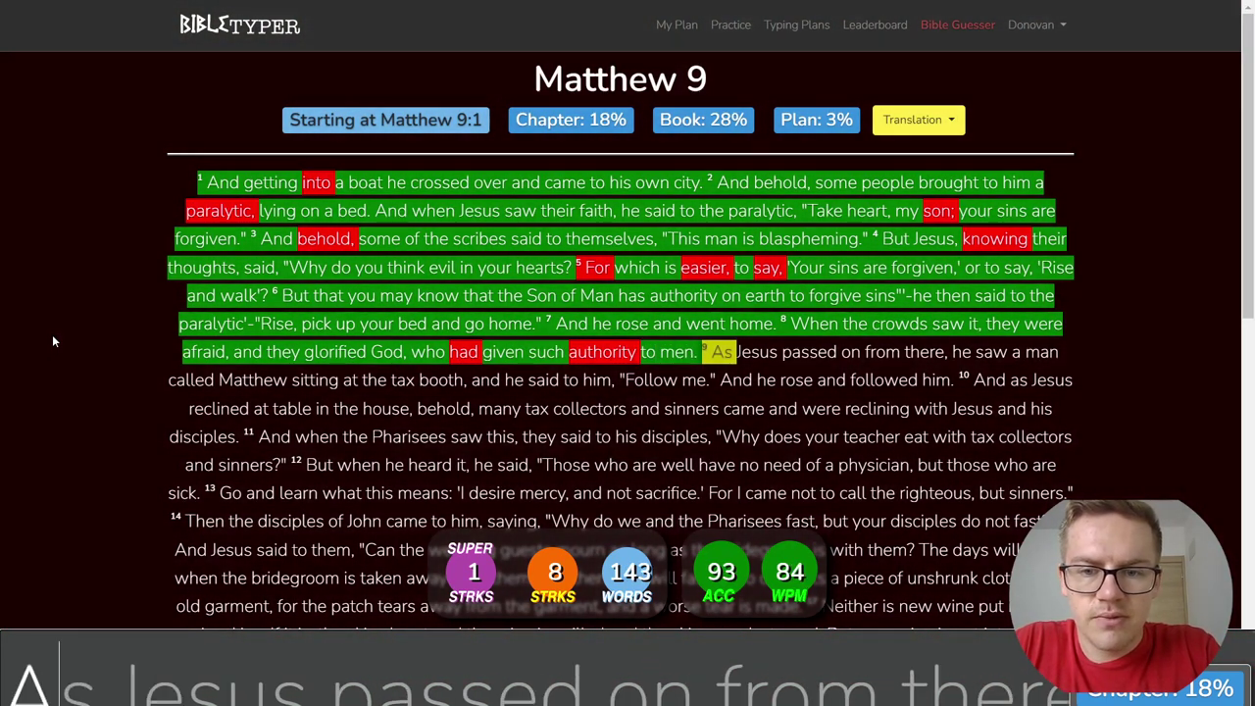
Step: Enter verse 9, from "As Jesus passed on from there, he saw a man called Matthew" through "And he rose and followed him."
type("esus passed on ")
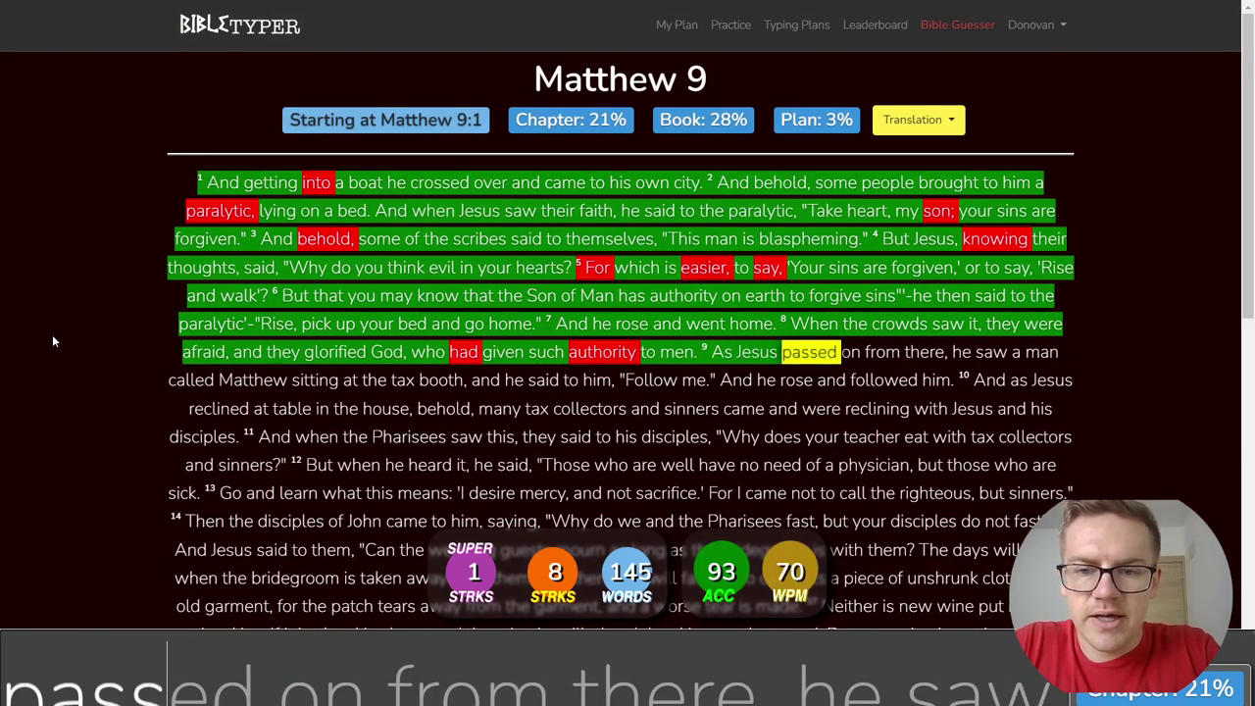
type("from there, he saw a m")
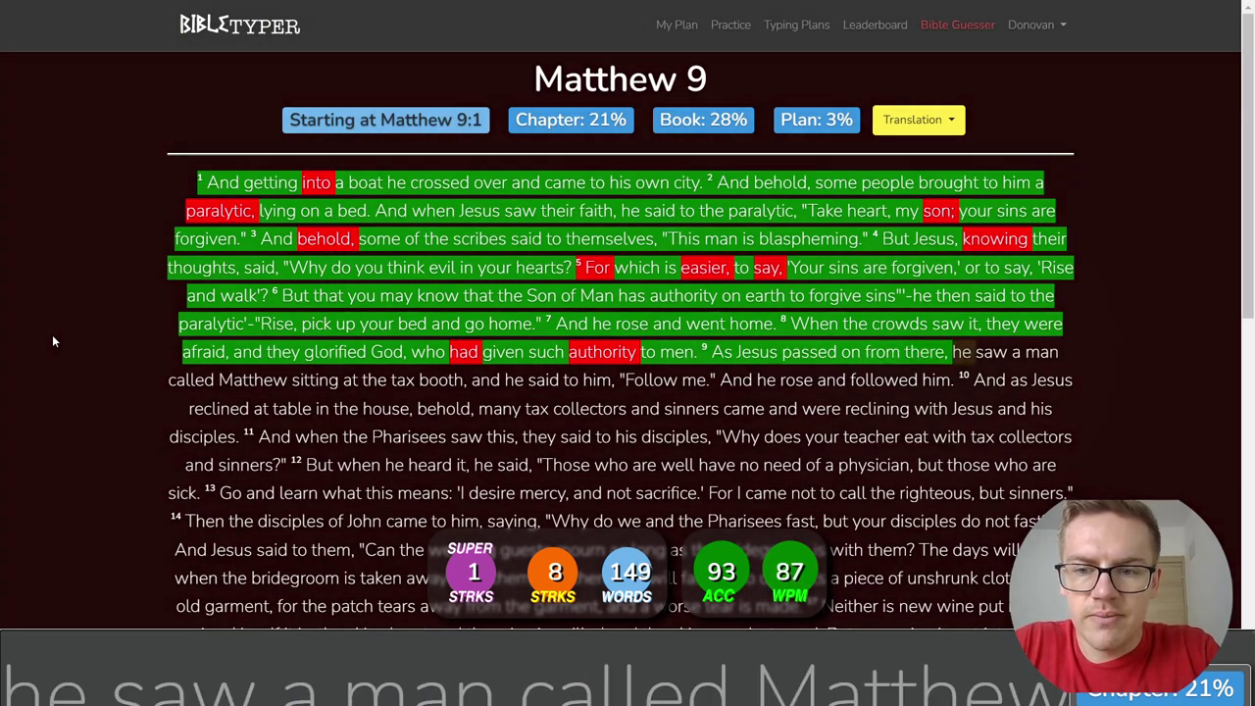
type("an called Matthew sit")
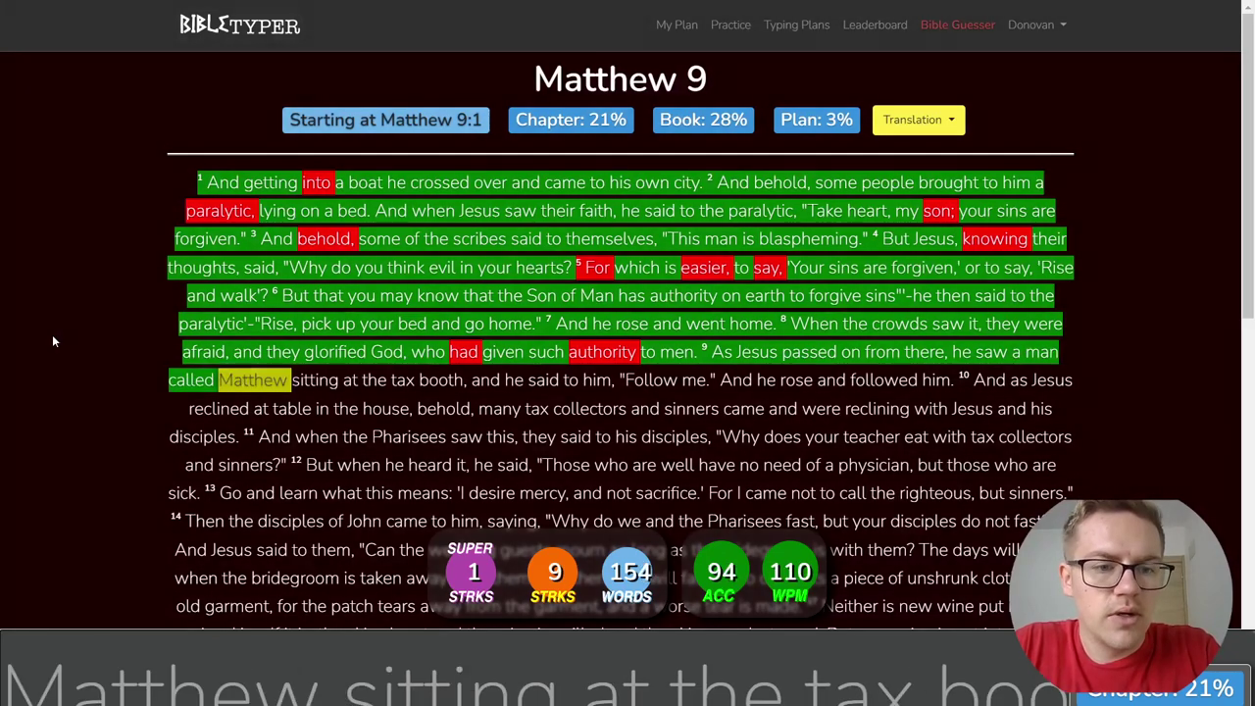
type("ting at the tax bo")
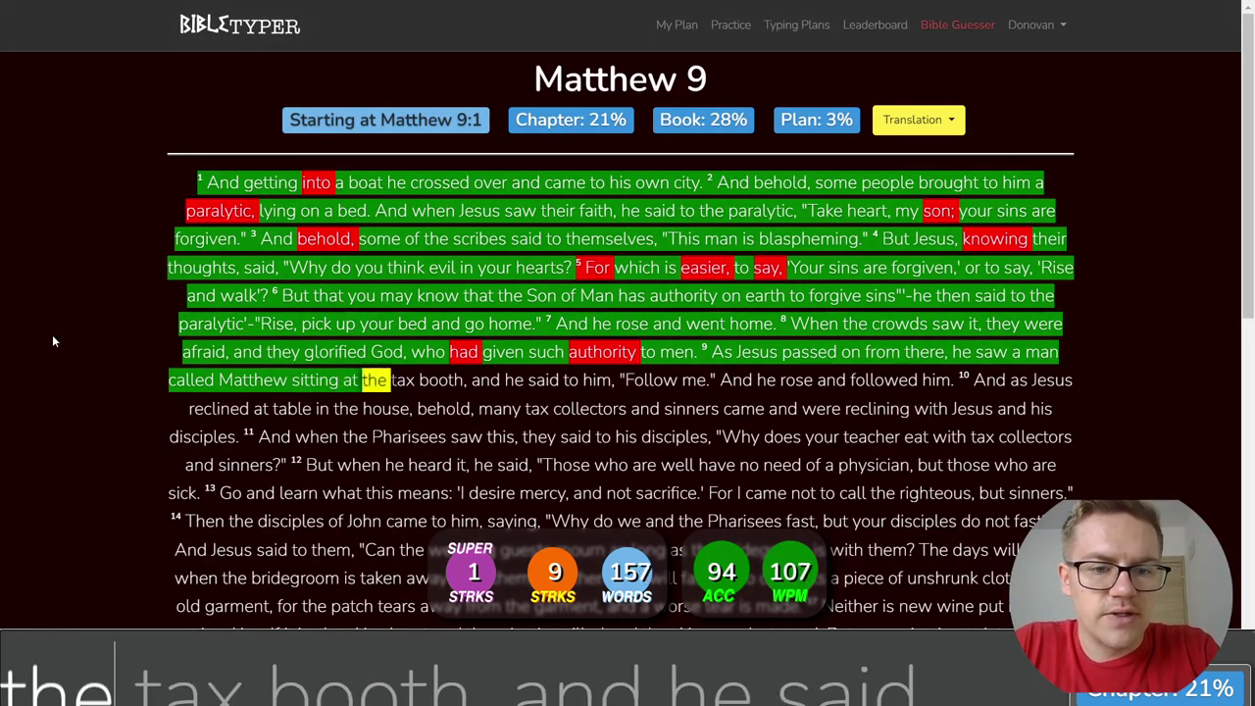
type("oth, and he said to him")
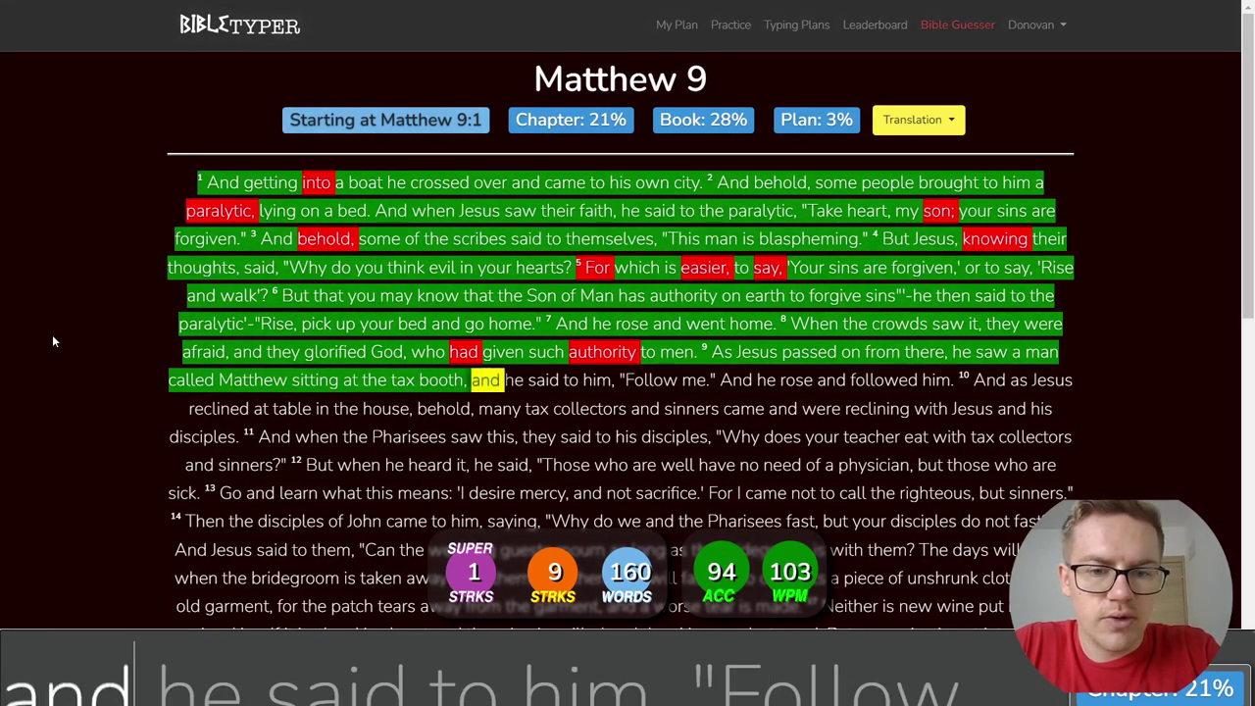
type(", \"Follow")
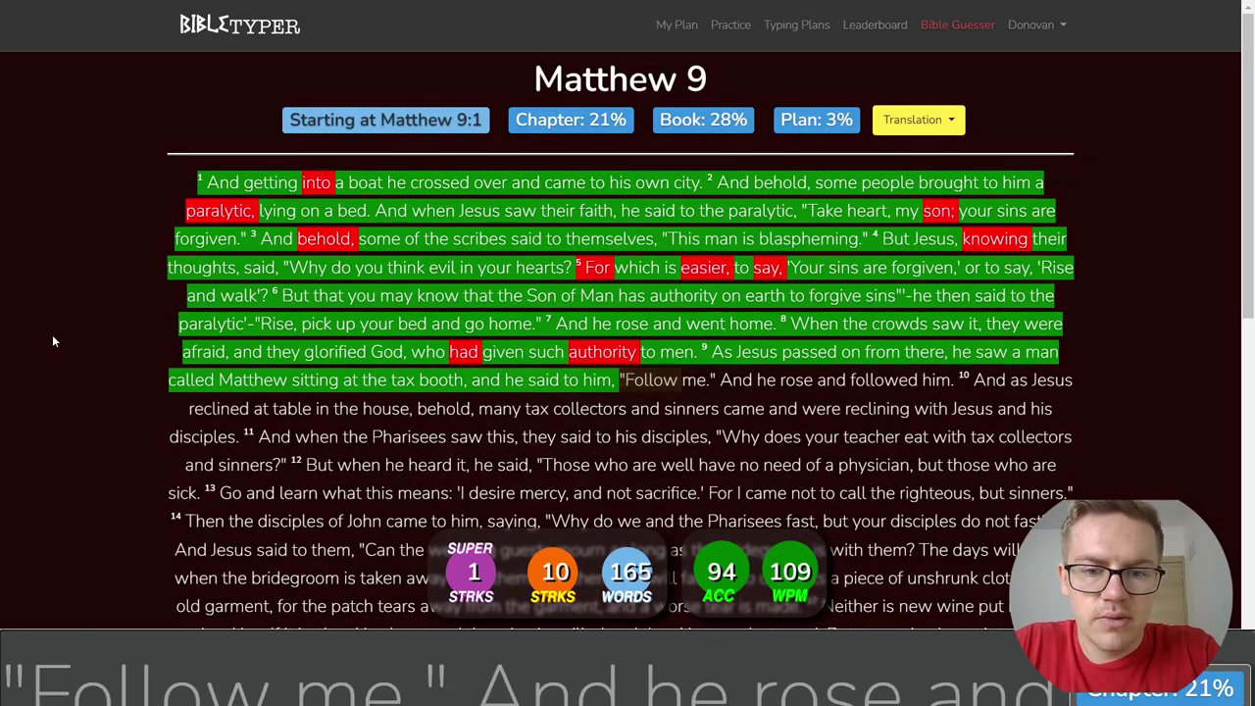
type(" me.\" And he ro")
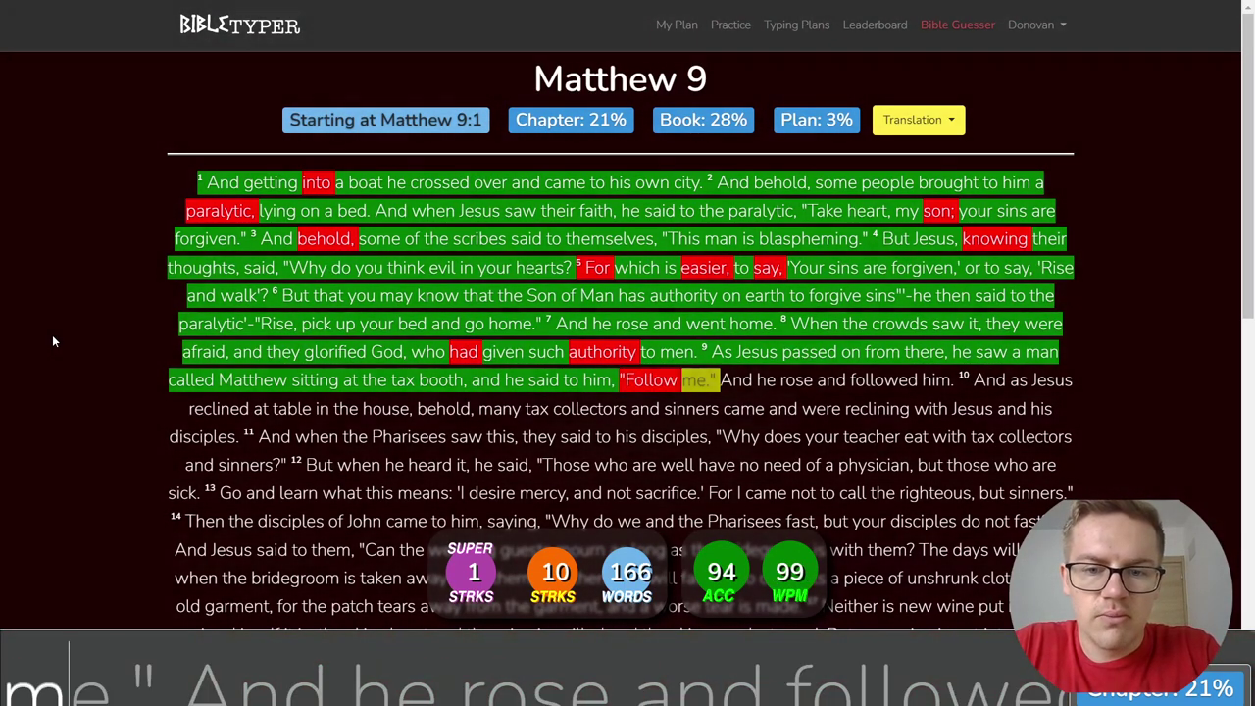
type("se and followed him")
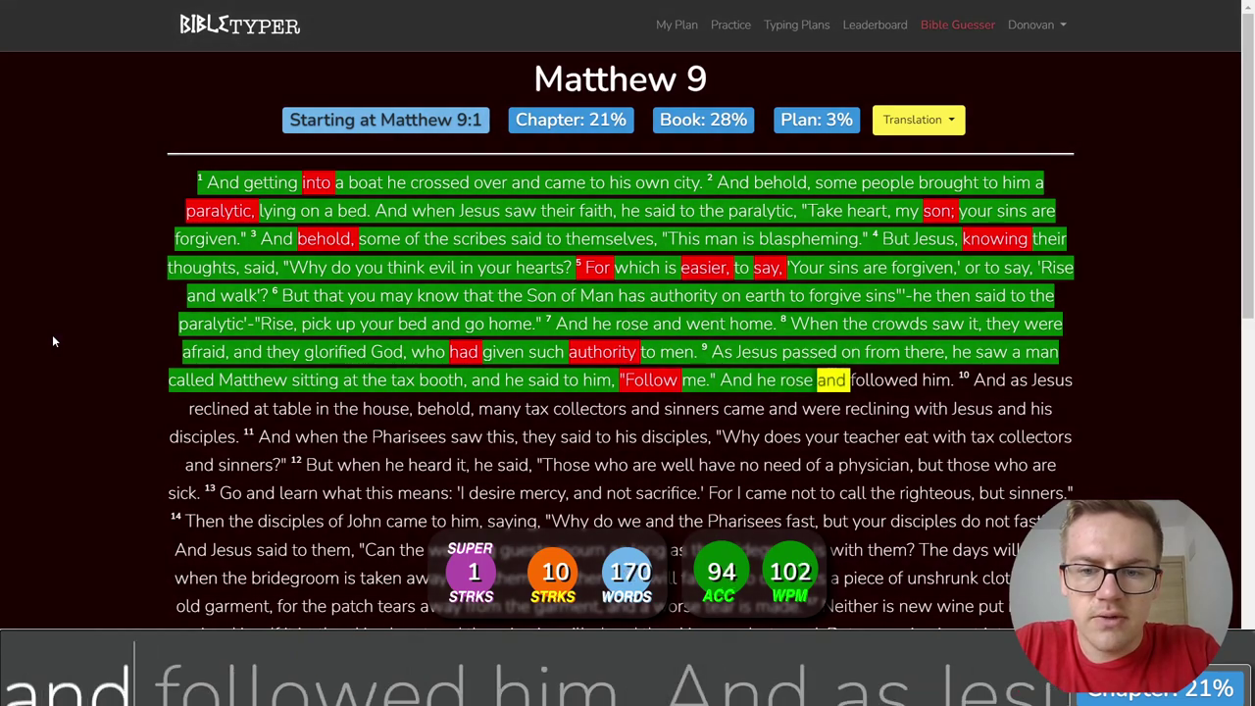
Step: Finish verse 9 and enter the first part of verse 10, from "And as Jesus" through "many tax", correcting the misspelled "reclined"
type(". 10 And as ")
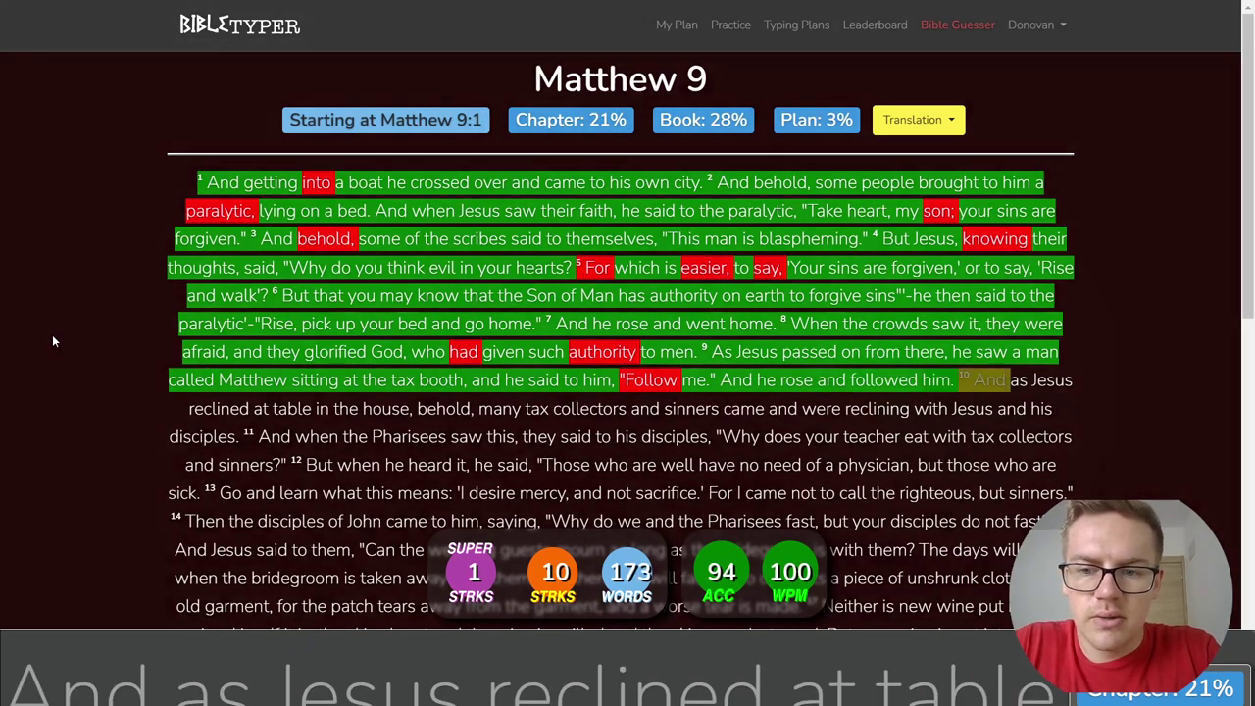
type("Jesus")
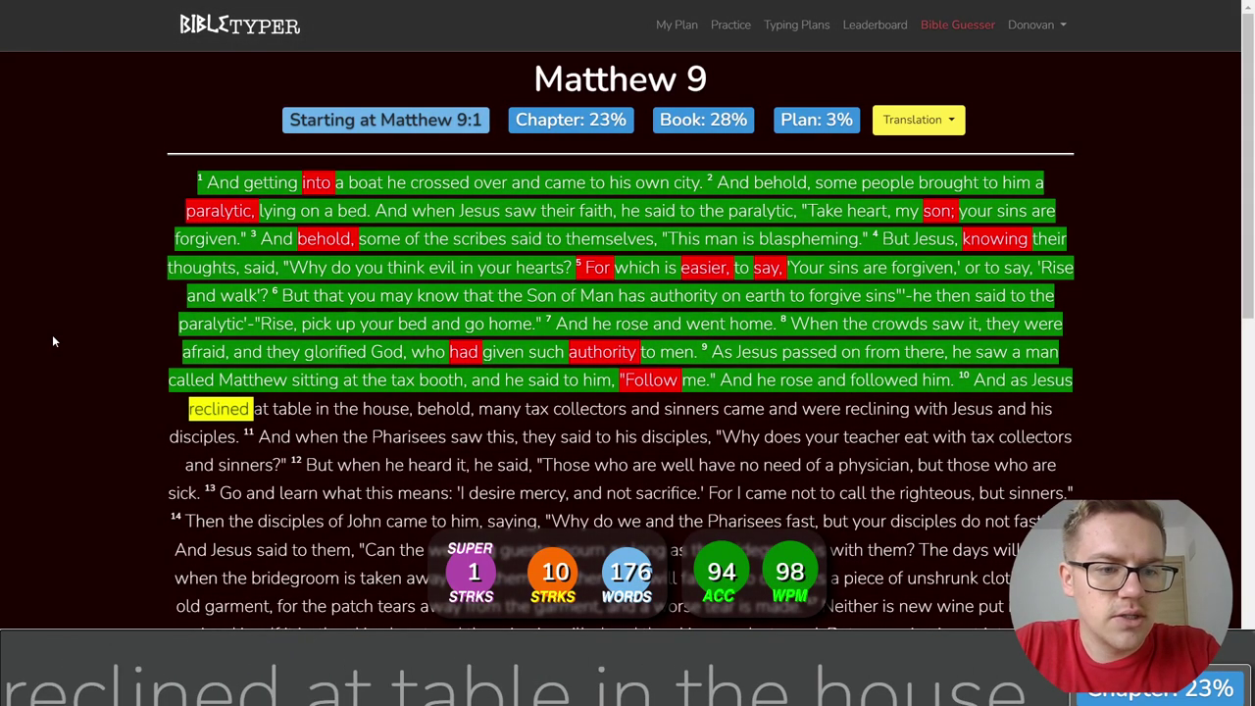
type(" reclined at")
key("BackSpace")
key("BackSpace")
key("BackSpace")
key("BackSpace")
key("BackSpace")
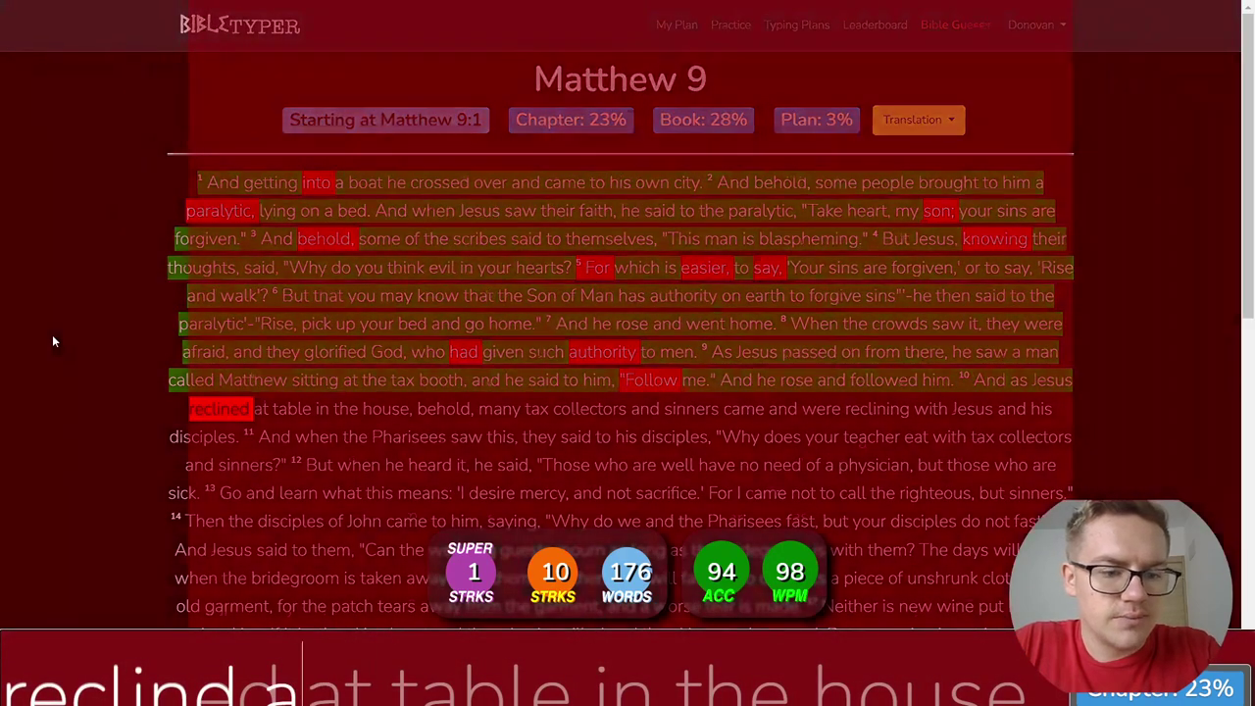
type("ned at table ")
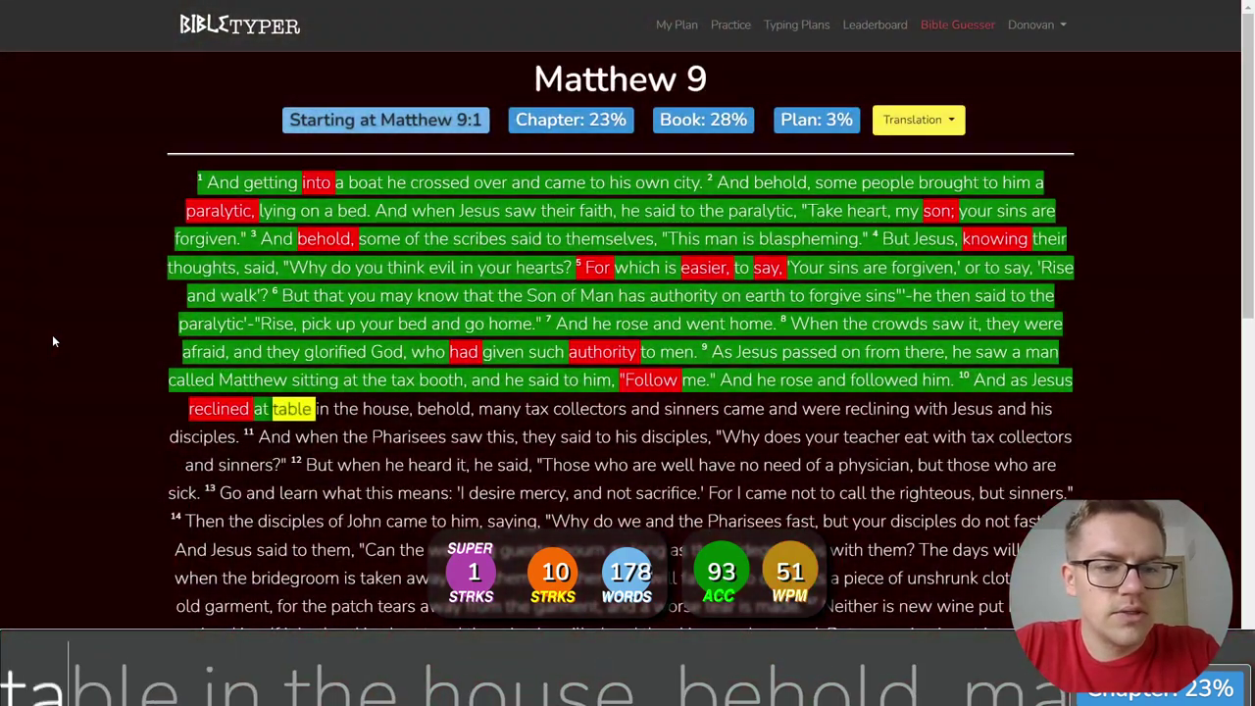
type("in the ")
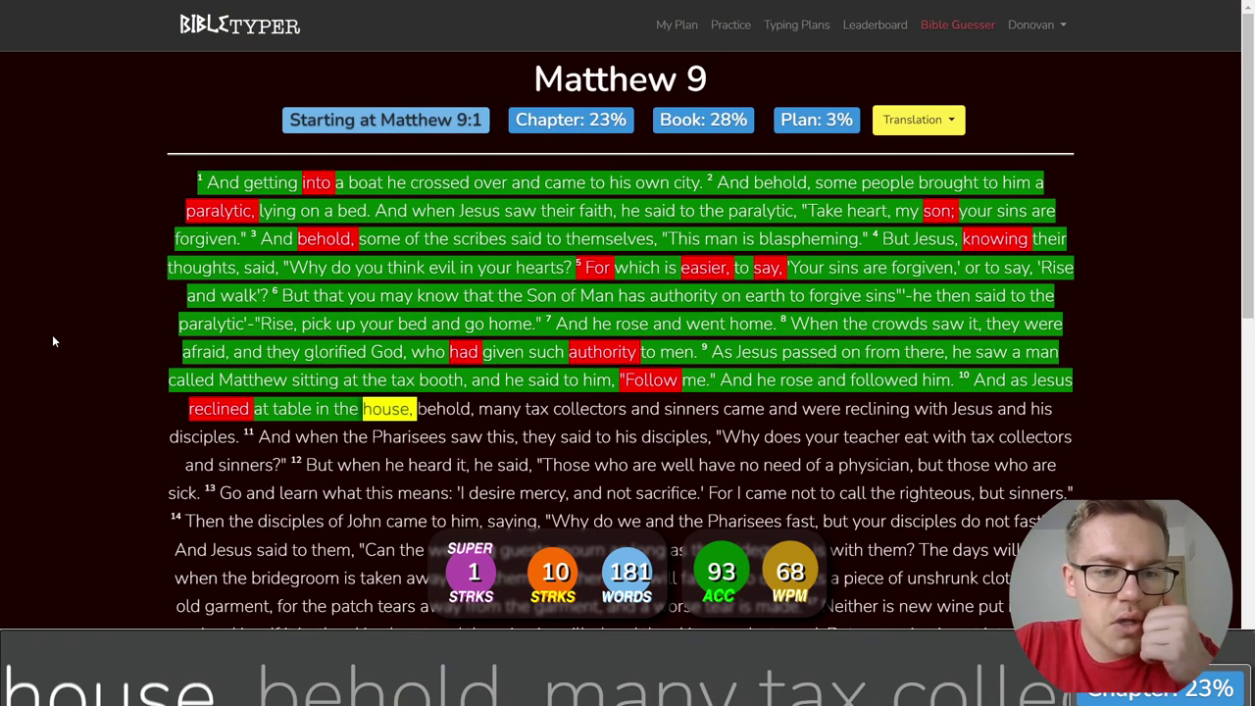
type("ho")
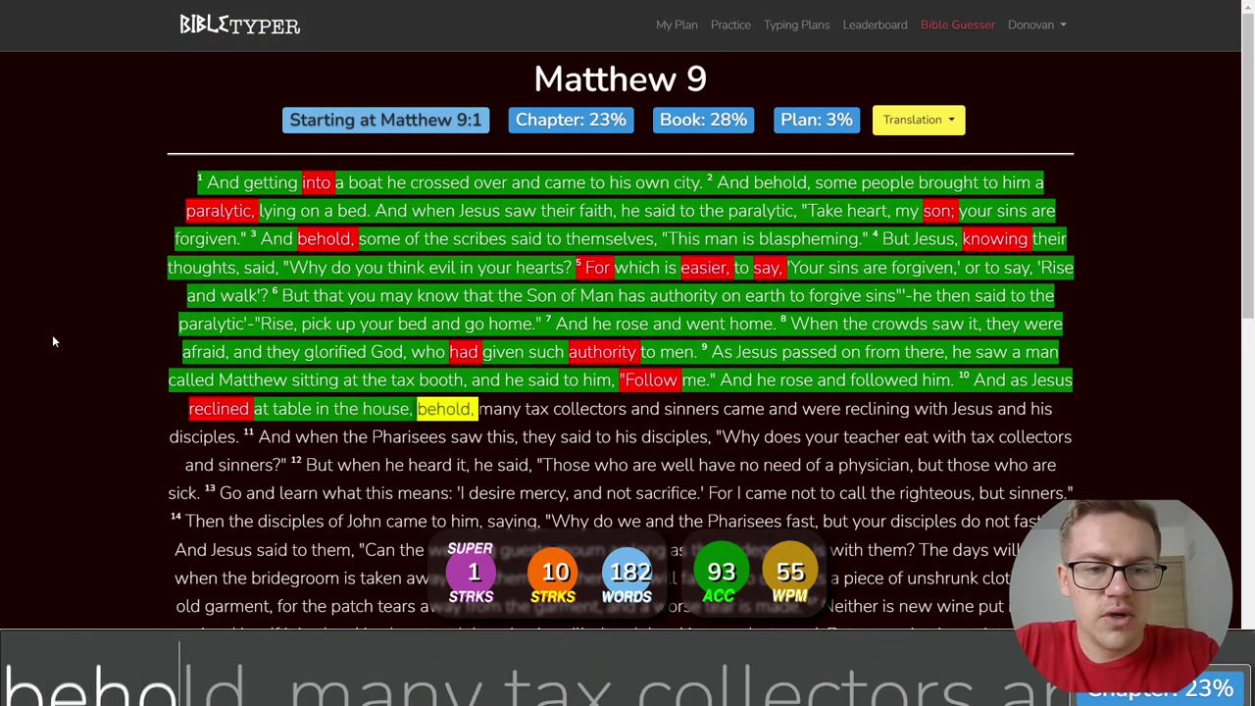
type("use, behold, many tax ")
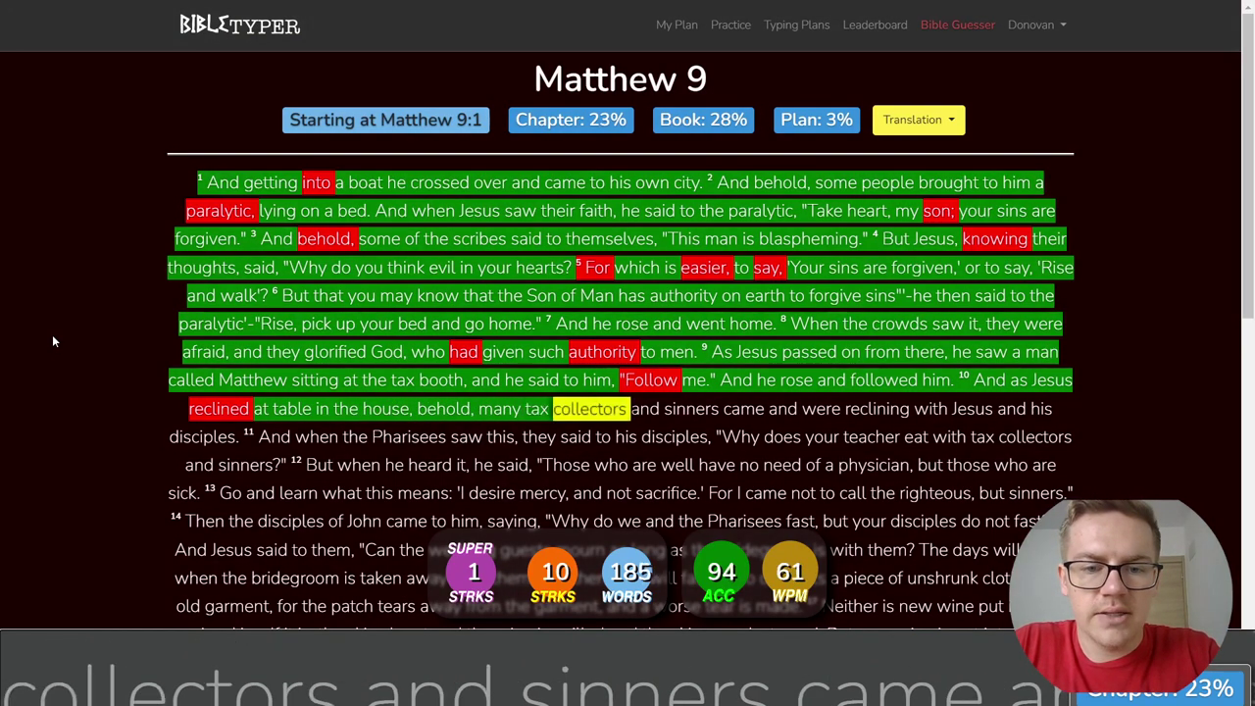
Step: Enter the rest of verse 10, from "collectors and sinners came" through "with Jesus and his disciples", correcting the mistyped "reclining"
type("collectors and sinners cam")
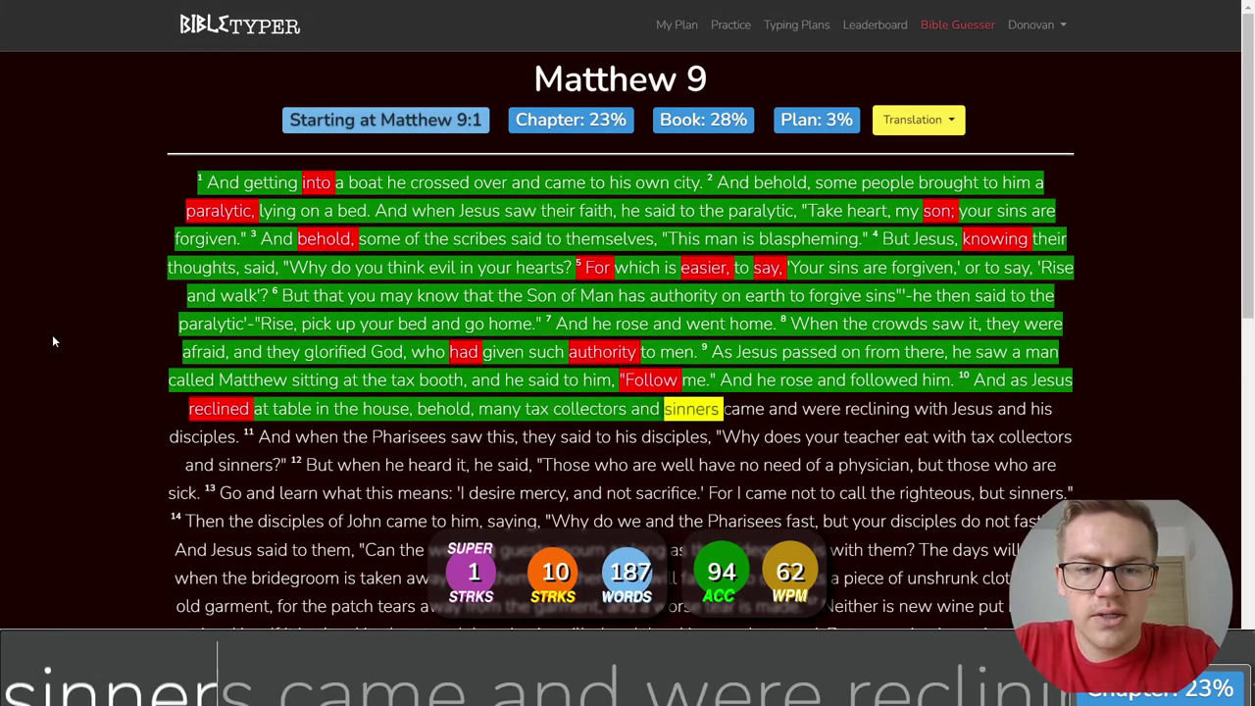
type("e and were reclin")
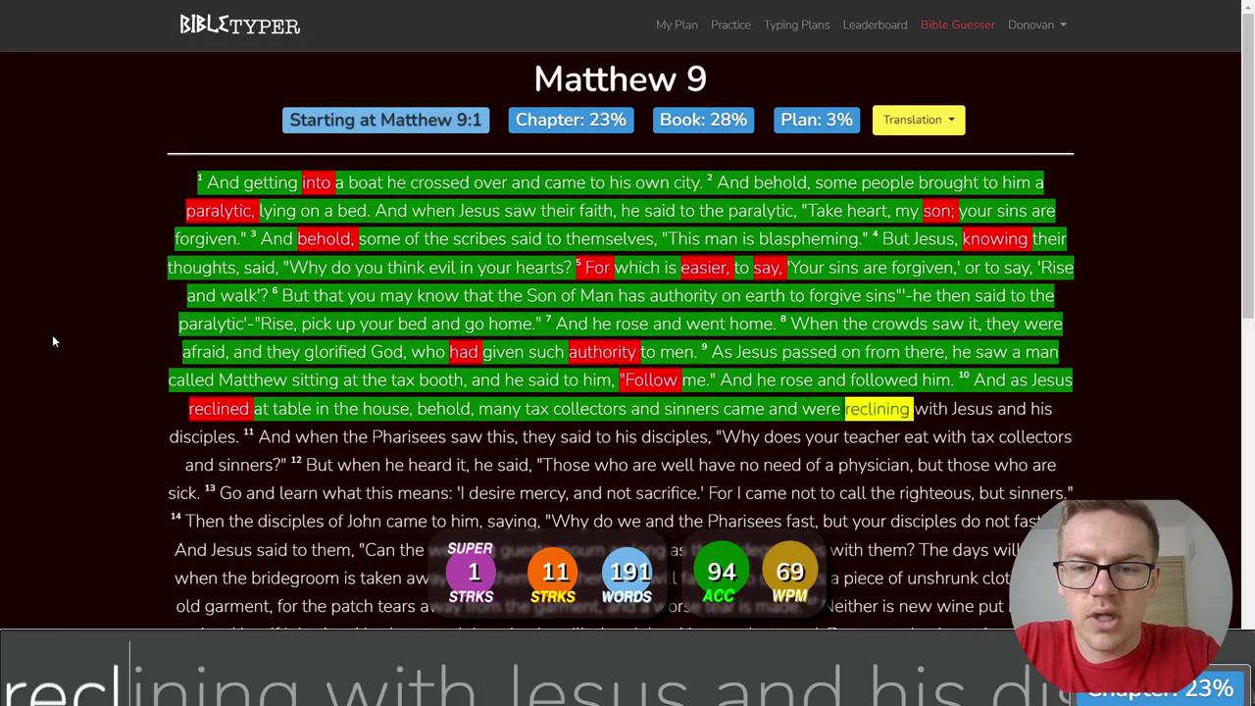
key("BackSpace")
key("BackSpace")
key("BackSpace")
key("BackSpace")
key("BackSpace")
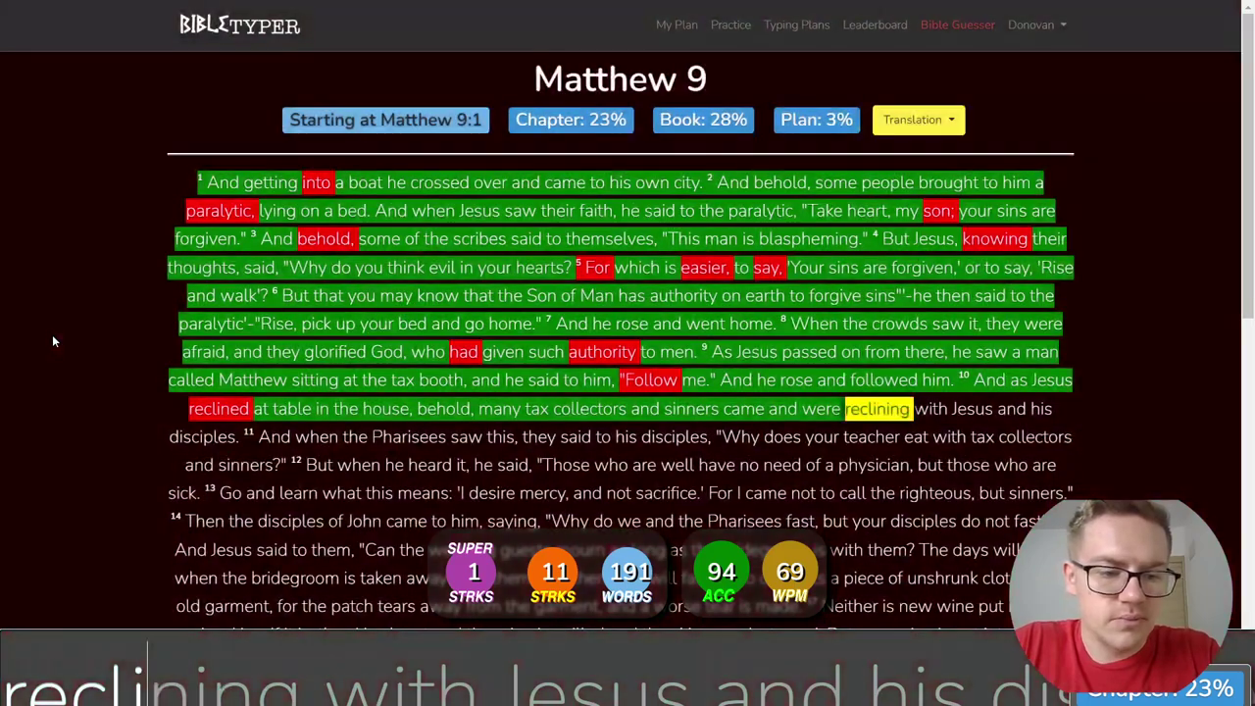
type("ning with J")
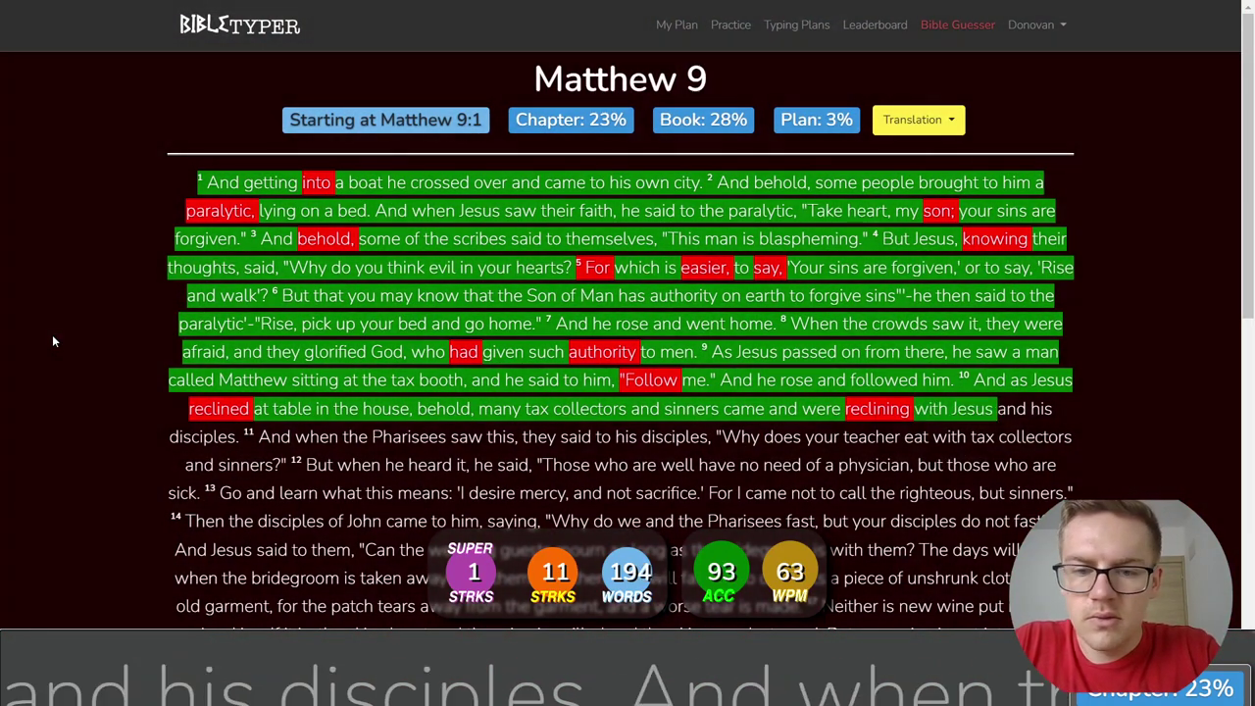
type("and his dis")
type("ciples.")
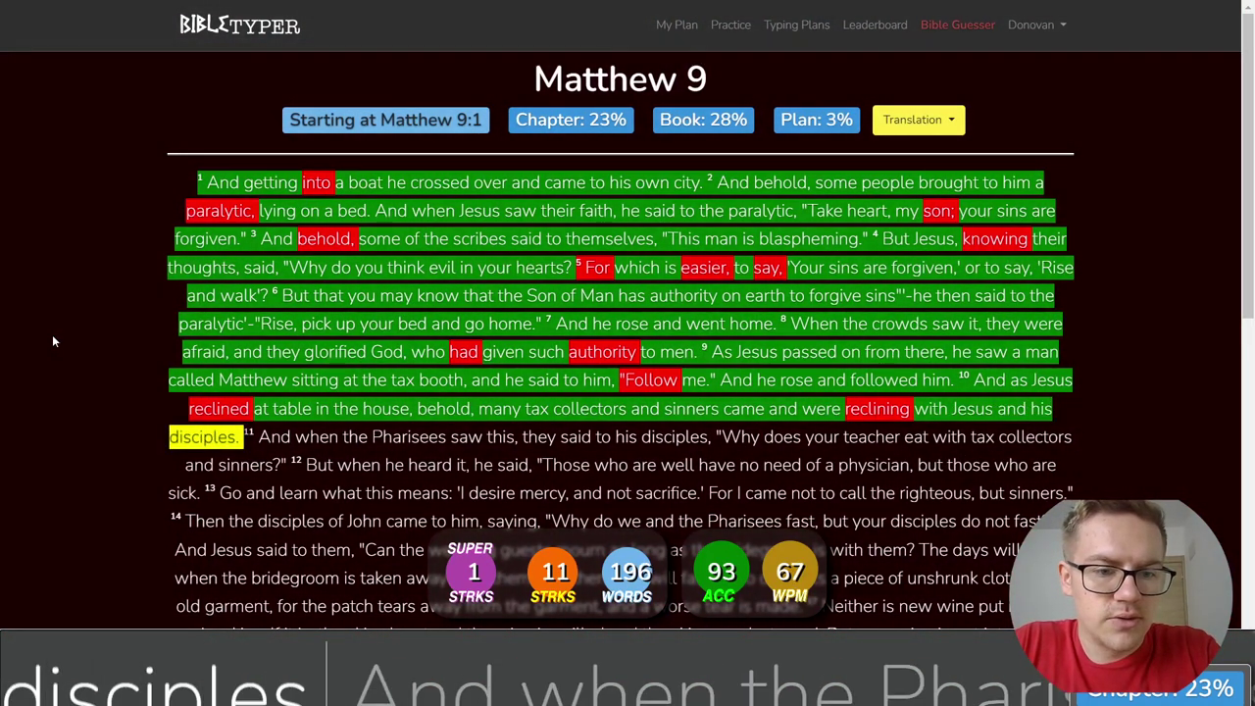
Step: Enter verse 11, from "And when the Pharisees saw this" through "eat with tax collectors and sinners", correcting "Pharisees" and "teacher"
type(" And when the Phra")
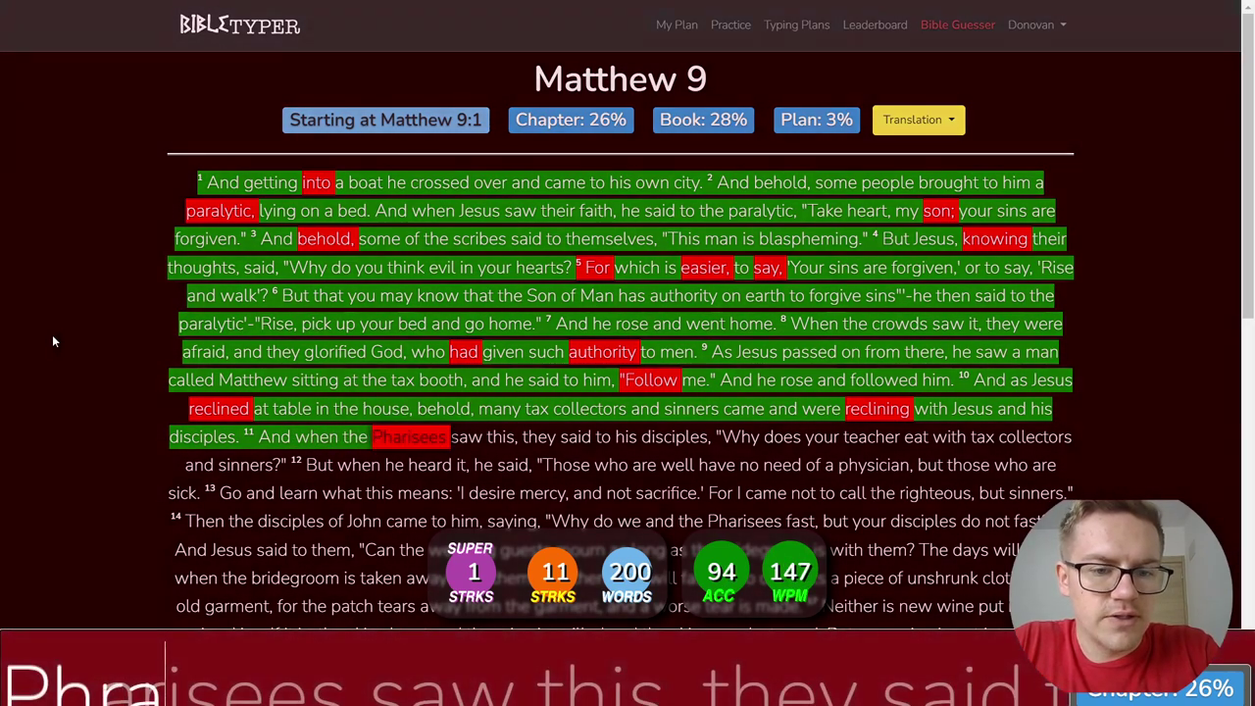
key("BackSpace")
key("BackSpace")
type("arisees saw this, they s")
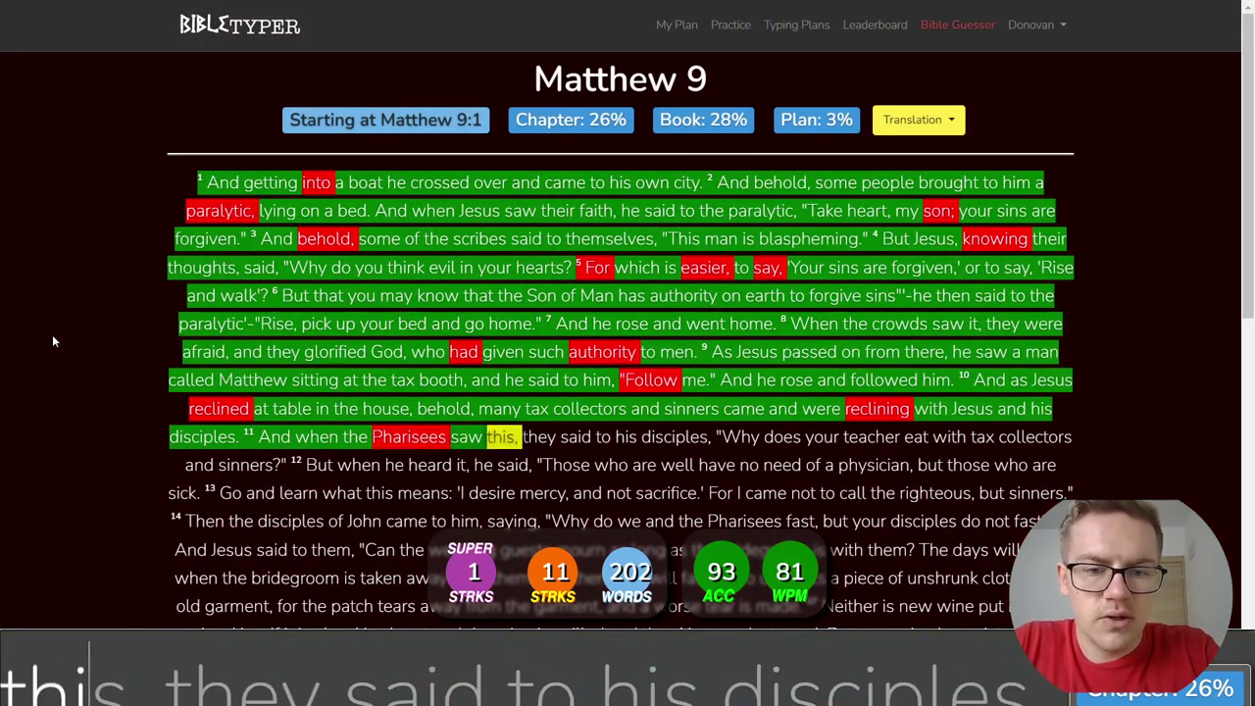
type("aid to his d")
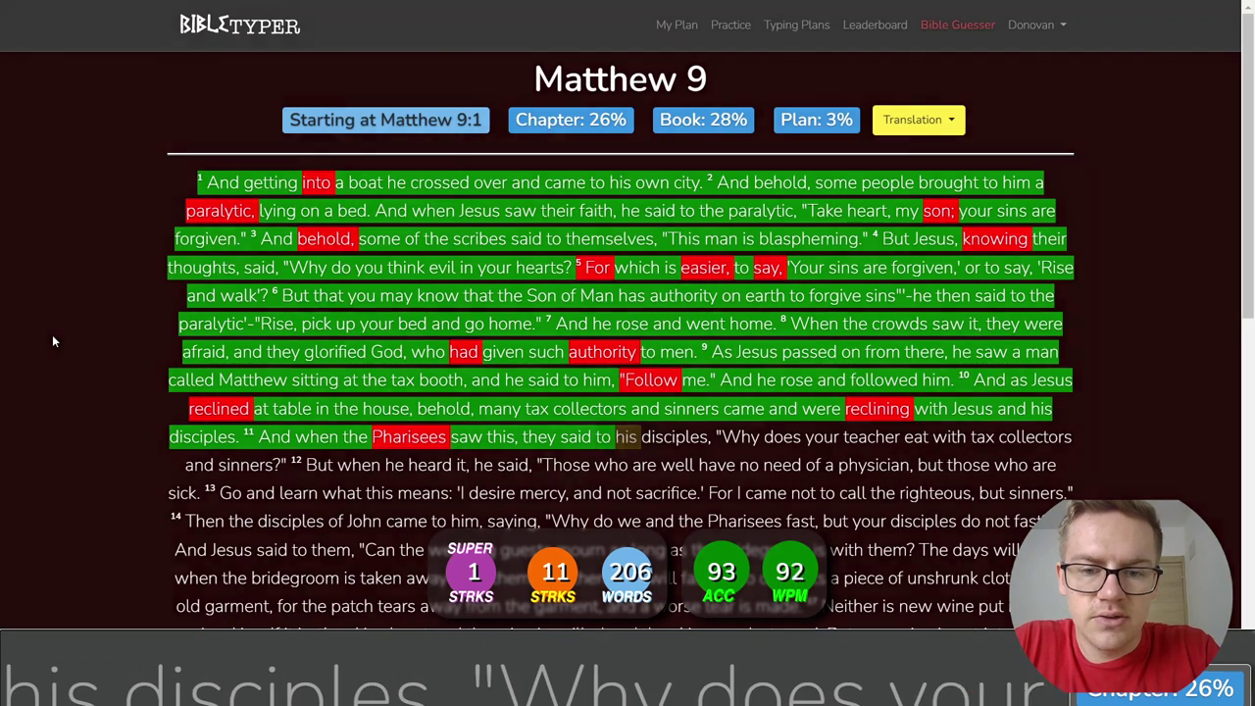
type("isciples, \"W")
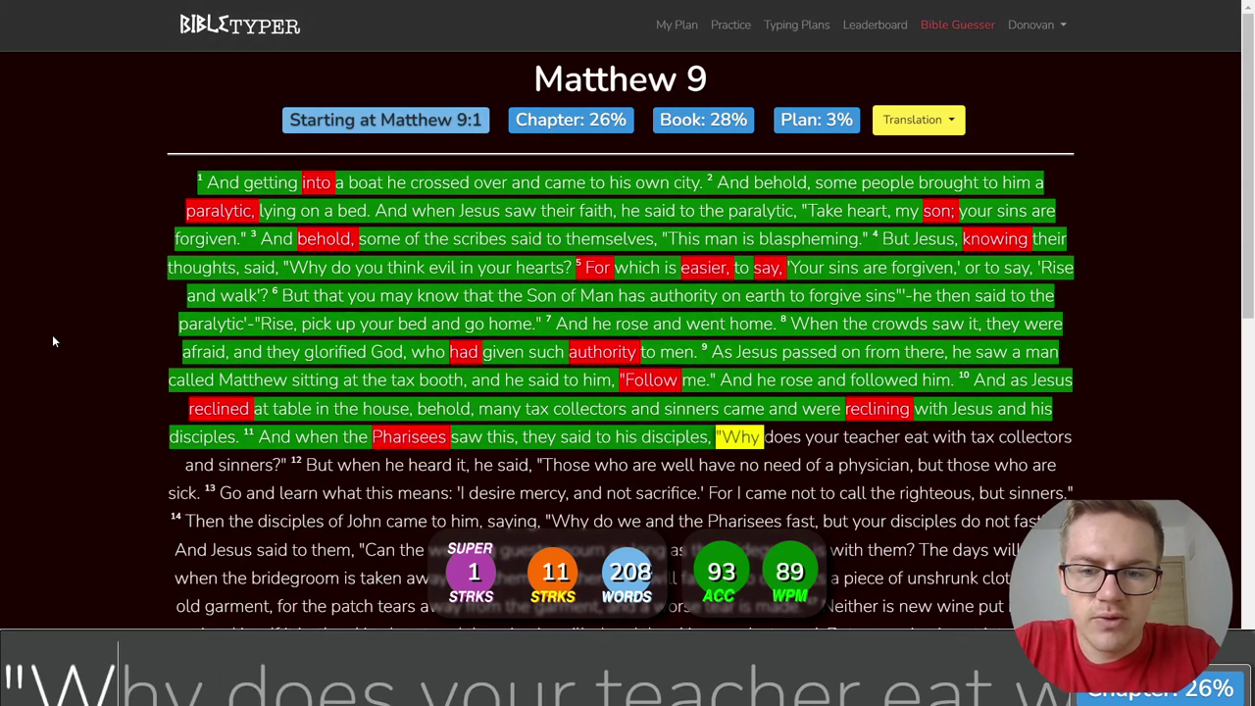
type("hy does your teacher")
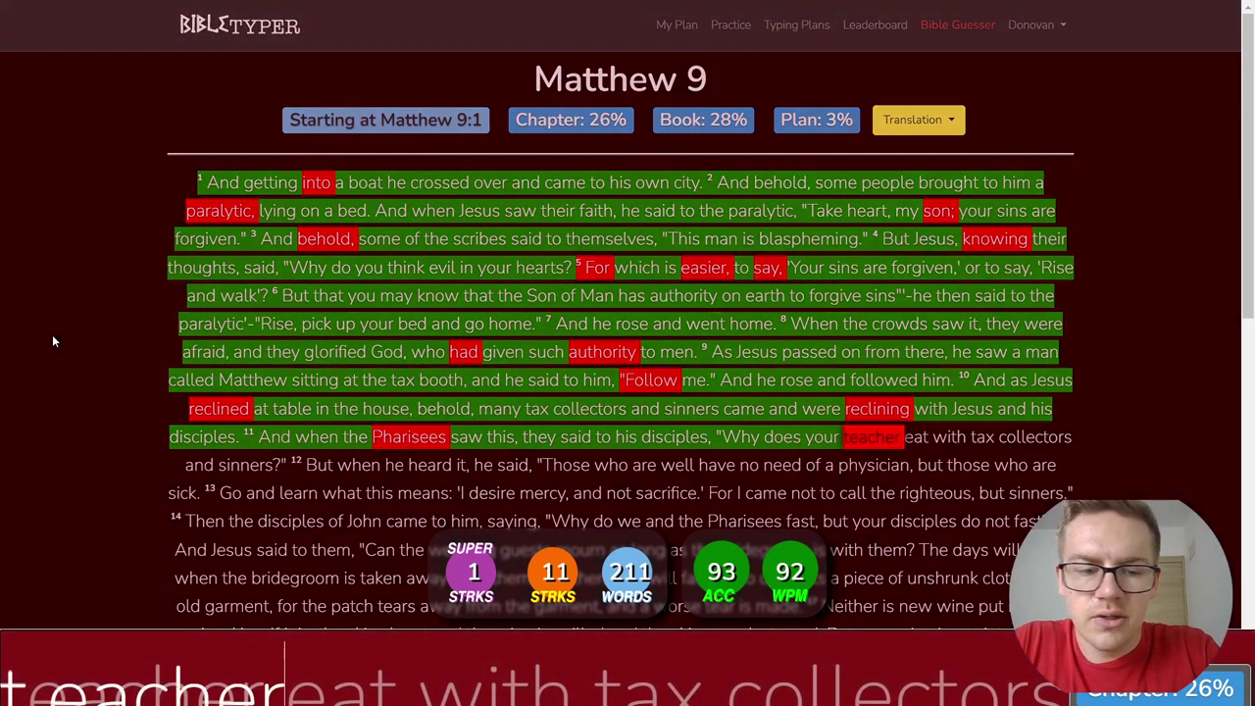
key("ctrl+BackSpace")
type("teacher")
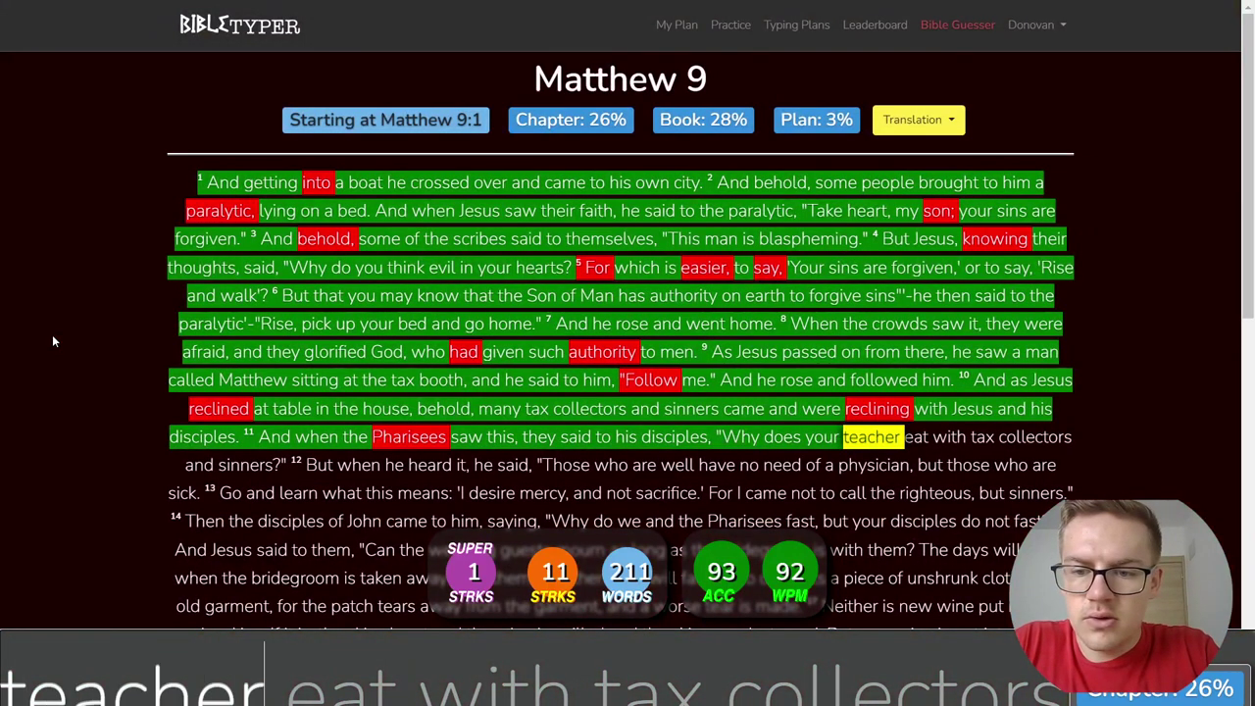
type(" eat with tax ")
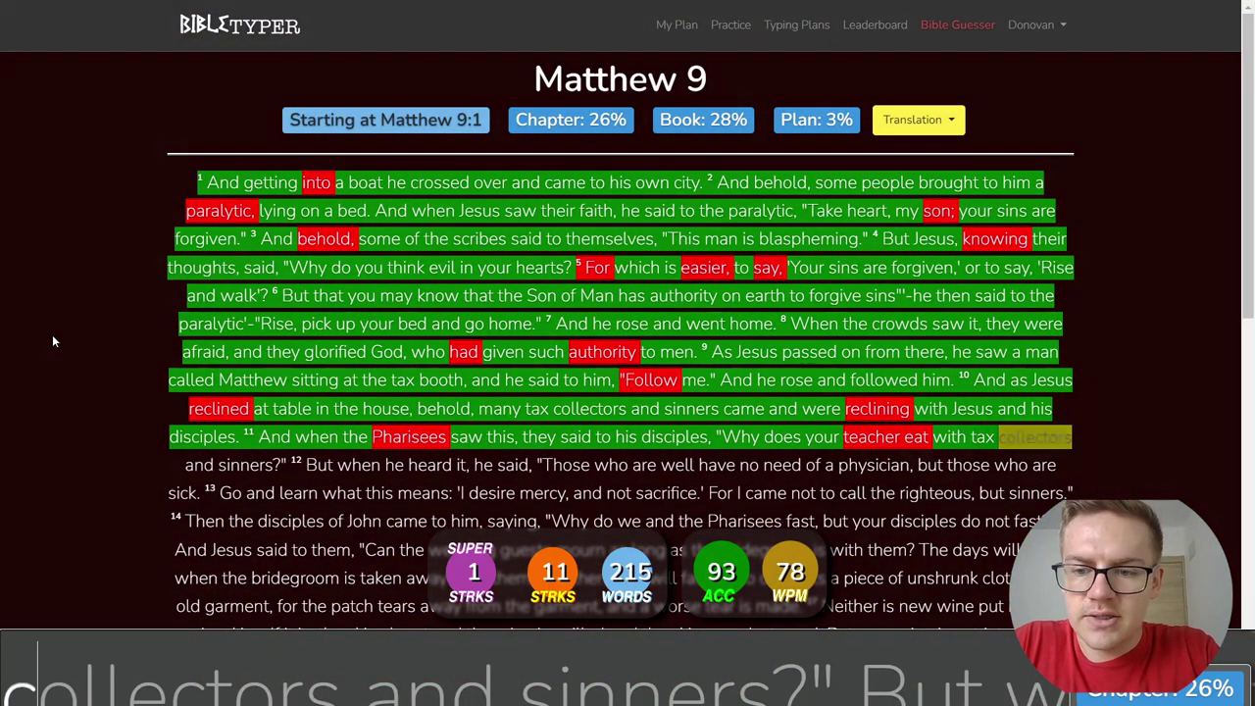
type("collectors and si")
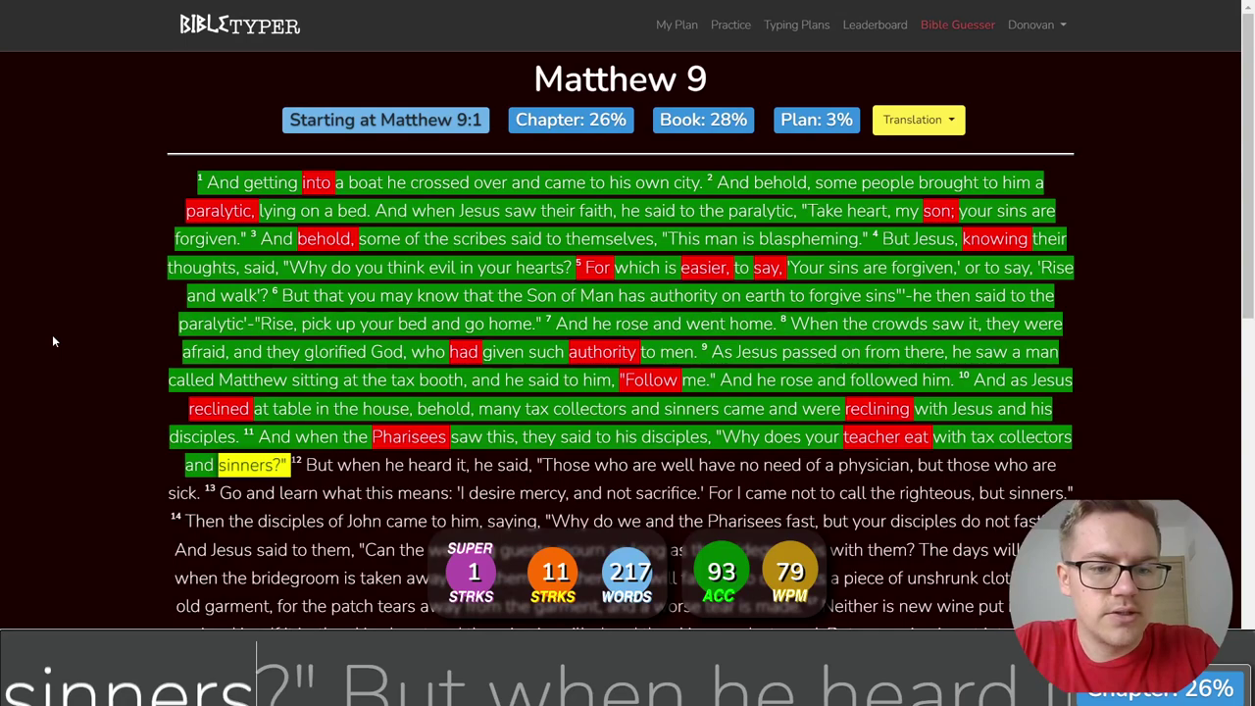
Step: Enter verse 12, from "But when he heard it, he said" through "but those who are sick", correcting the mistyped "are"
type("nners?\" But when he heard")
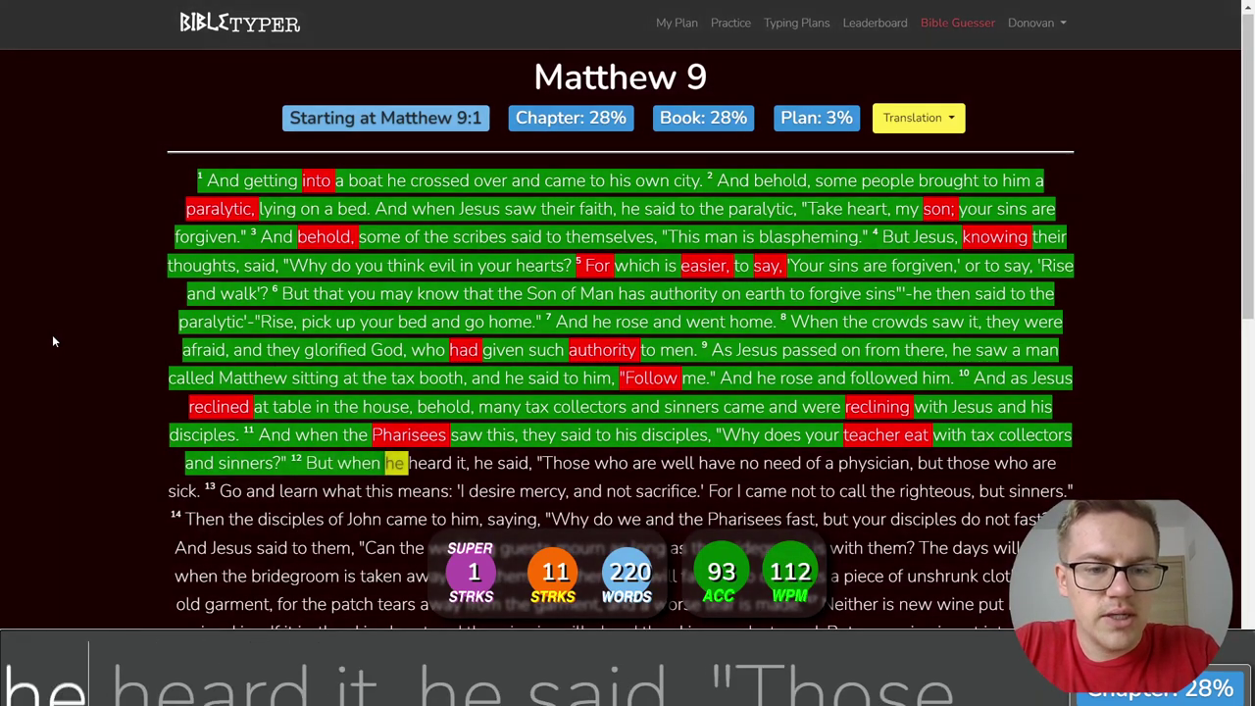
type(" it, he sa")
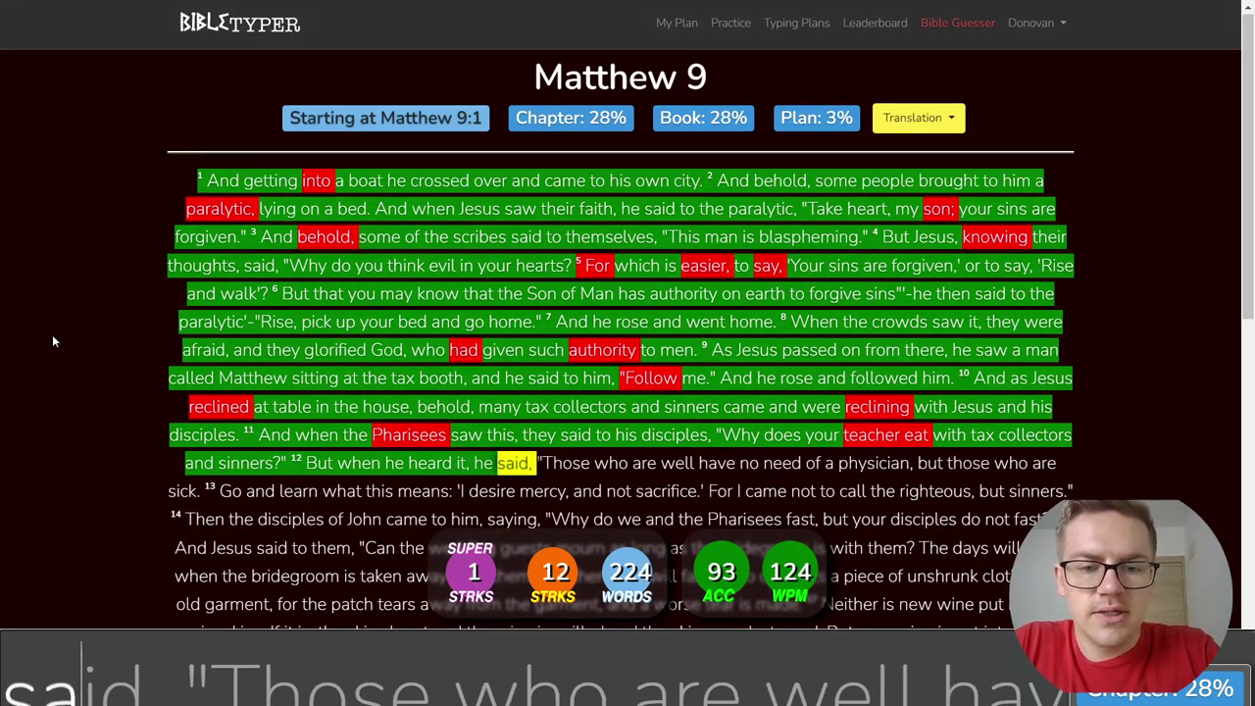
type("id ")
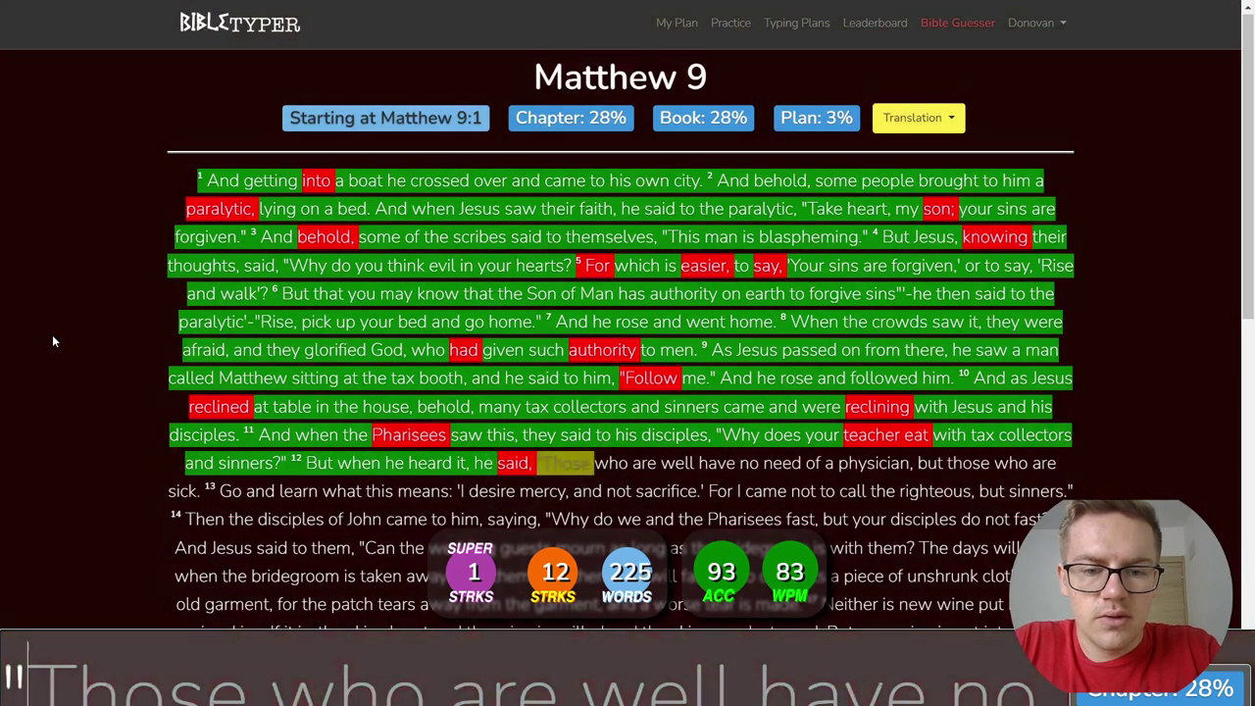
type("\"Those who we")
key("BackSpace")
key("BackSpace")
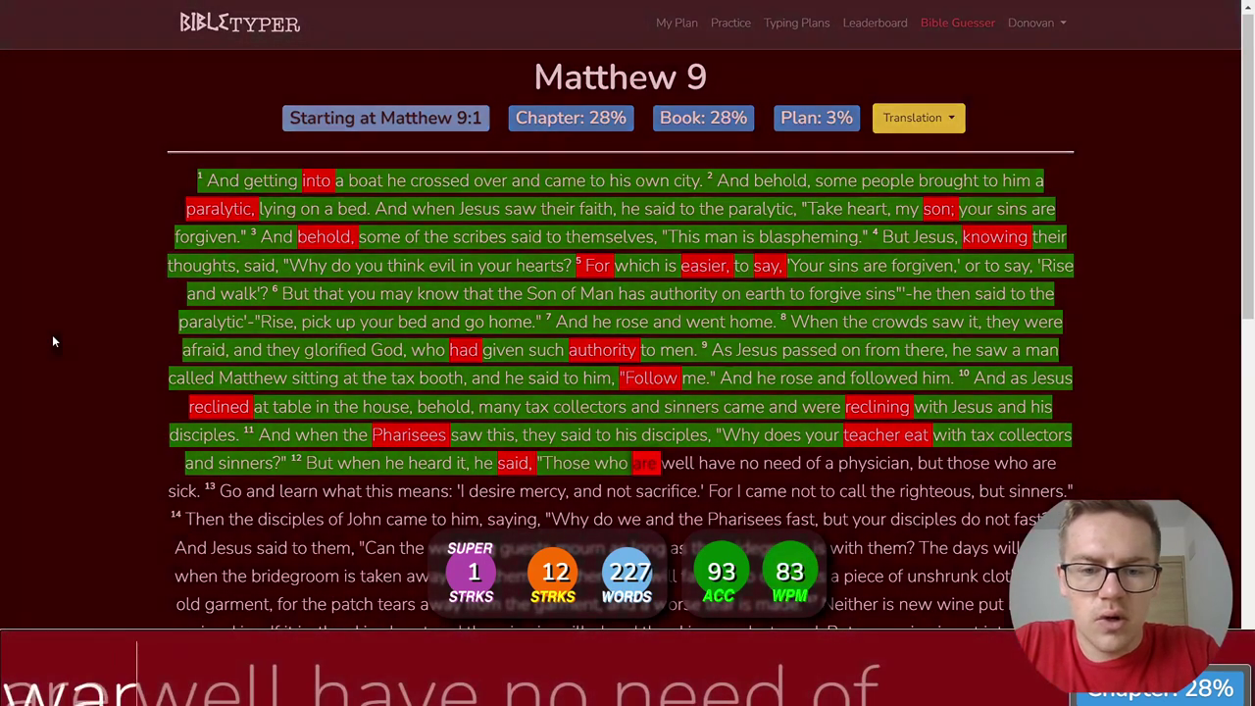
type("are well have no need ")
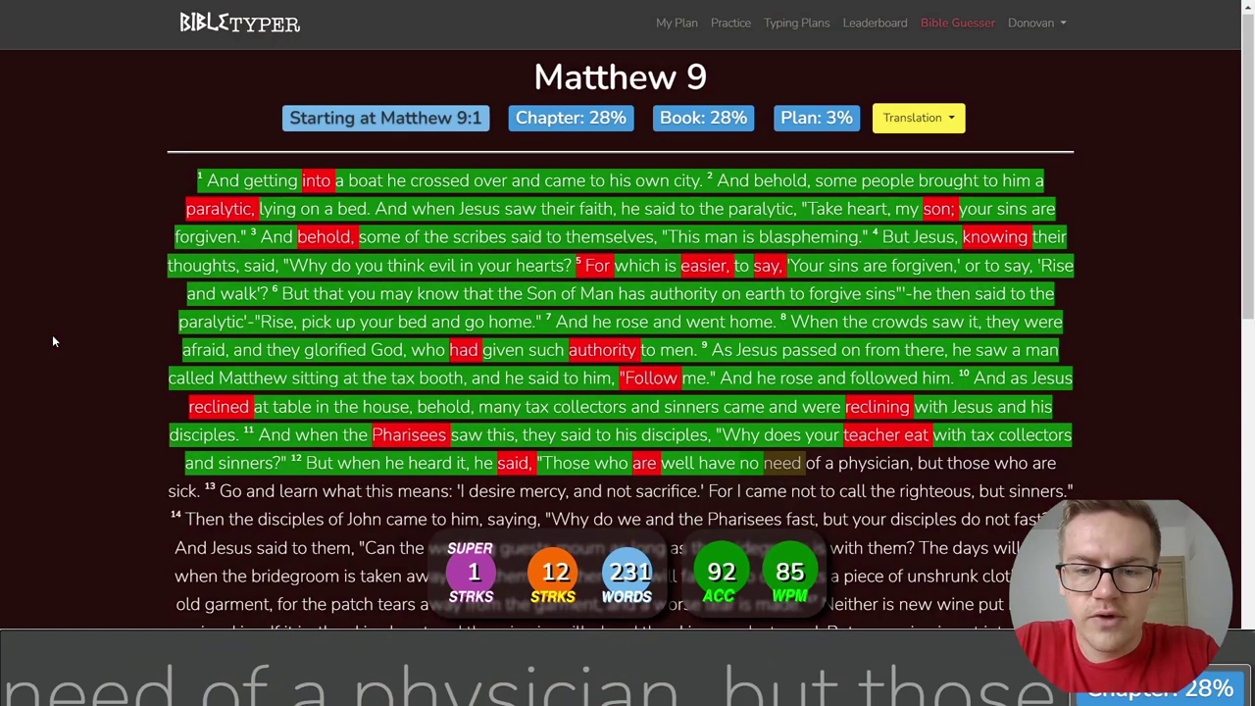
type("of a phy")
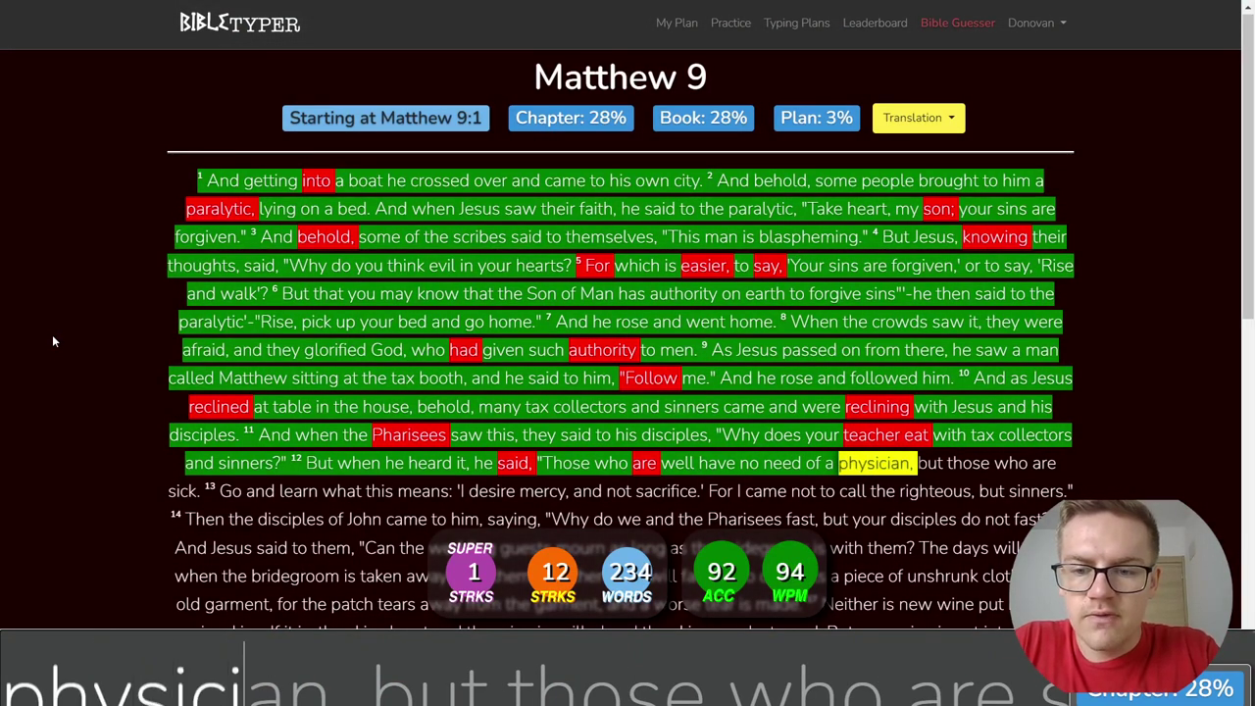
type("sician, but those who are sic")
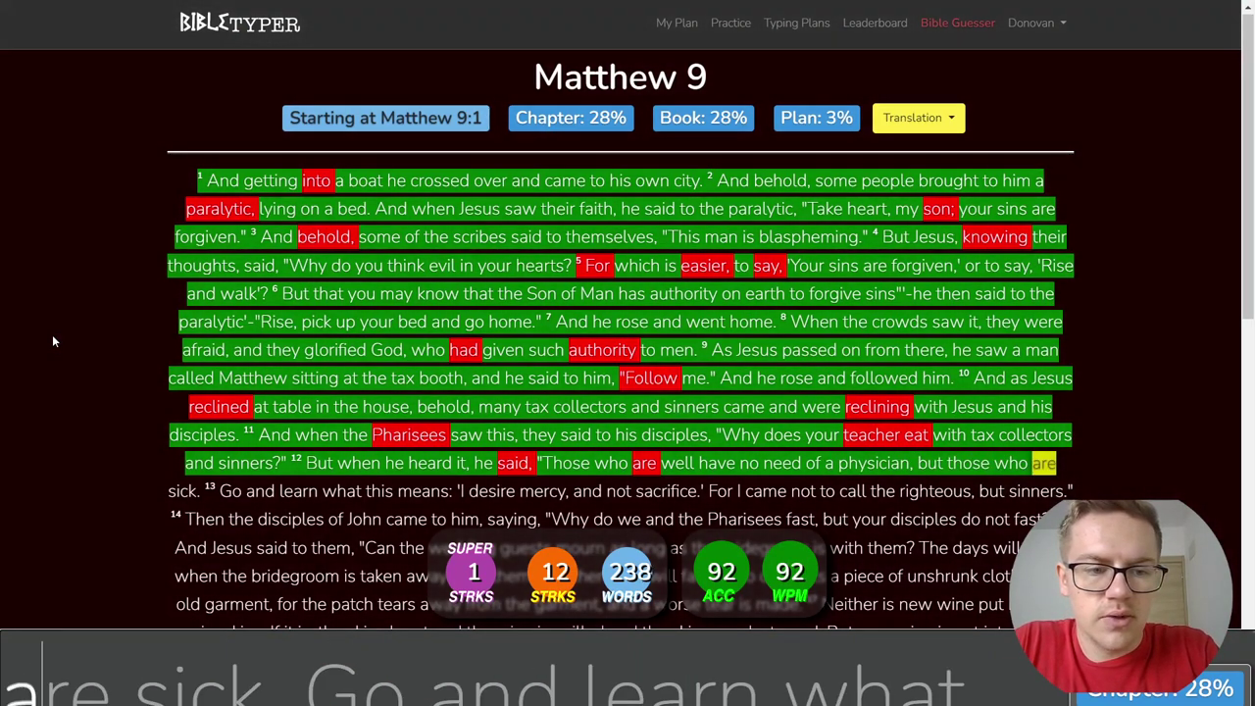
Step: Enter the first part of verse 13, "Go and learn what this means: 'I desire", correcting the misspelled "learn"
type("k. Go and lerae")
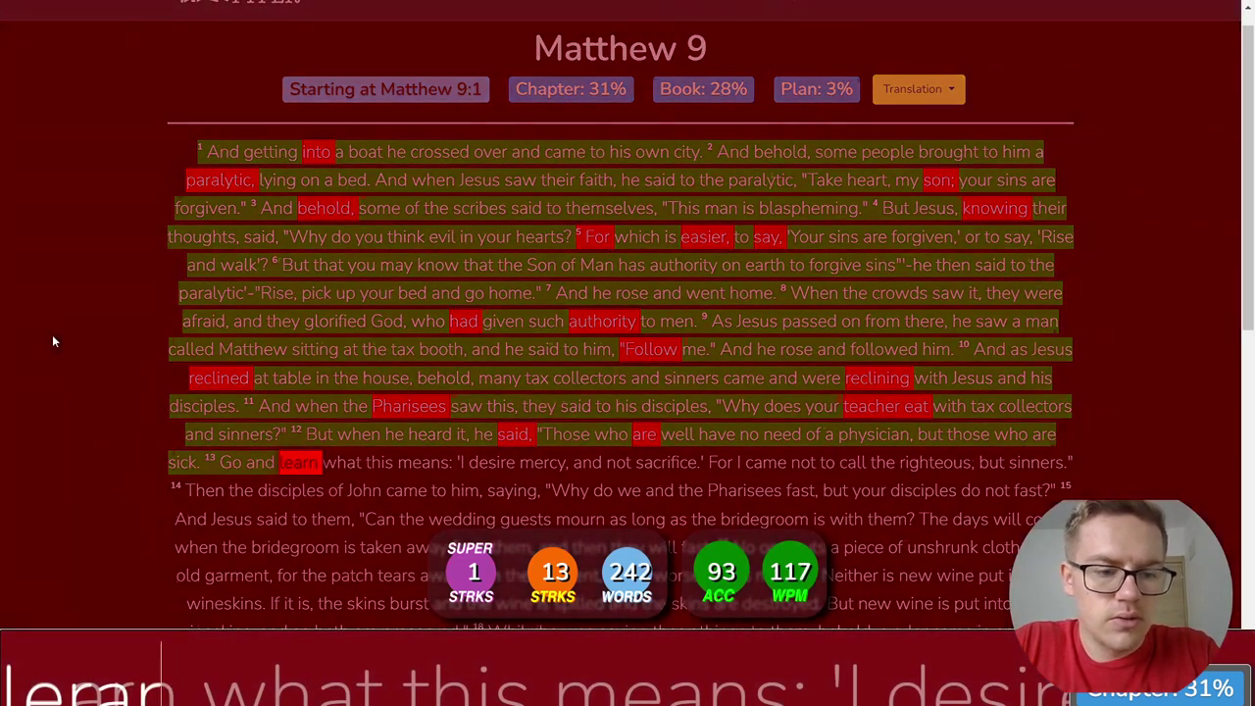
key("BackSpace")
key("BackSpace")
key("BackSpace")
type("arn what this ")
type("means")
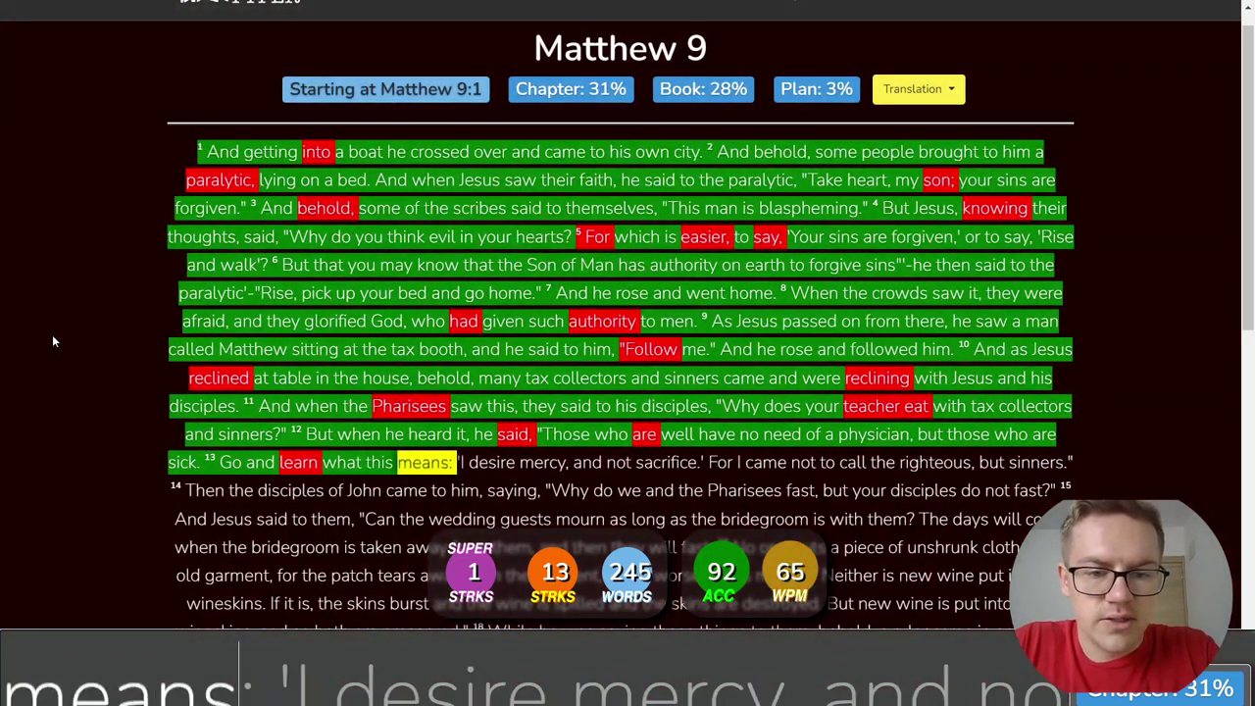
type(": 'I desire ")
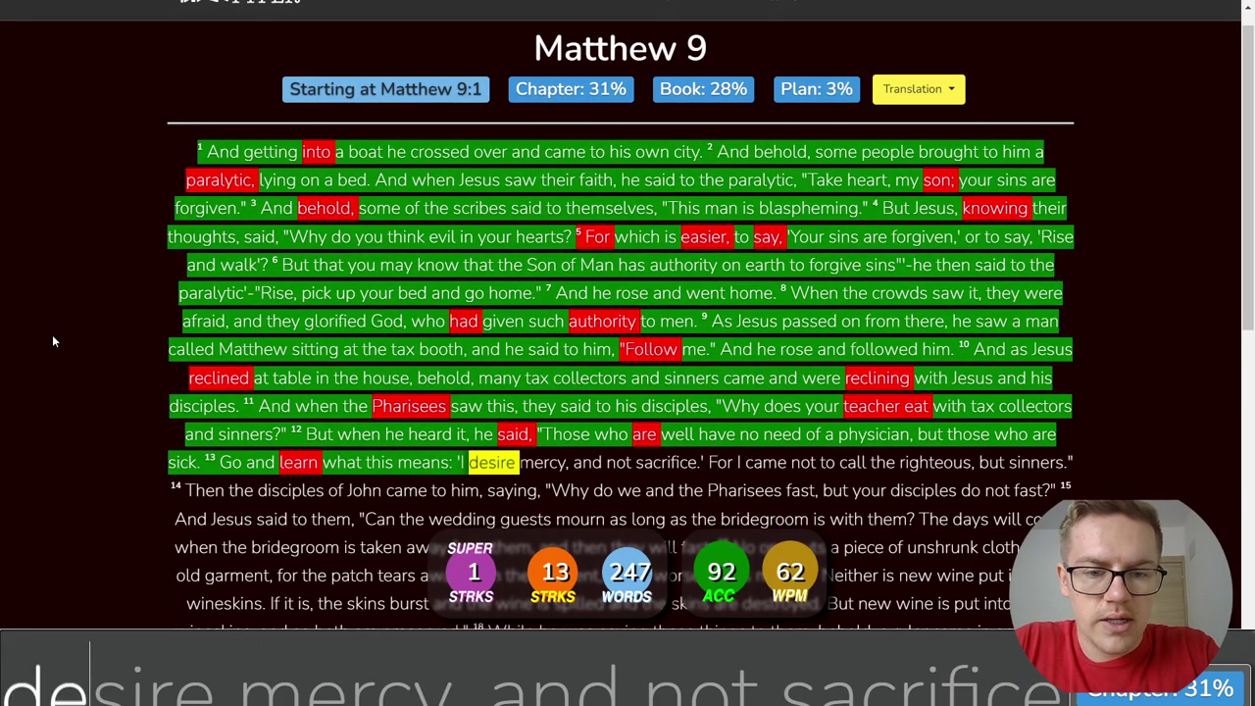
Step: Enter the rest of verse 13, from "mercy, and not sacrifice" through "but sinners", fixing the quotation mark after "sacrifice", and start verse 14 with "Then"
type("mercy, and not")
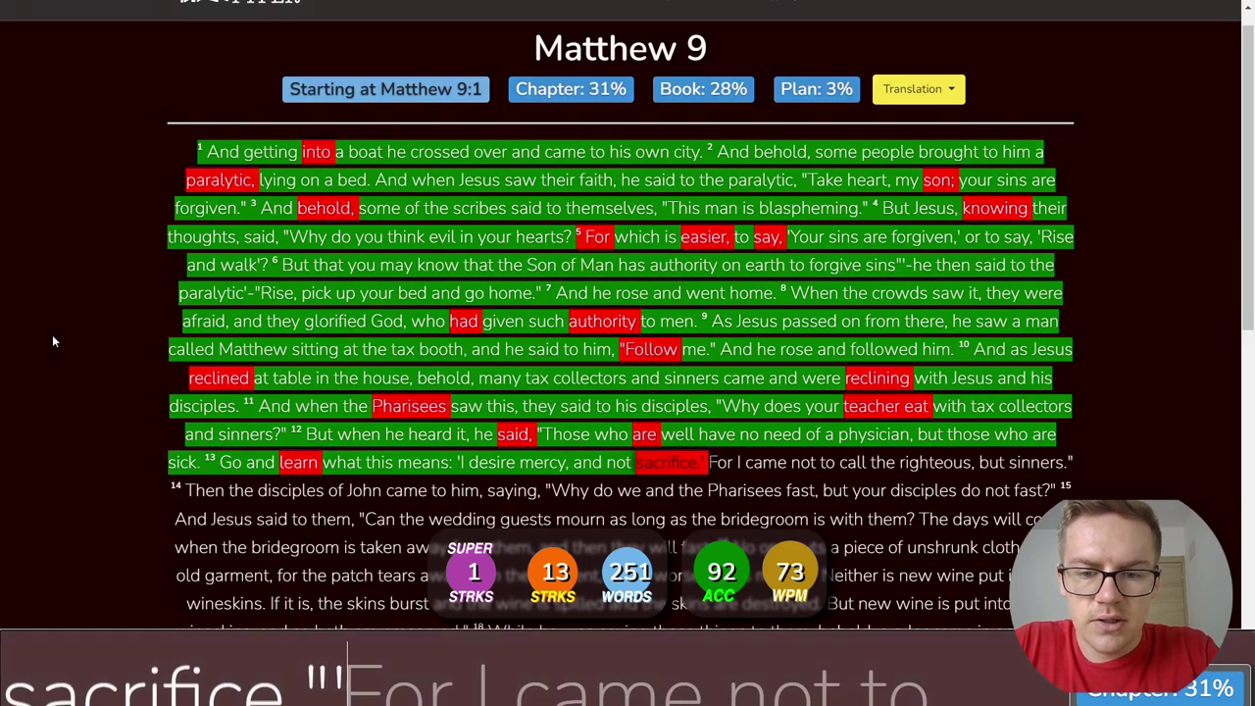
key("BackSpace")
type("'")
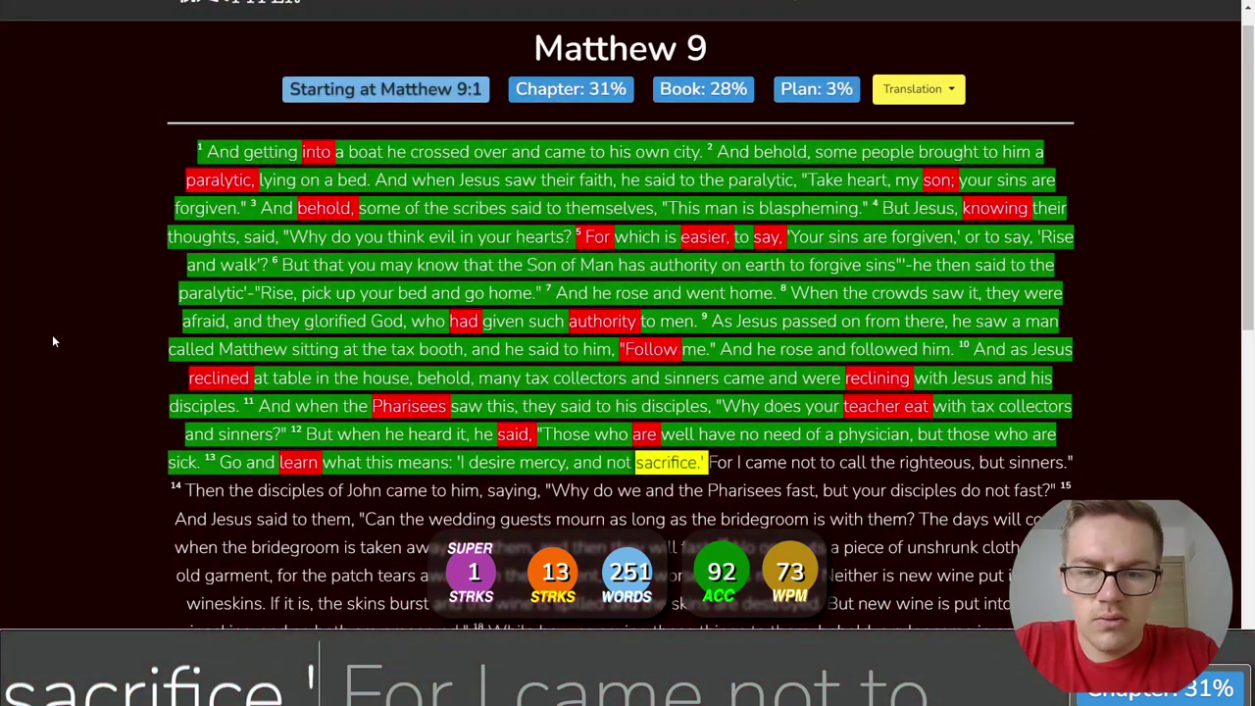
type(" For I came not to call the ri")
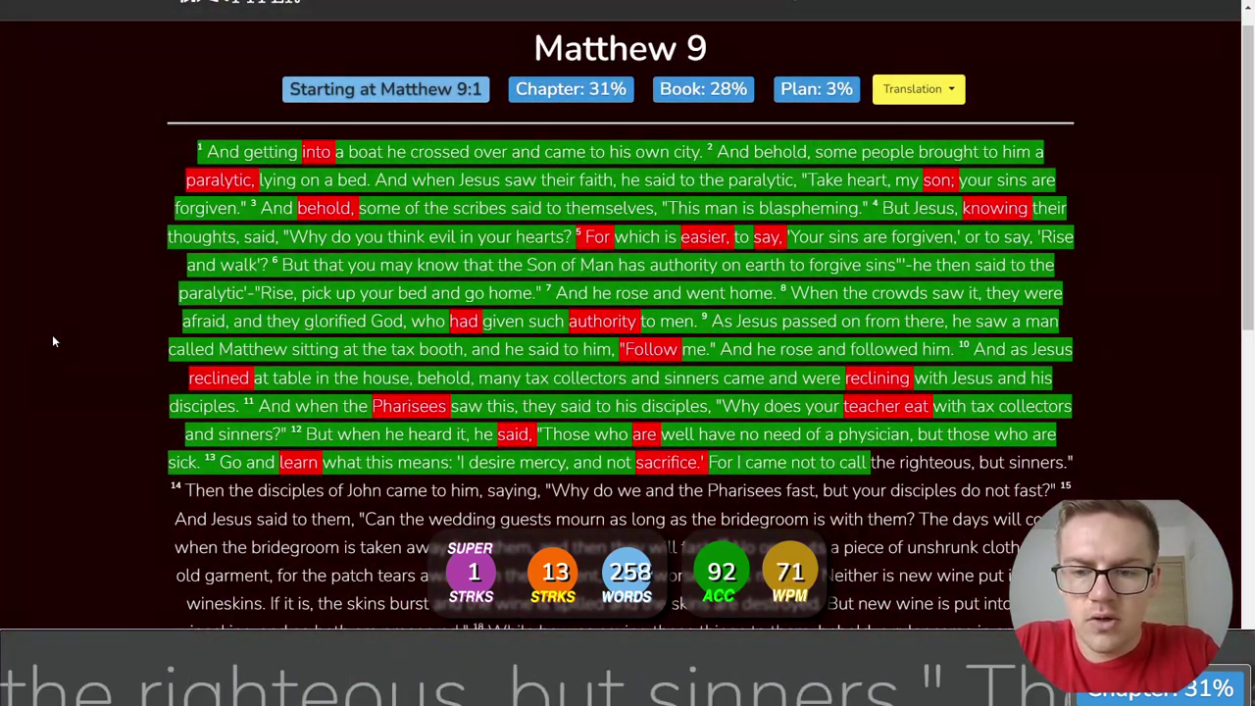
type("ghteous, but ")
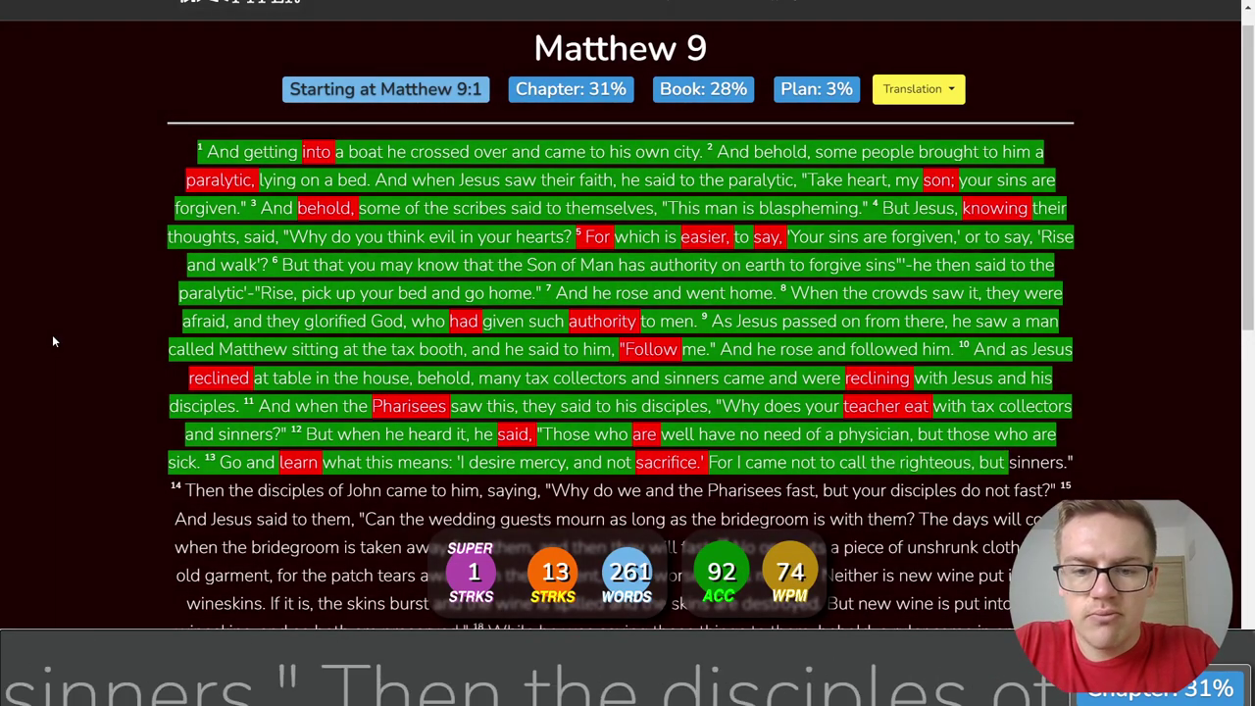
type("sinners.\" 14 Then the d")
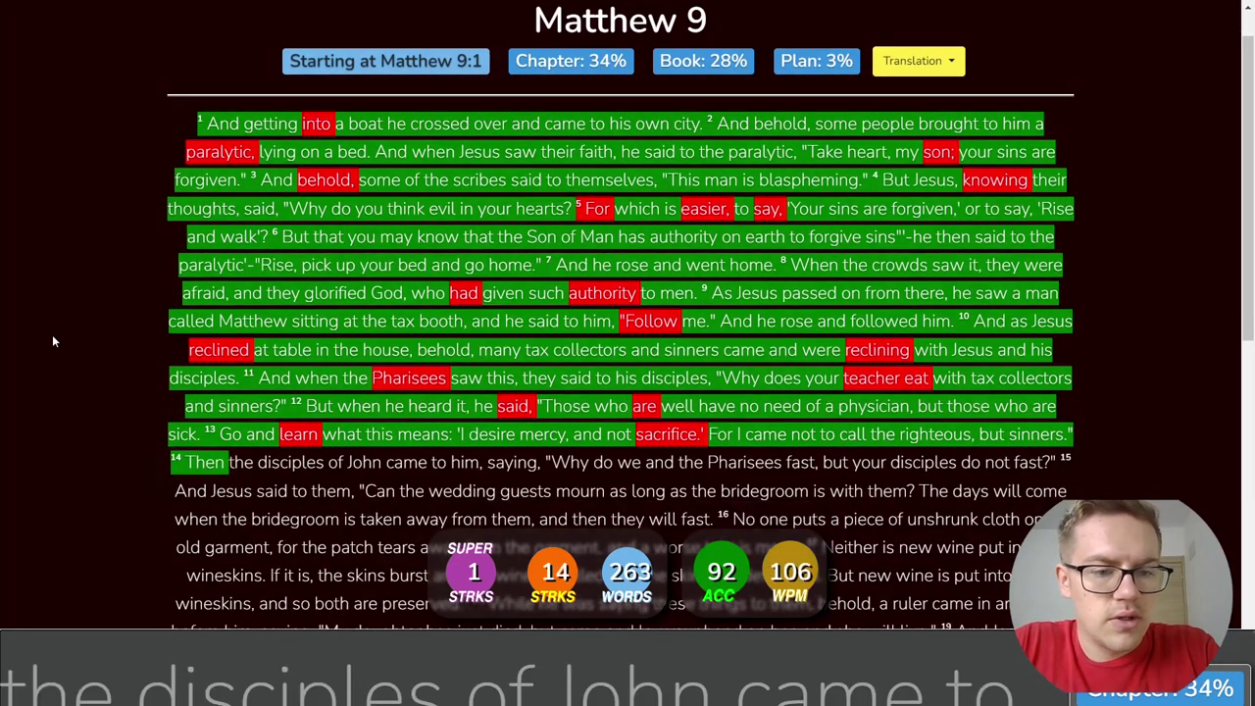
Step: Enter the rest of verse 14, from "disciples of John" through "do not fast?", correcting "saying", and start verse 15 with "And"
type("isciples of John came to ")
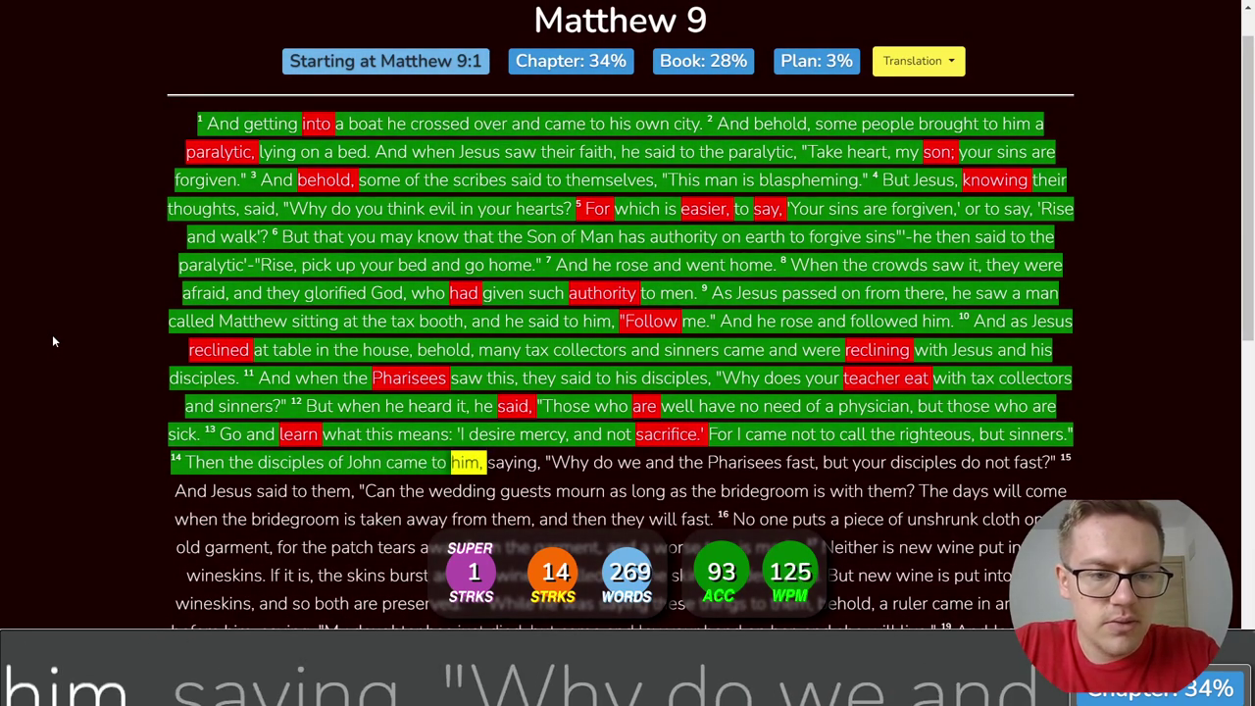
type("him, sayi")
key("BackSpace")
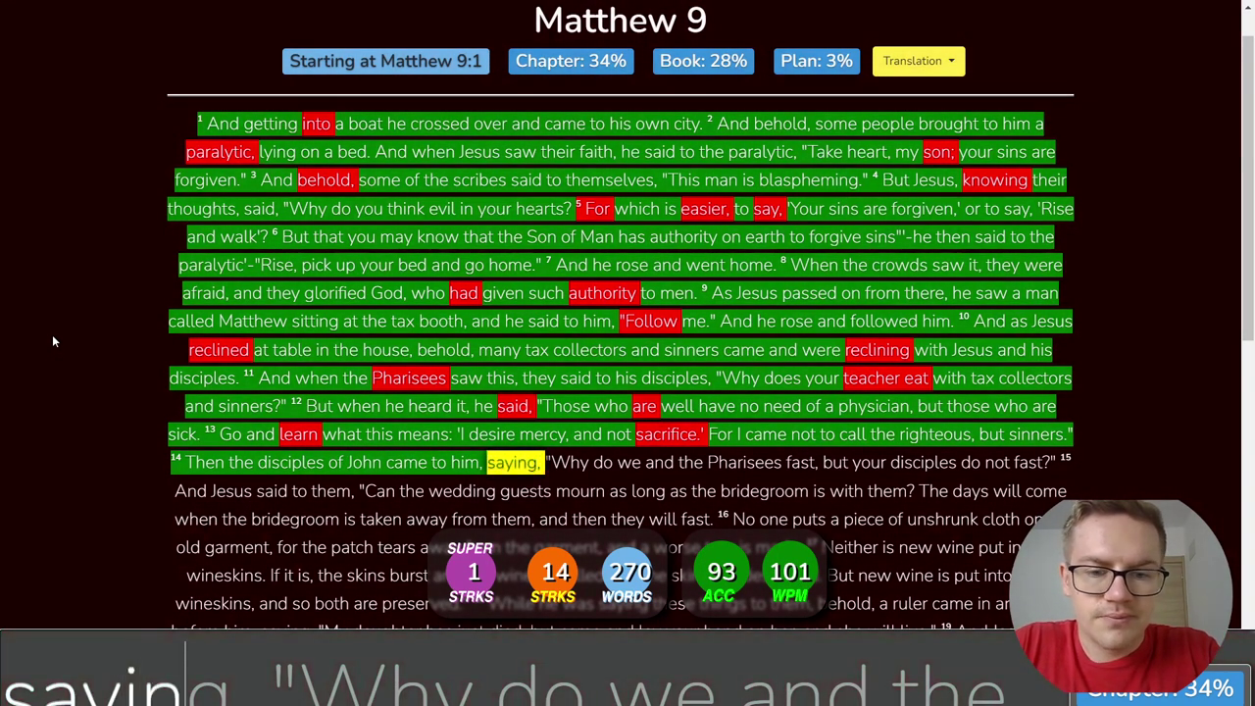
type("ying, \"Why do we and the P")
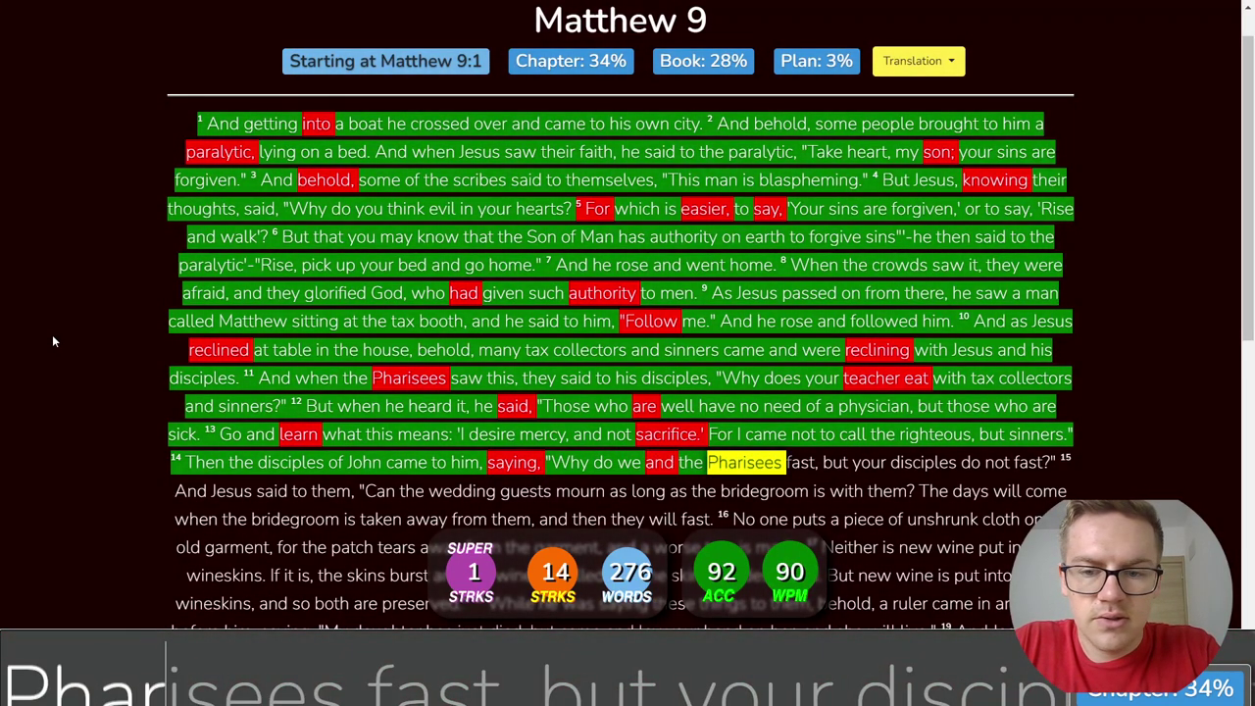
type("harisees fast, but your dis")
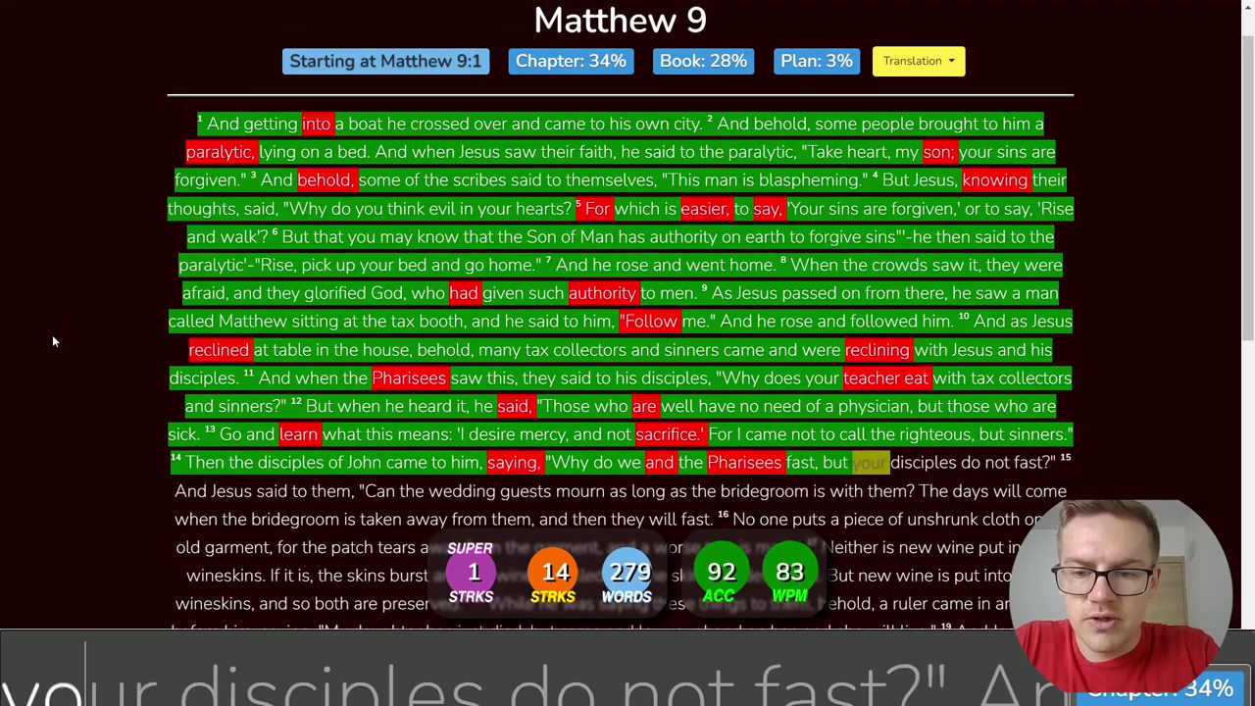
type("c")
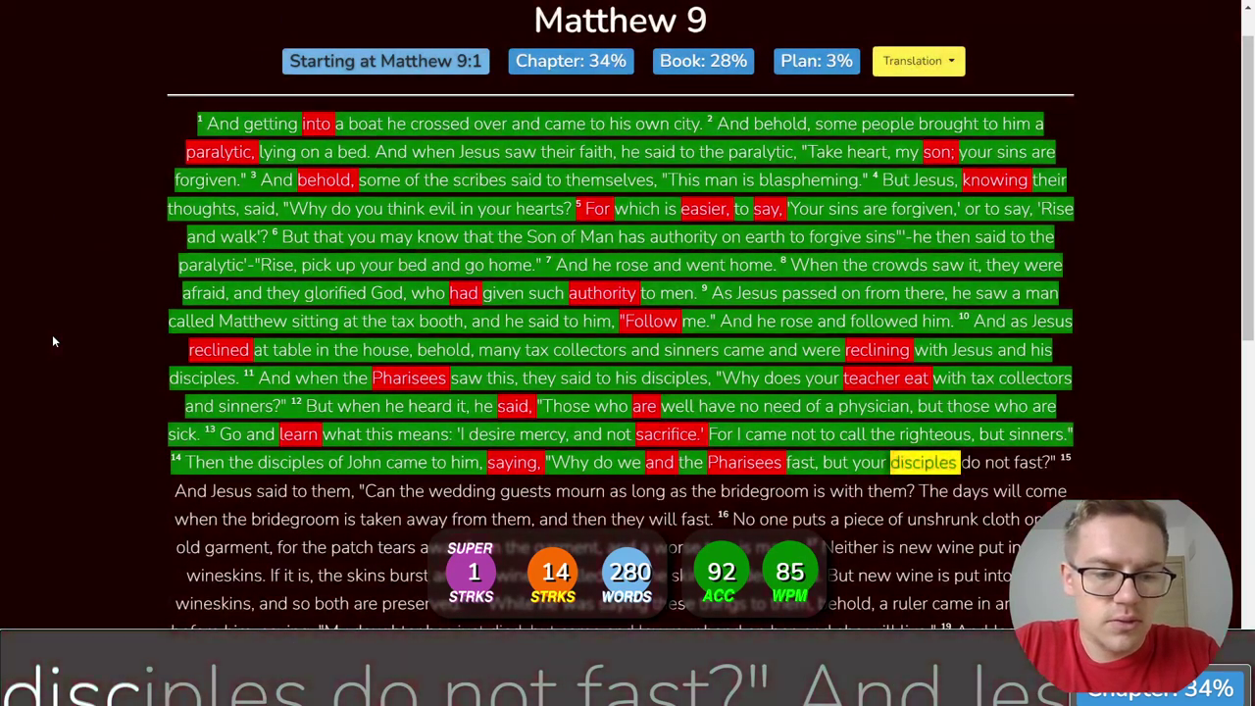
type("iples do not fas")
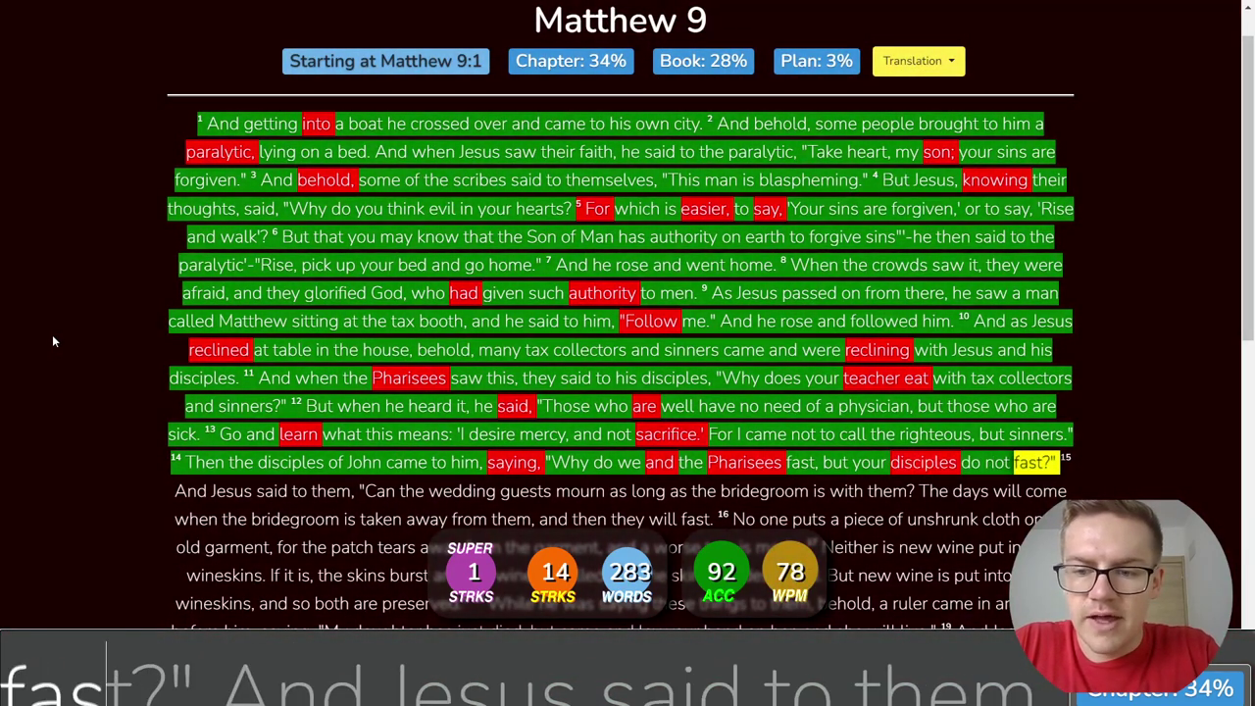
type("t?\" 15 And ")
Step: Continue verse 15 from "Jesus said to them" through "is with them? The days will", correcting the mistyped "bridegroom"
type("Je")
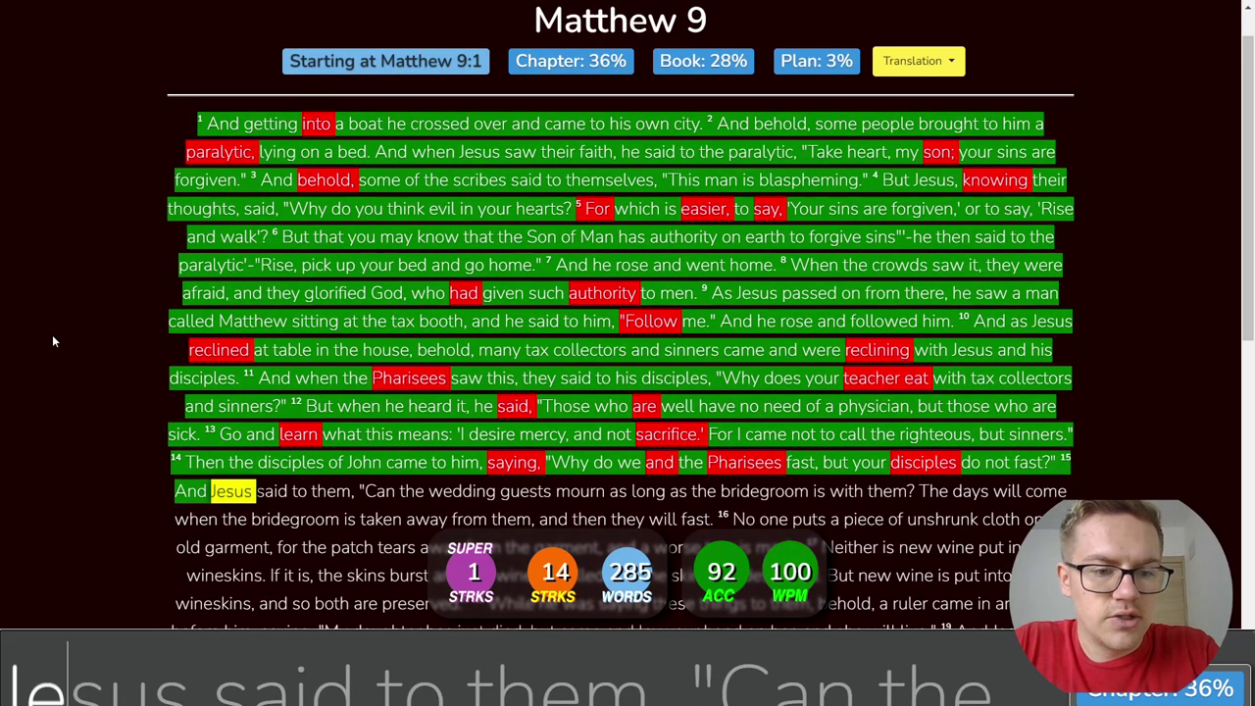
type("sus said to them")
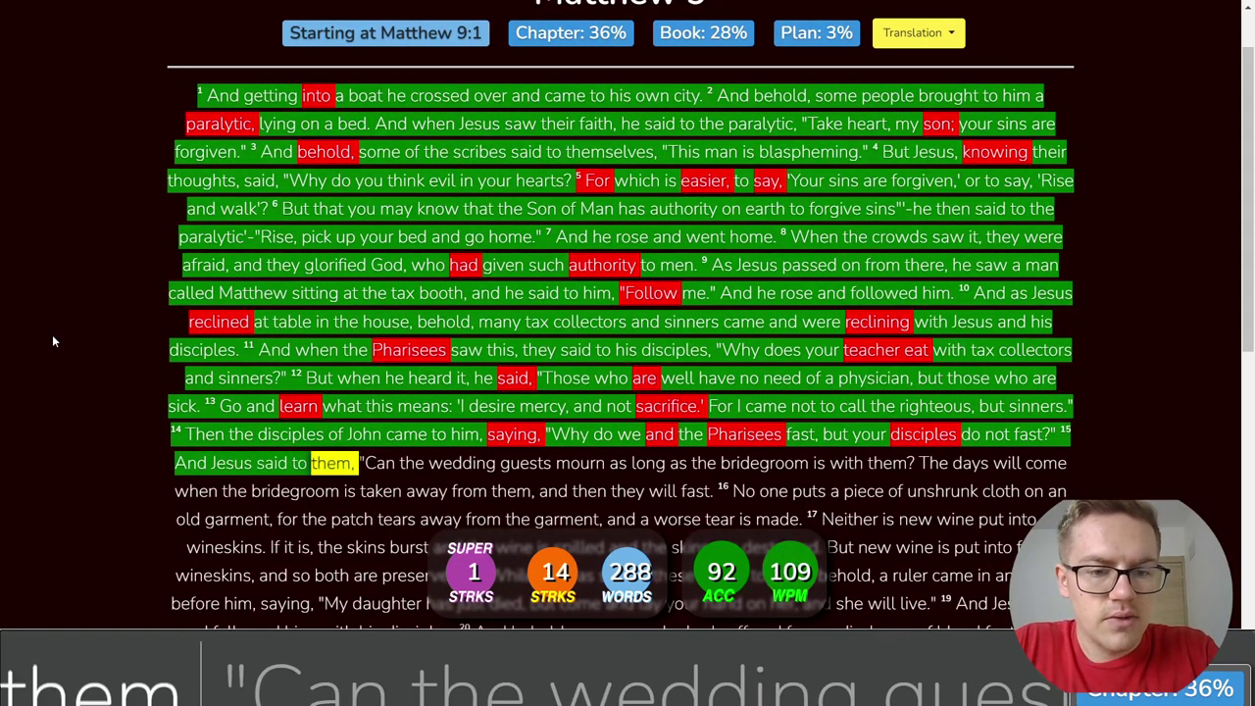
type(", \"Can the we")
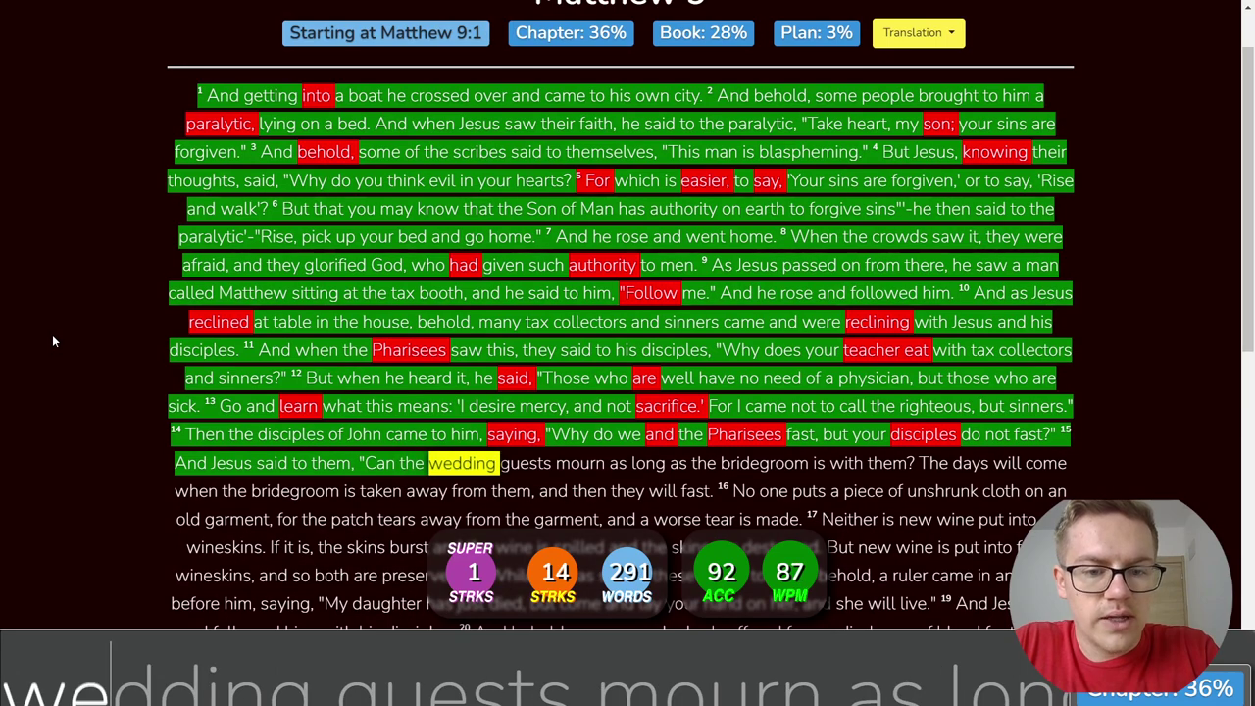
type("dding guests mo")
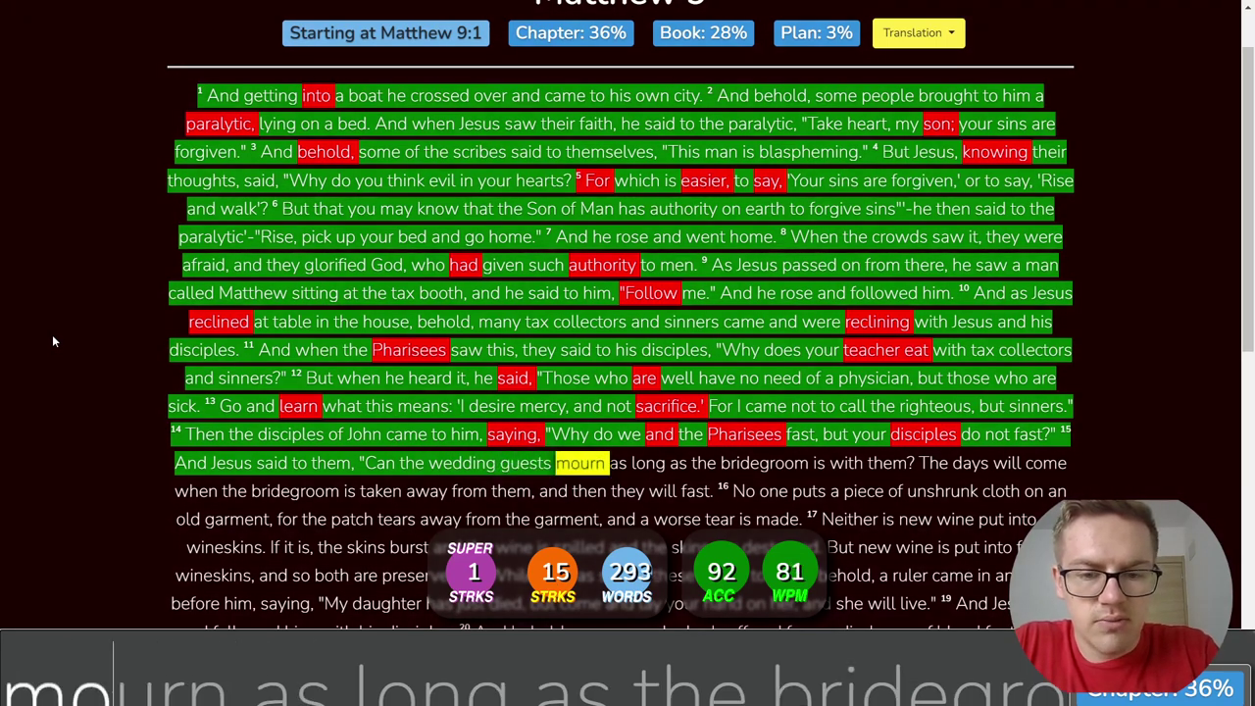
type("urn as long as the br")
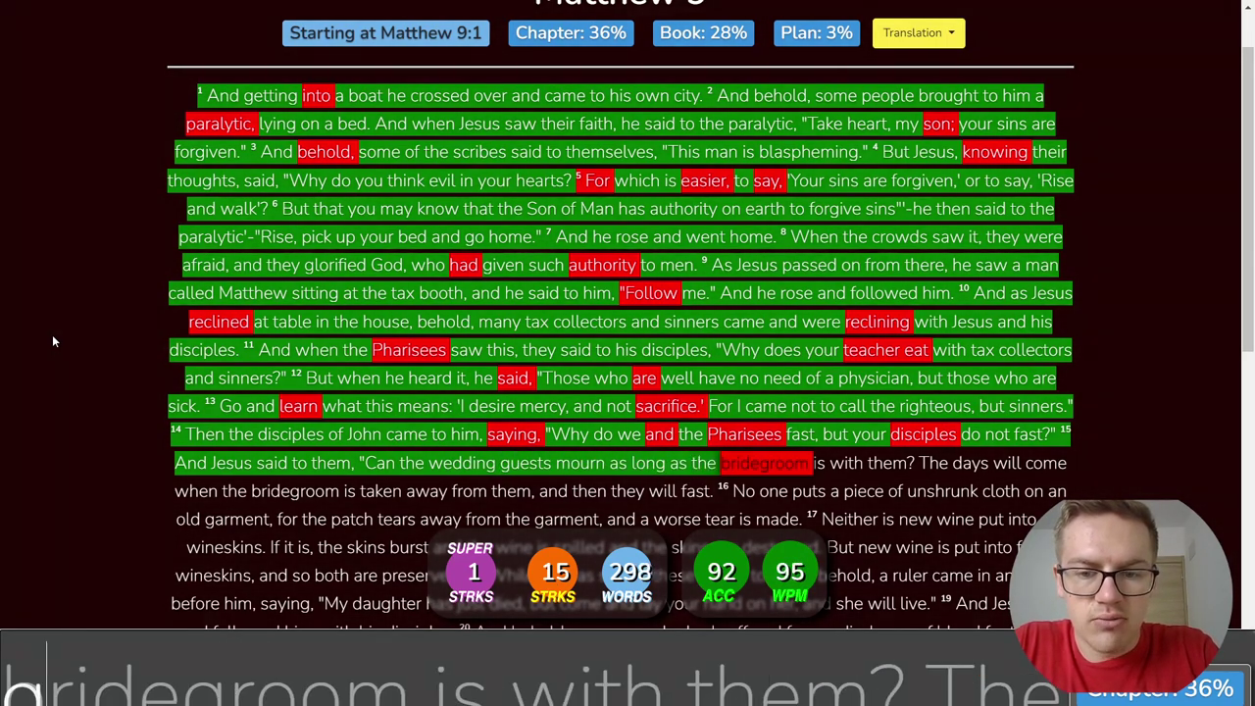
key("BackSpace")
key("BackSpace")
type("bridegroom")
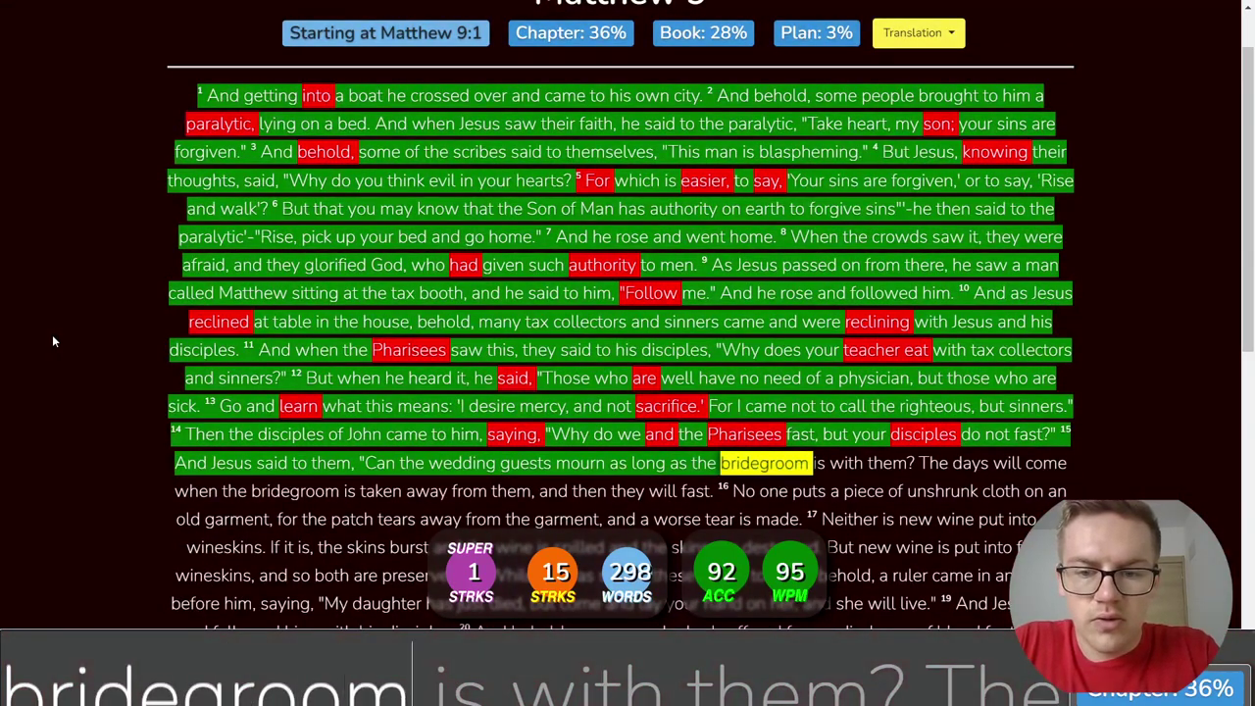
type(" is with them? The days will ")
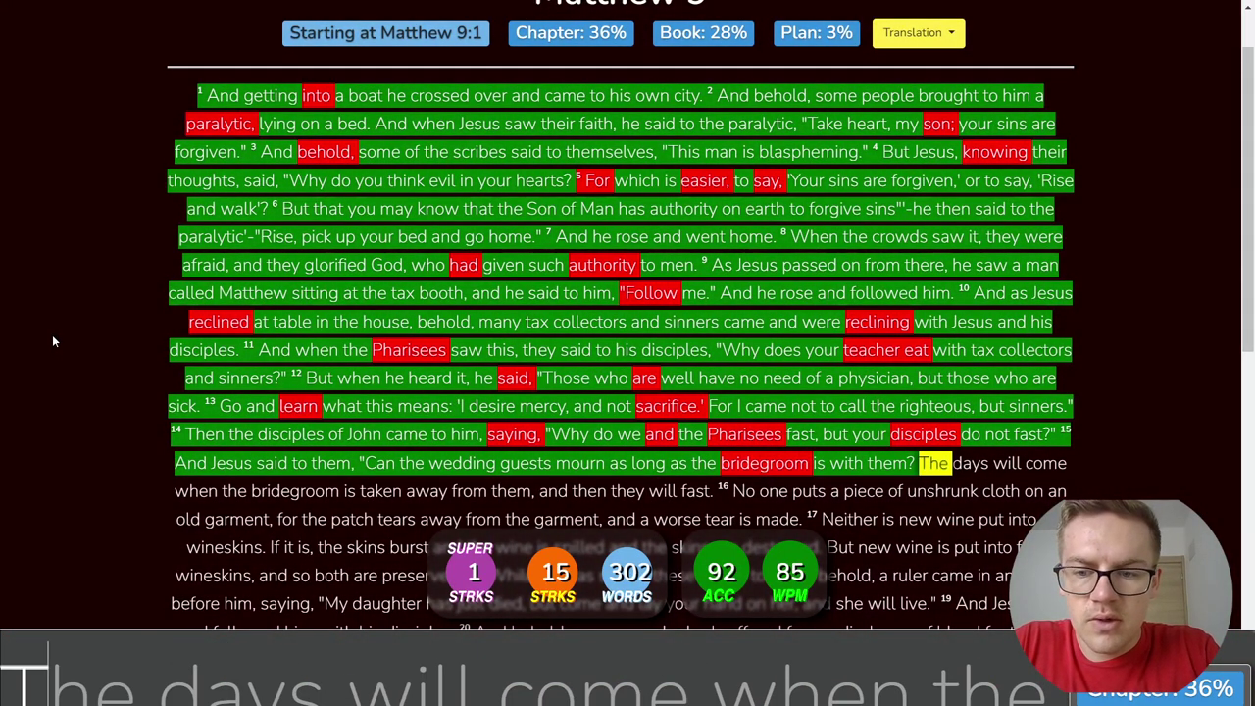
Step: Enter the rest of verse 15, from "come when the bridegroom" through "they will fast.", and start verse 16 with "No one puts a piece of"
type("come when the b")
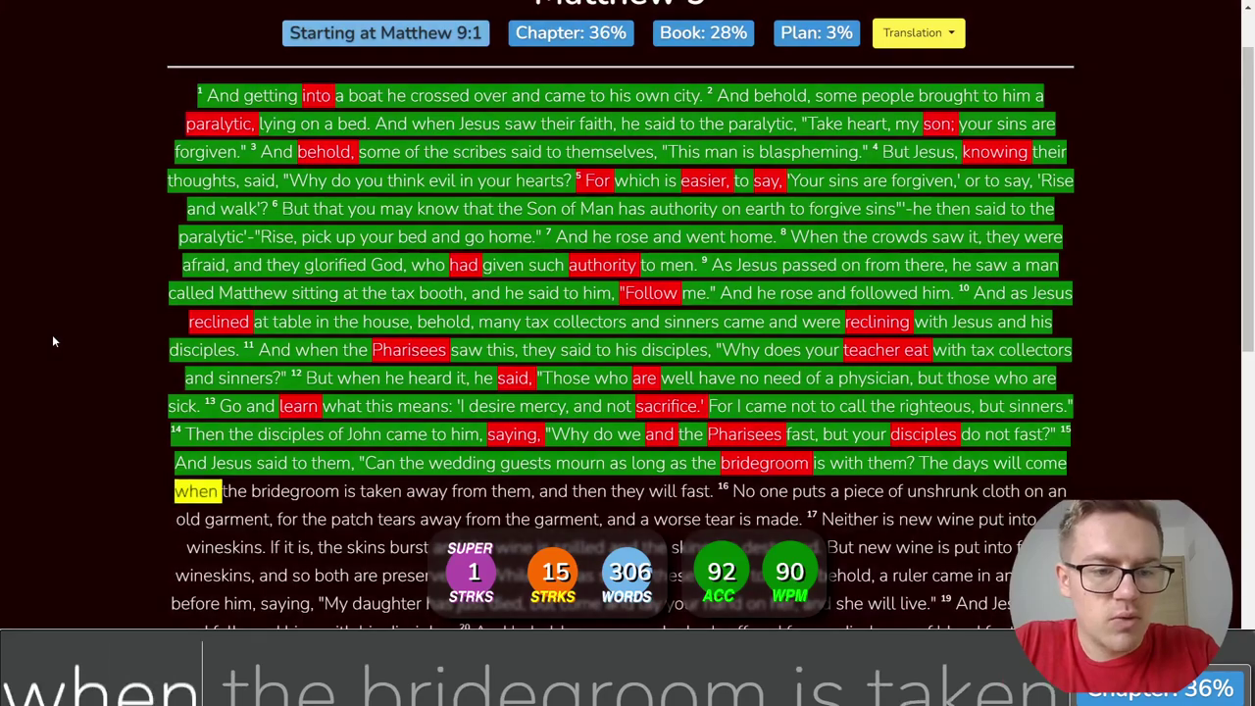
type("ride")
key("BackSpace")
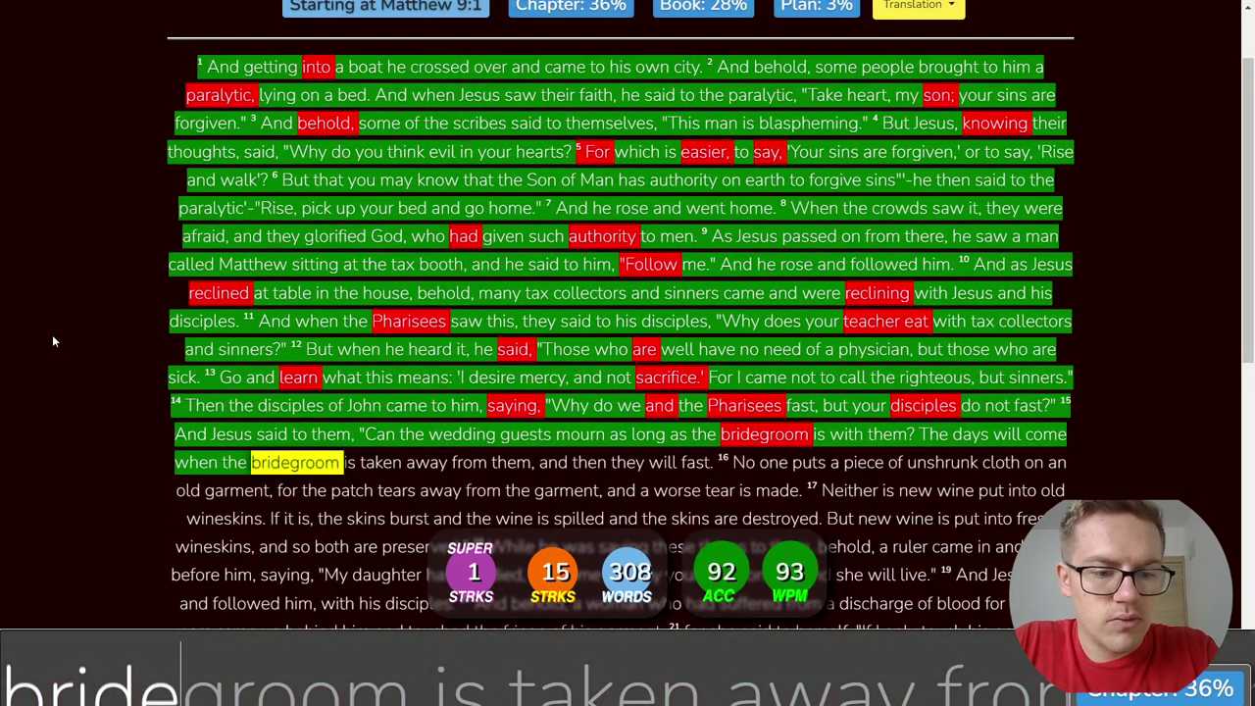
type("egroom is taken away from ")
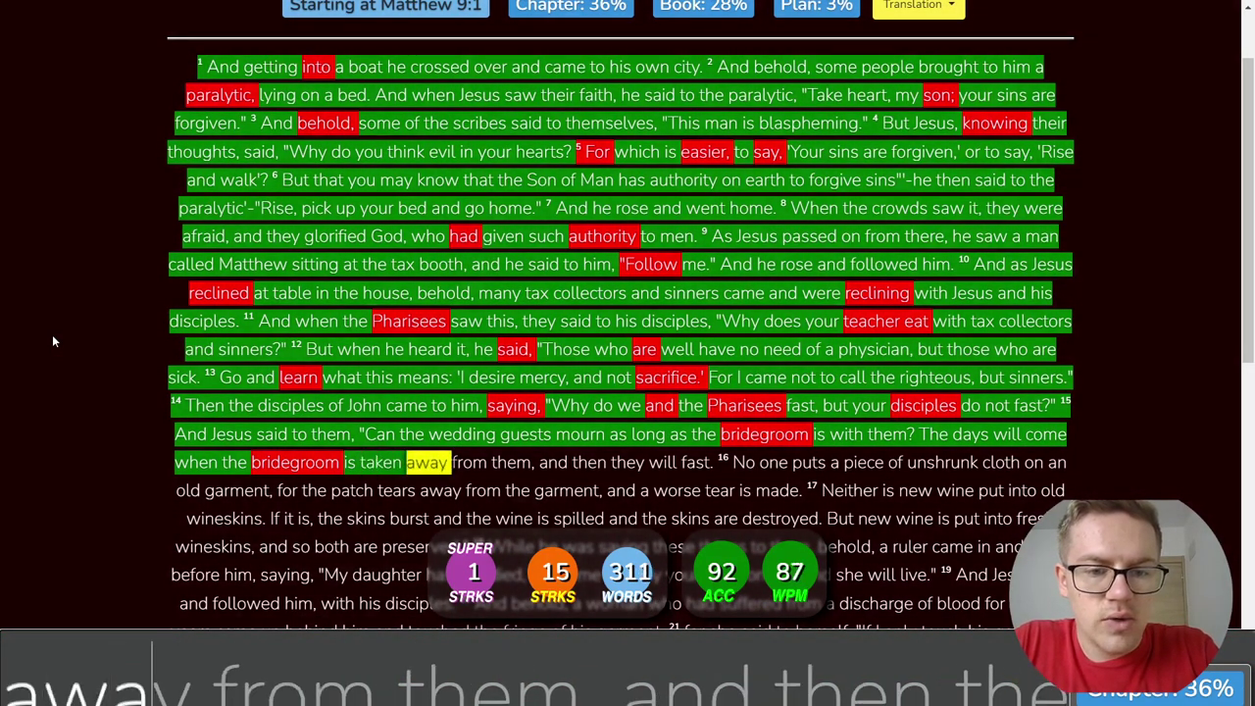
type("them, and then they wi")
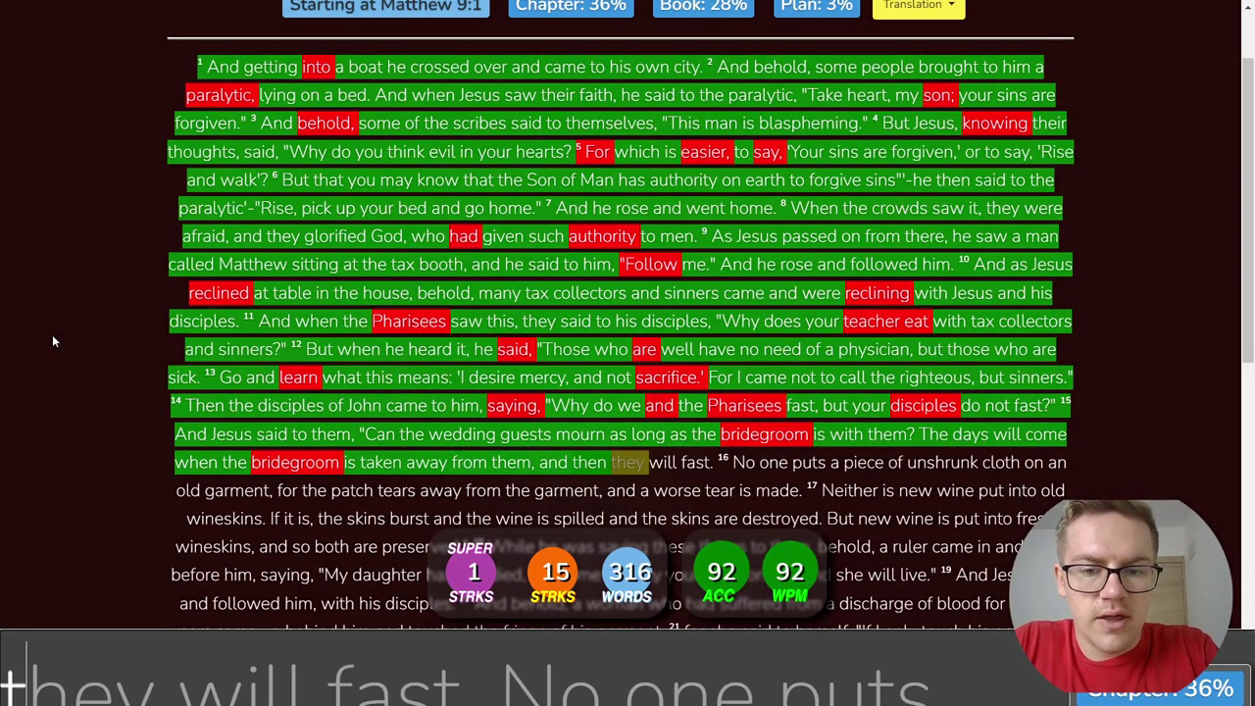
type("ll fast. 16 No one puts a piece of ")
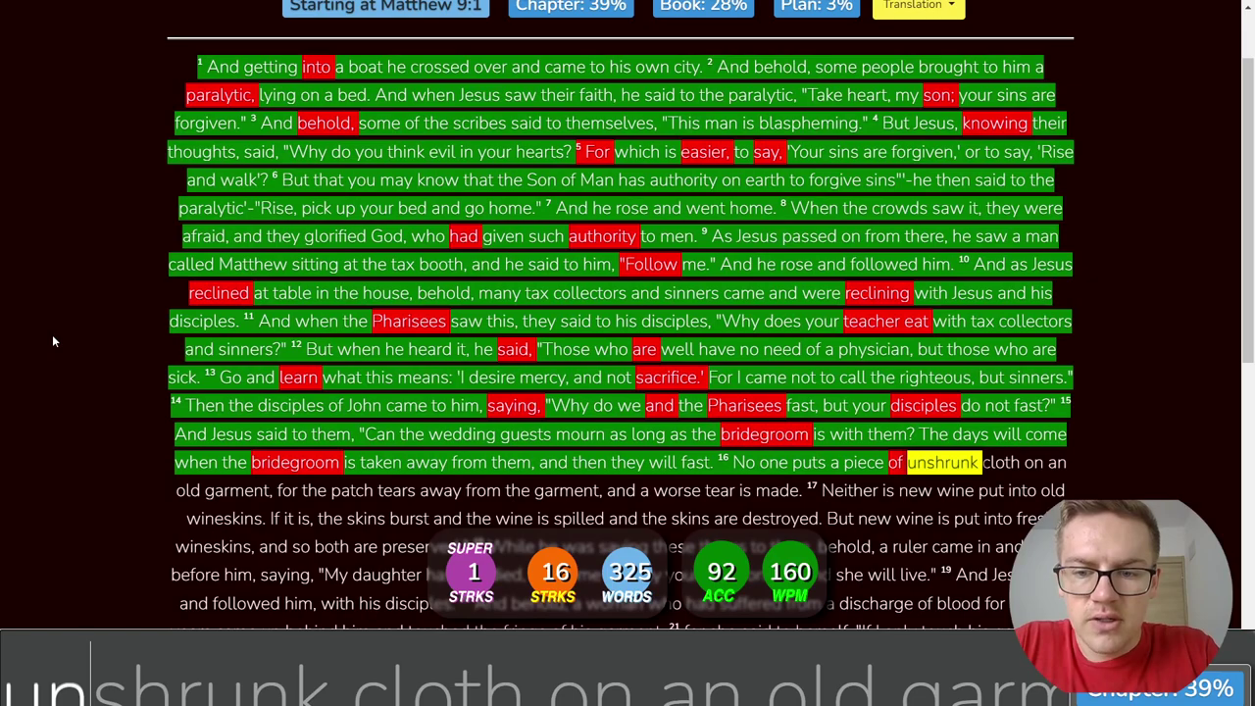
Step: Enter the rest of verse 16, from "unshrunk cloth on an old garment" through "a worse tear is made.", and begin verse 17
type("unshrunk cloth on a")
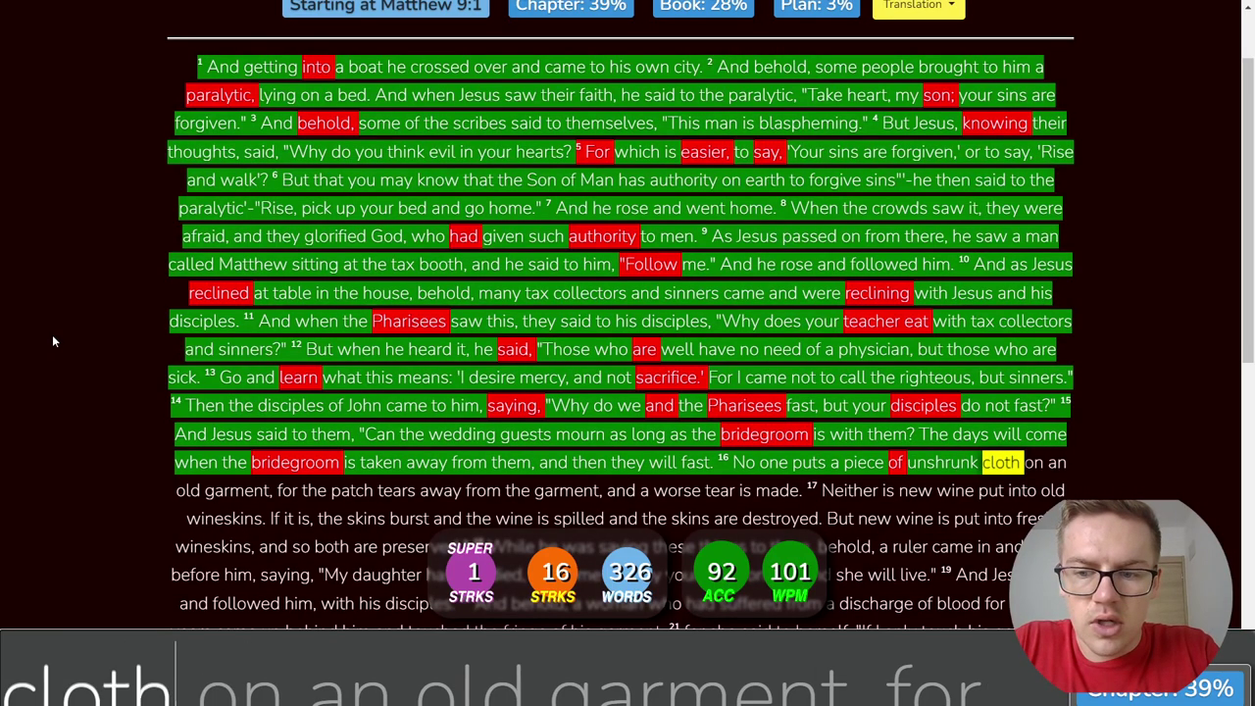
type("n old garm")
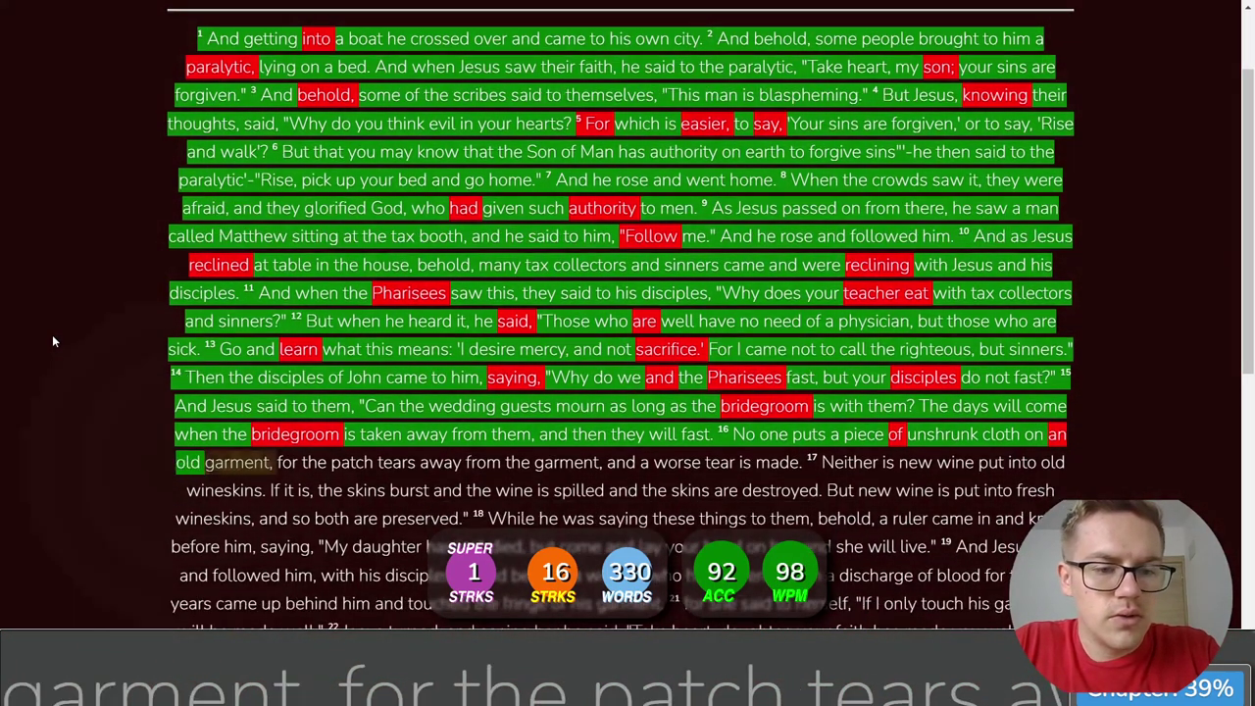
type("ent, for the patch")
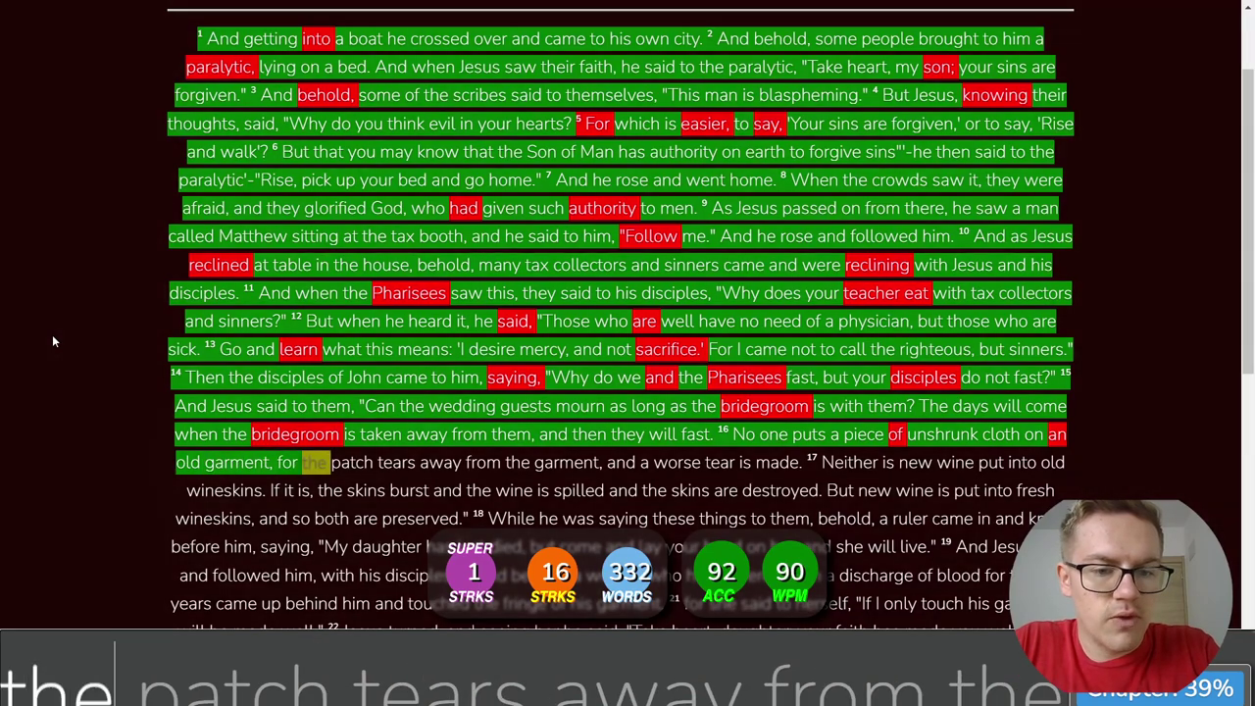
type(" tears ")
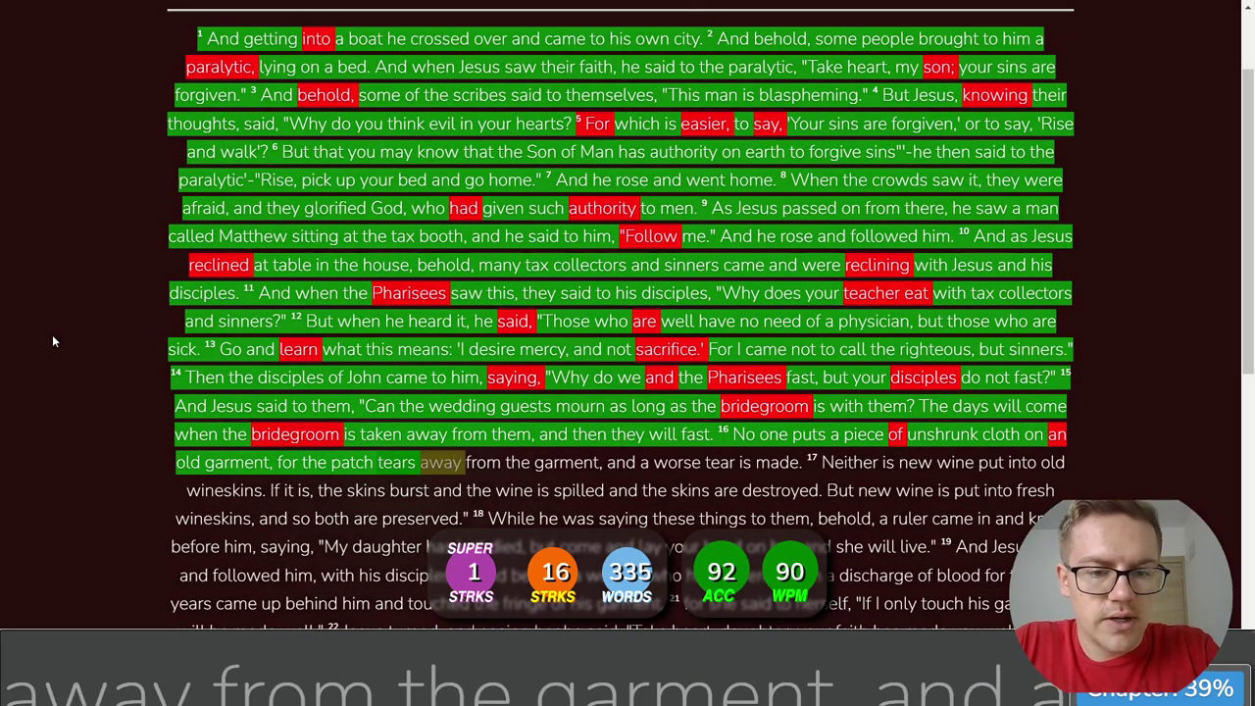
type("away from t")
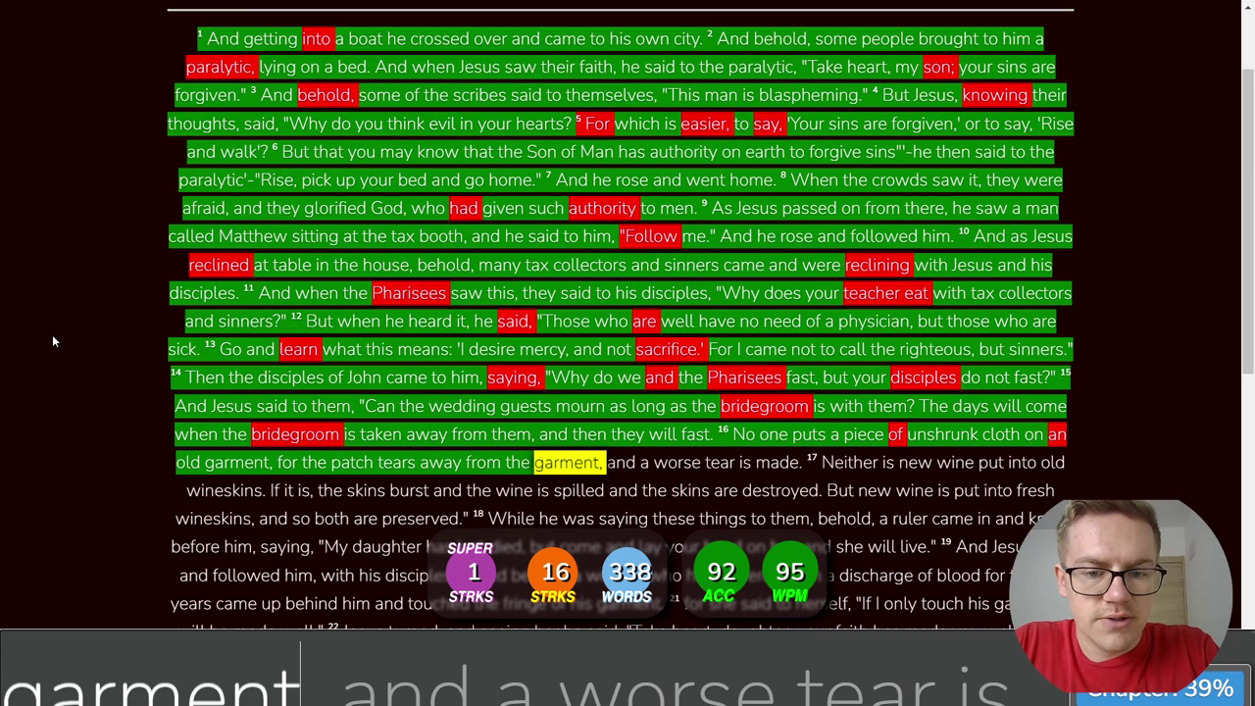
type("he garment, and a wor")
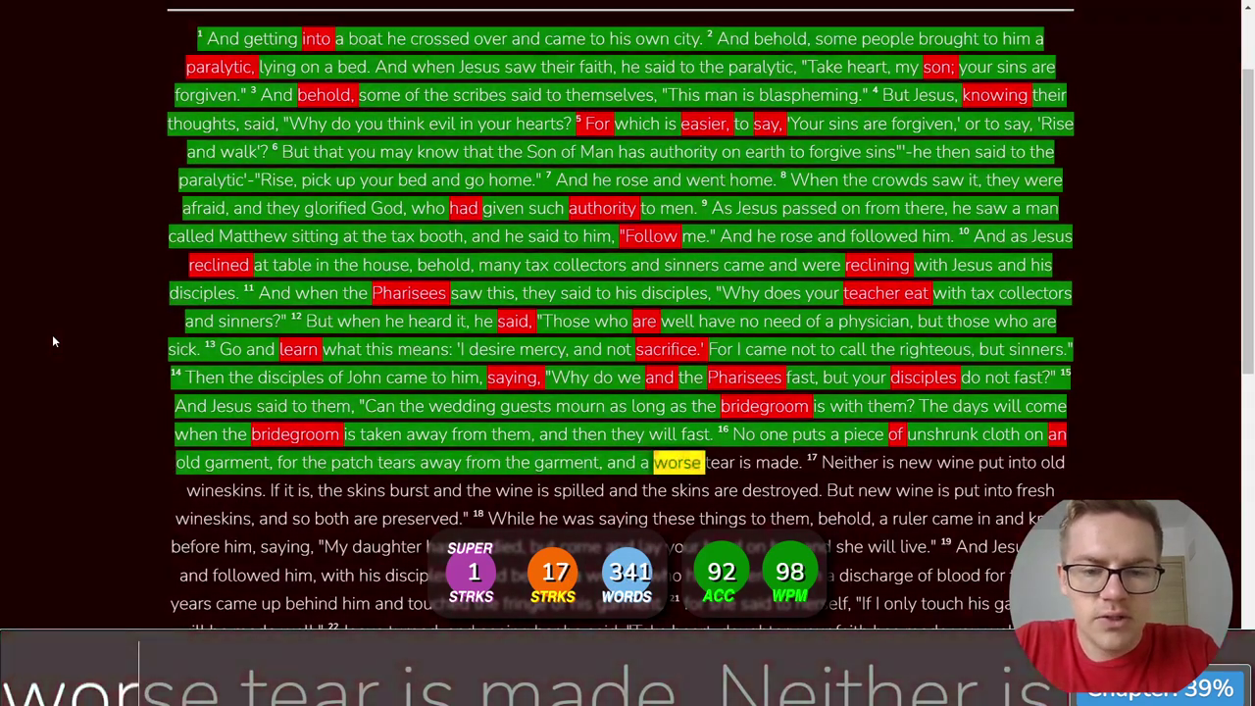
type("se tear is made. 17 N")
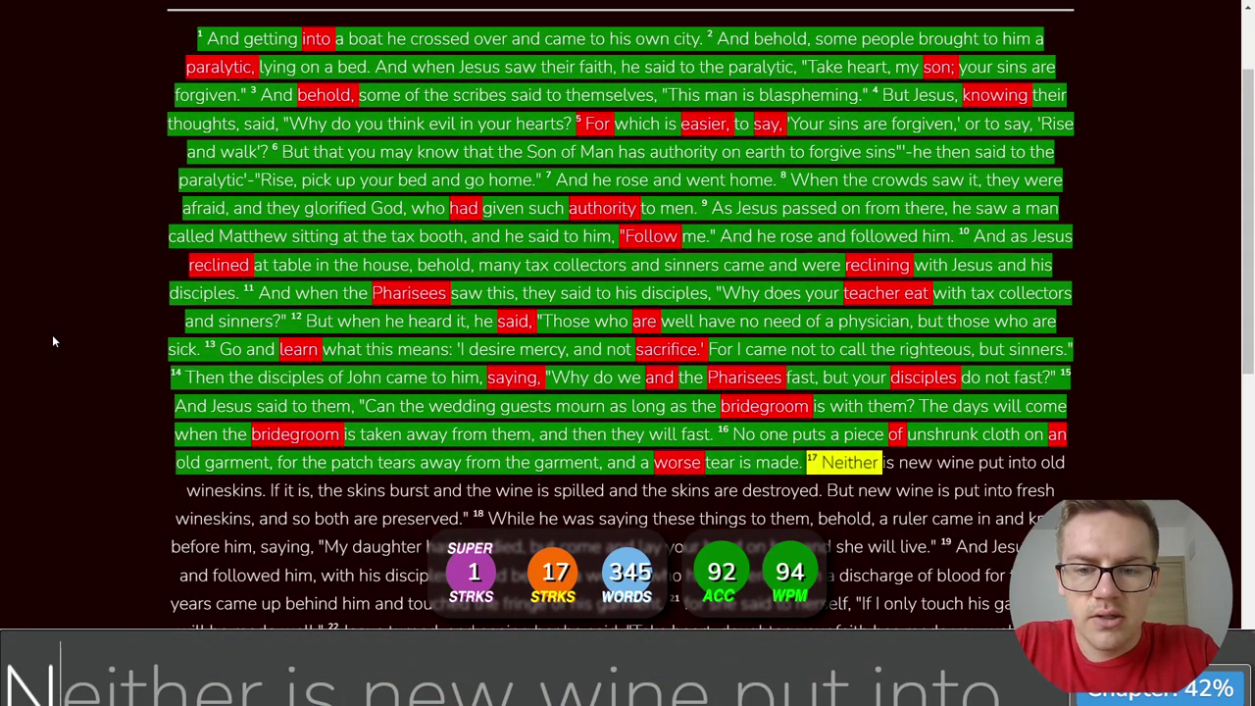
Step: Enter the opening of verse 17, "Neither is new wine put into old wineskins", correcting the mistyped "new"
type("either is new wine put into old wineskins. If it is, the skins burst ")
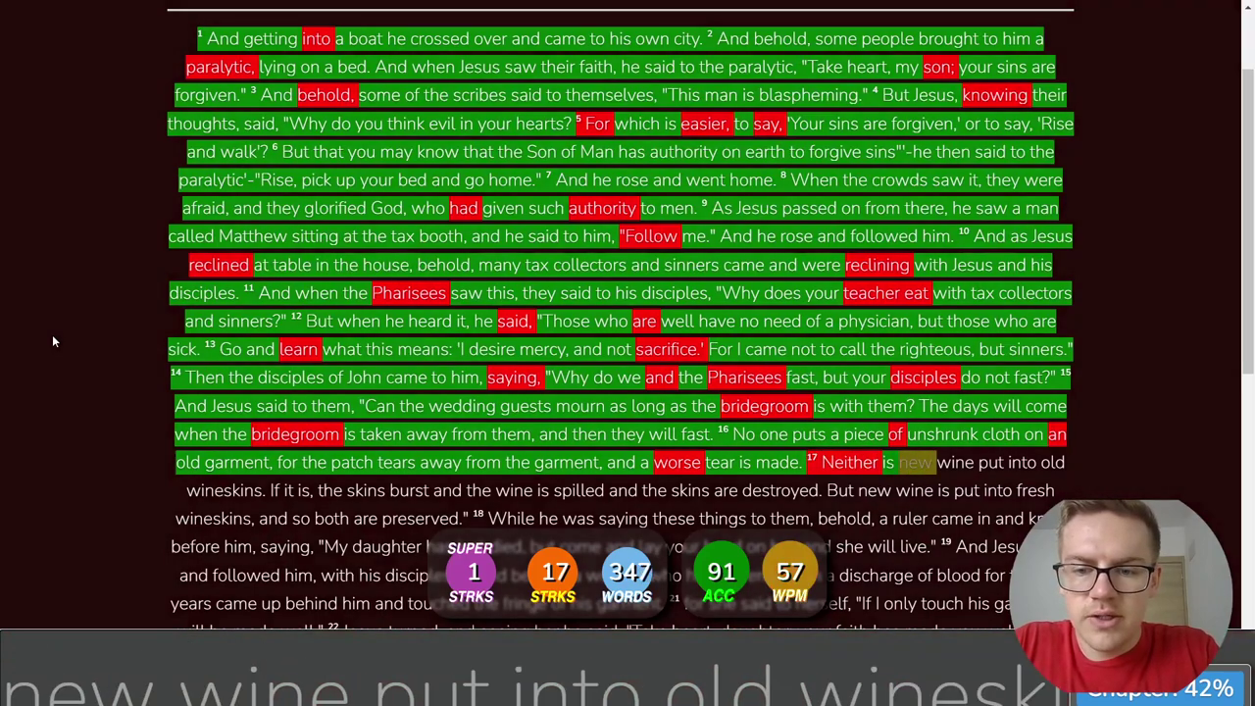
type("a")
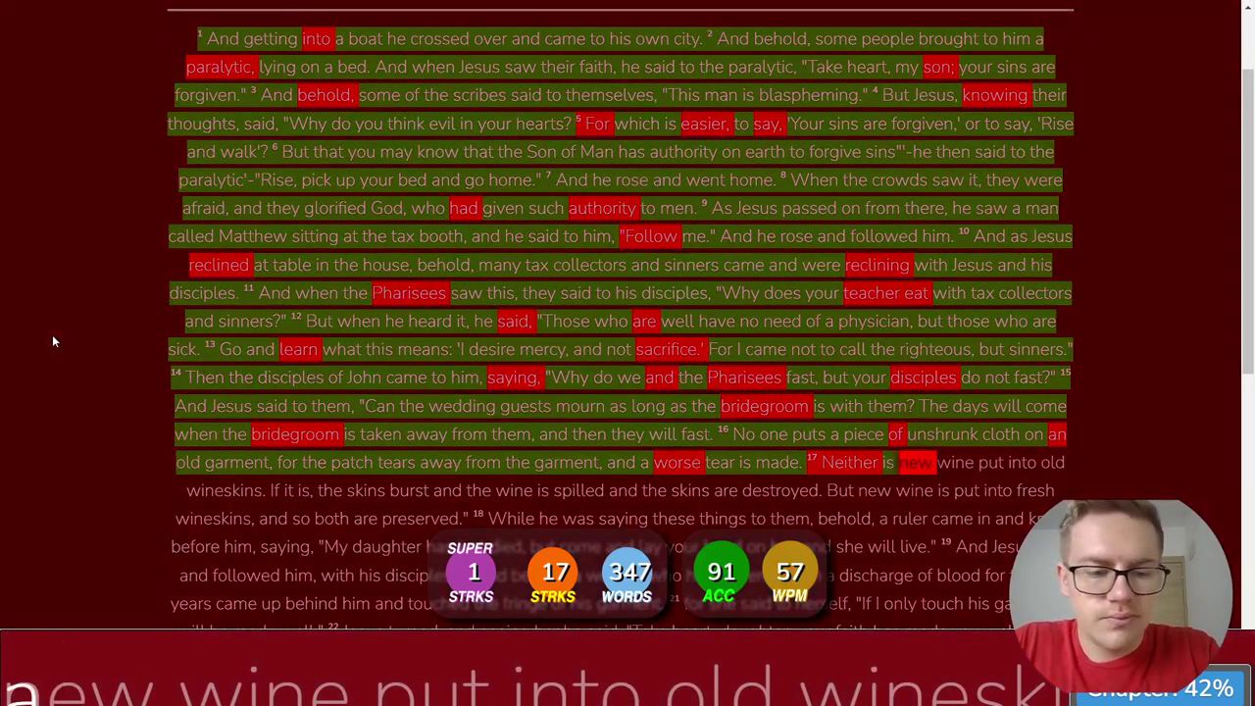
key("BackSpace")
type("new ")
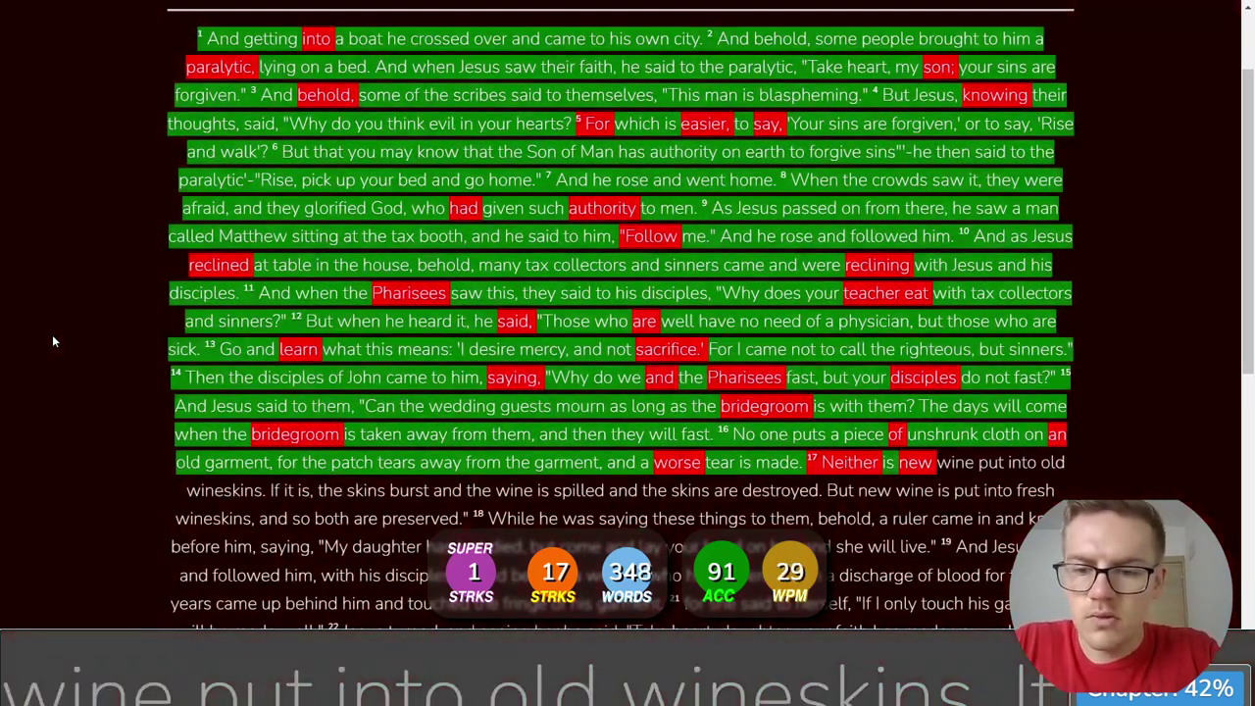
type("wine put in")
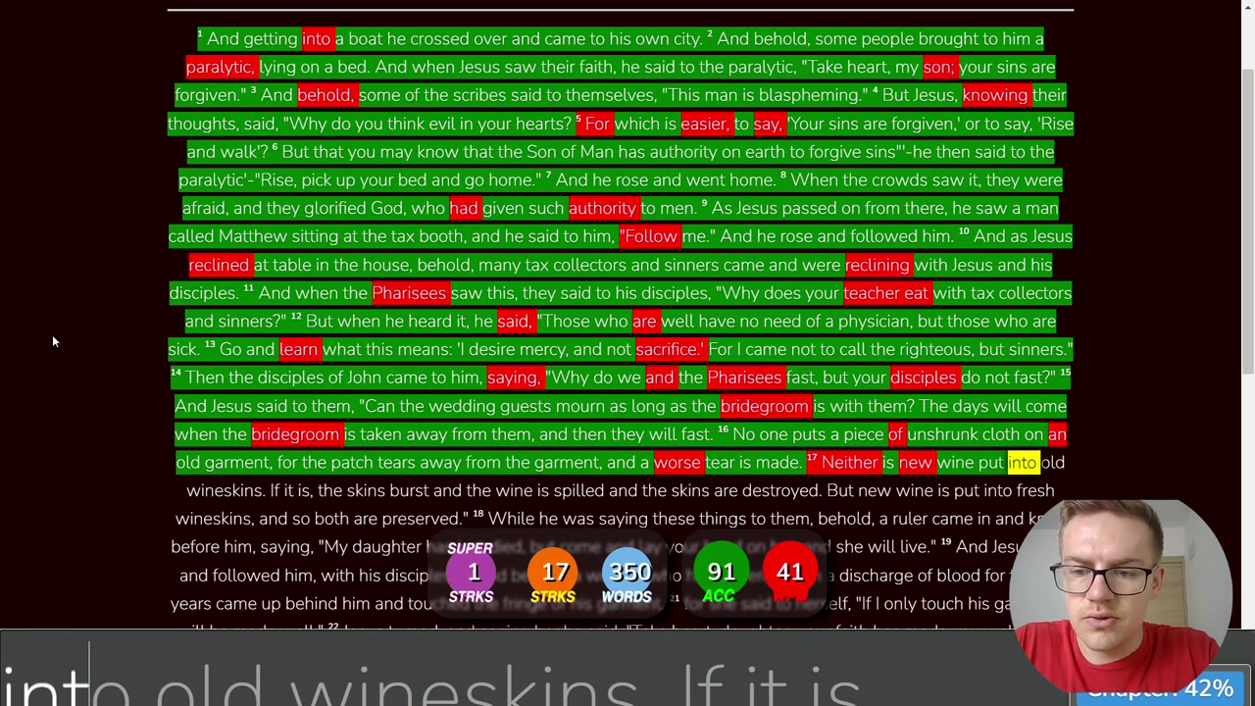
type("to old win")
type("eski")
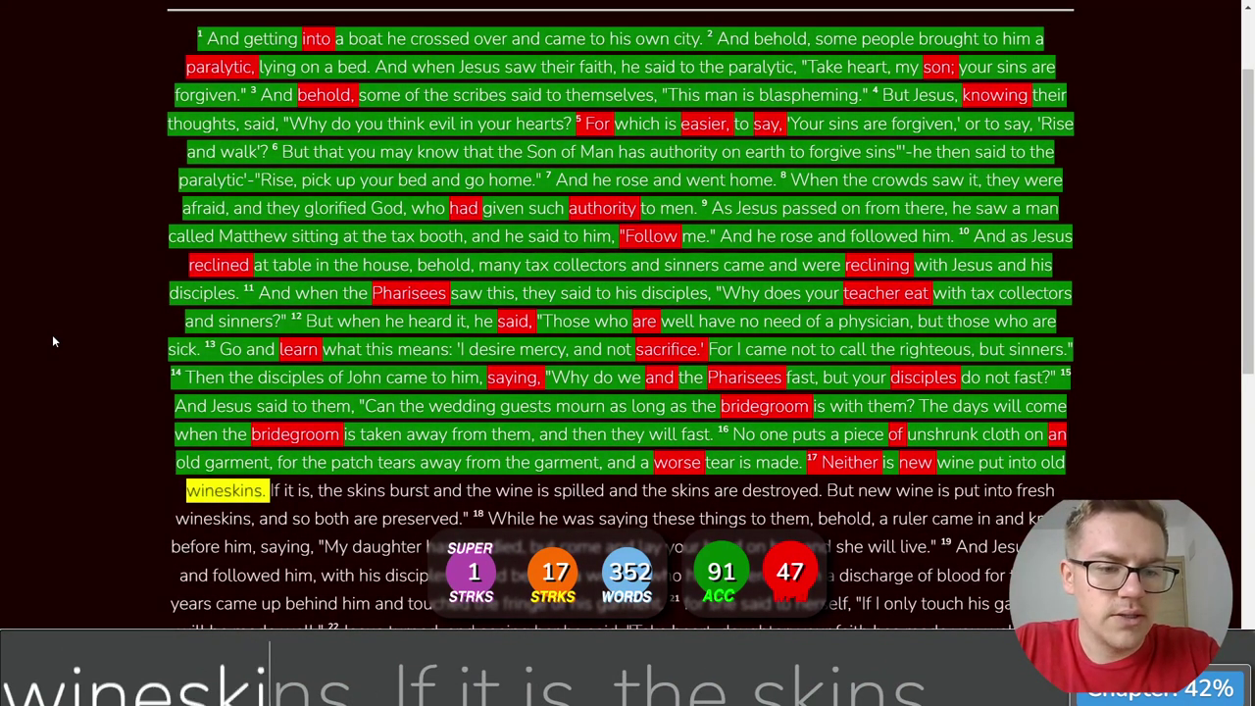
Step: Continue verse 17 from the end of "wineskins." through "If it is, the skins burst and the wine is spilled and the skins are destroyed."
type("ns. If it is, th")
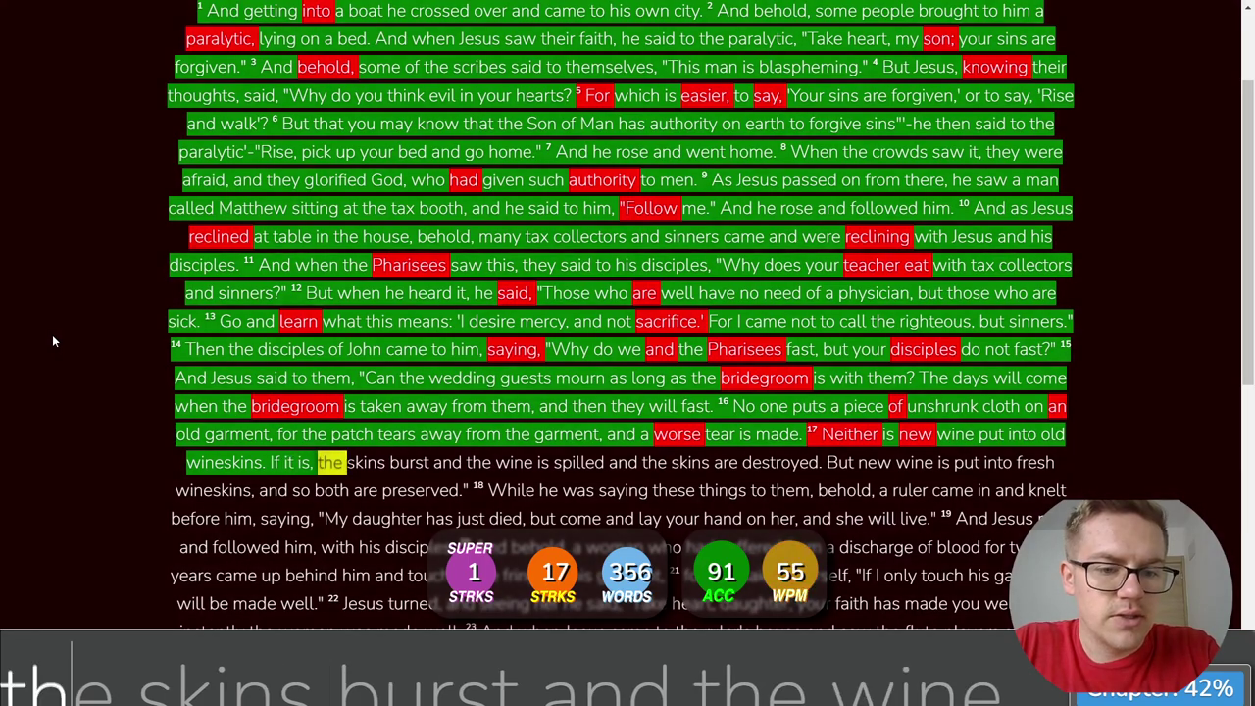
type("e skins burst and")
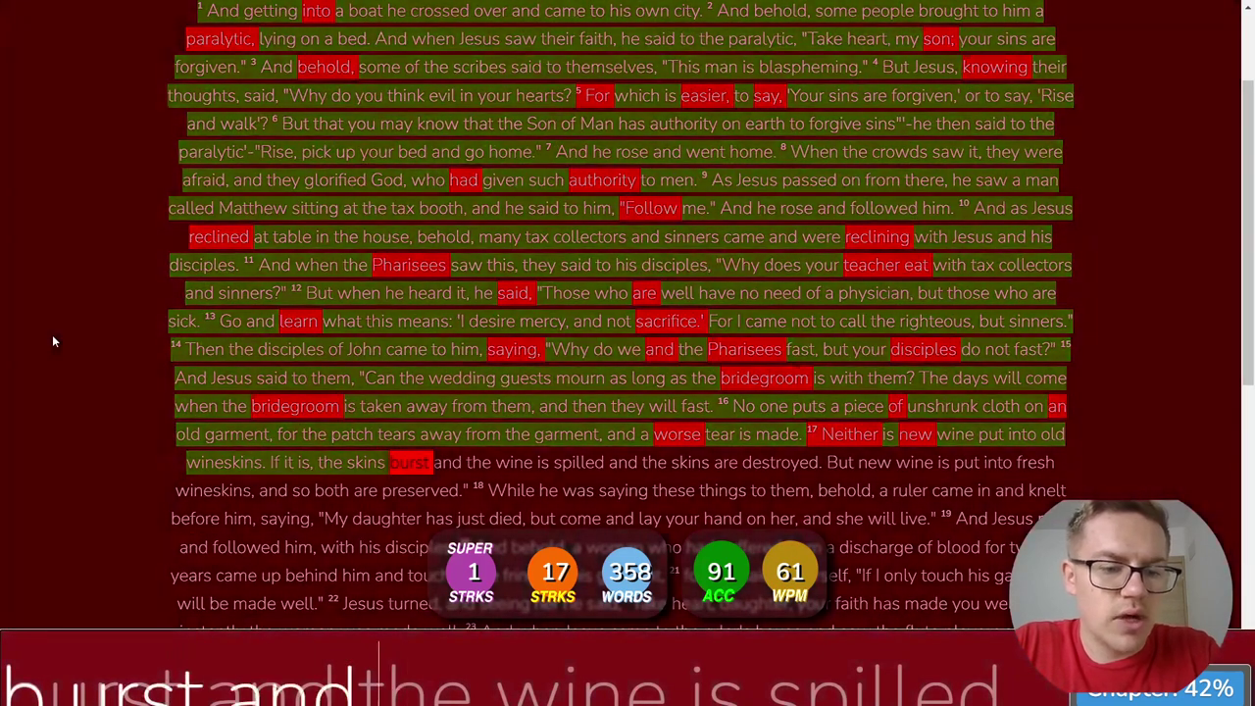
type(" the ")
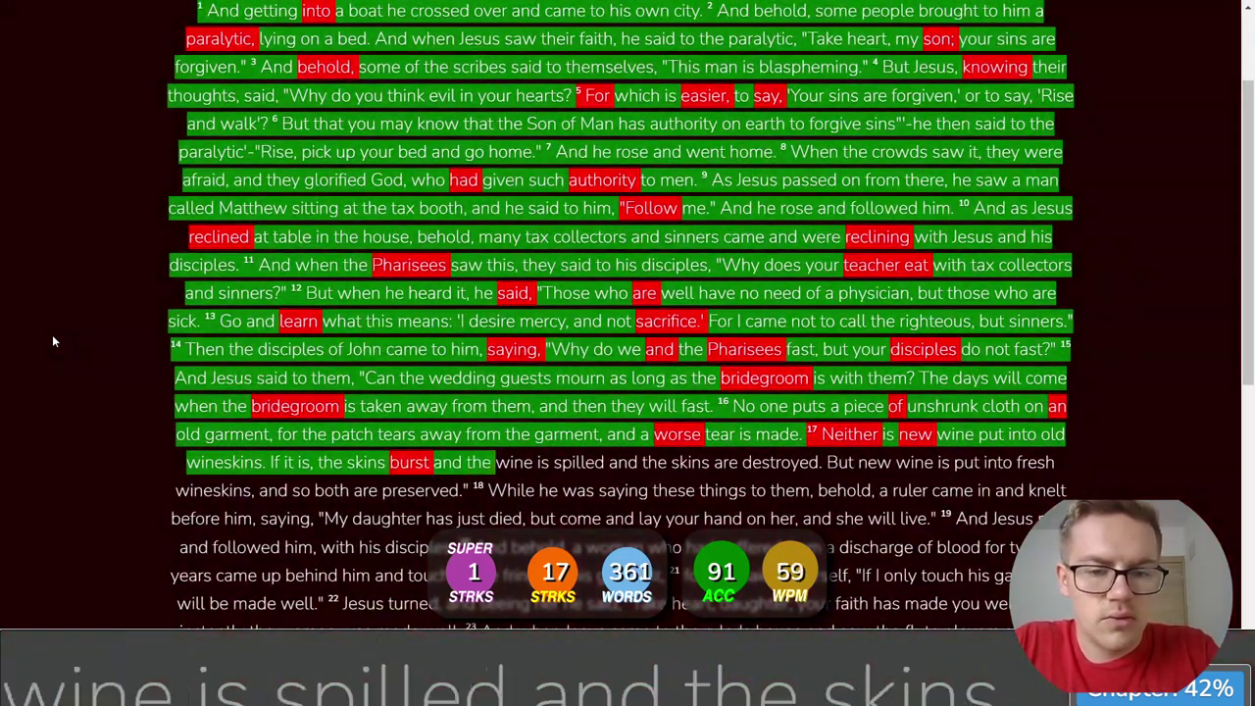
type("wine is sp")
type("illed")
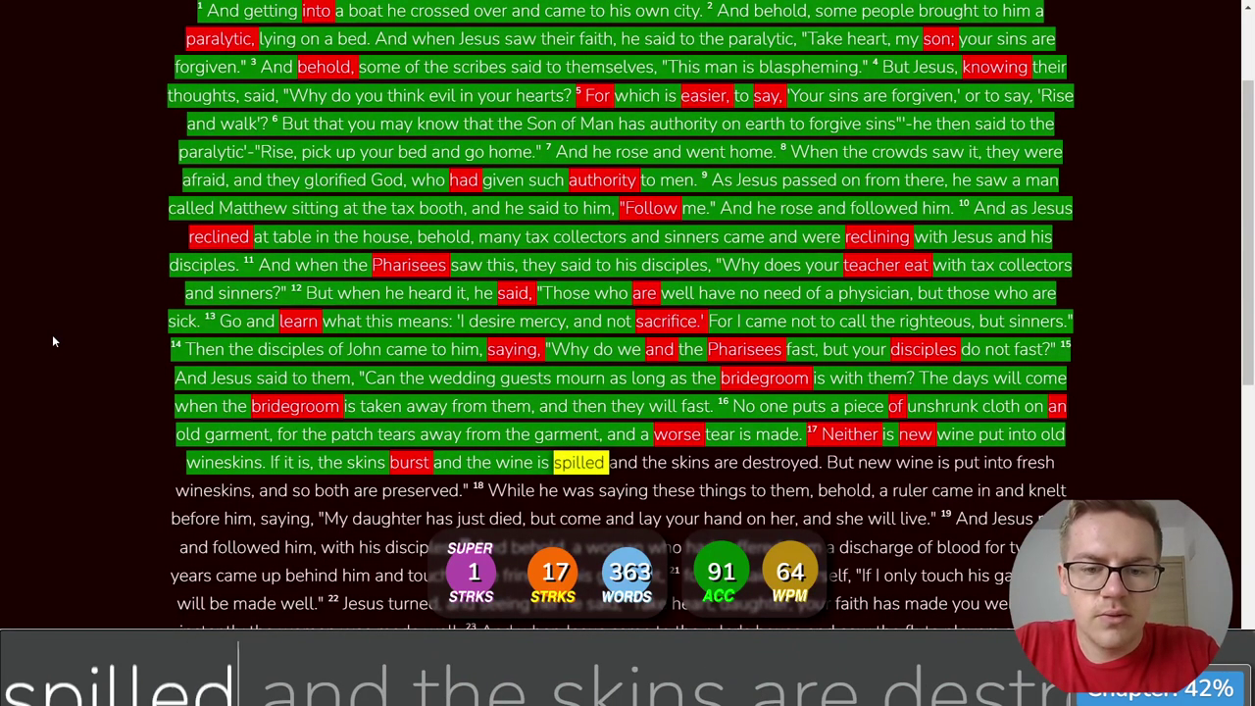
type(" and the skins are dest")
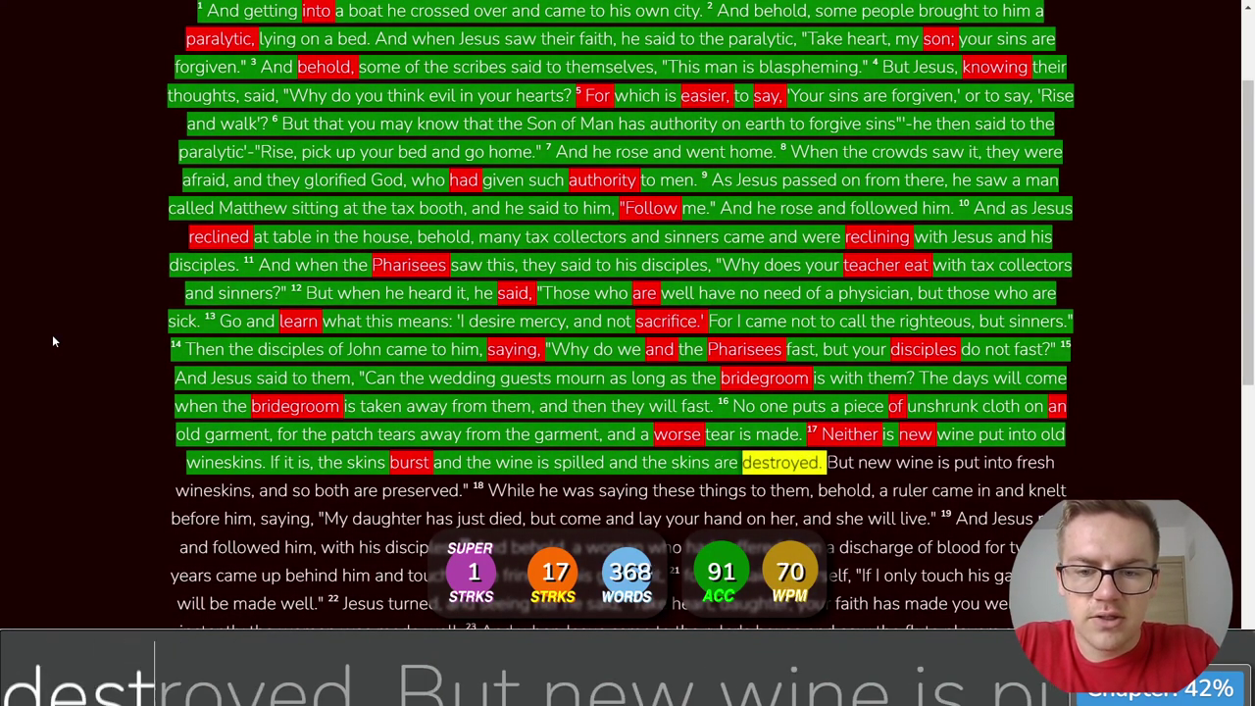
type("royed. ")
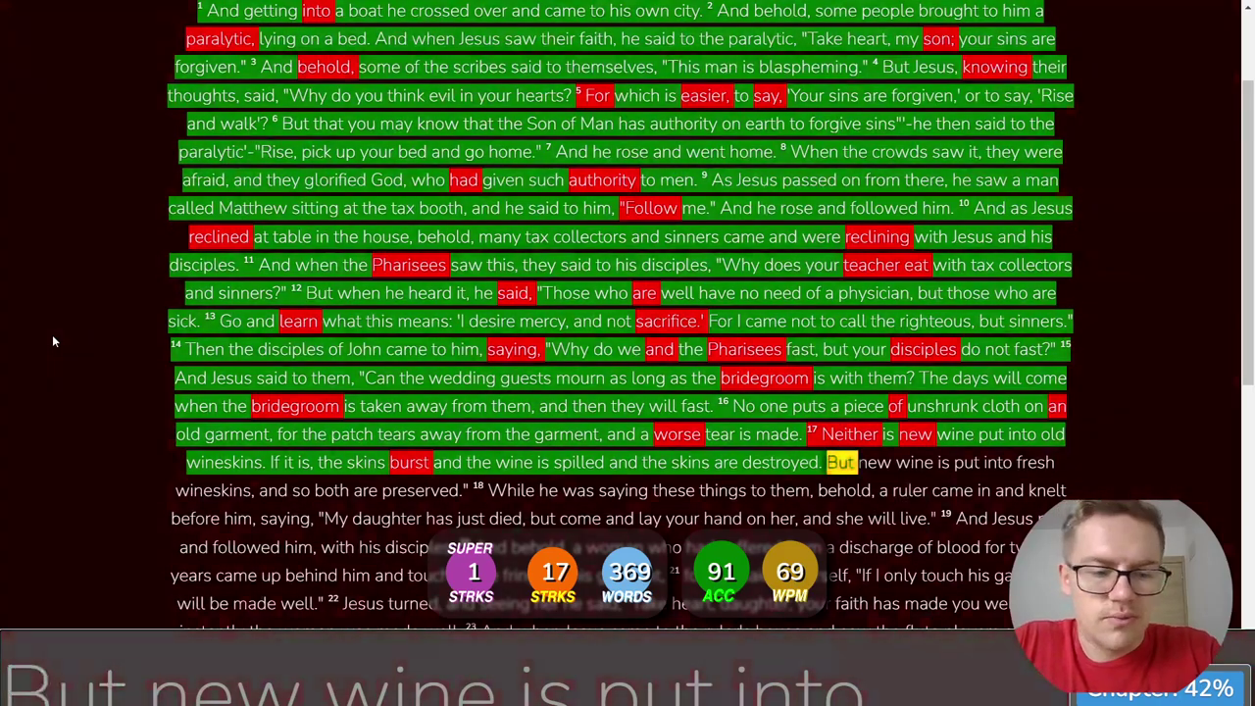
Step: Enter the rest of verse 17, "But new wine is put into fresh wineskins, and so both are preserved.", correcting the mistyped "preserved"
type("new wine is put in")
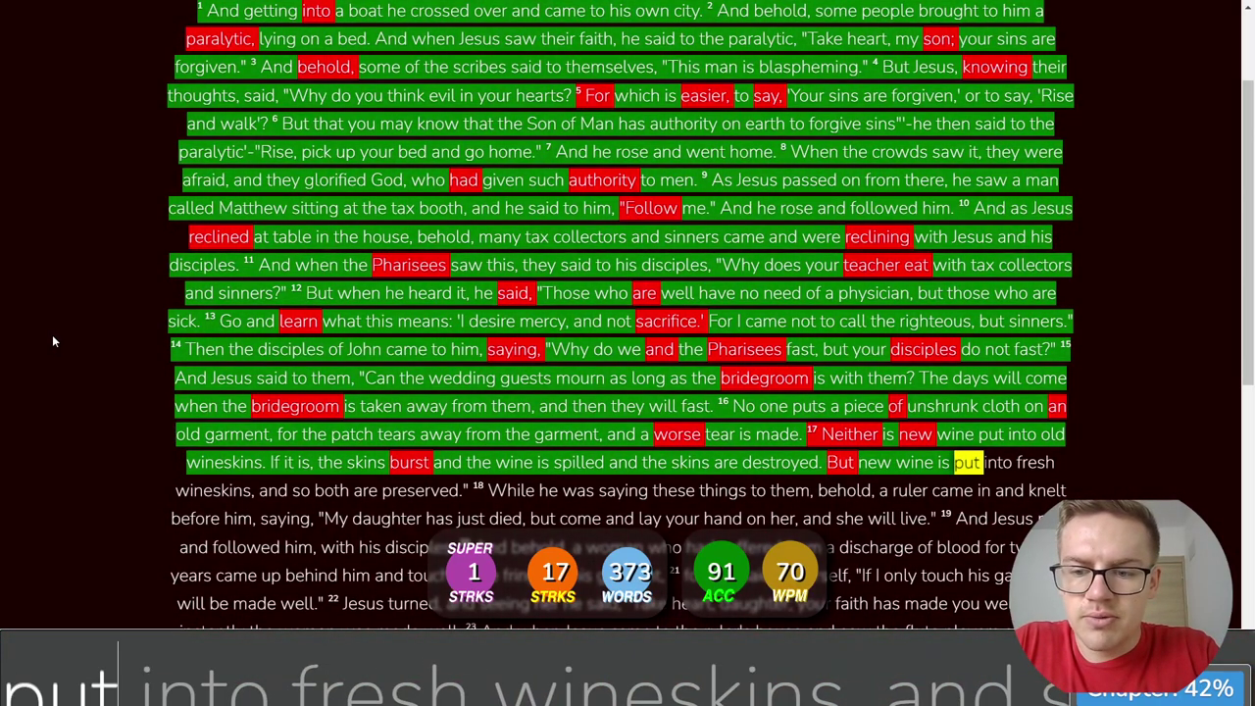
type("fresh winesk")
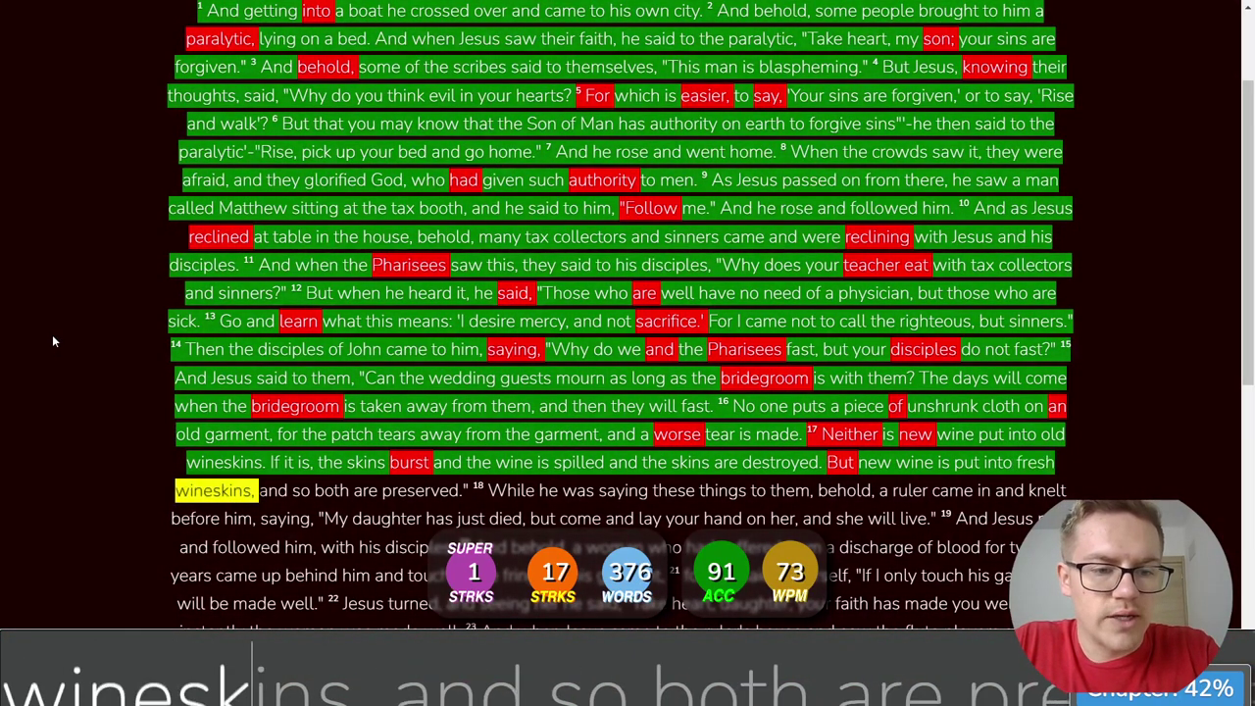
type("ins, and so ")
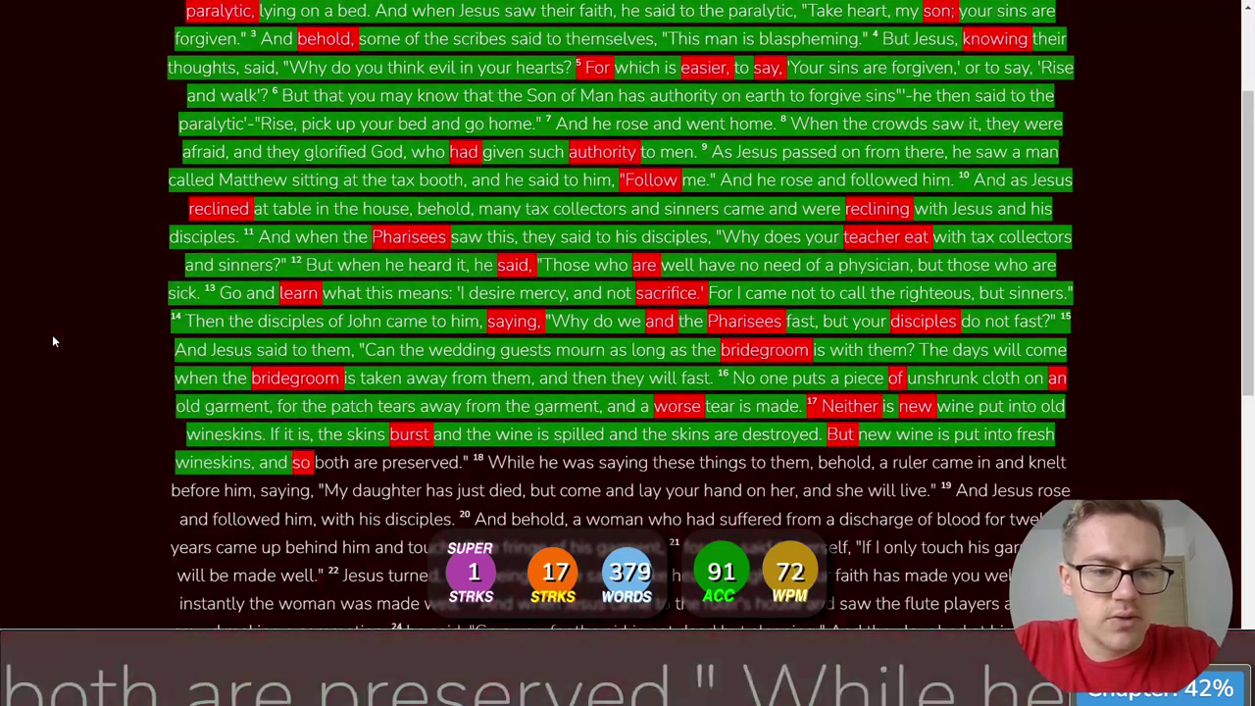
type("both are preser")
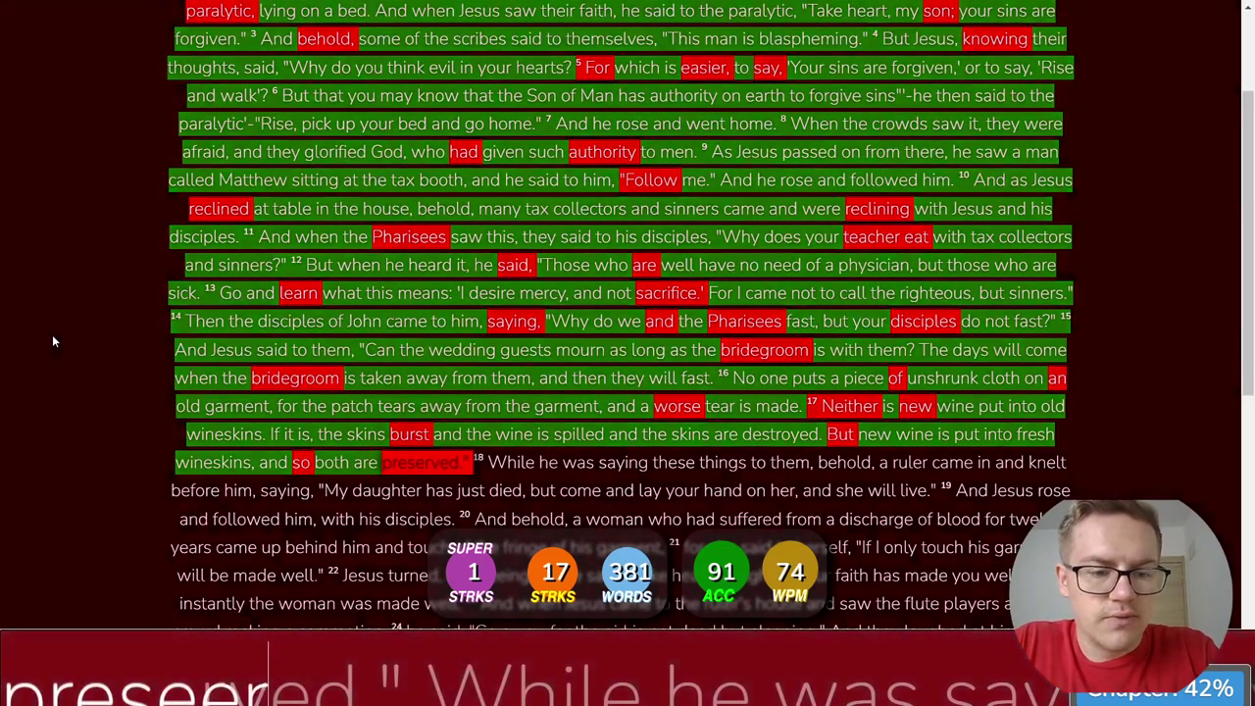
type("ved.\" ")
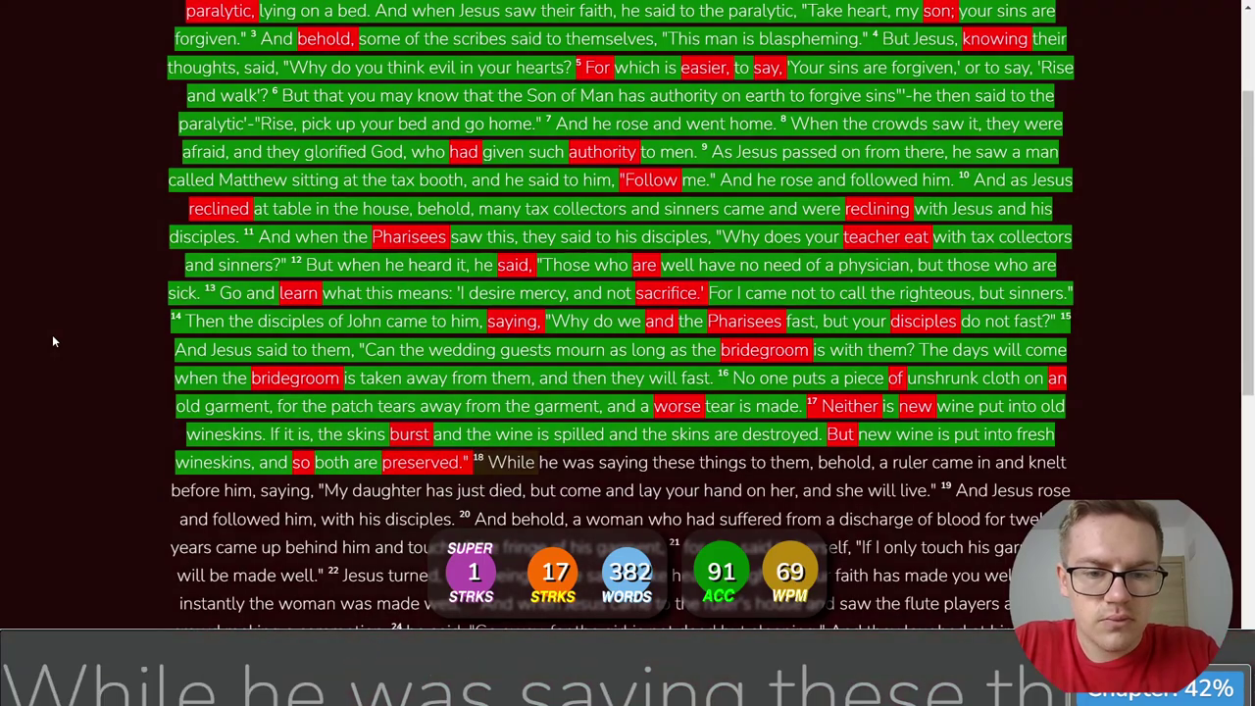
Step: Enter the first part of verse 18, from "While he was saying these things to them" through "knelt before him, saying"
type("While We was say")
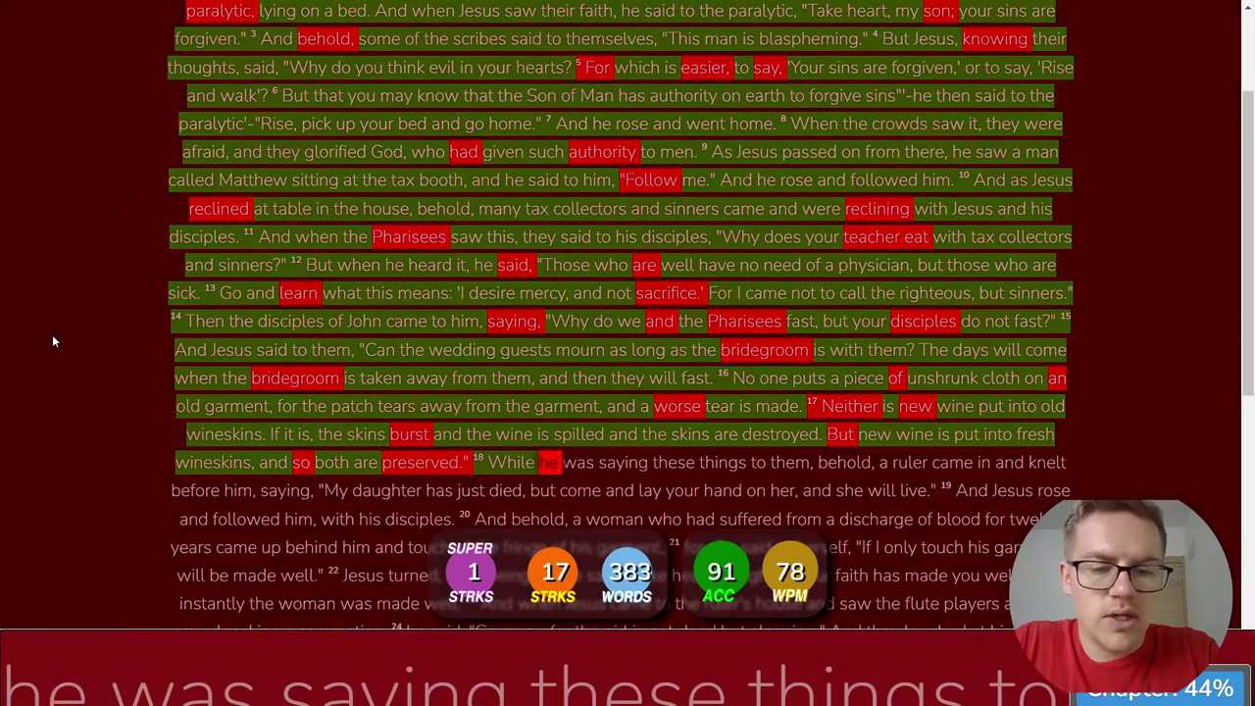
type("ing these things to")
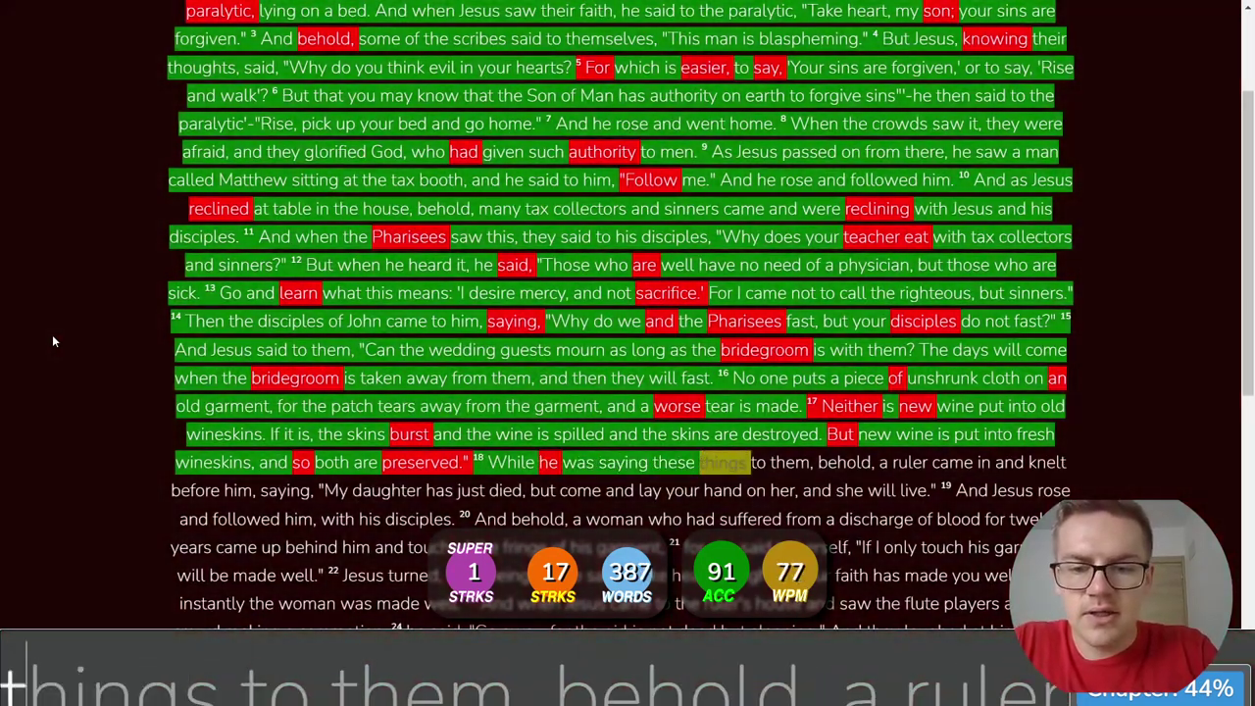
type(" them, behold")
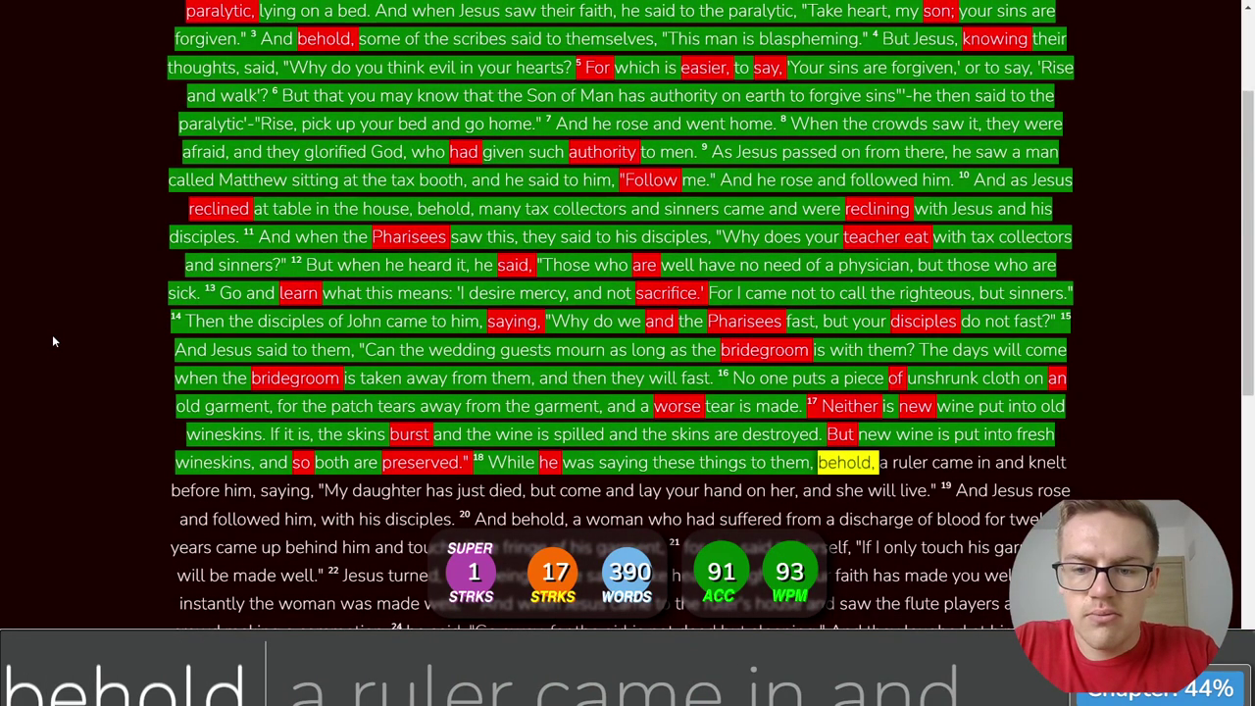
type(", a rule")
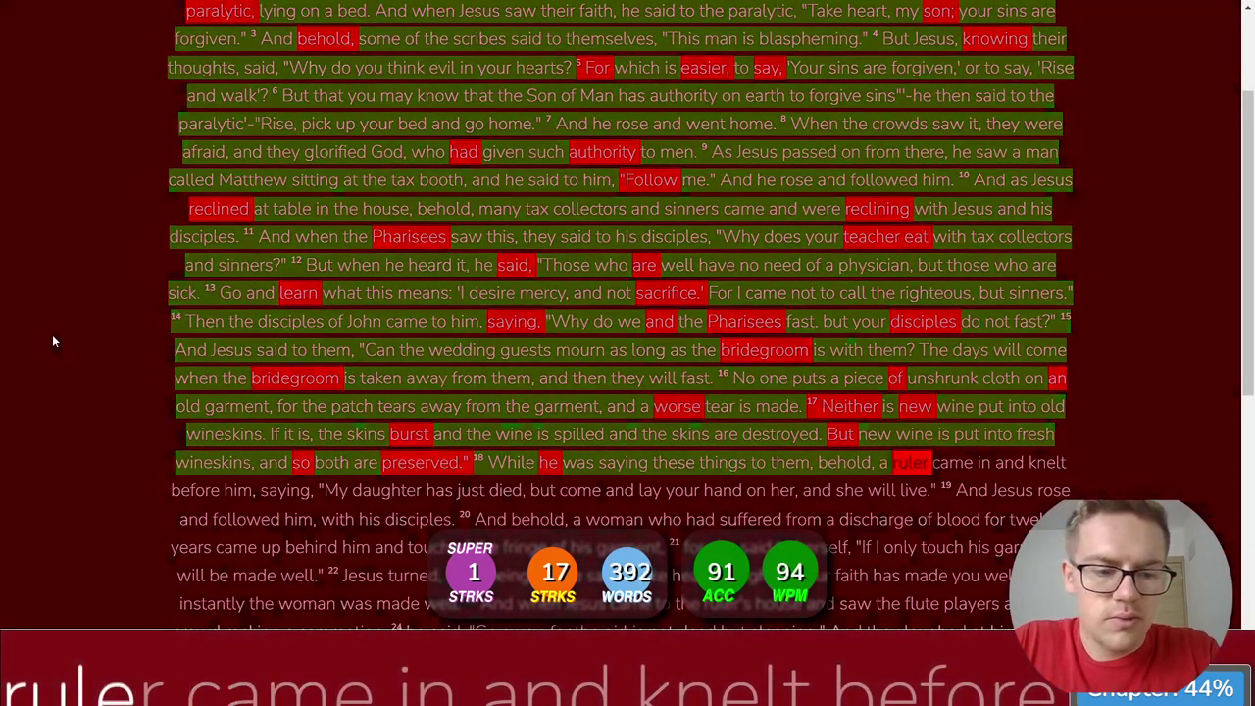
type("r came in a")
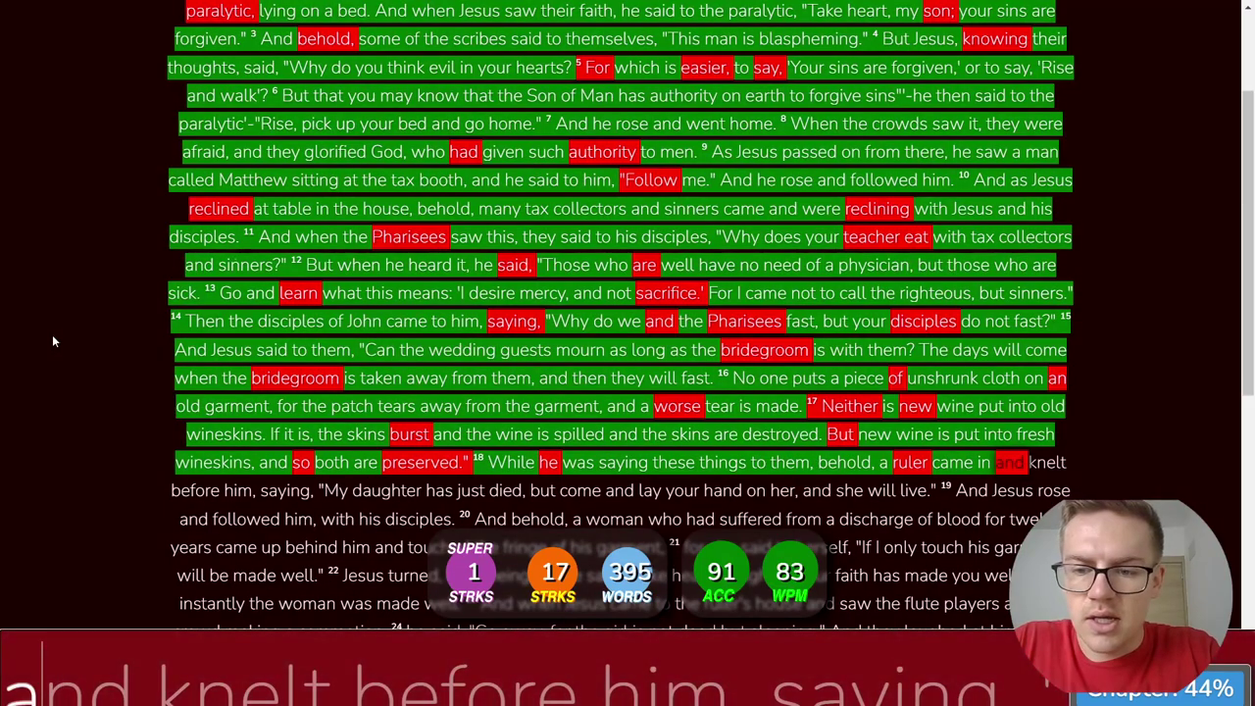
type("before him")
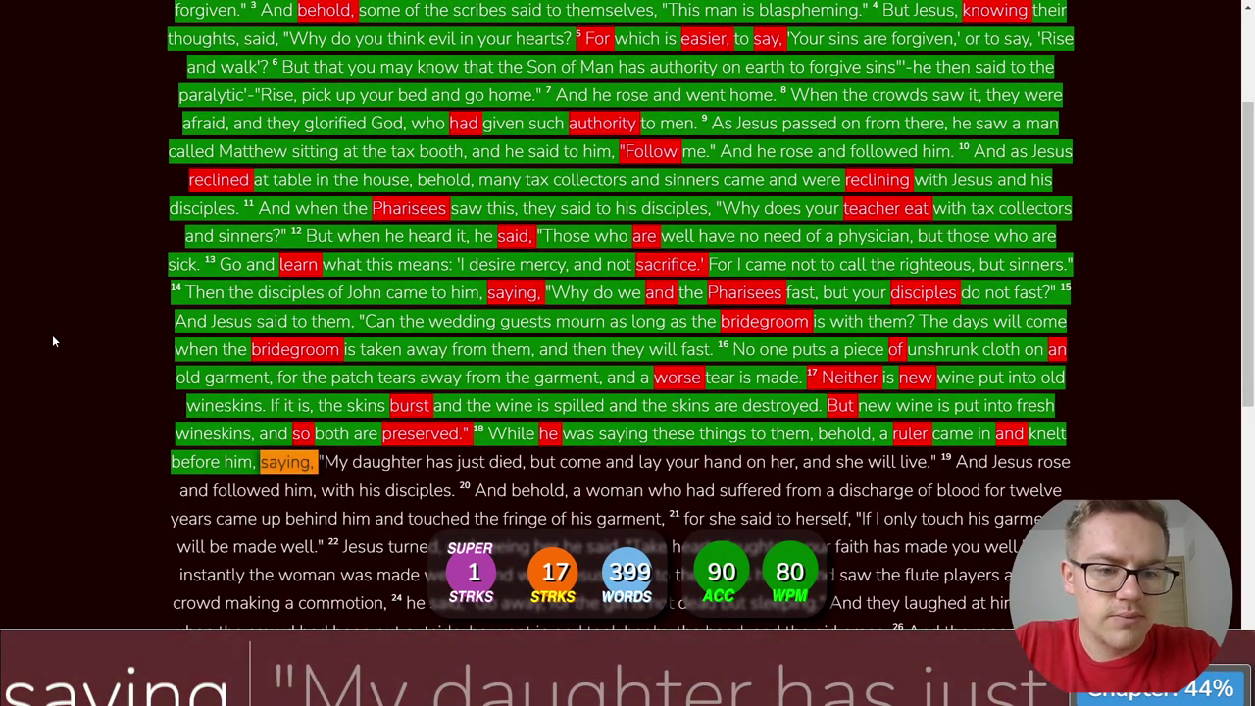
Step: Enter the rest of verse 18, from "My daughter has just died" through "she will live.", and begin verse 19 with "And"
type(" \"M")
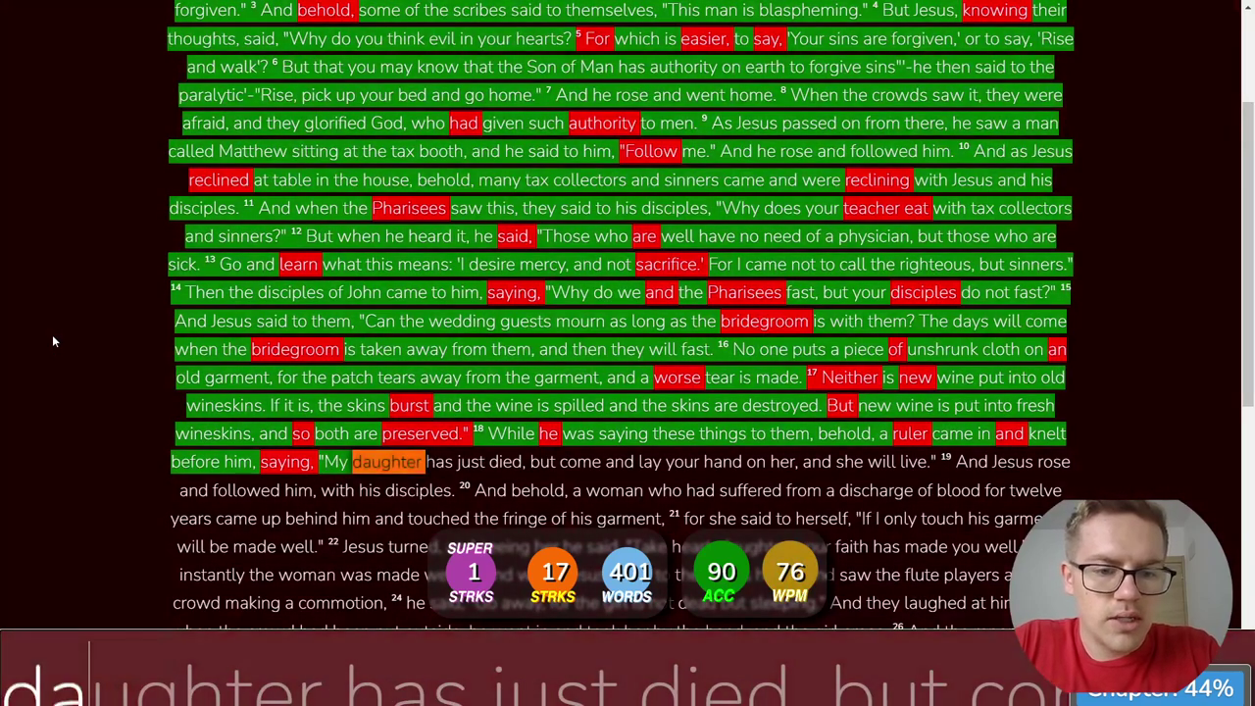
type("daughter has just ")
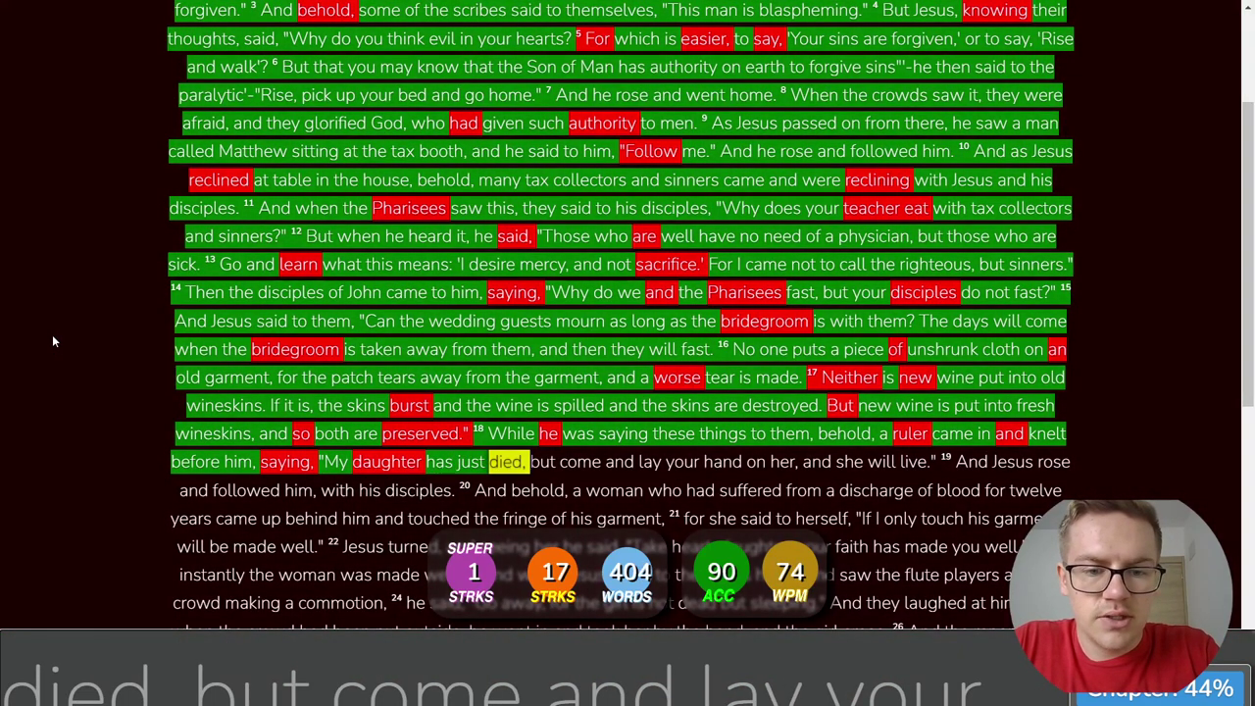
type("but come and ")
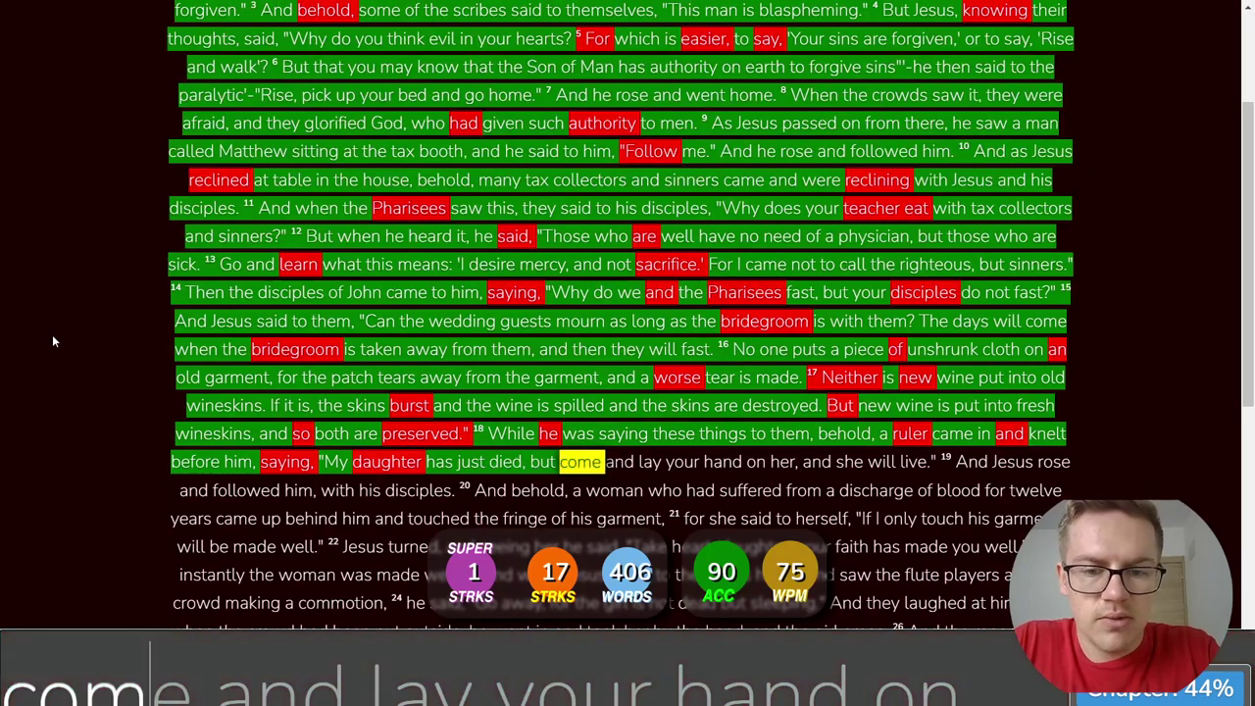
type("lay your hand on ")
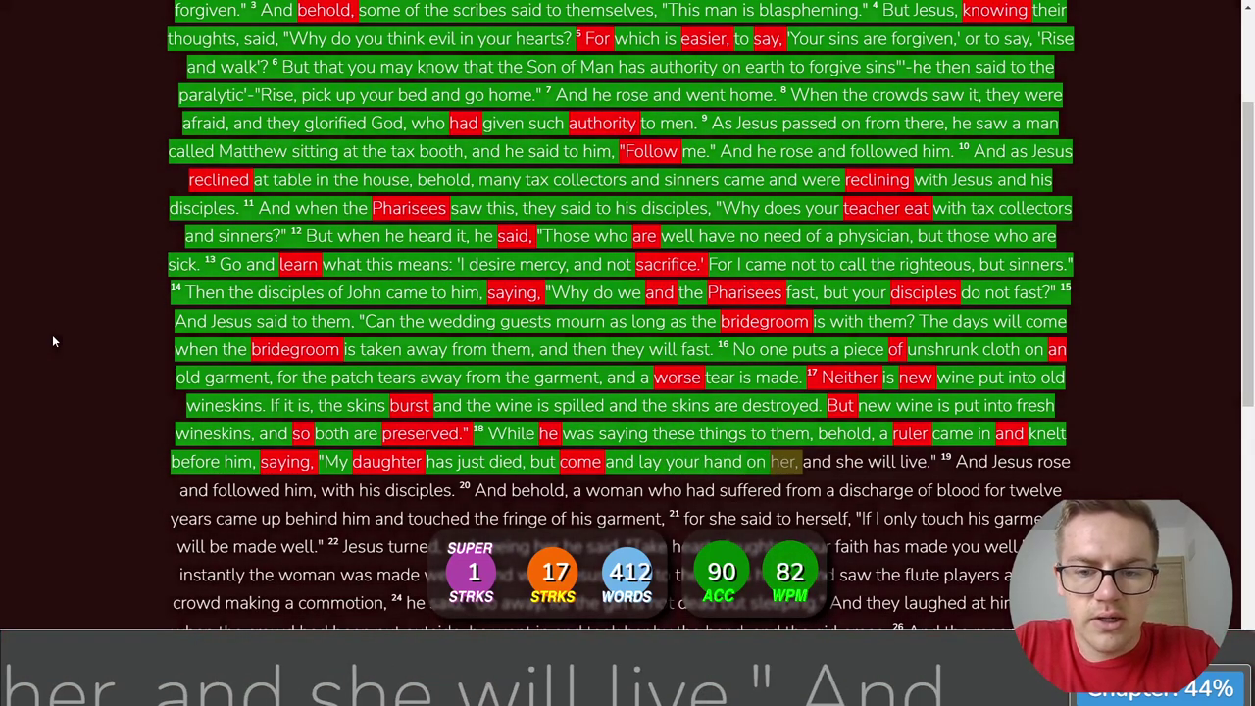
type("her, and she will live")
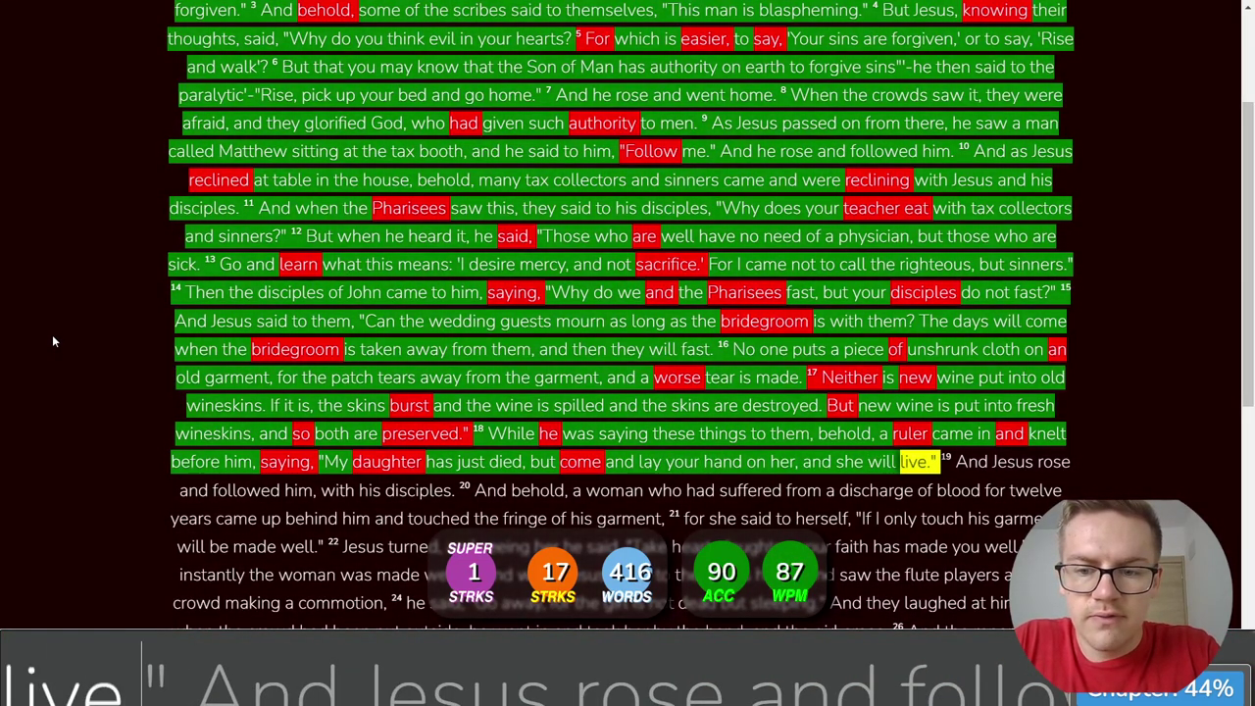
type(".\" And ")
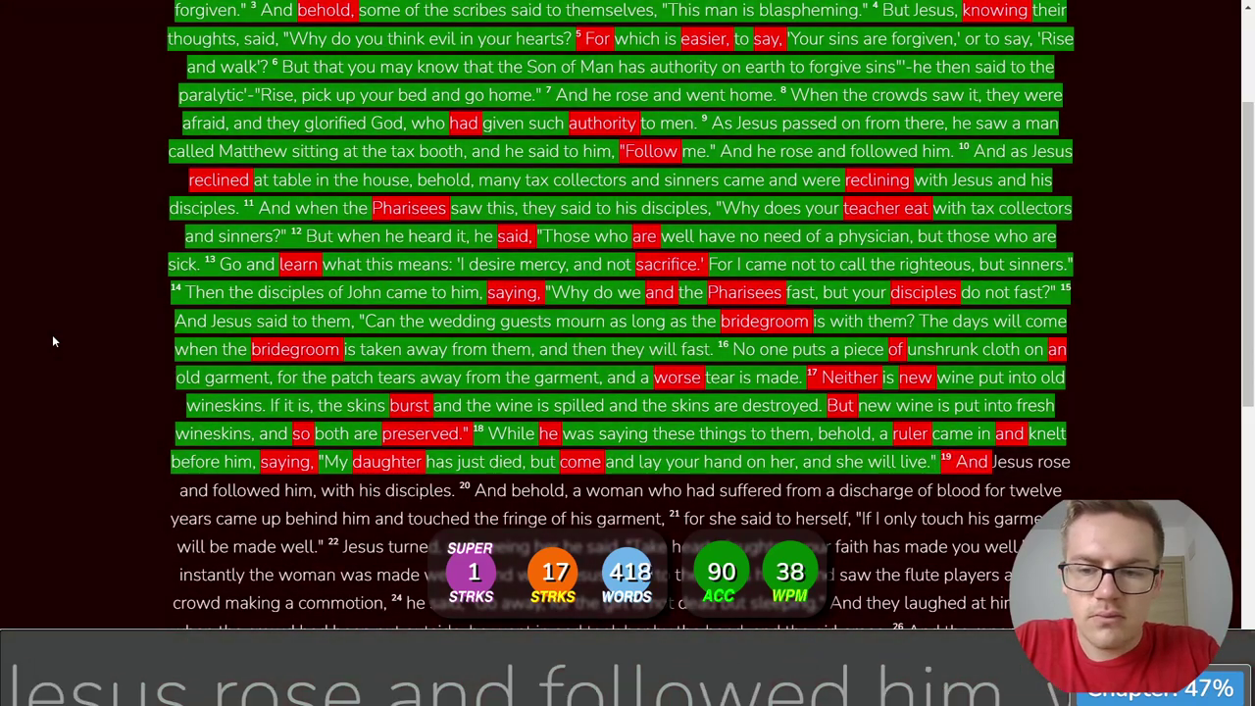
Step: Enter the rest of verse 19, "Jesus rose and followed him, with his disciples.", and start verse 20 with "And behold"
type("Jesus roand fo")
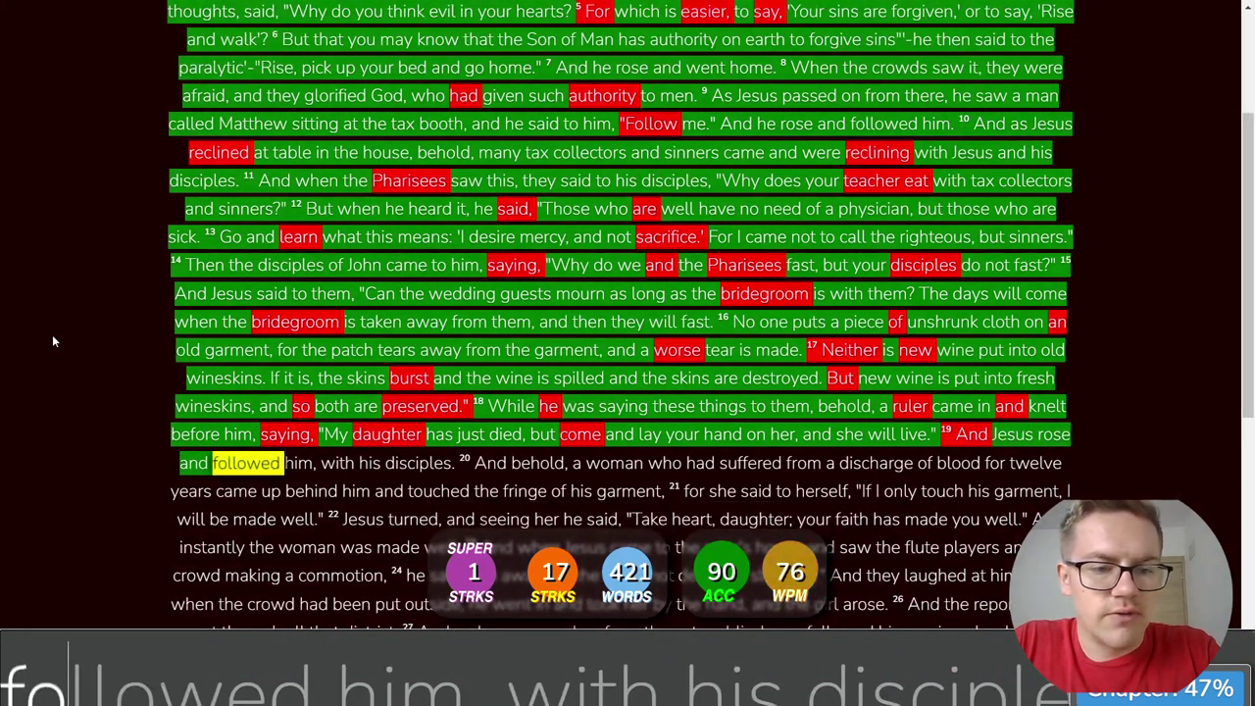
type("llowed him, wit")
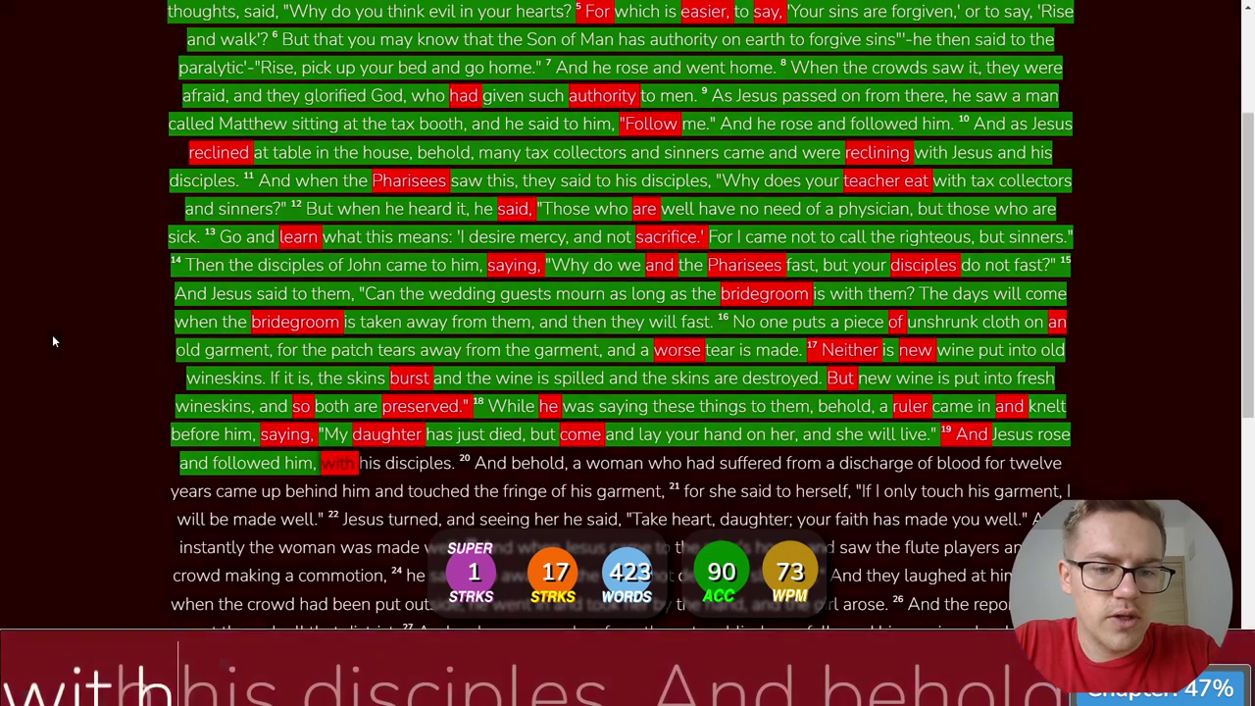
type("h his di")
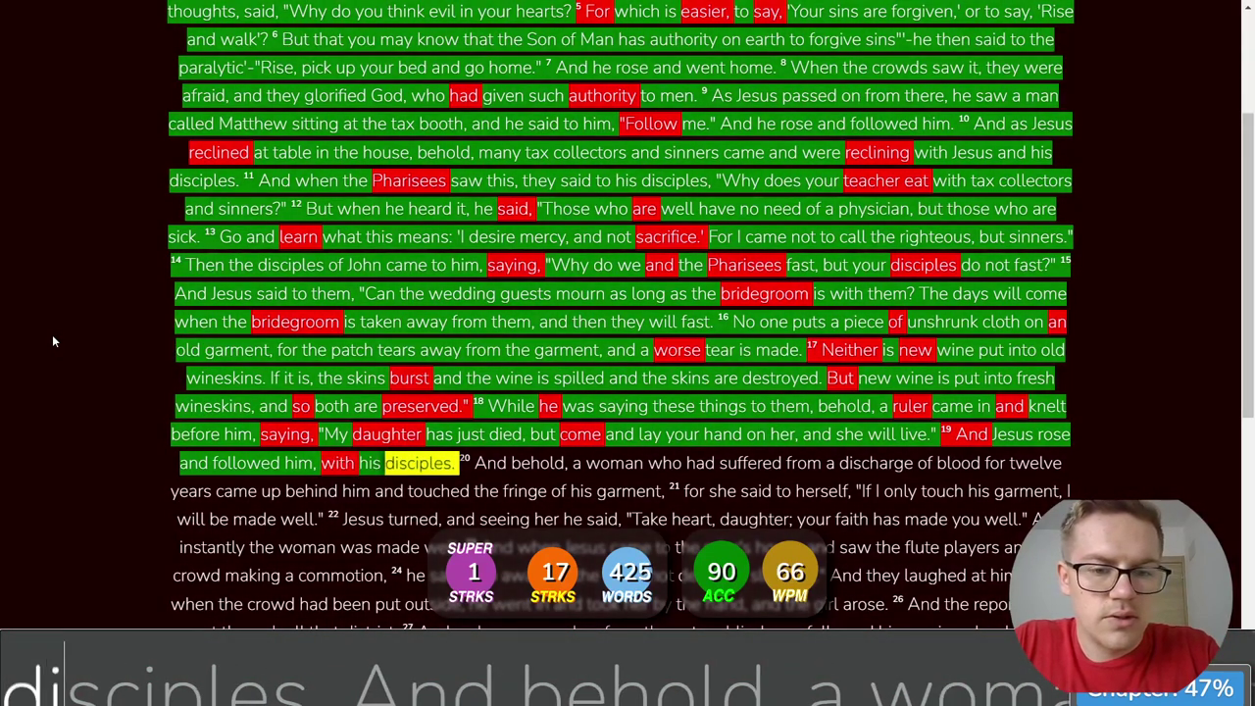
type("sciples. And behold")
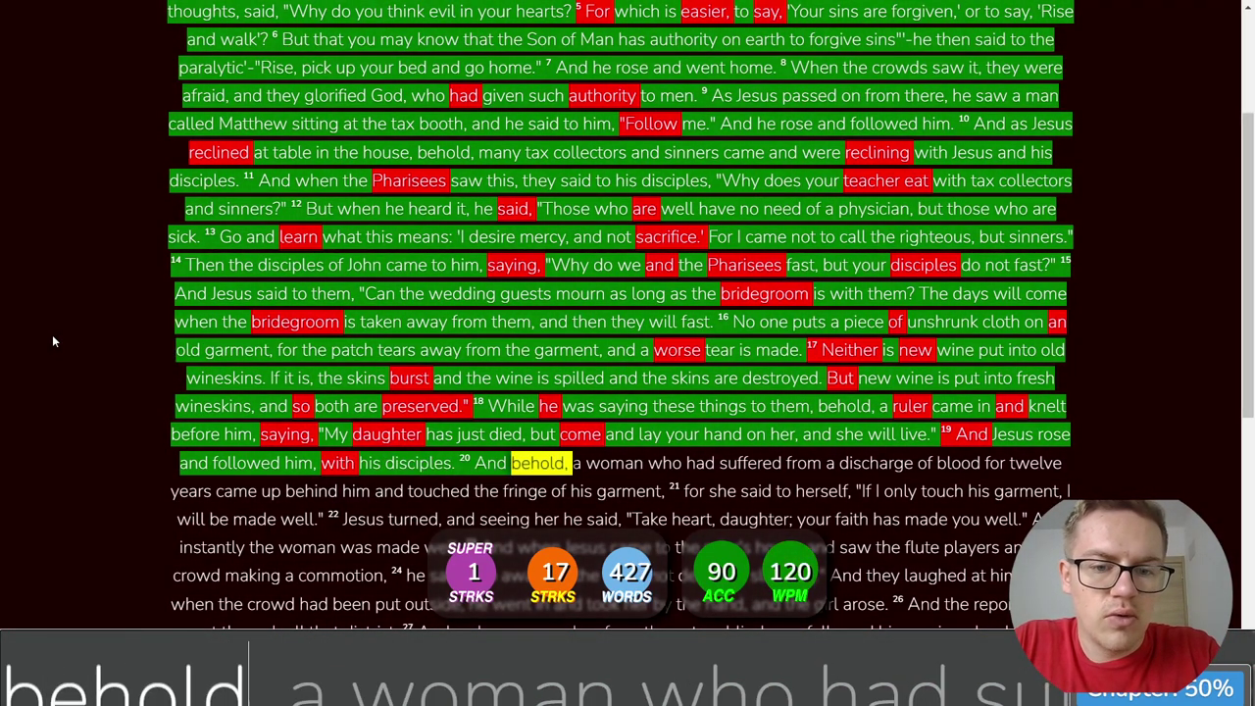
Step: Continue verse 20 from "a woman who had suffered from a discharge of blood" through "came up behind him and touched the"
type(", a woman who had ")
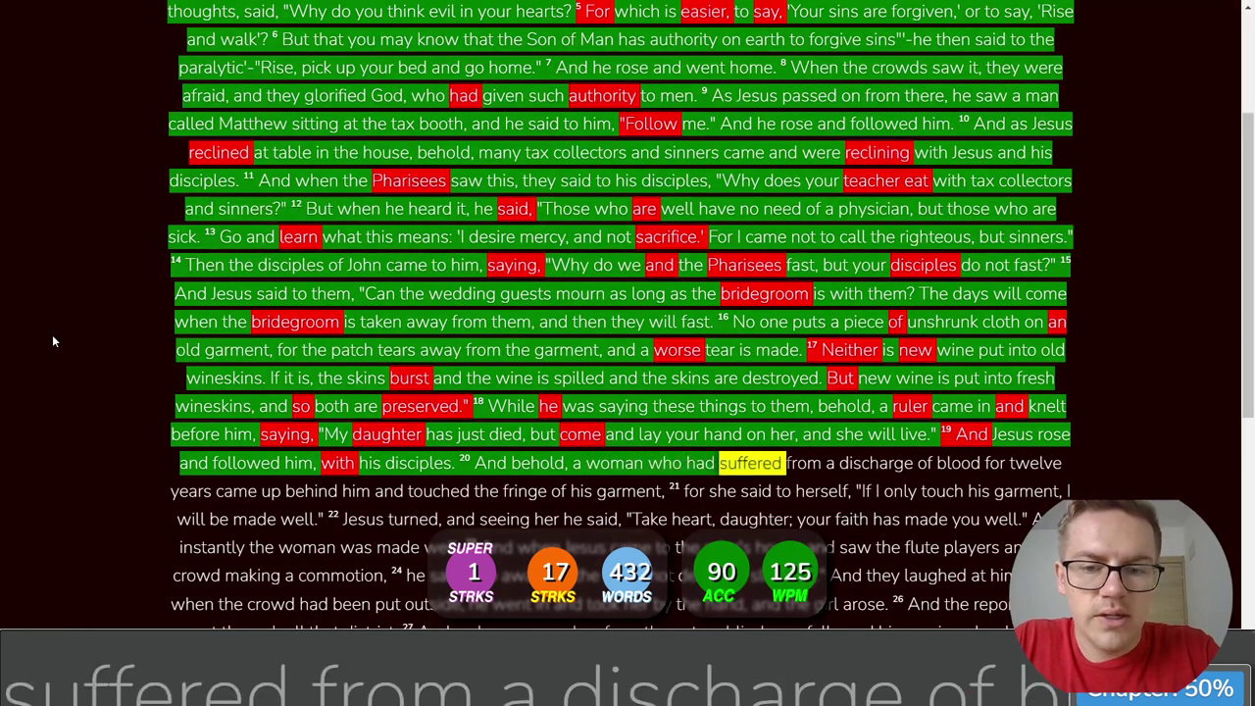
type("suffered from a ")
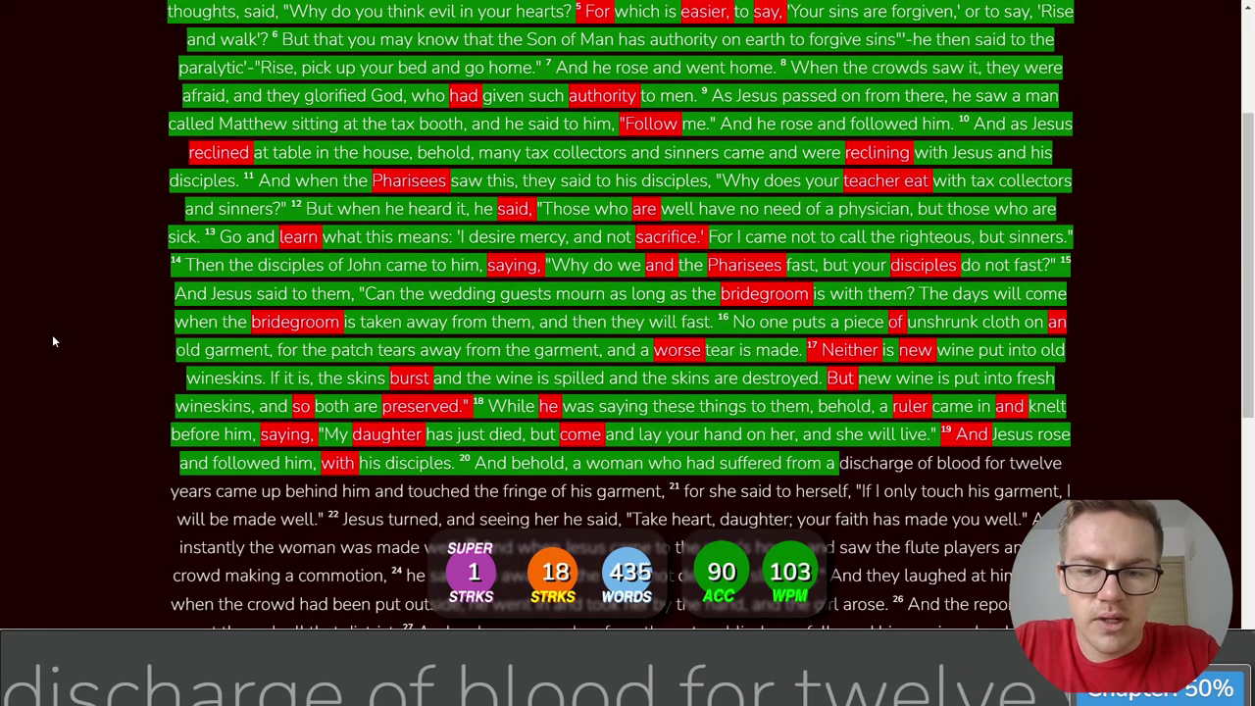
type("discharge of blood for twelve")
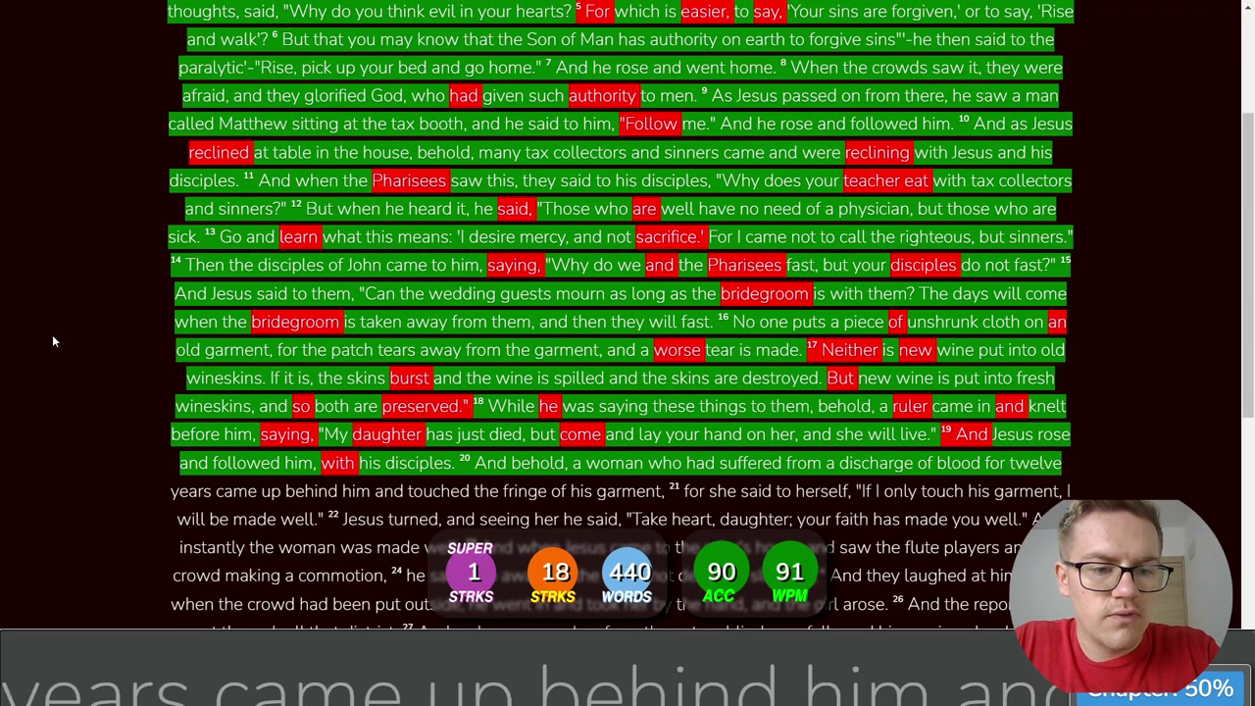
type("years came up ")
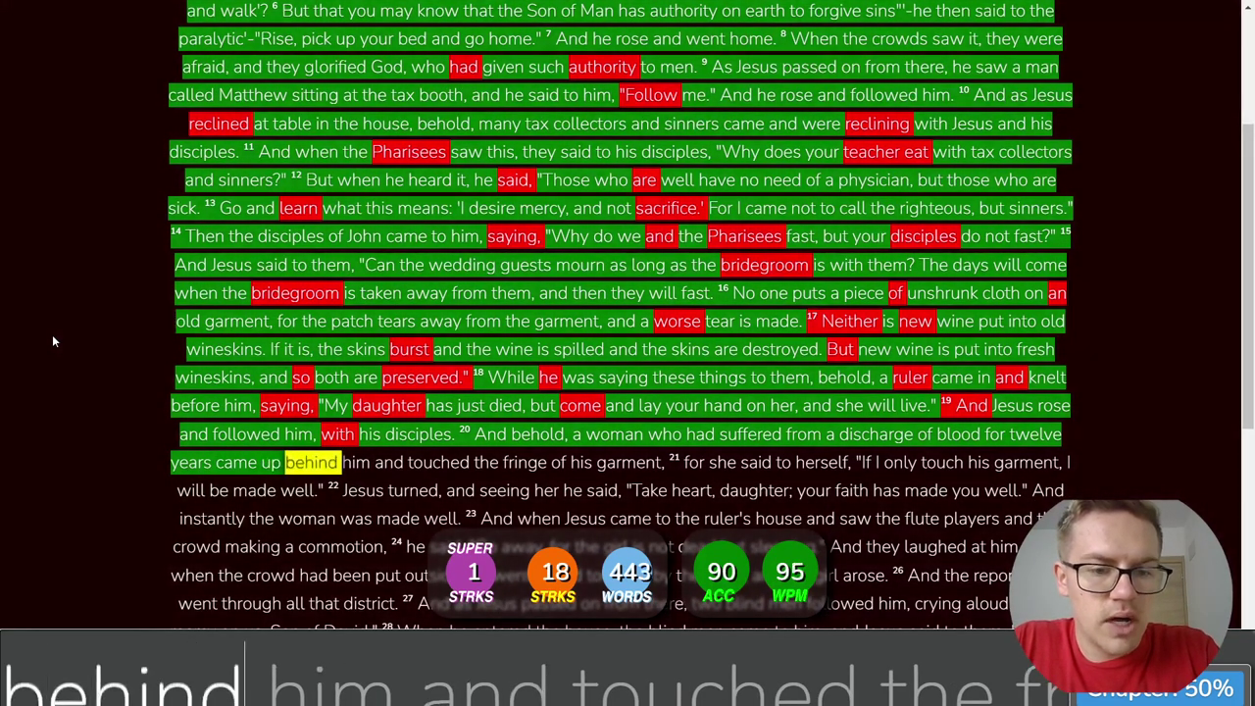
type("behind him and touched the ")
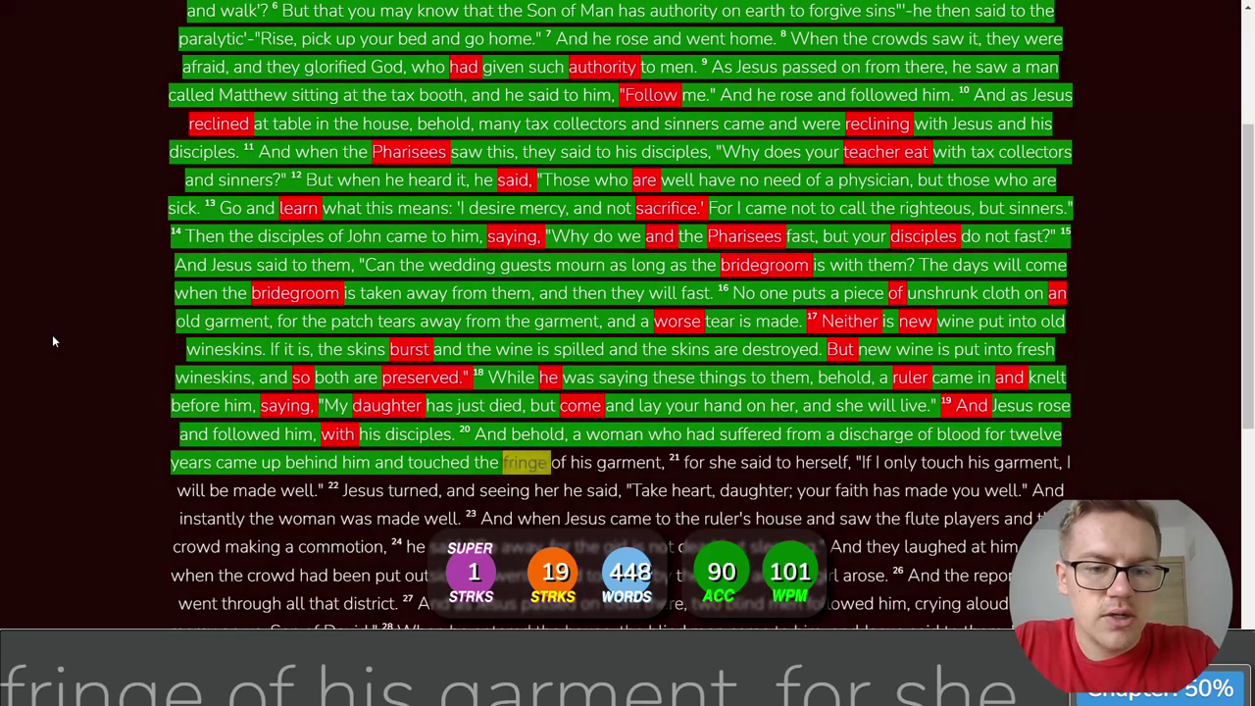
Step: Finish verse 20 with "fringe of his garment," and start verse 21 with "for she said to"
type("fringe of his ")
type("garmen")
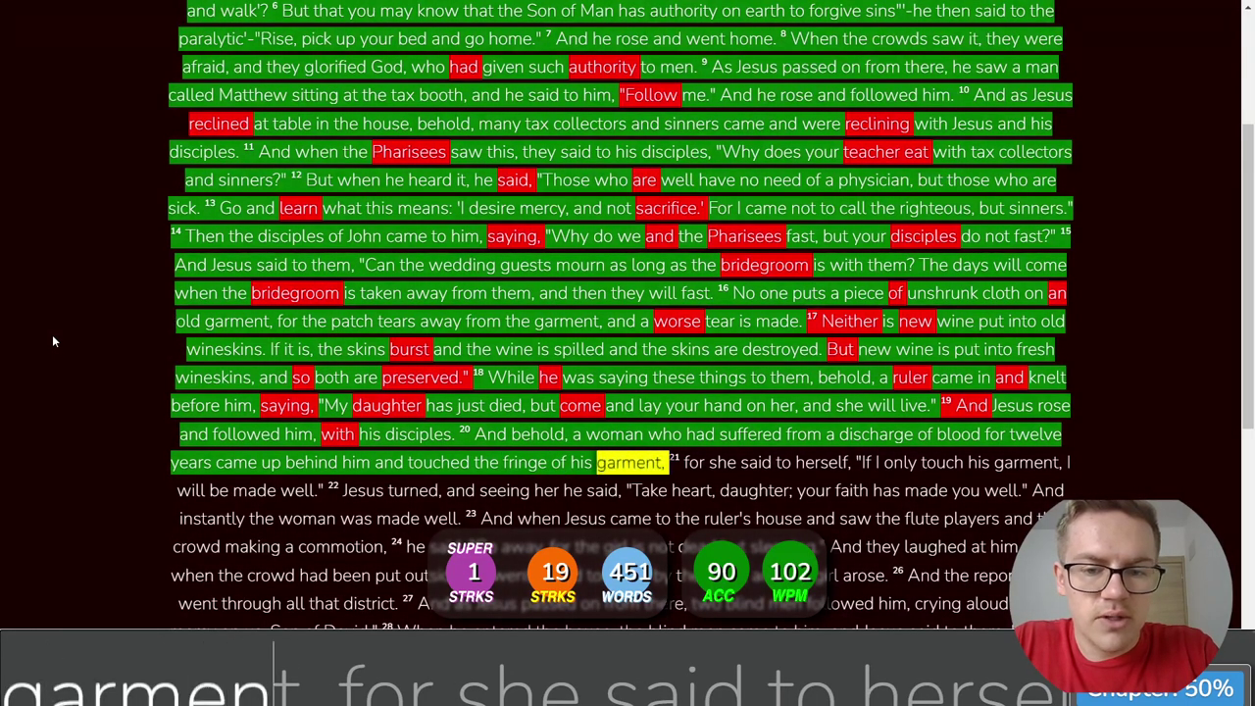
type("t, for she said to ")
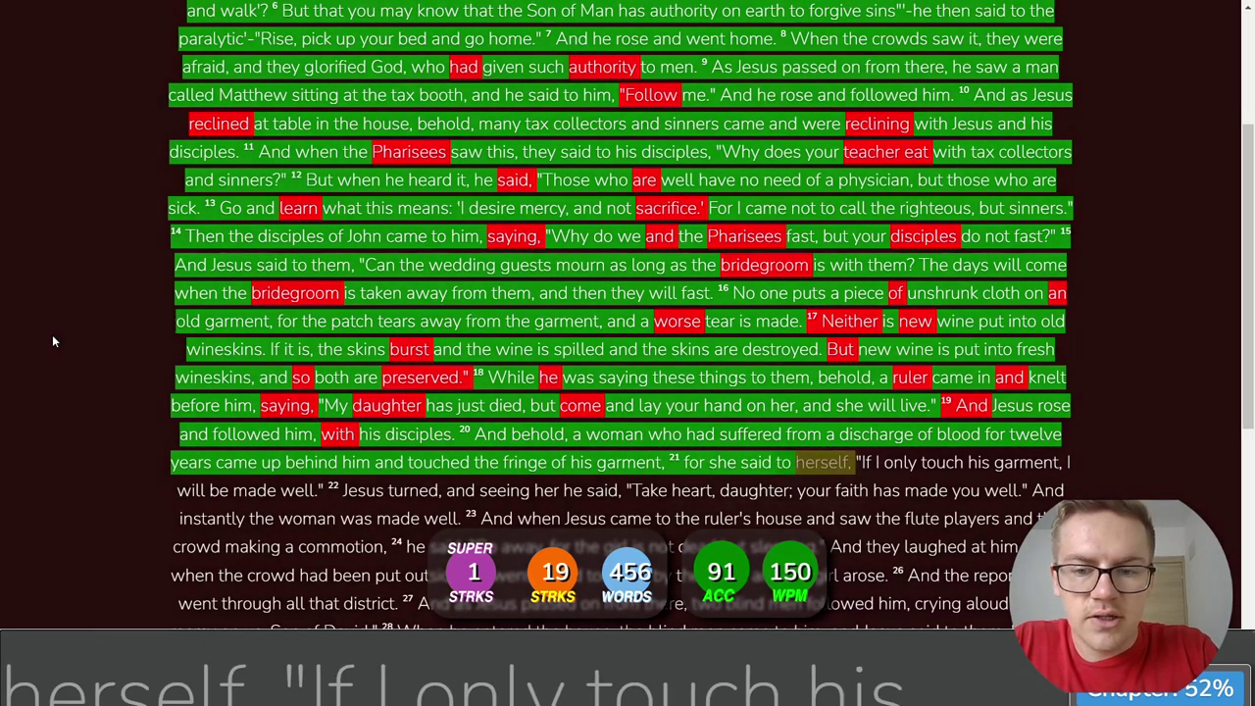
Step: Enter the rest of verse 21, from "herself," through "I will be made well.", and begin verse 22 with "Jesus turned,"
type("herself, ")
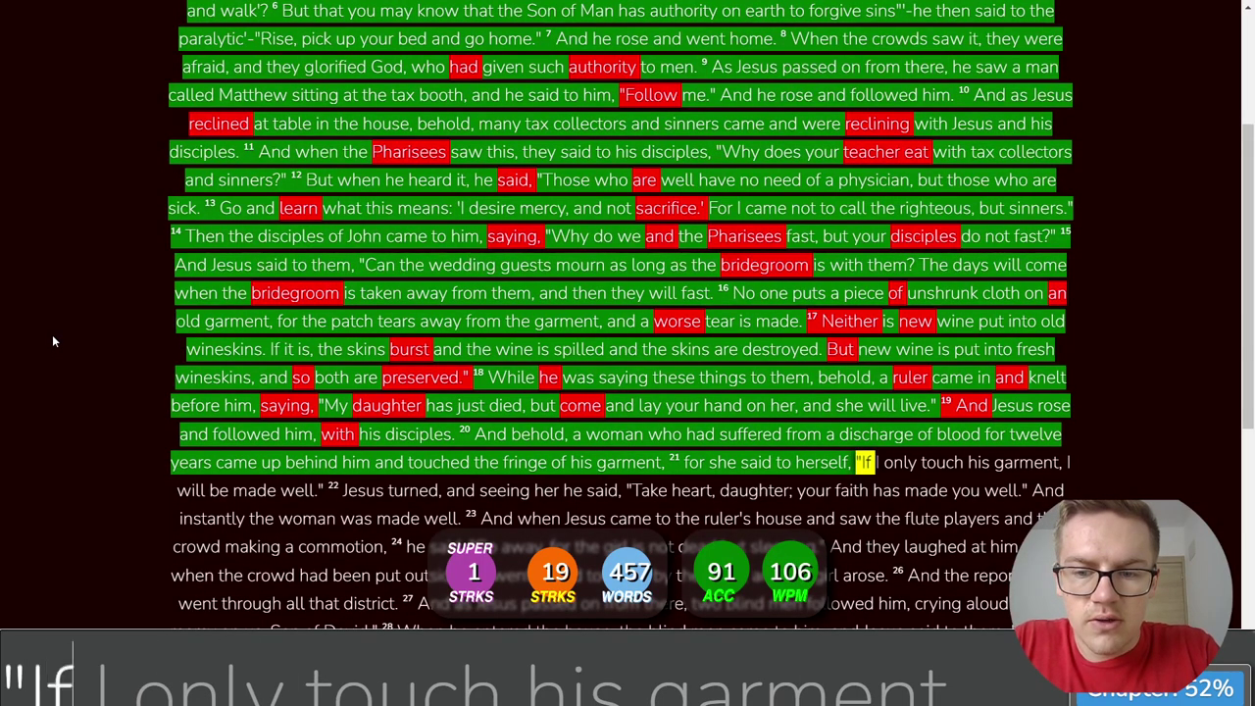
type("I only touch his gar")
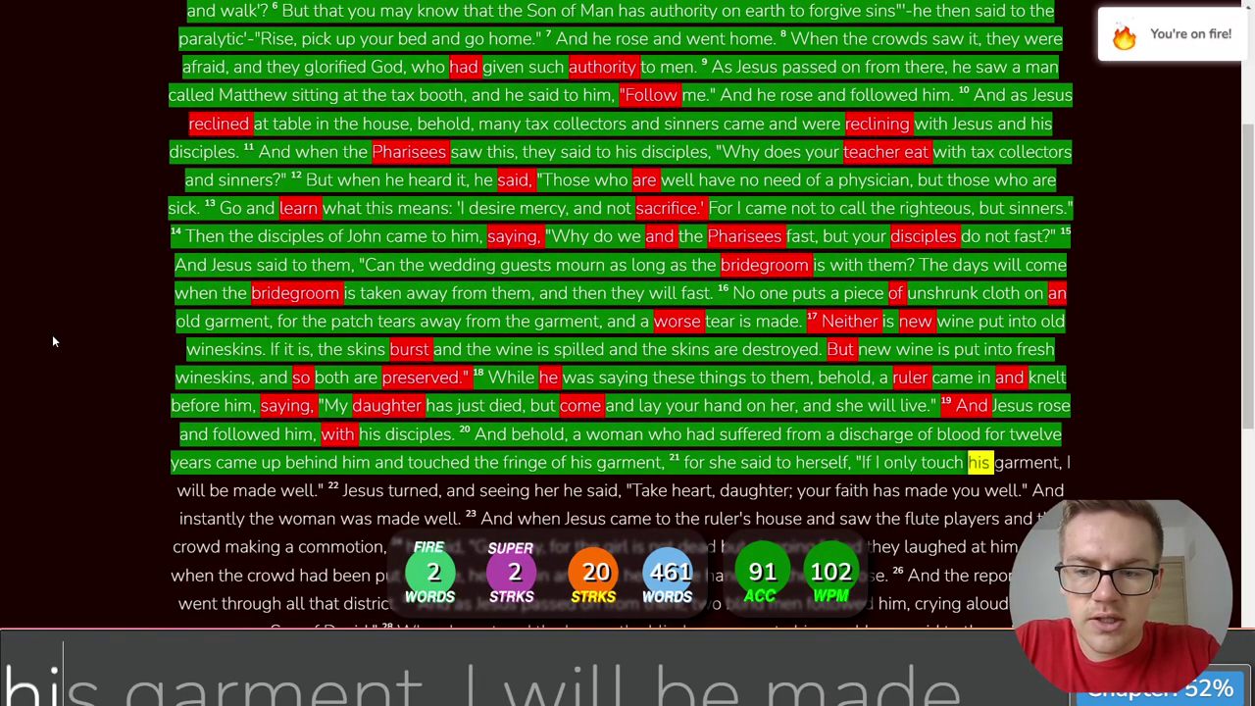
type("ment, I will")
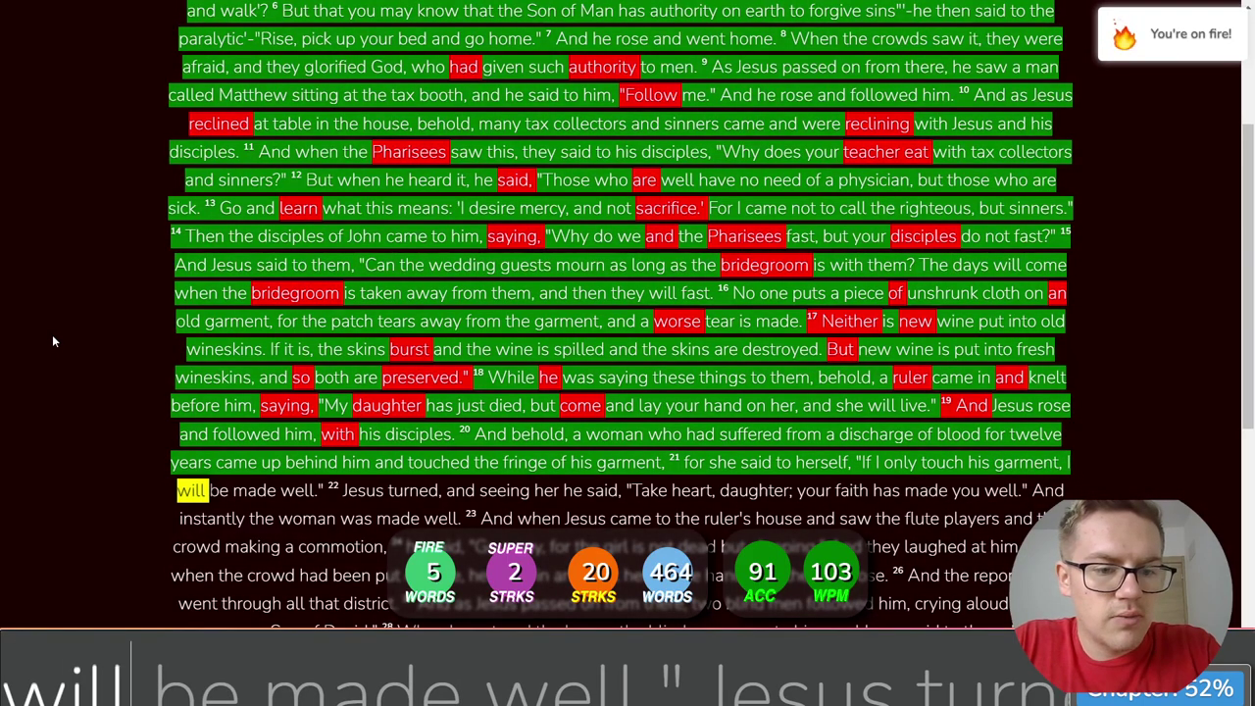
type(" be made well.\" Jesus turne")
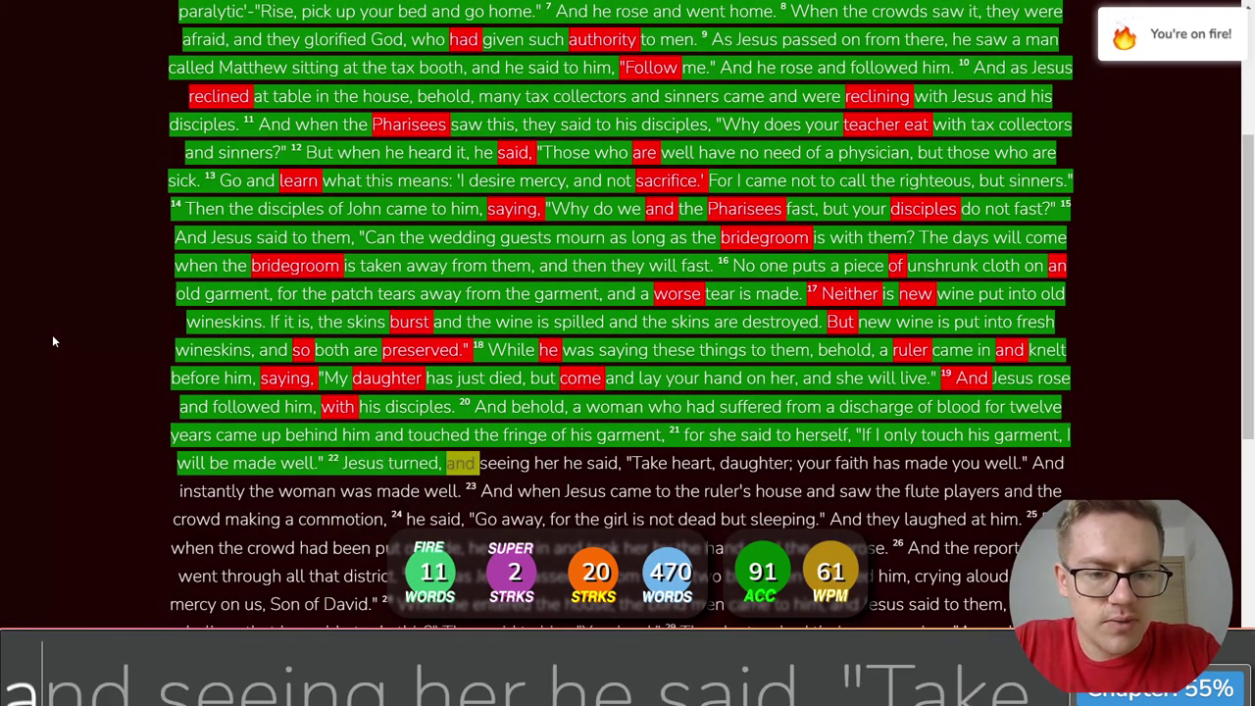
Step: Continue verse 22 from "and seeing her he said" through "Take heart, daughter; your faith has made you well."
type("nd seeing her he sai")
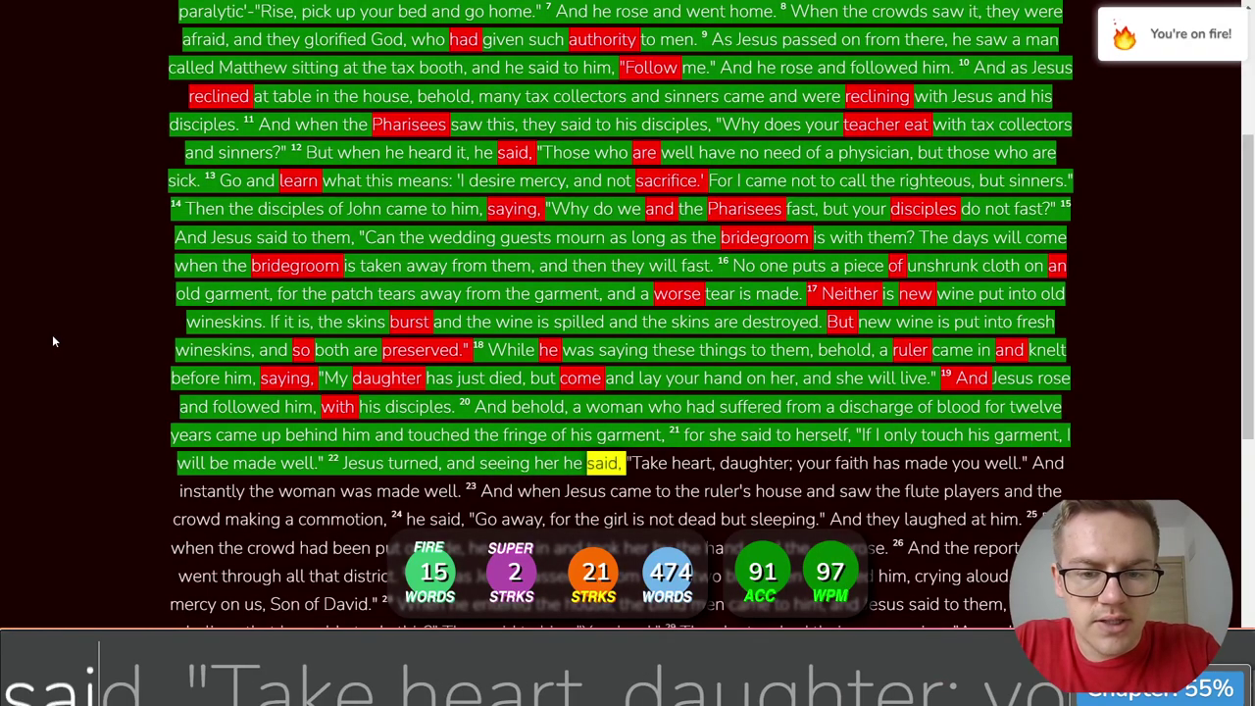
type("d, \"Take hear")
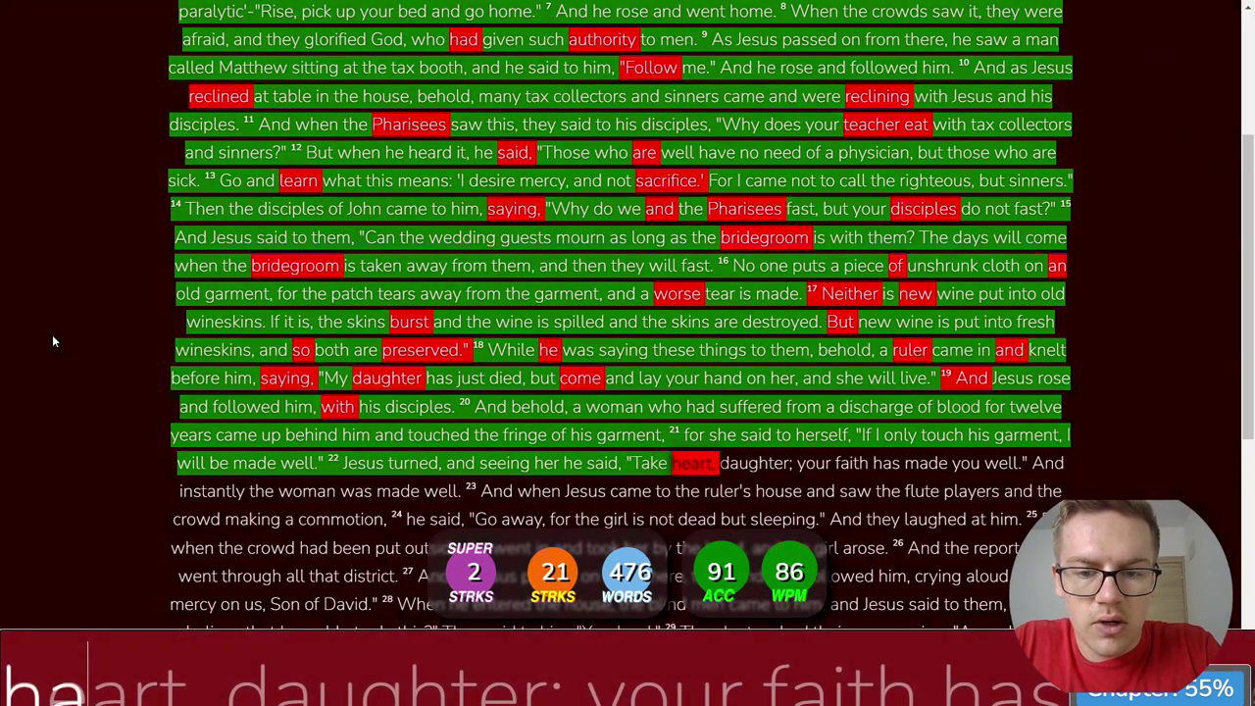
type("t ")
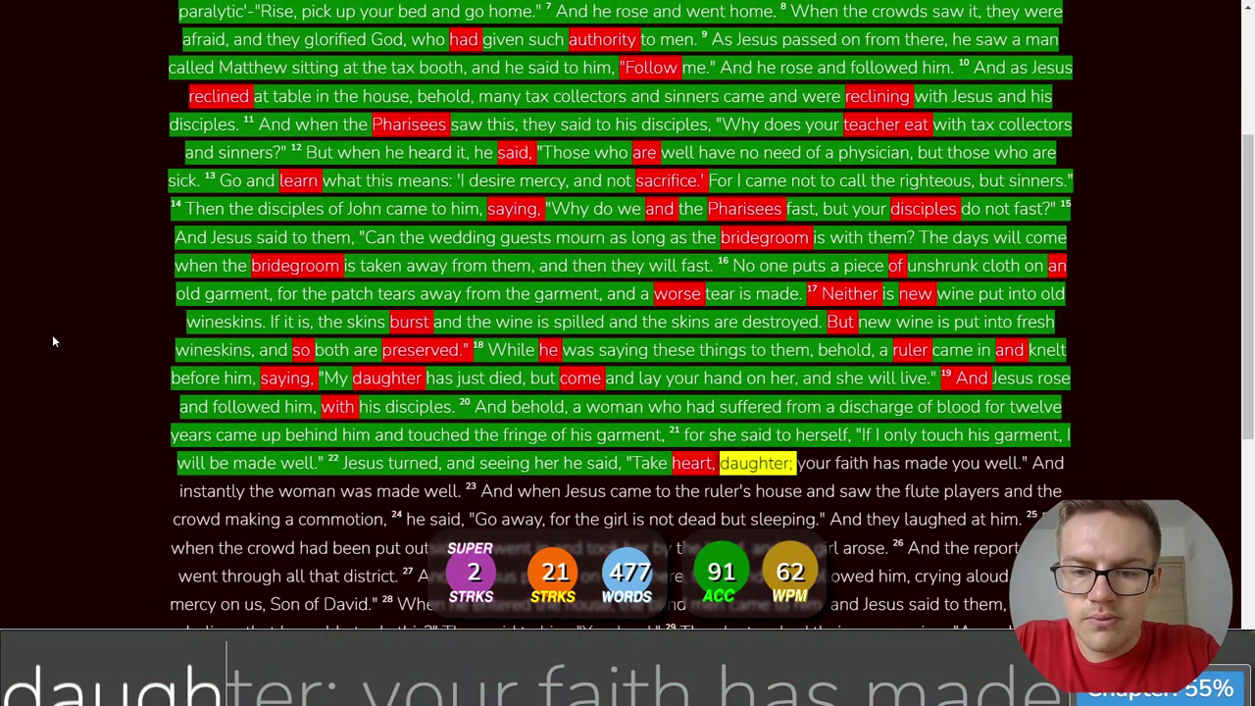
type("daughter your faith ")
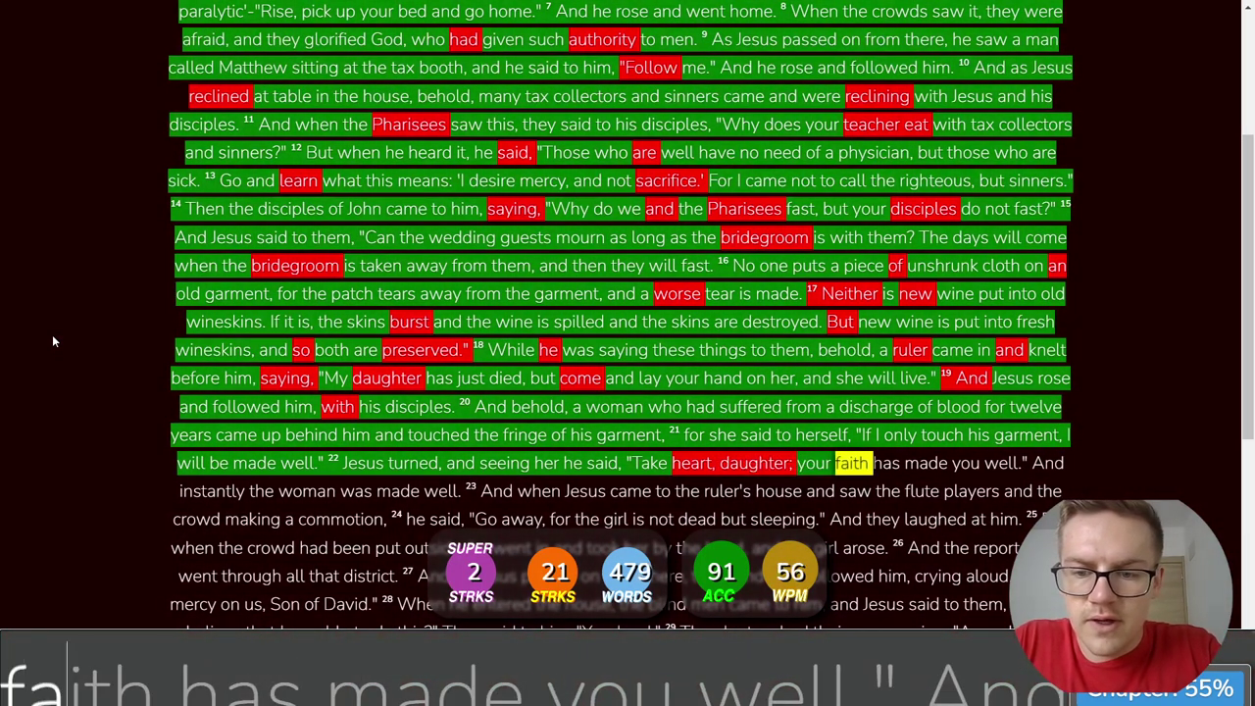
type("has made you well.\" ")
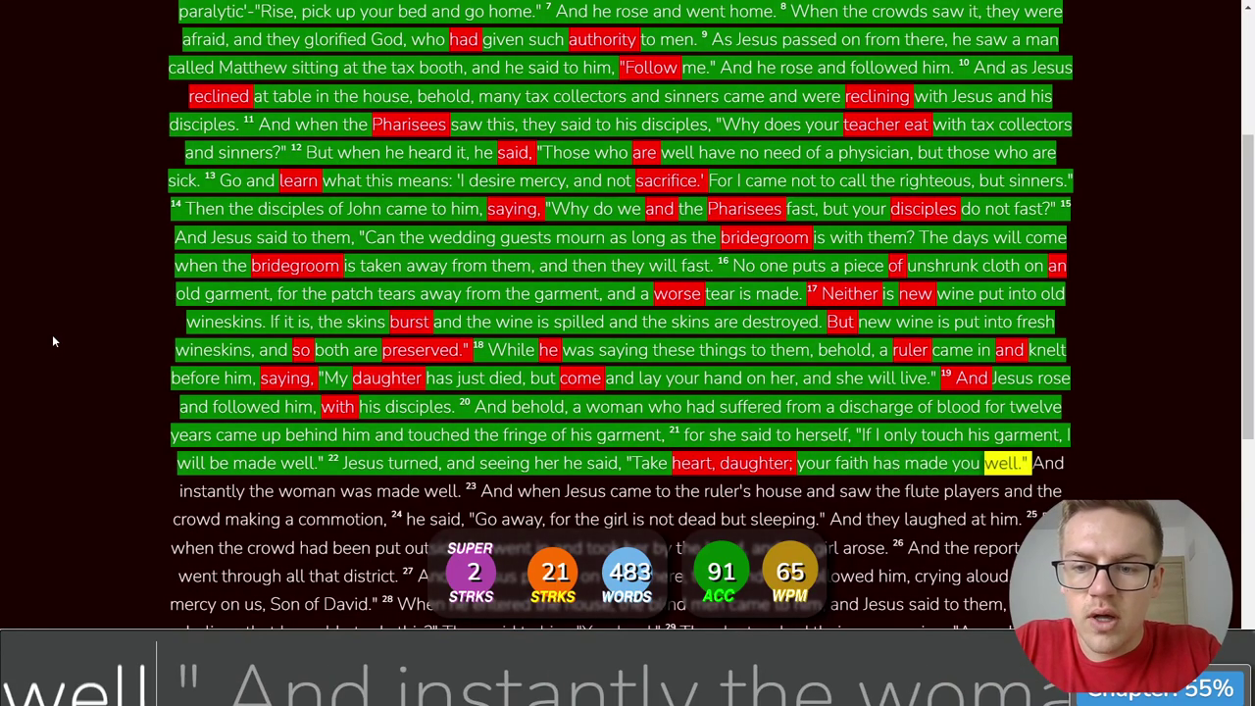
Step: Complete verse 22 with "And instantly the woman was made well." and start verse 23 with "And when Jesus"
type("ANd ")
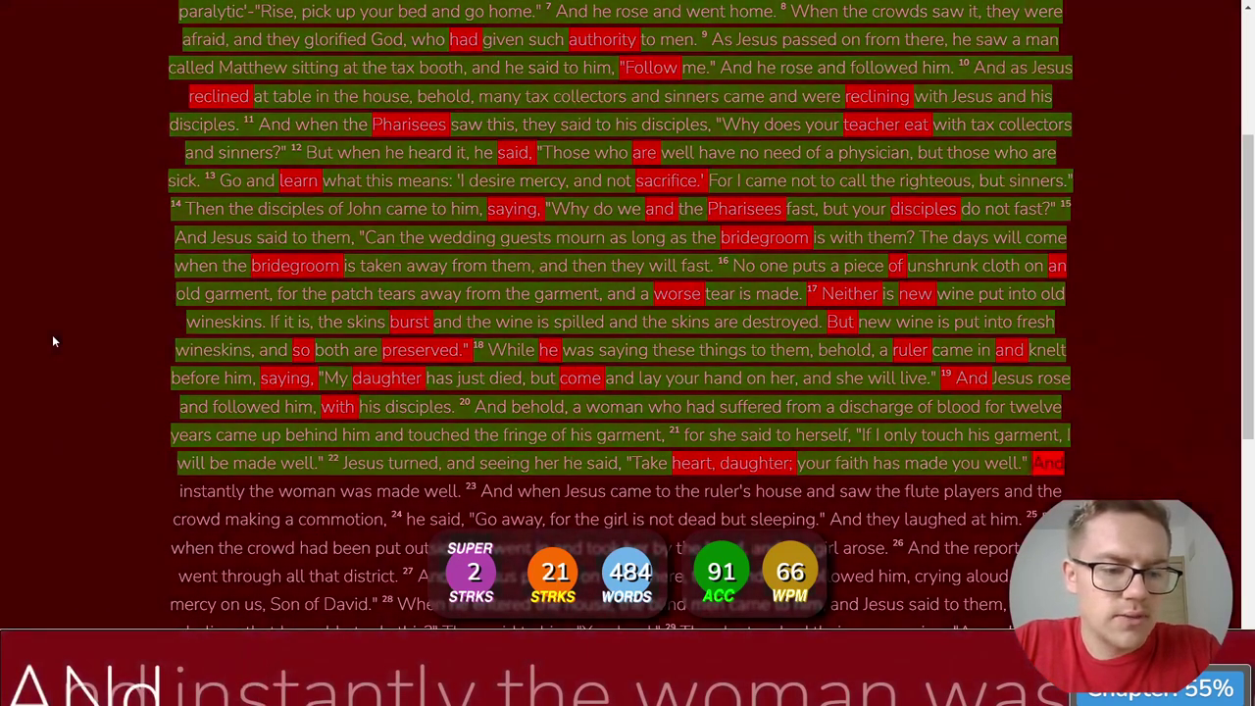
type("instantly the woman was ")
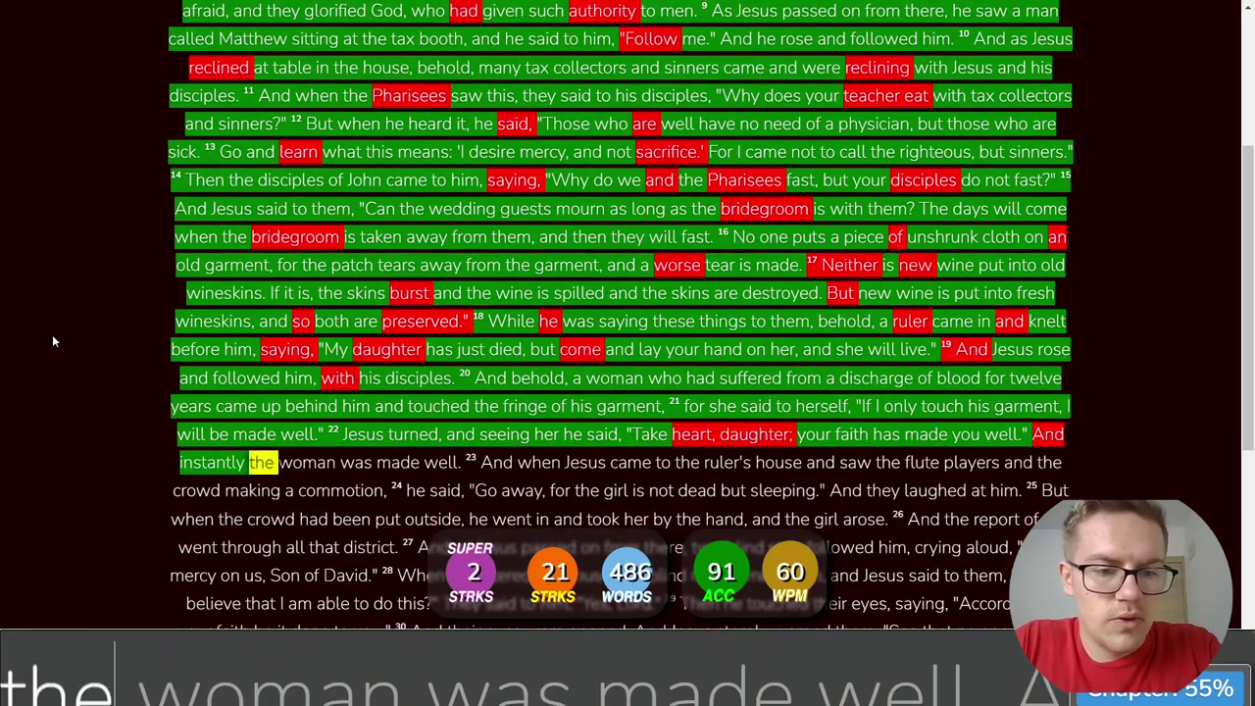
type("made ")
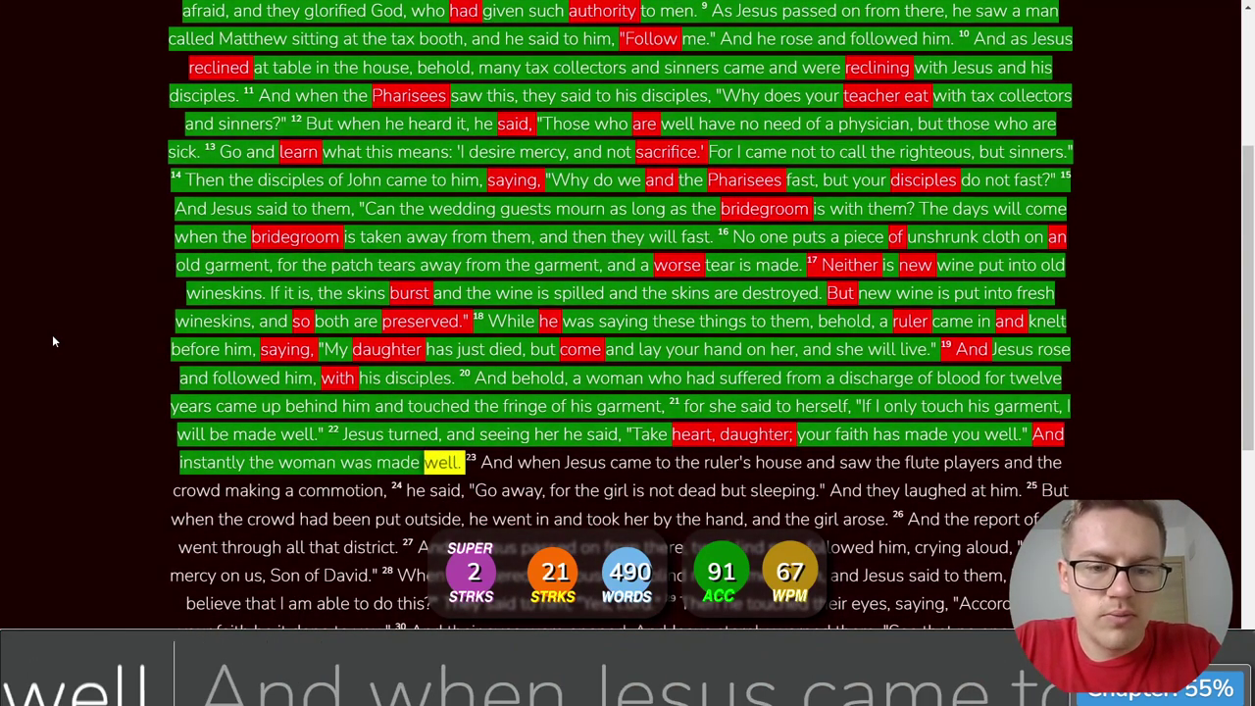
type("well. And when Jesus ")
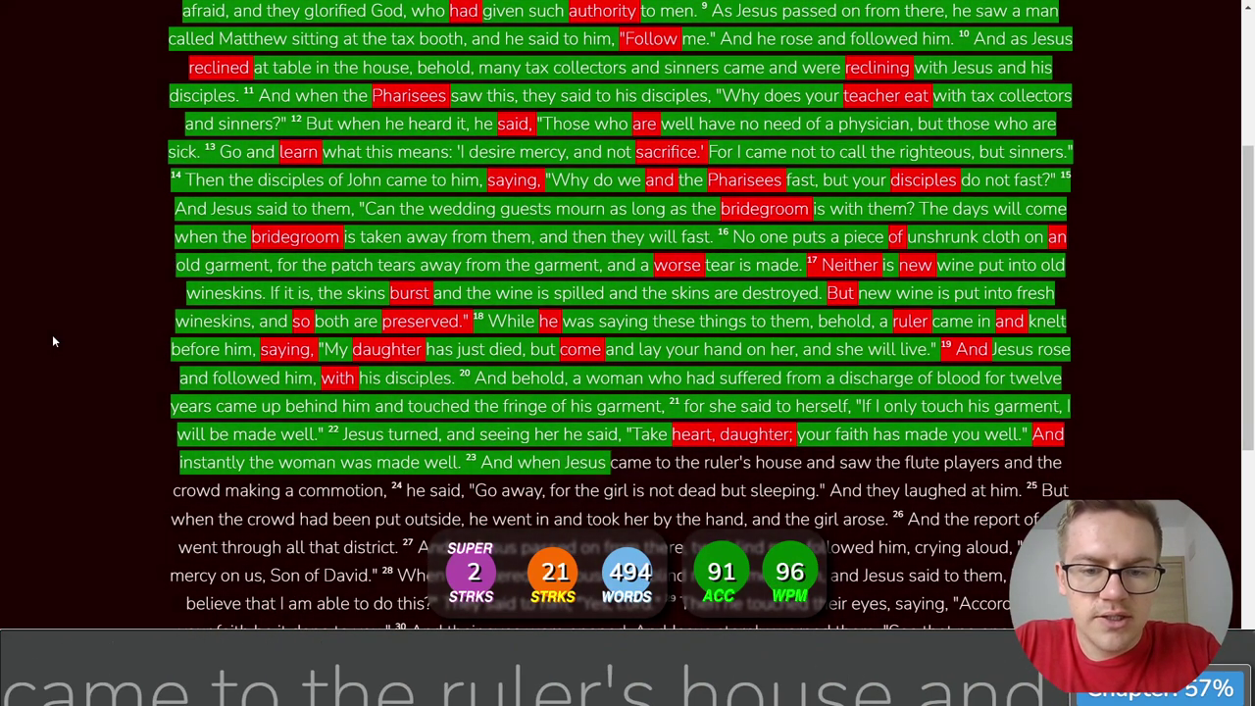
Step: Enter the rest of verse 23, from "came to the ruler's house" through "making a commotion,", and begin verse 24 with "he"
type("came to the rulerr'sho")
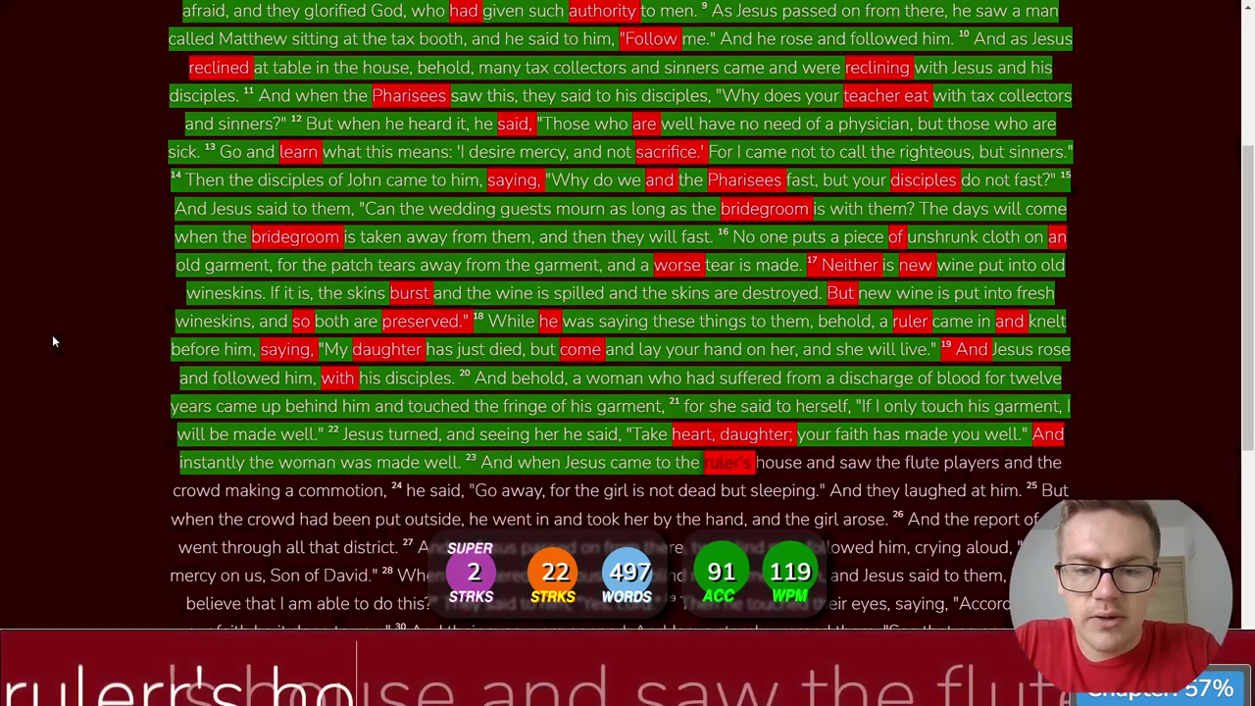
key("BackSpace")
key("BackSpace")
type("ho")
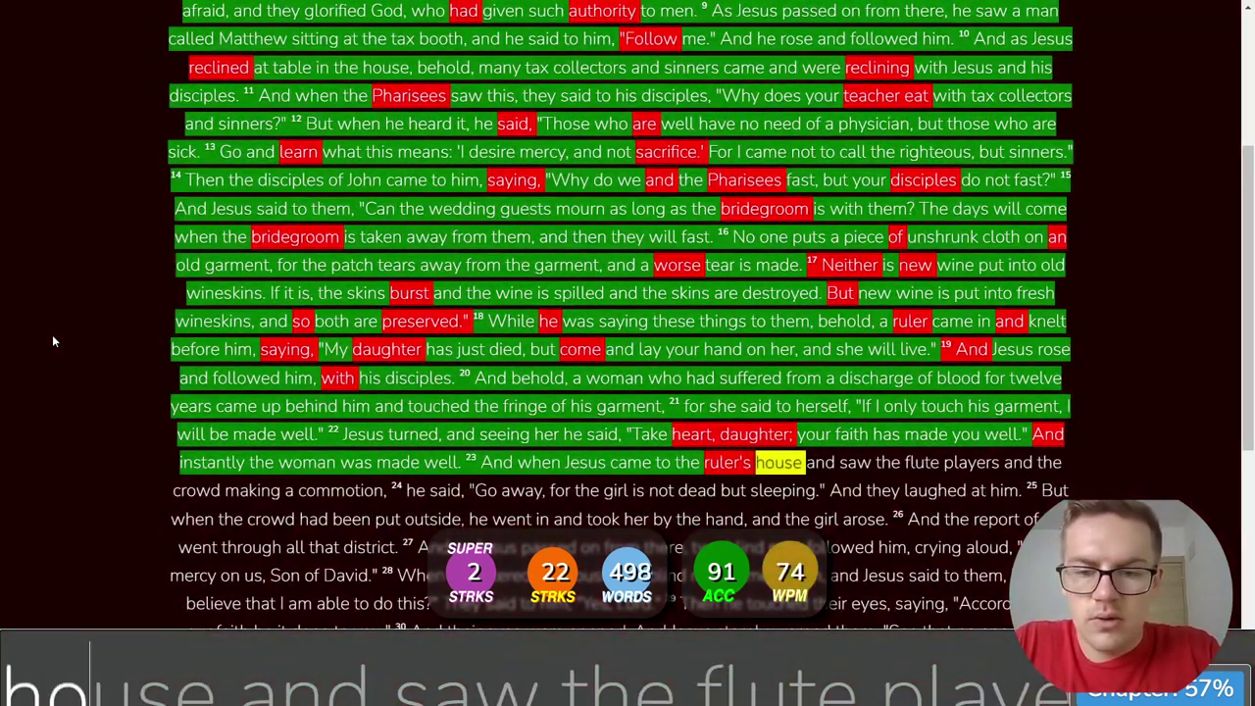
type("use and saw the flute p")
type("l")
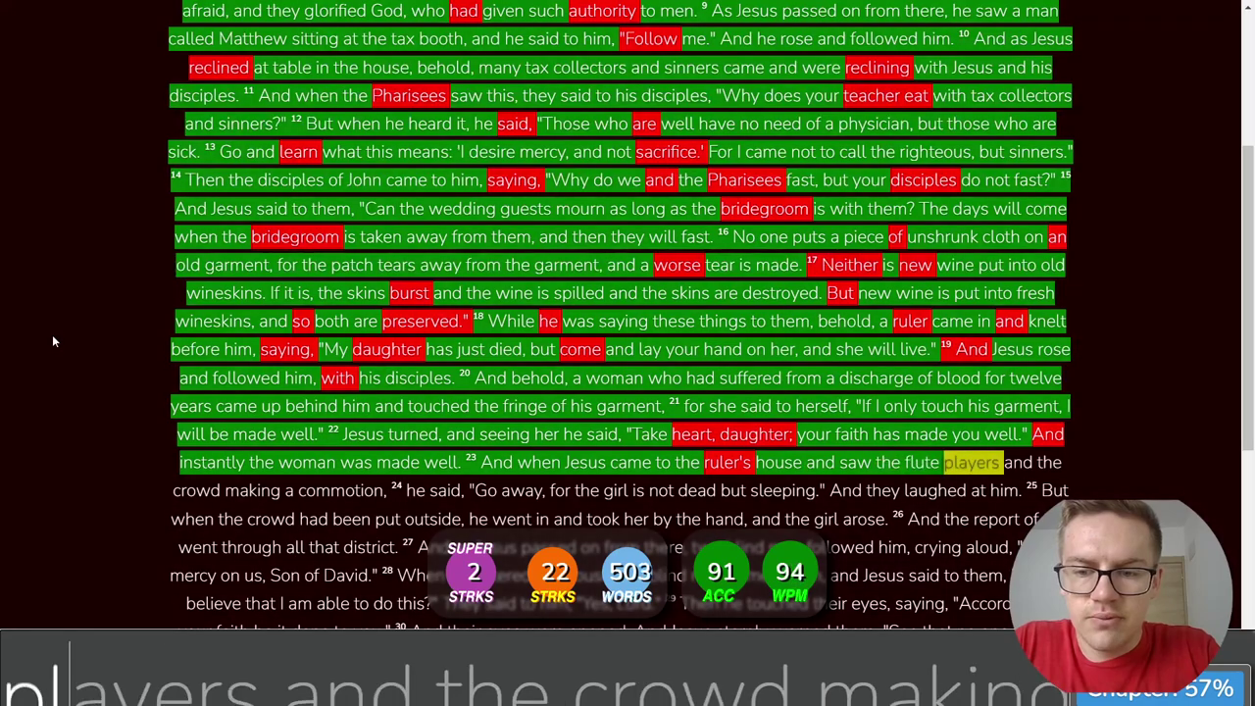
type("ayers and the crowd making a c")
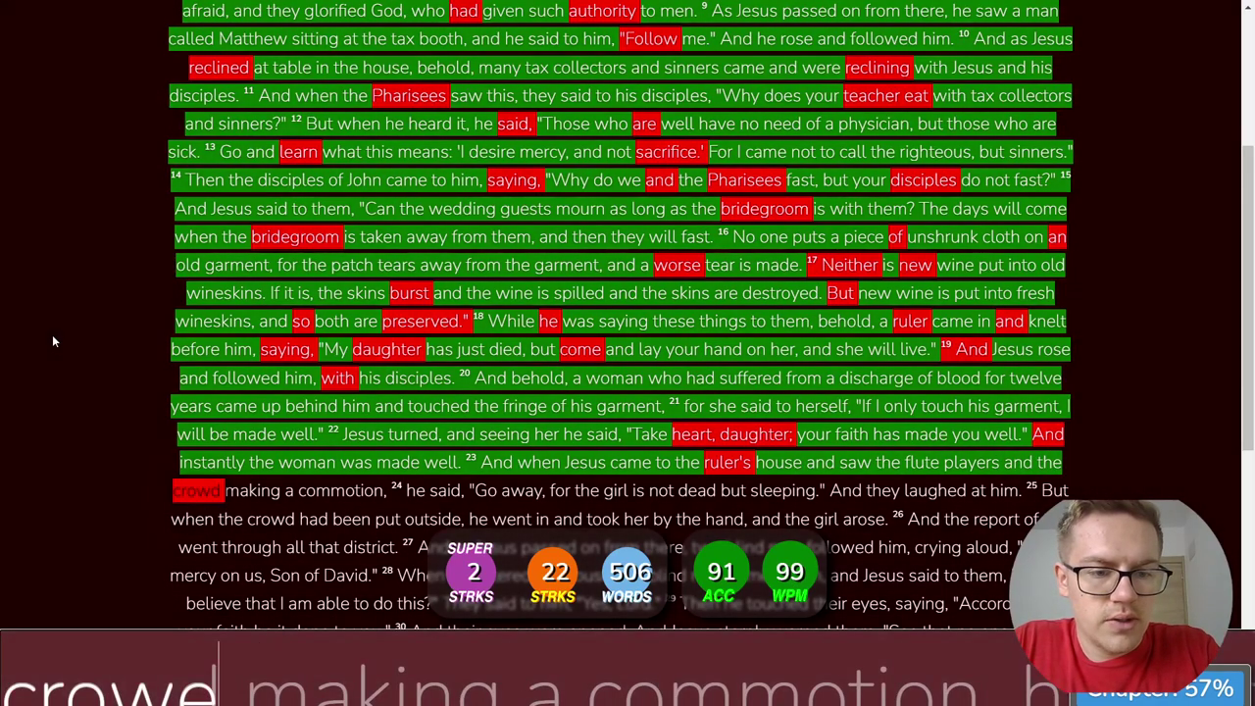
type("ommotion, he ")
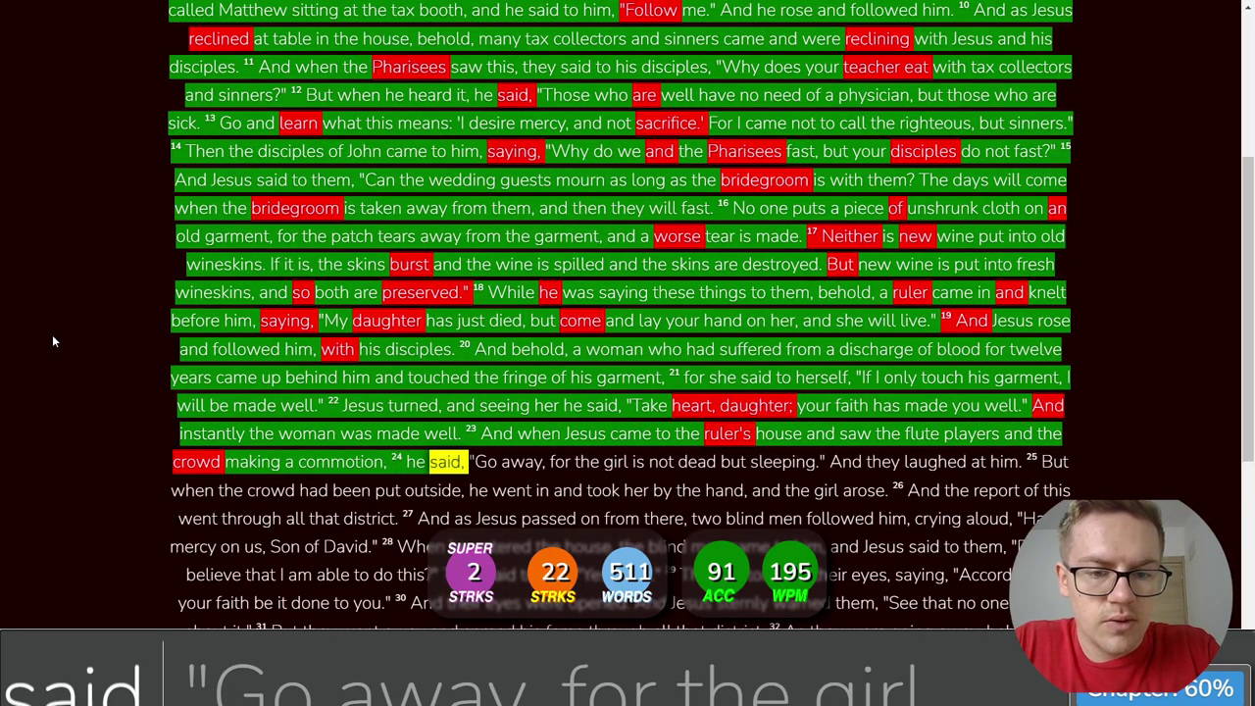
Step: Enter the rest of verse 24, from "said, "Go away" through "laughed at him.", and start verse 25 through "the crowd had been put"
type("said, \"Go ")
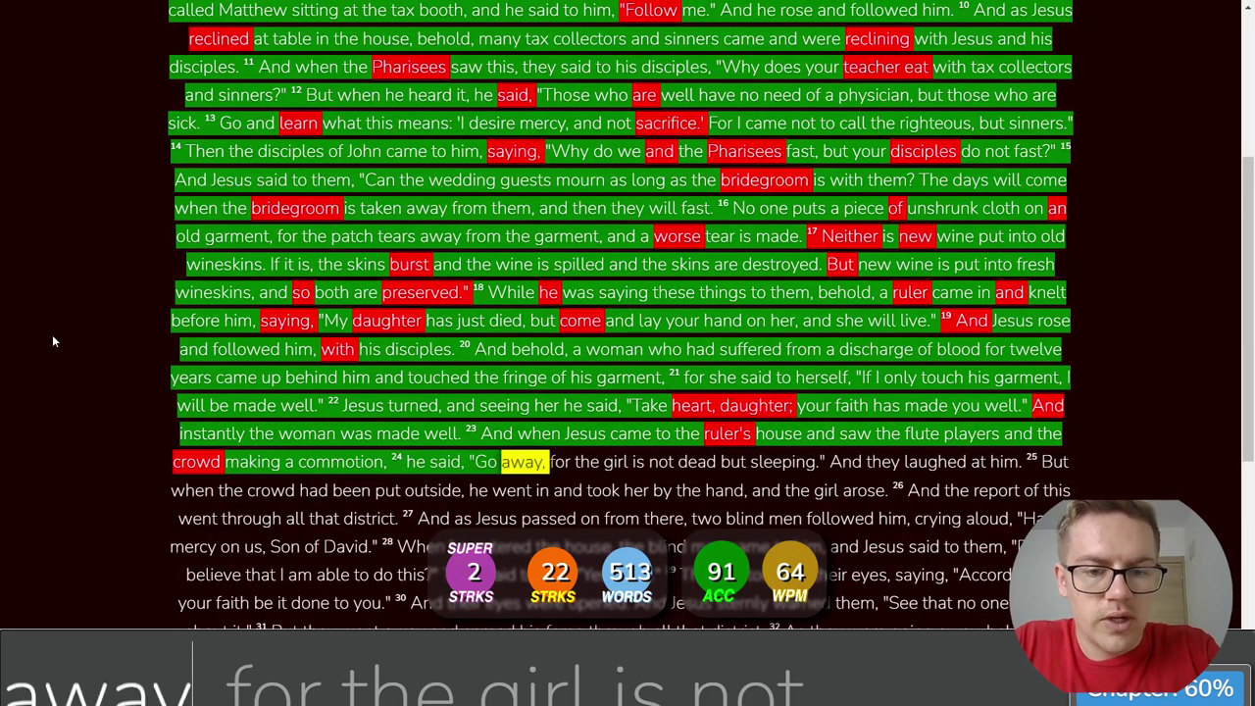
type("away, for the girl is not dead ")
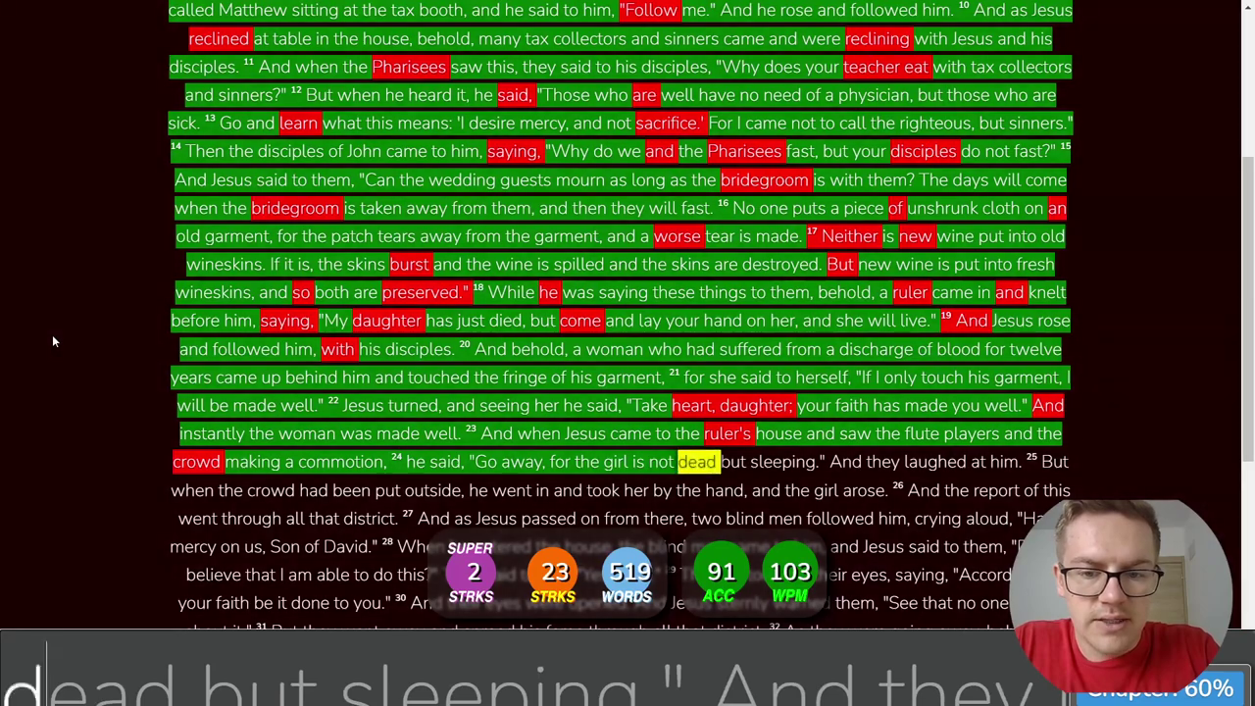
type("but s")
type("leeping")
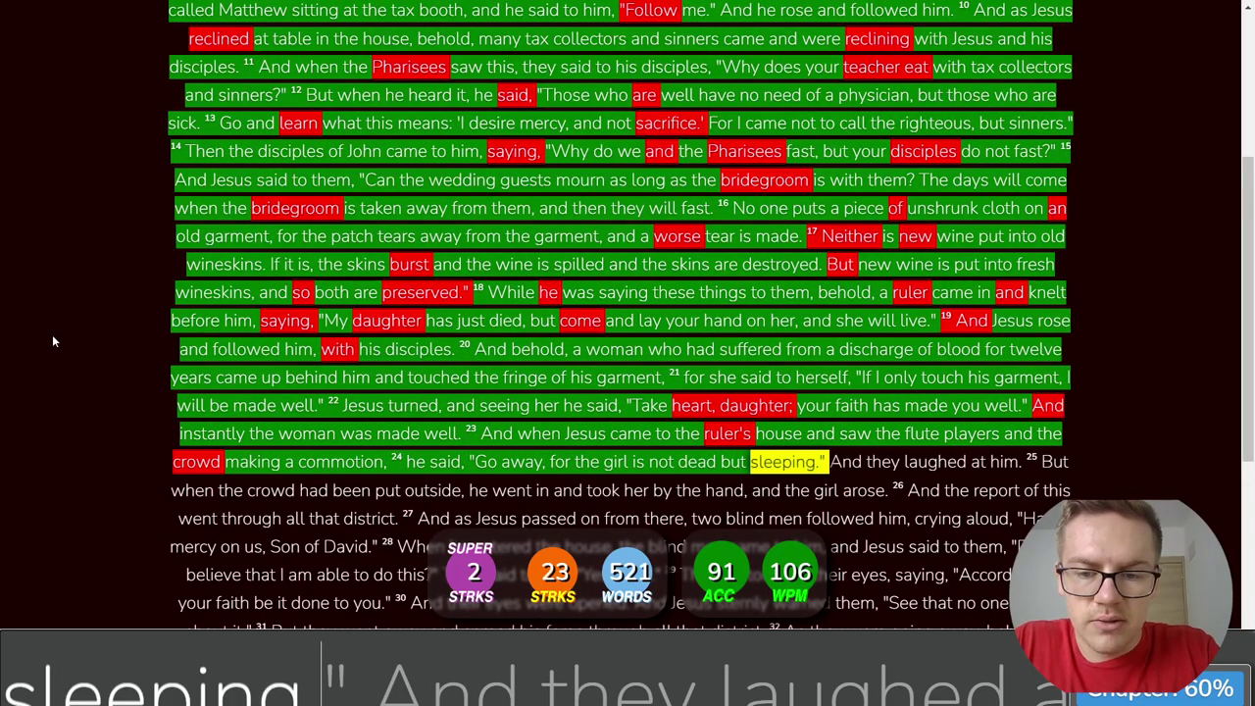
type(".\" And they ")
type("laugh")
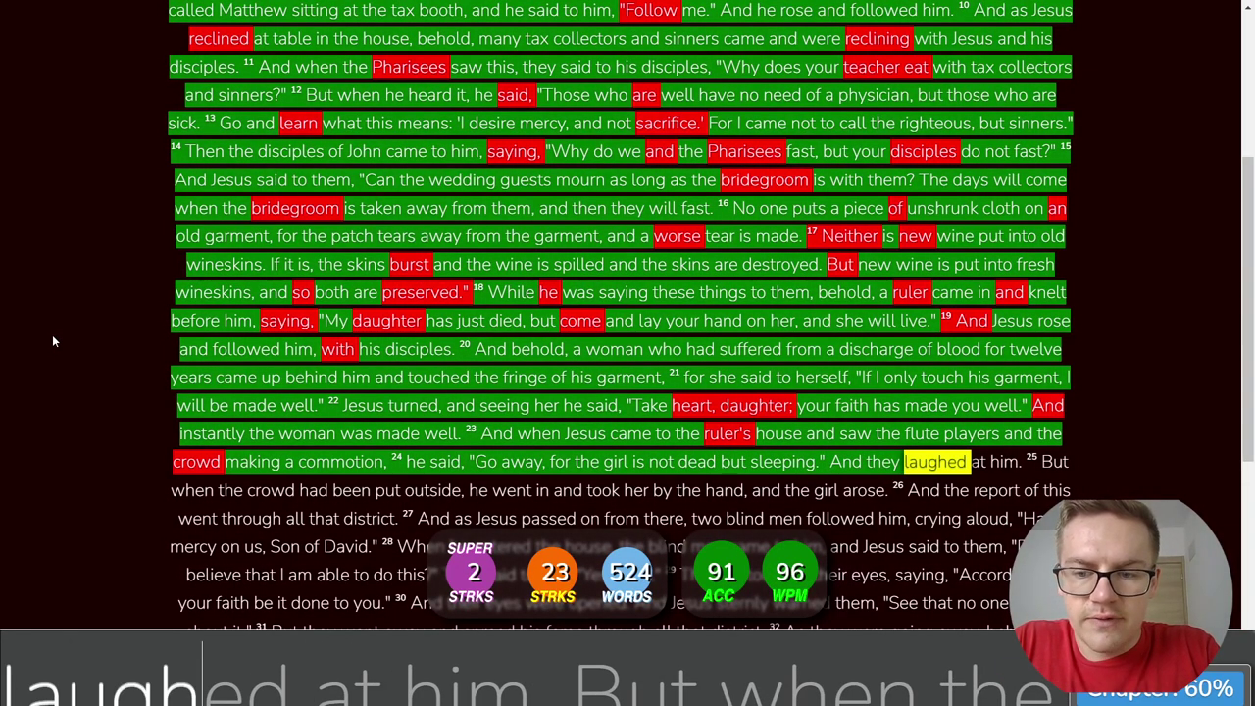
type("e")
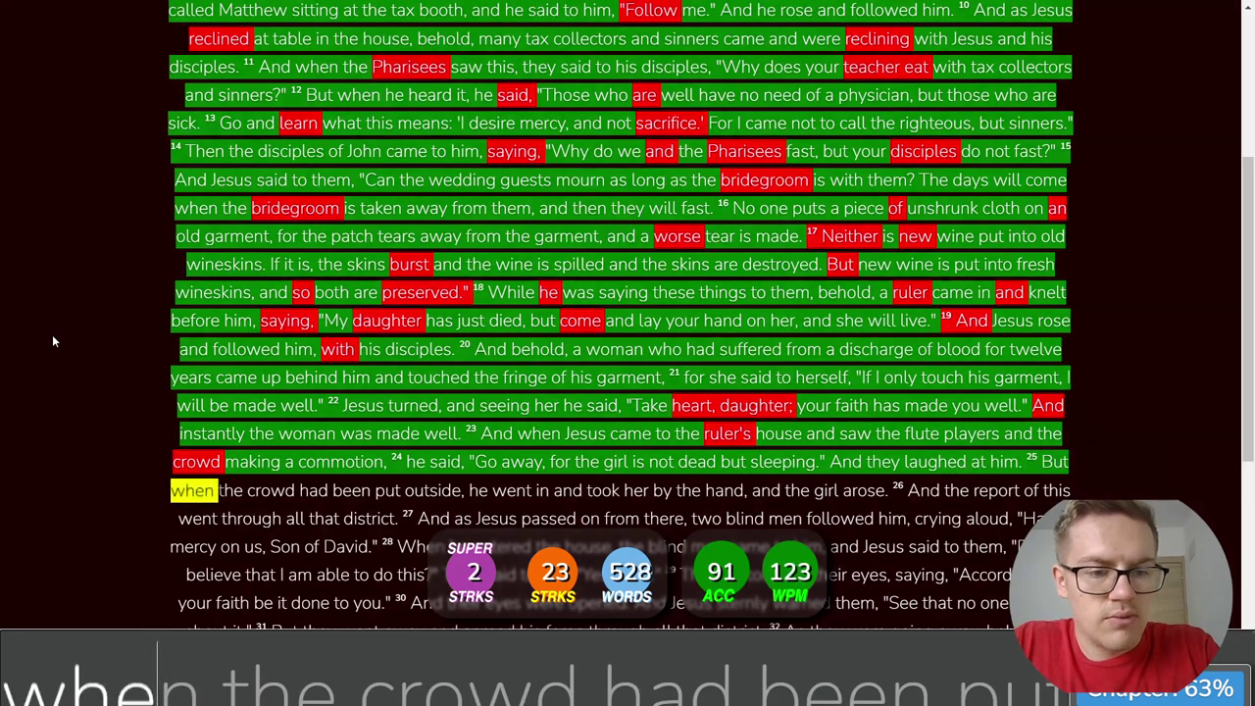
type("d at him. But when the crowd had been put ")
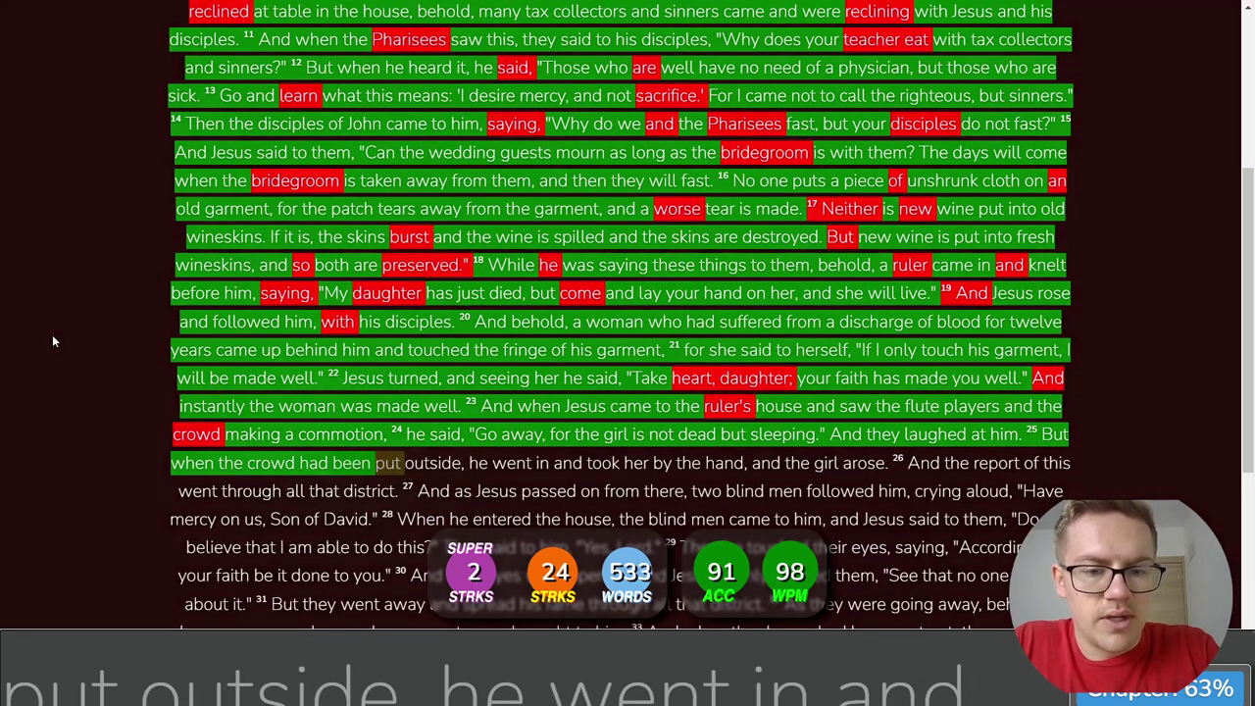
Step: Continue verse 25 with "outside, he went in and took her by the hand, and the girl" and begin the word "arose"
type("outside, he went")
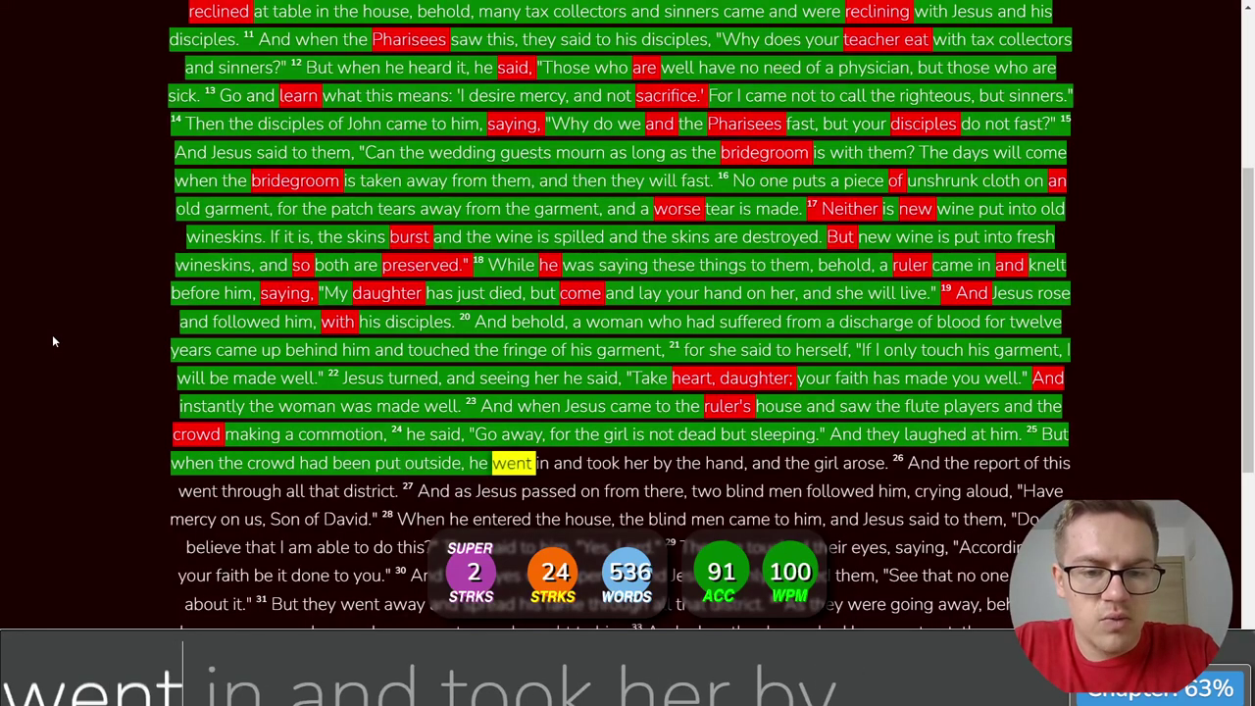
type(" and tot")
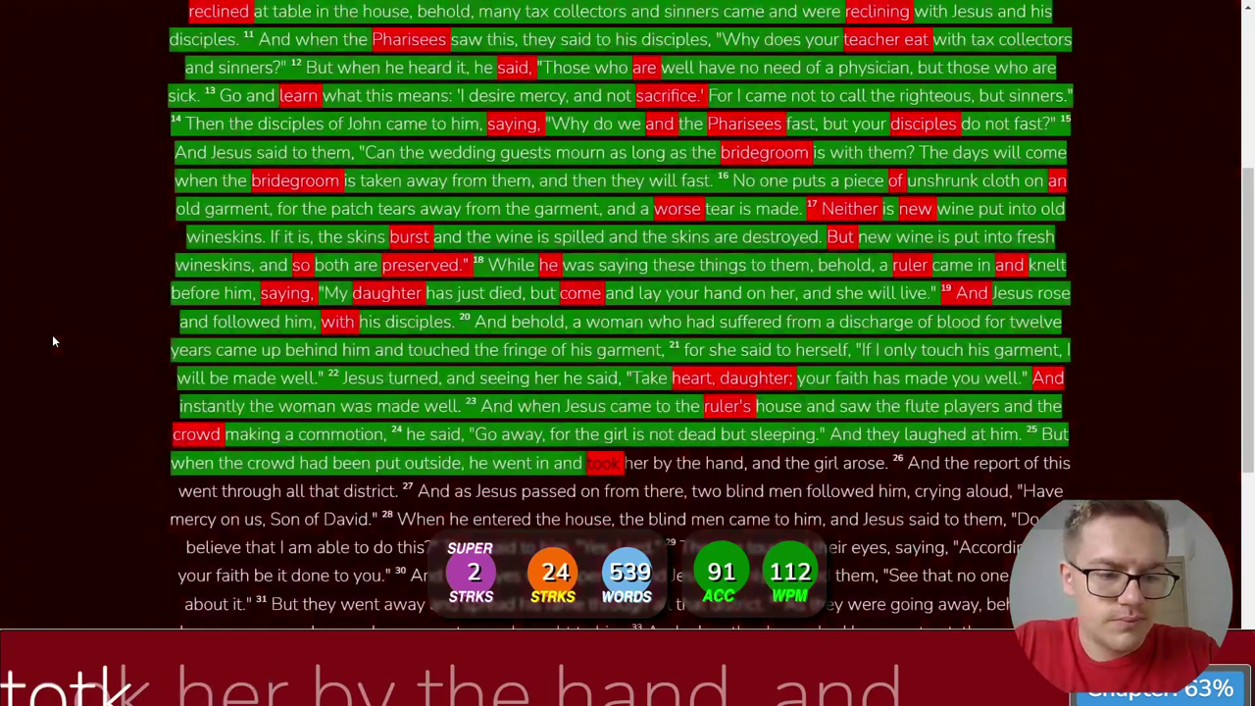
key("BackSpace")
type("ok hethe hand, and the ")
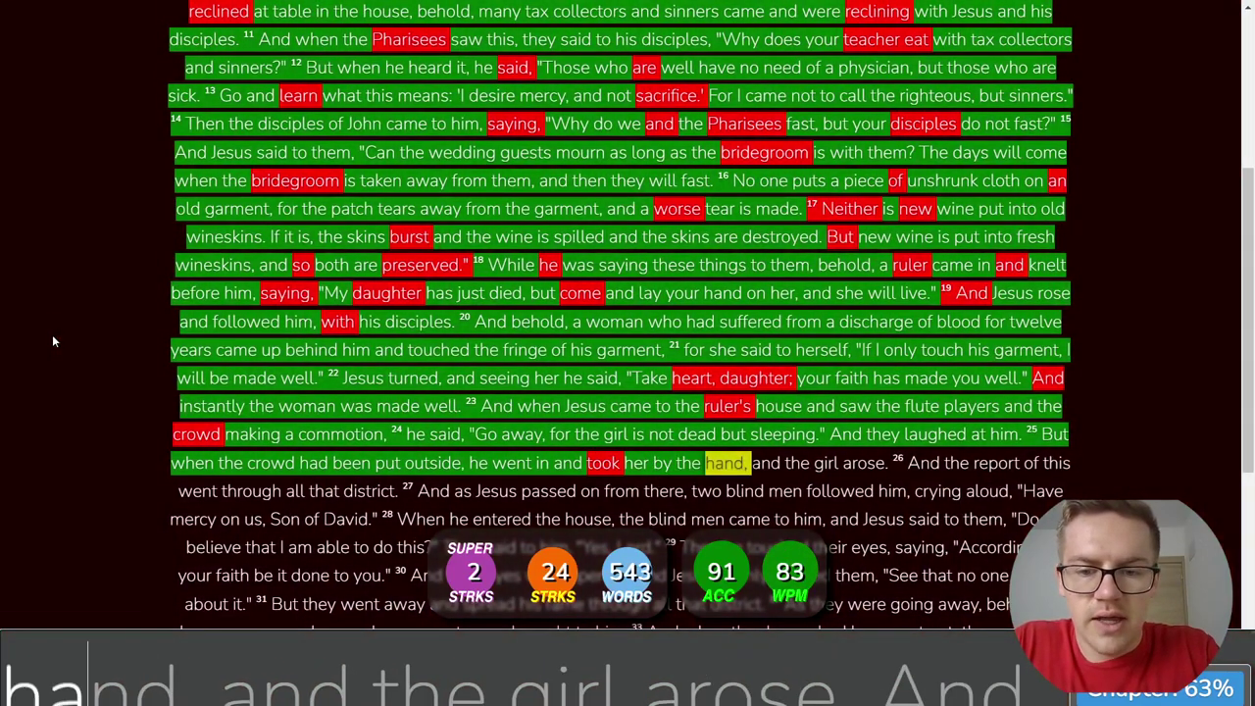
type("gir")
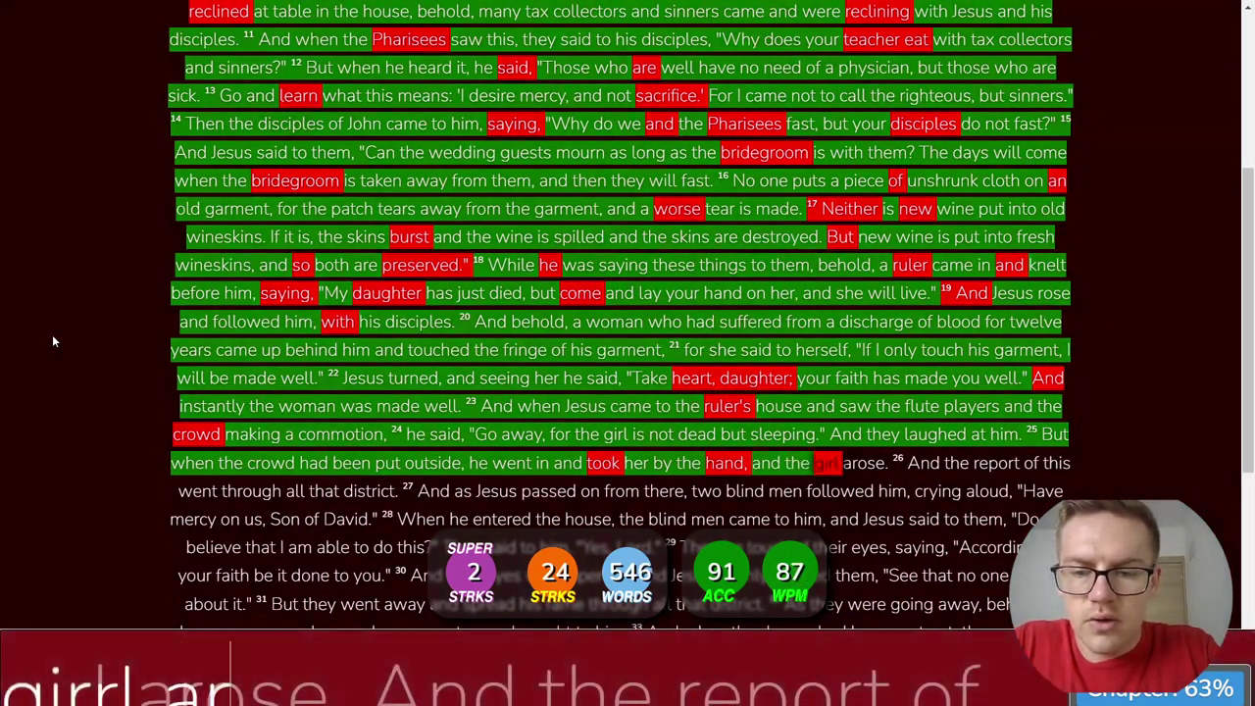
type("l a")
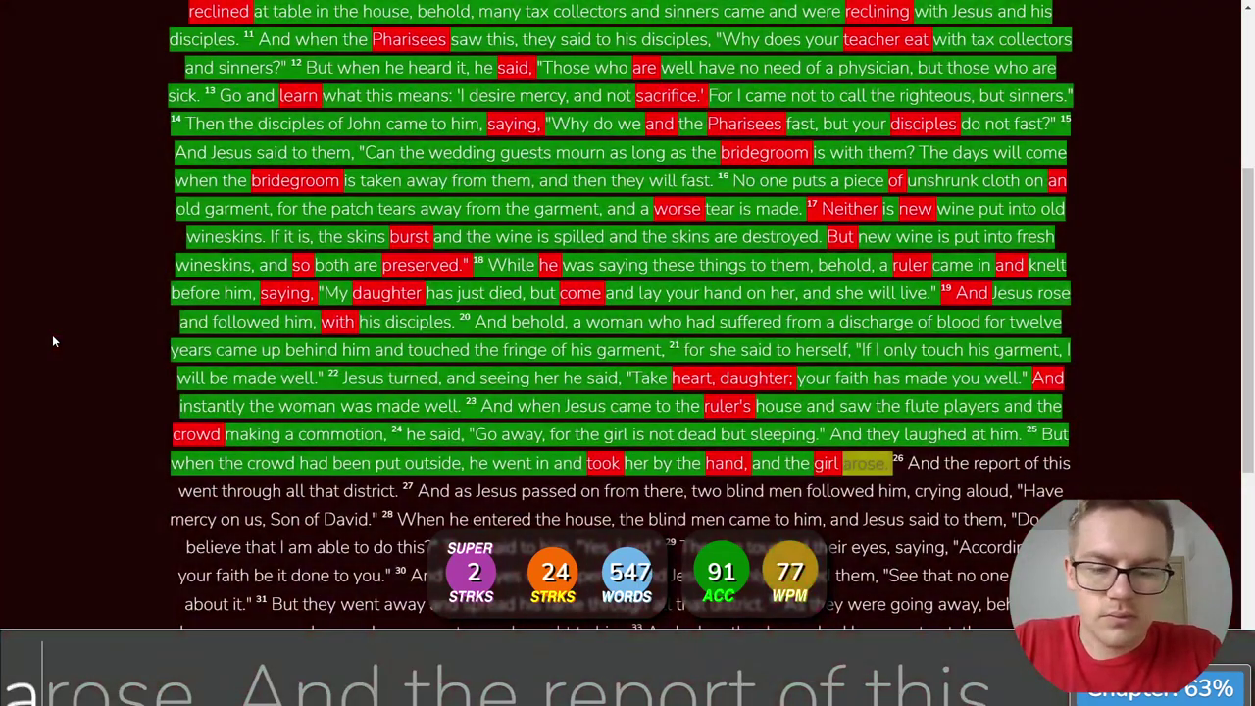
type("r")
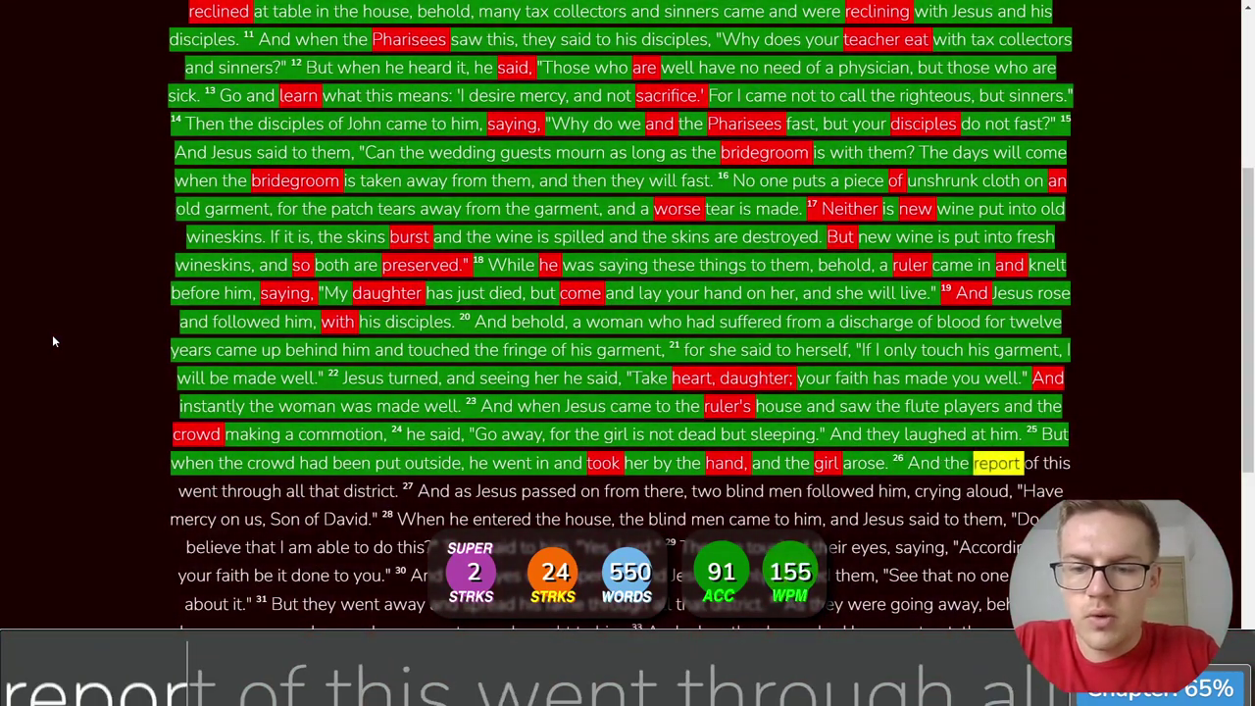
Step: Finish verse 25 with "arose.", enter verse 26 through "went through all that district.", and start verse 27 with "And as Jesus passed"
type("ose. And the report of this went throm")
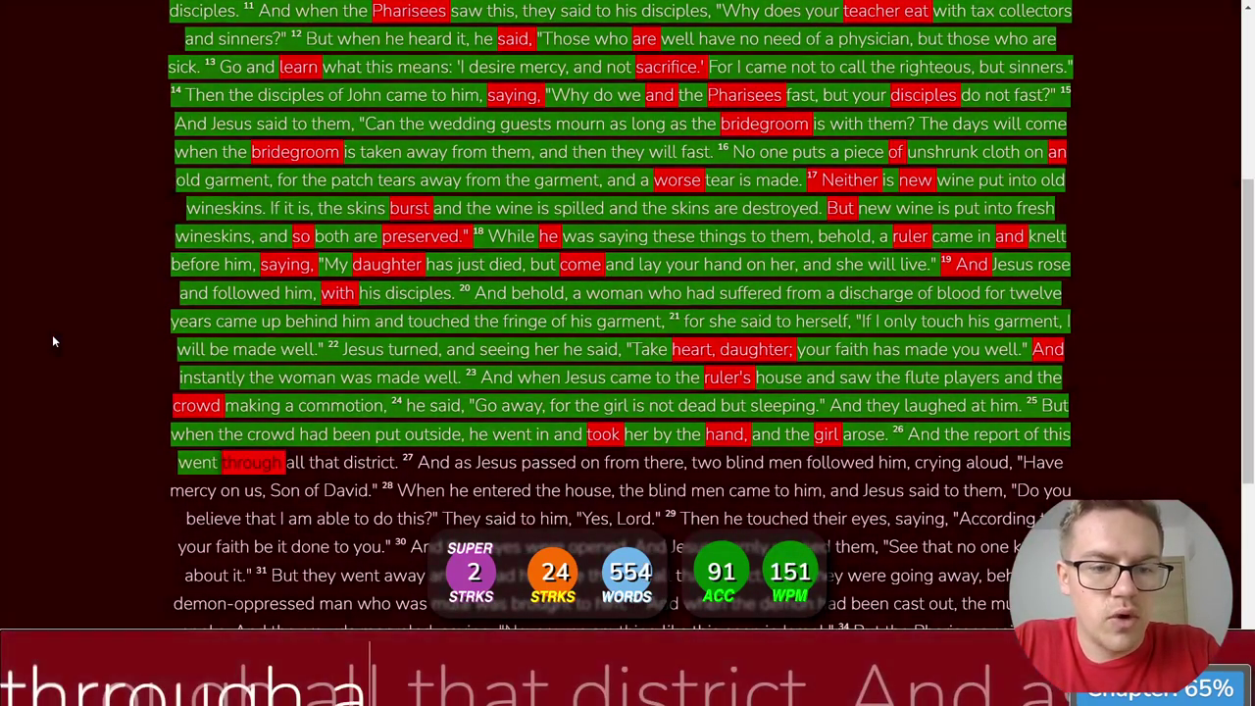
key("BackSpace")
key("BackSpace")
type("ough")
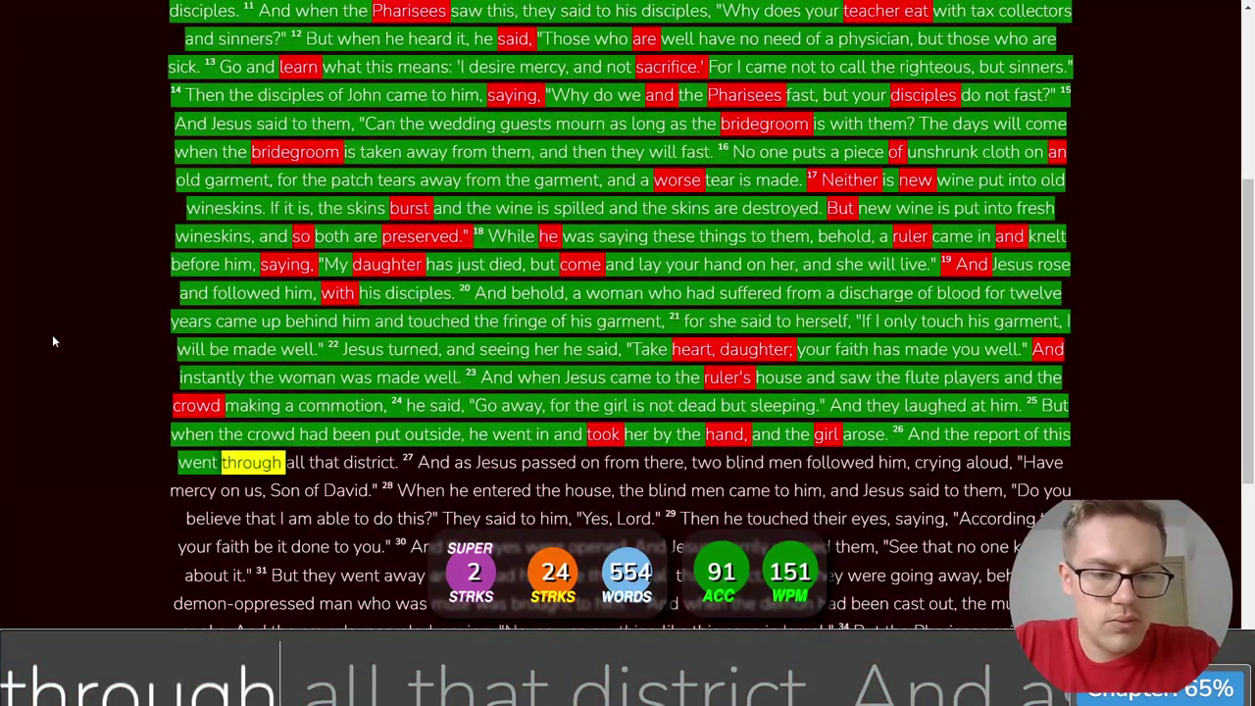
type(" all")
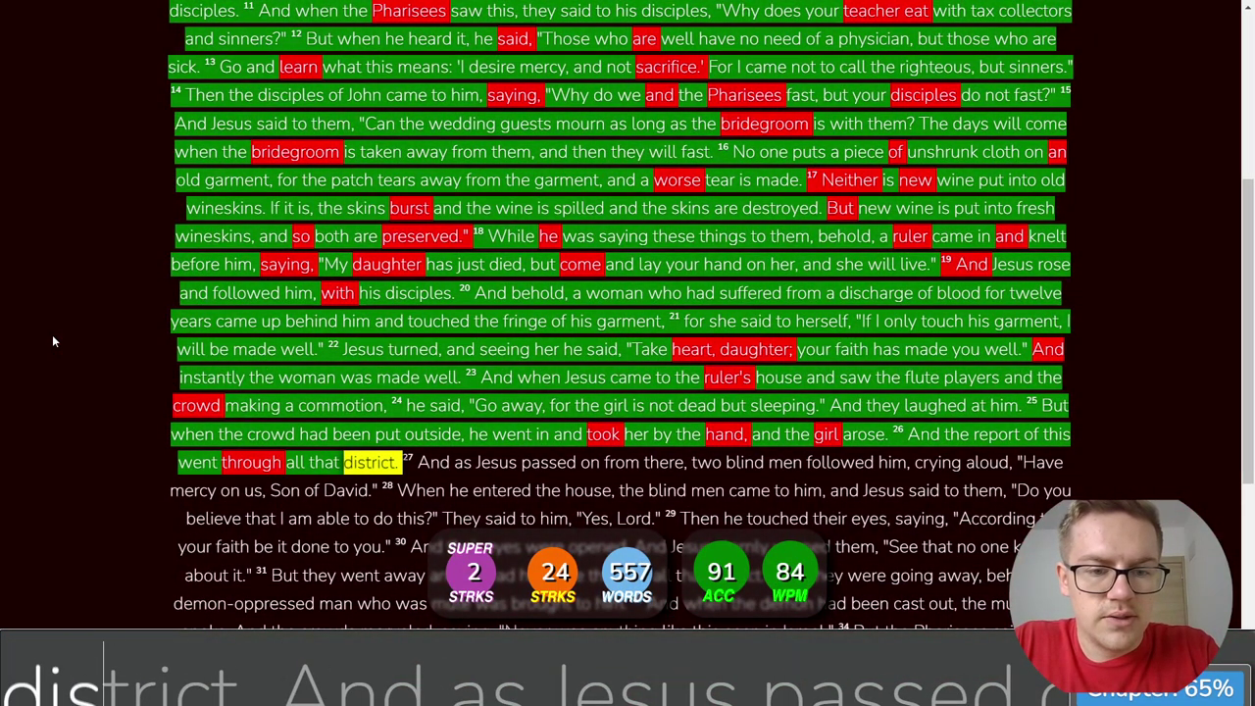
type("district. And as Jesus passed o")
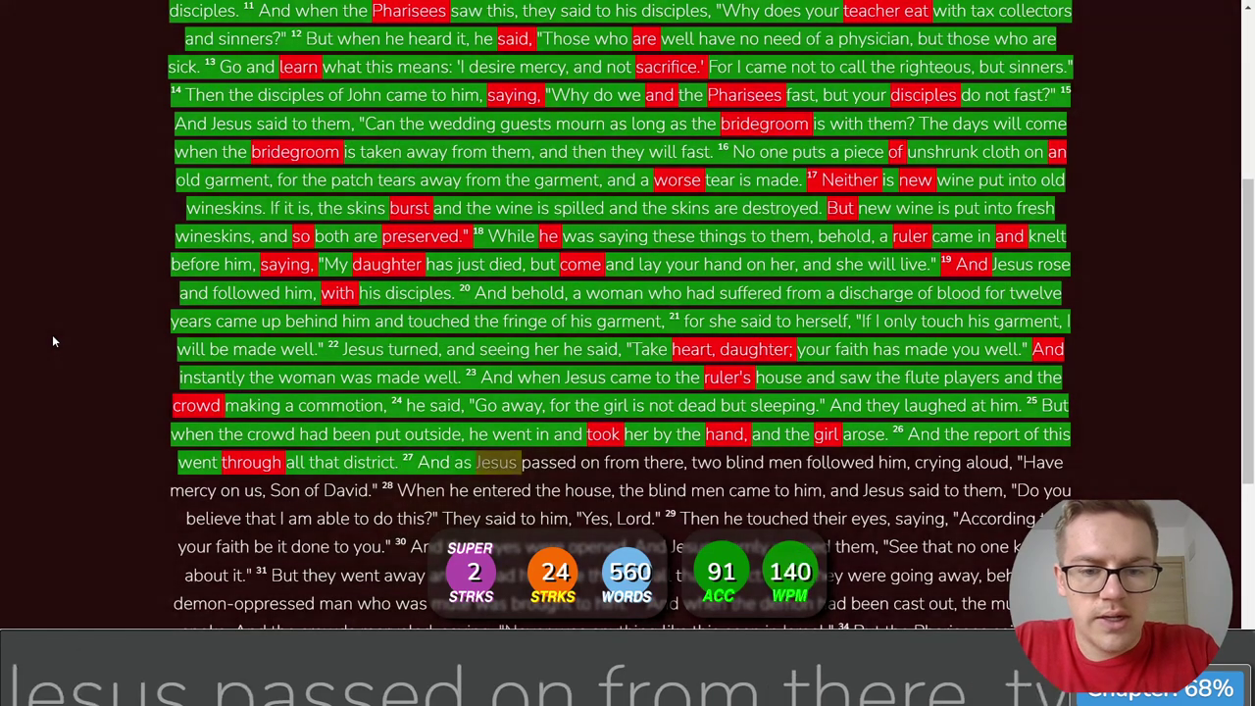
Step: Enter the rest of verse 27, from "on from there, two blind men" through "Son of David."", and start verse 28 with "When he"
type("n from there, two be")
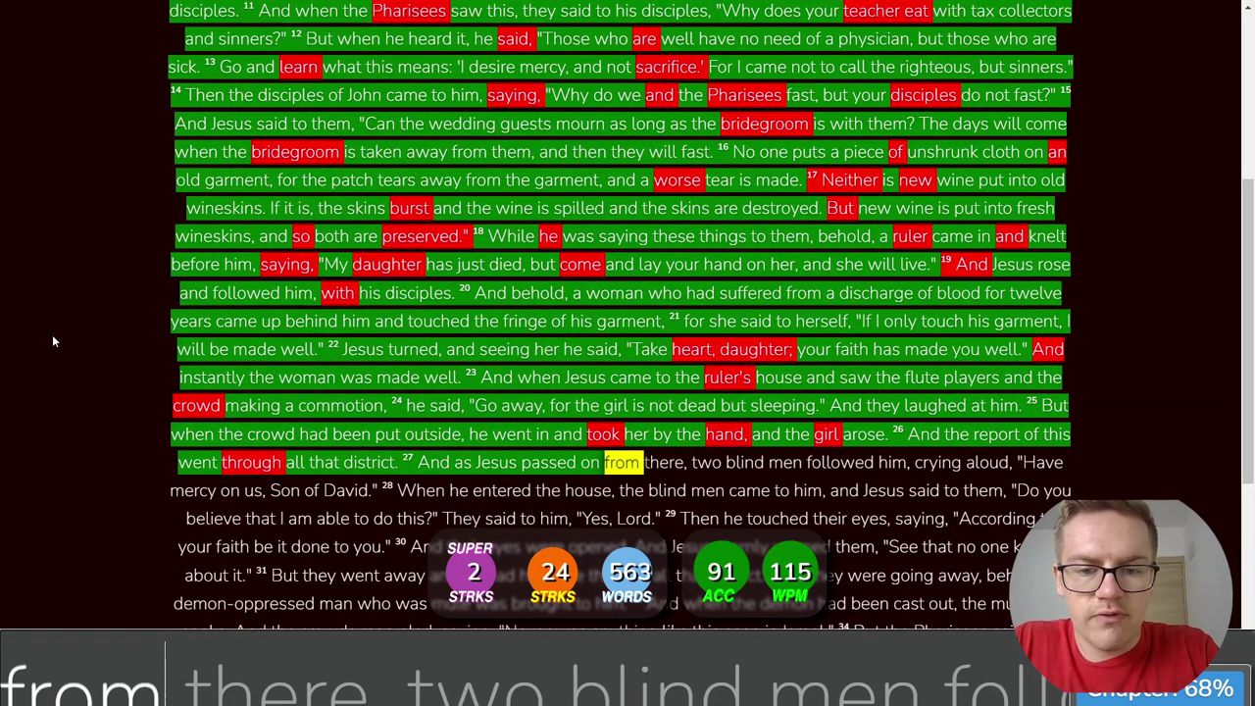
key("BackSpace")
type("li")
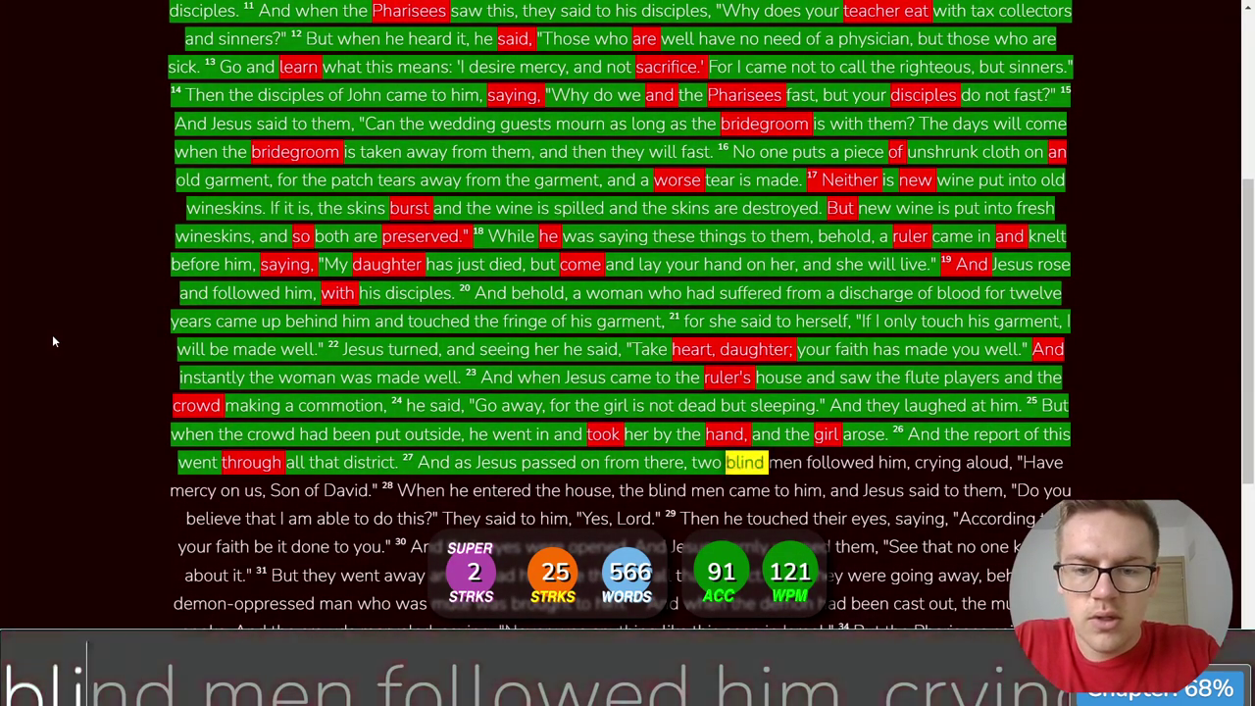
type("nd men followed him, crying ")
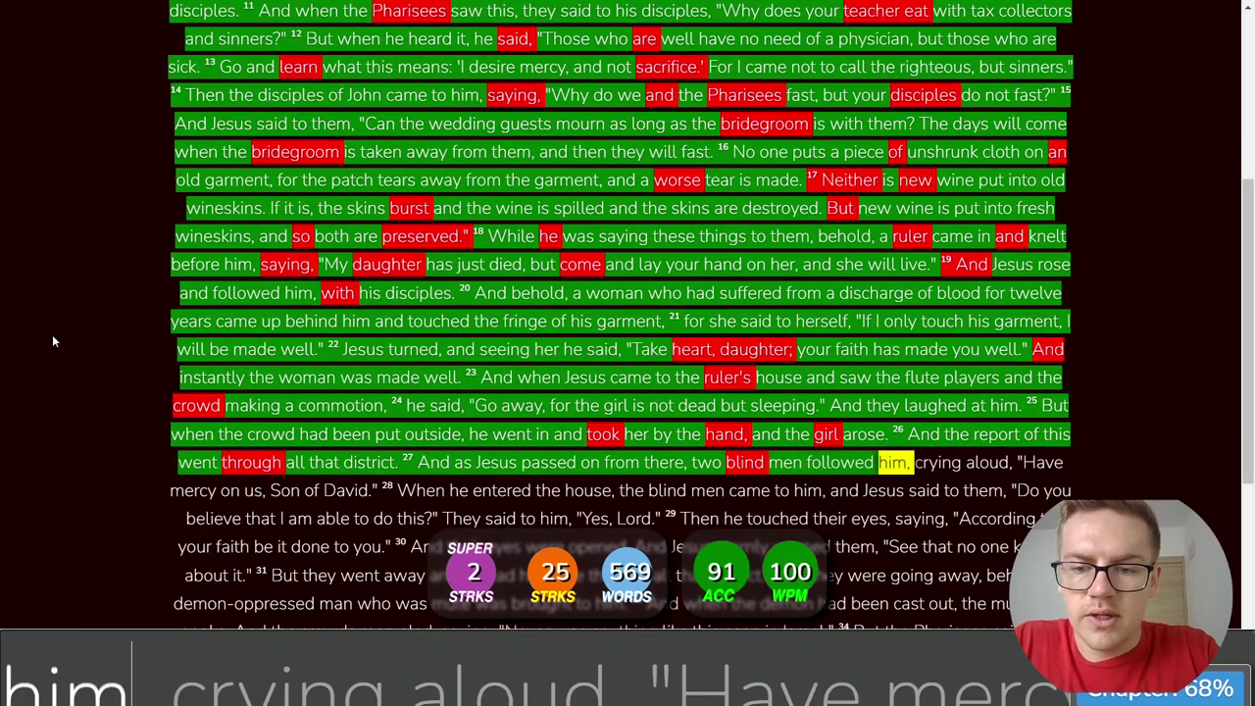
type("aloud")
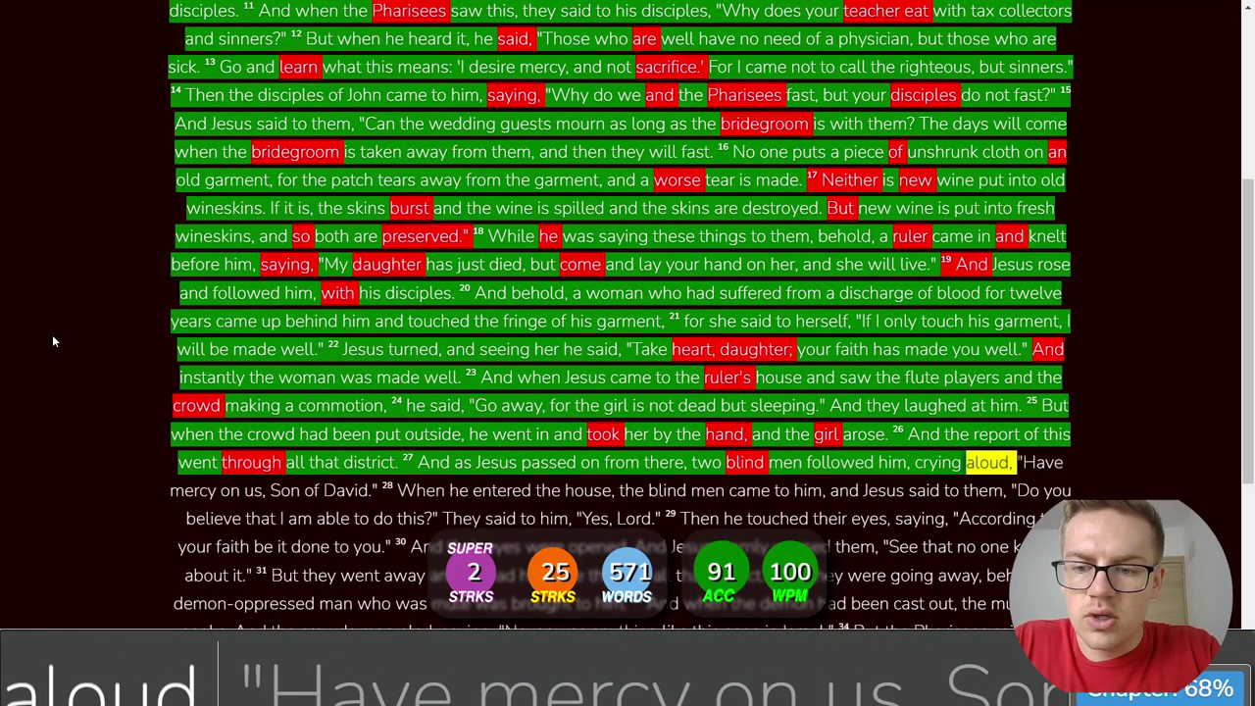
type(", \"Have mercy on us, S")
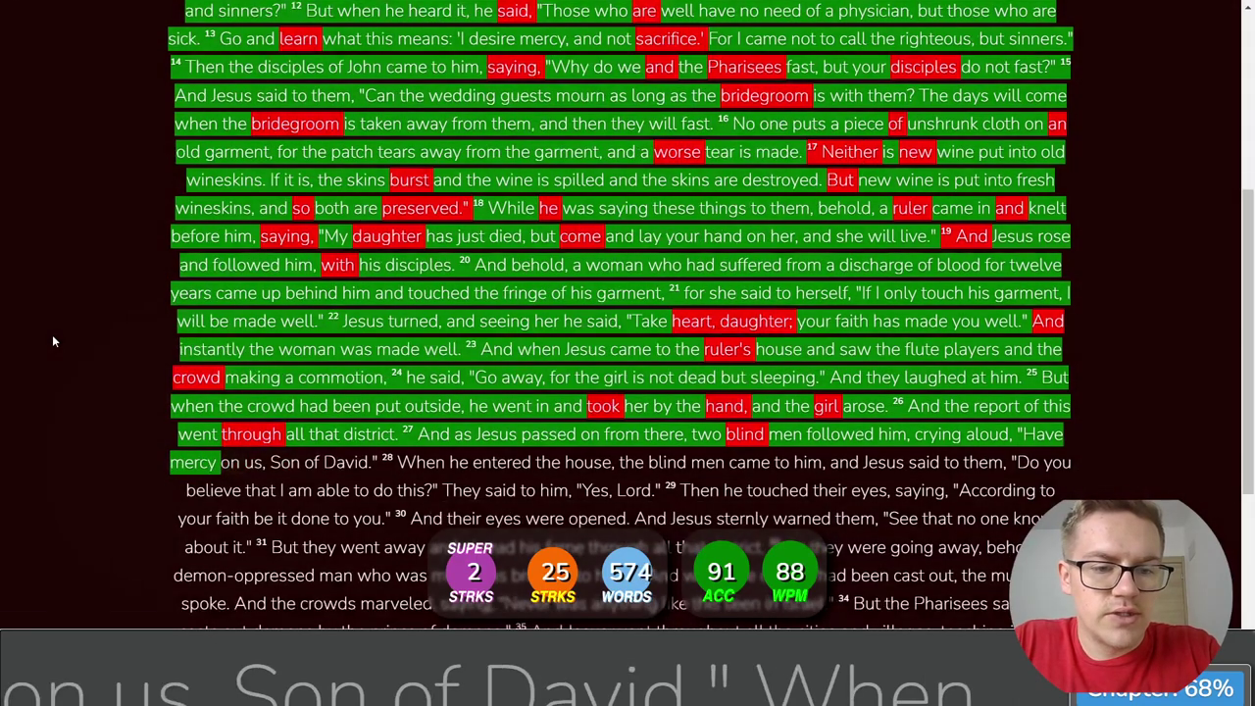
type("on of Dav")
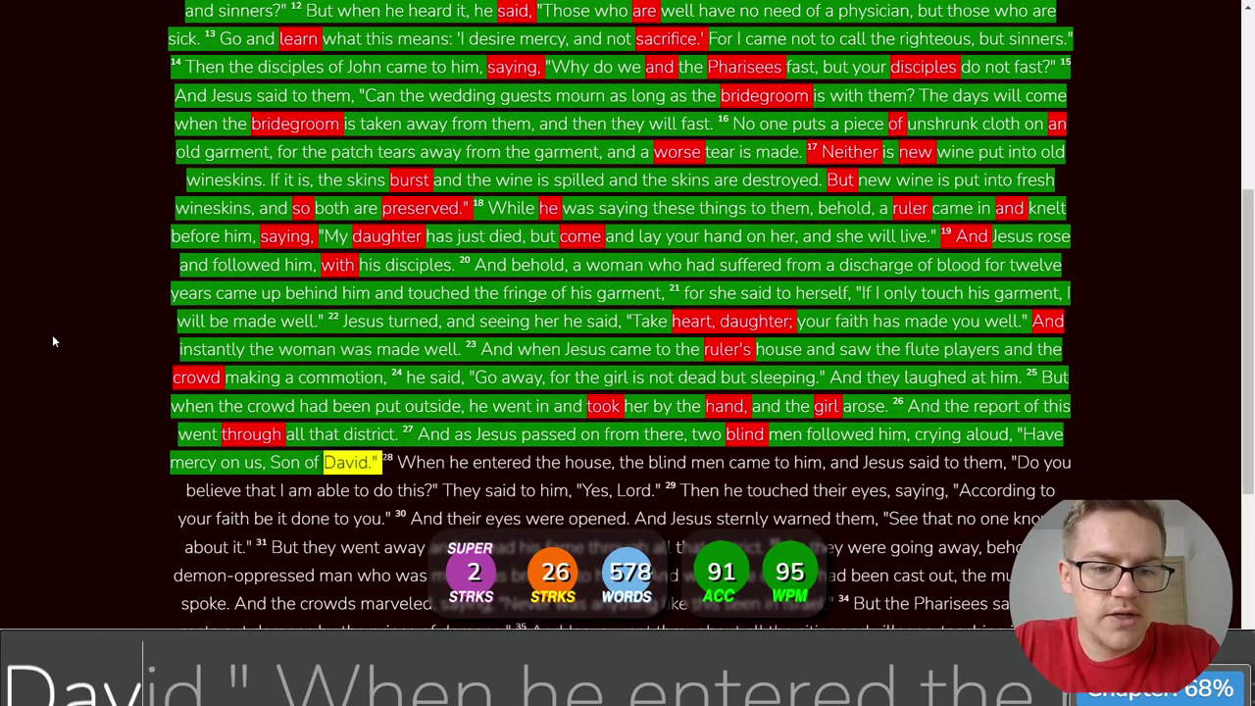
type("id.\" 28 When he ")
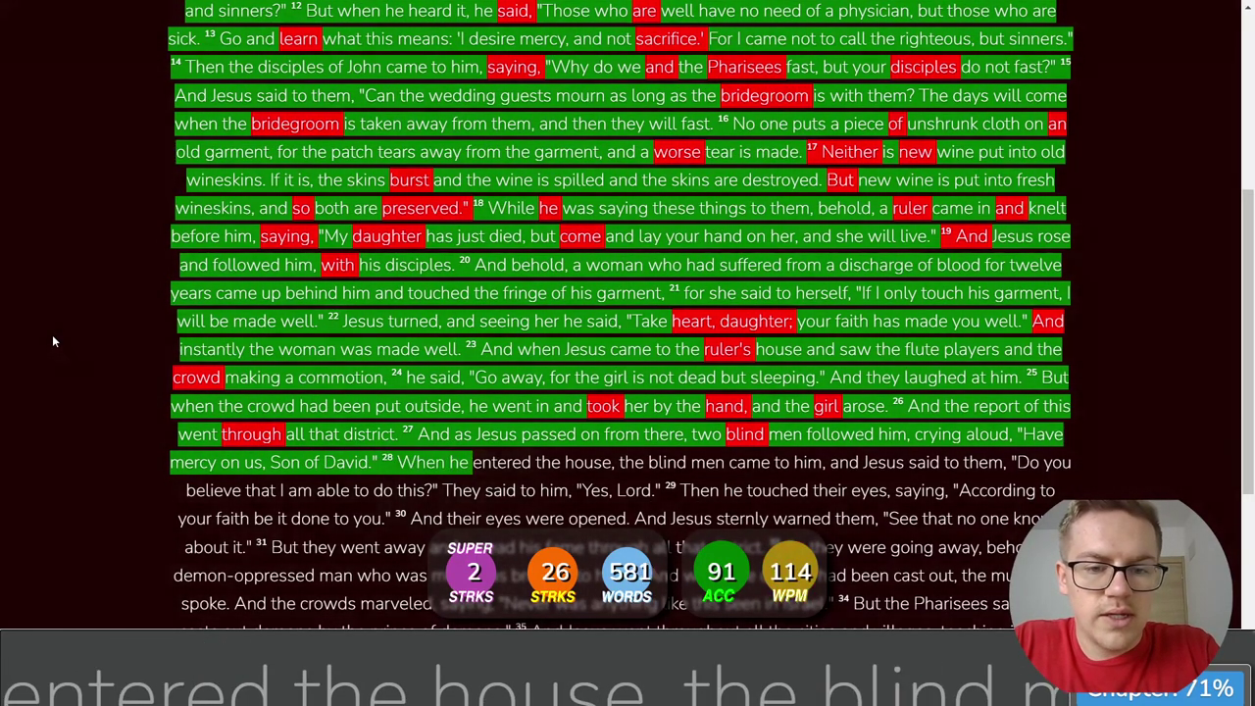
Step: Continue verse 28 with "entered the house, the blind men came to him, and Jesus said to them, "Do you"
type("entered the h")
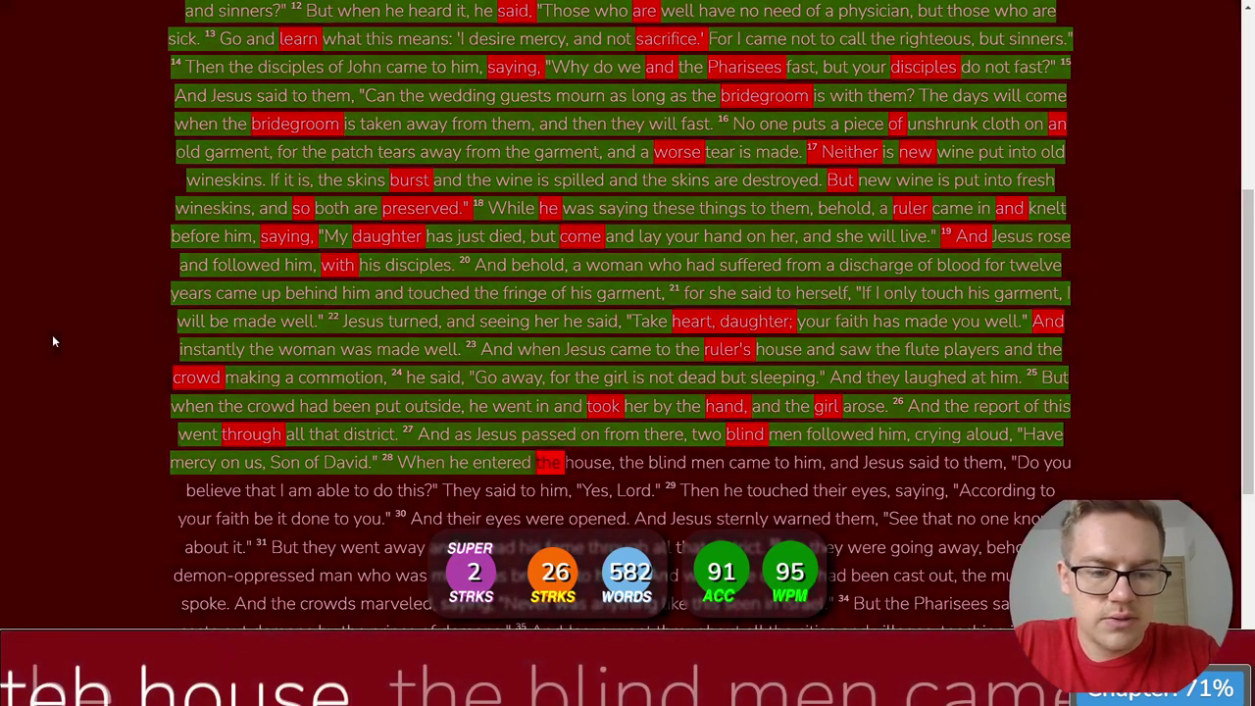
key("BackSpace")
key("BackSpace")
key("BackSpace")
type("the house, the bl")
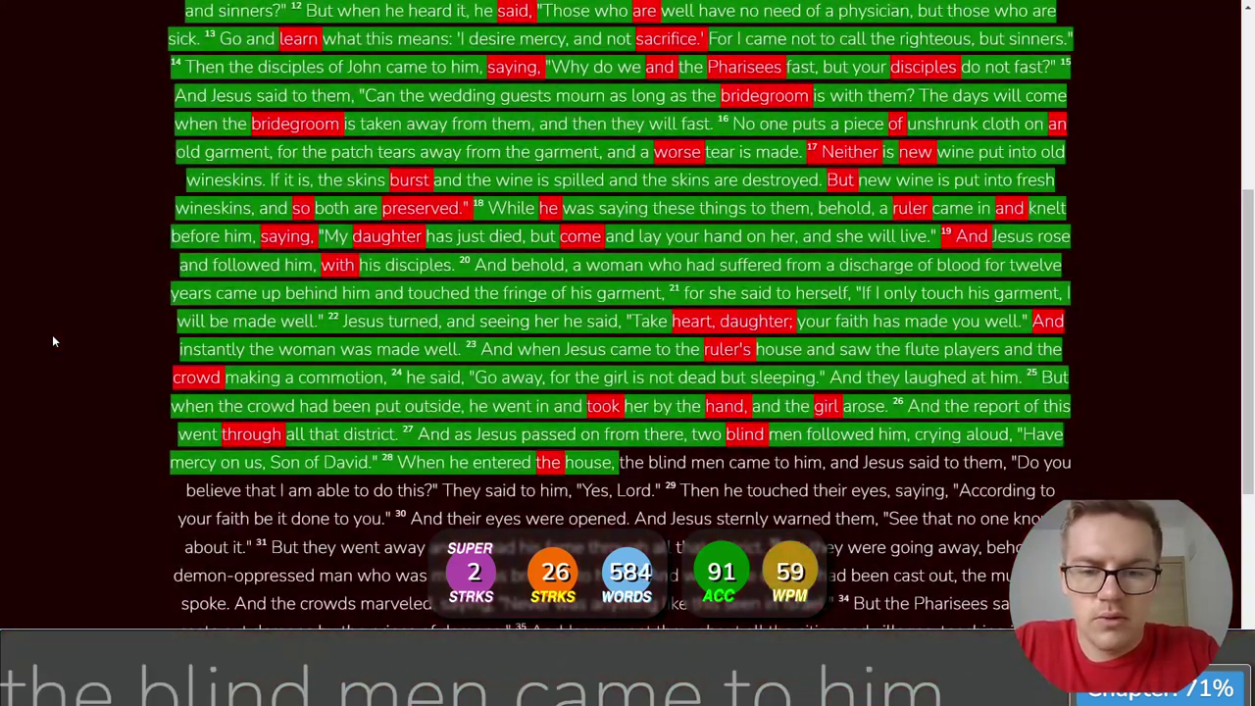
type("i")
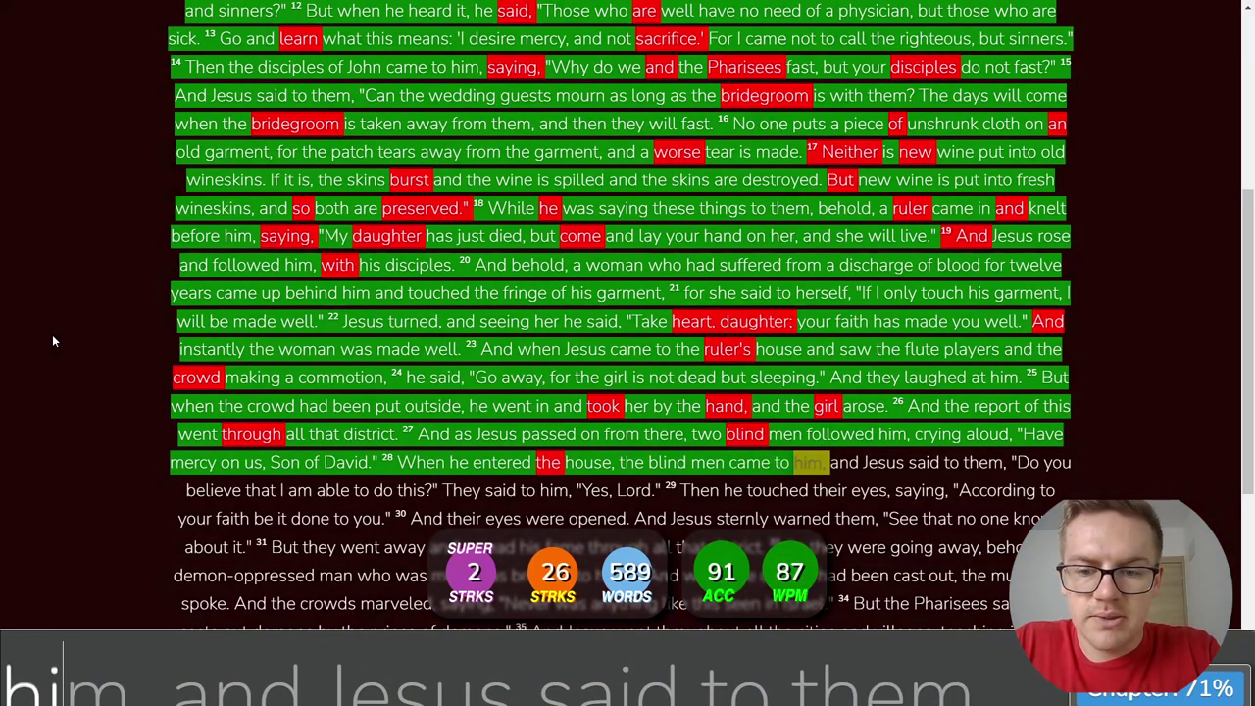
type("nd men came to him, and Jesus said to ")
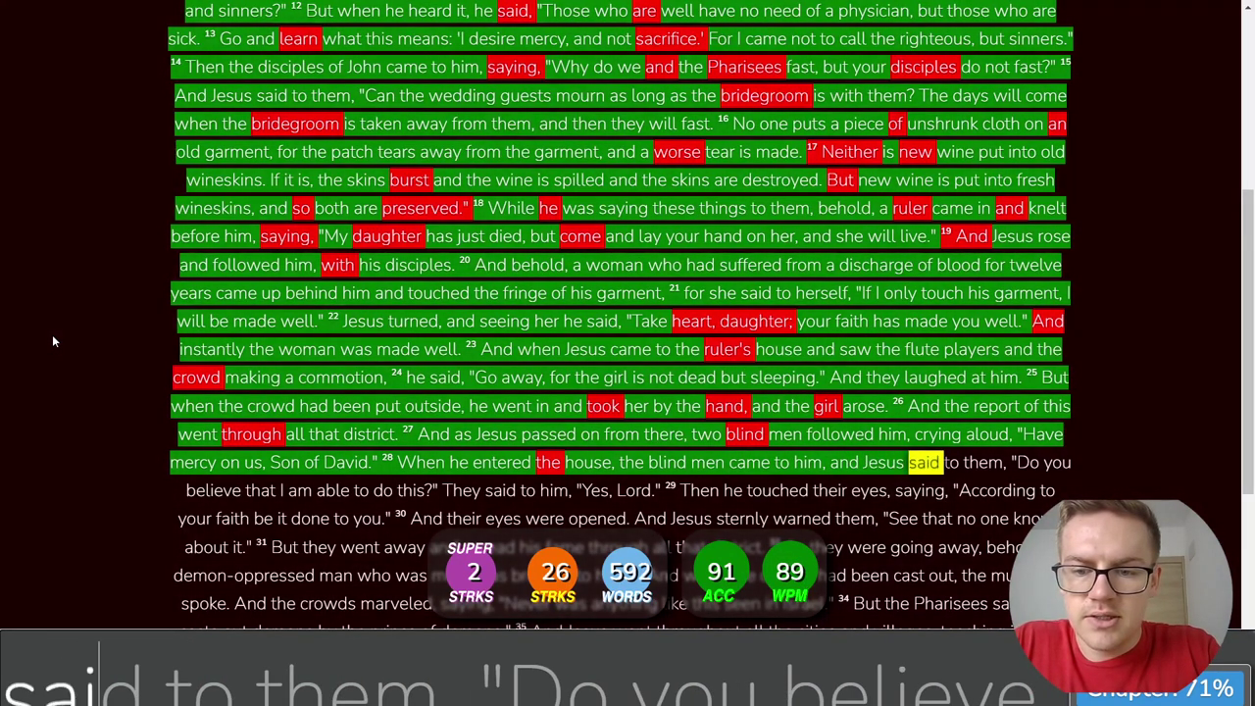
type("them, \"Do you ")
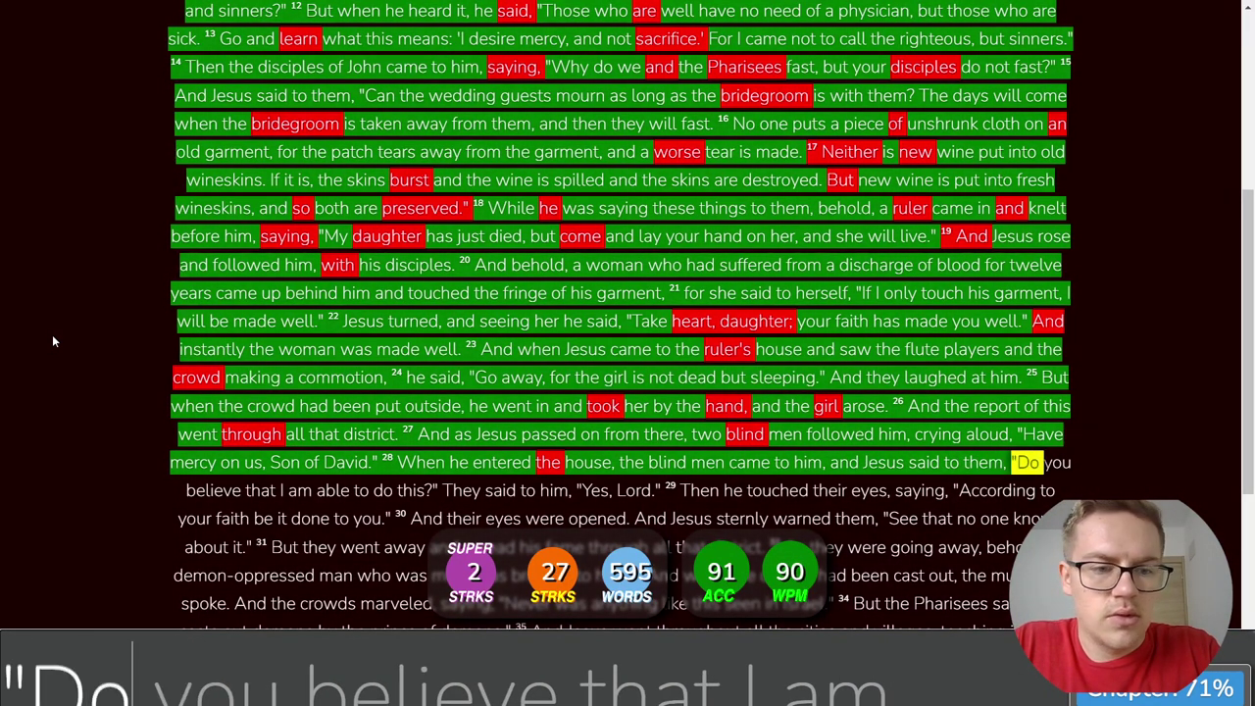
Step: Enter the rest of verse 28, from "believe that I am able to do this?"" through ""Yes, Lord."
type("believ")
key("BackSpace")
type("eve that ")
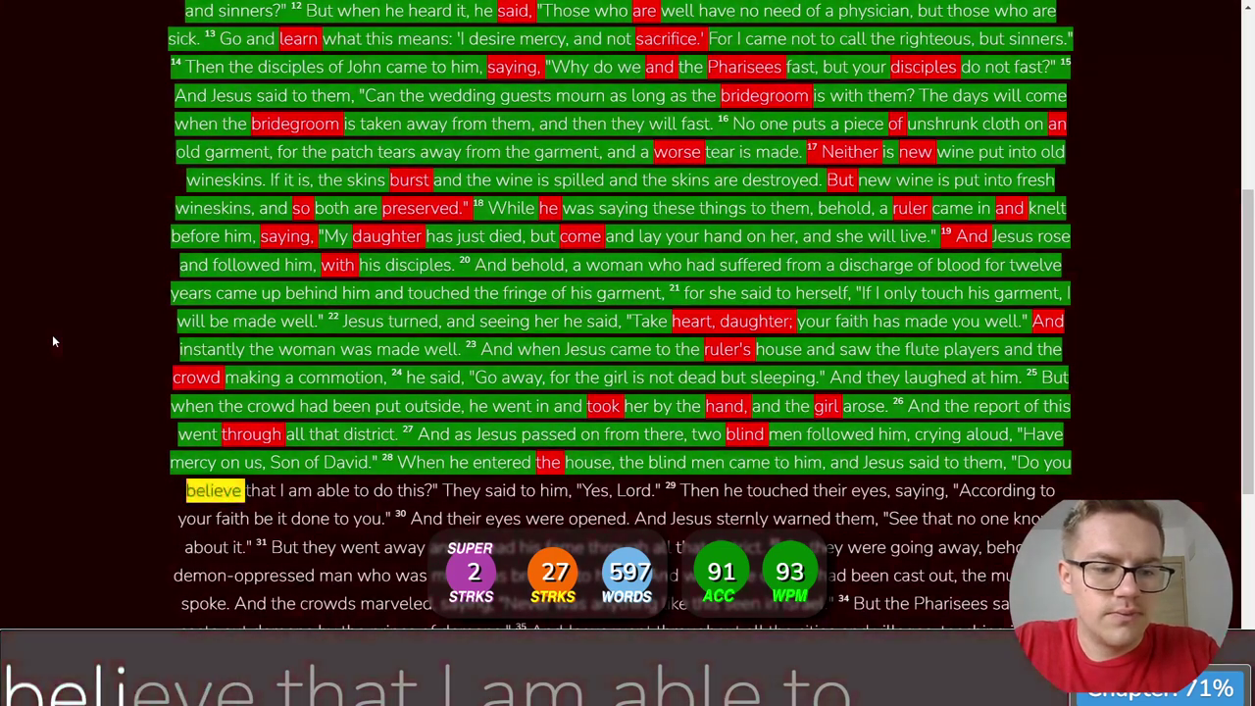
type("I am able to do ")
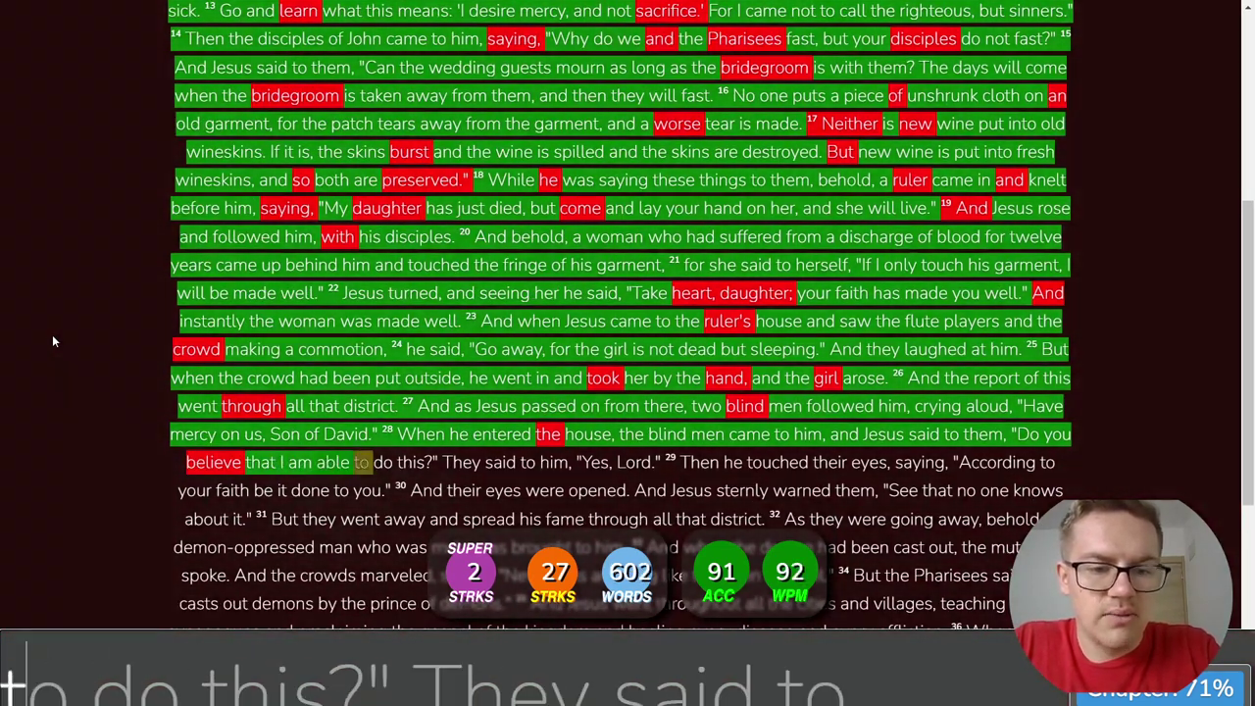
type("this?\" Th")
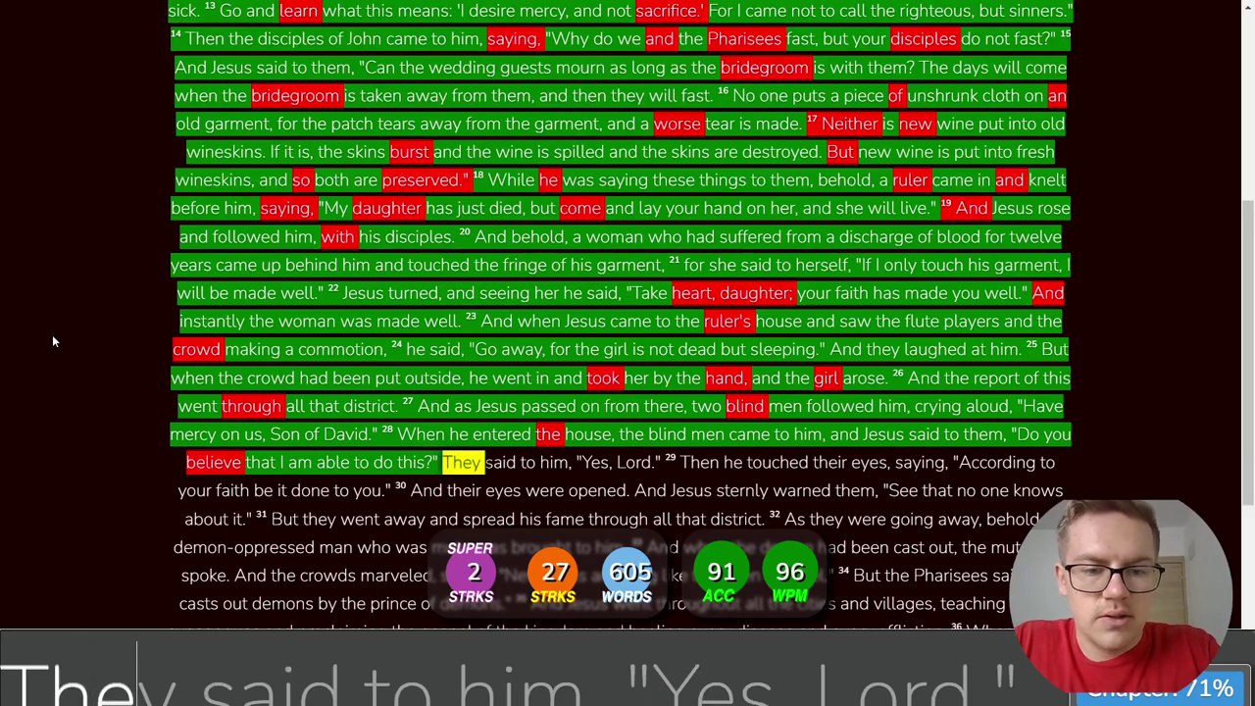
type("ey said to him, ")
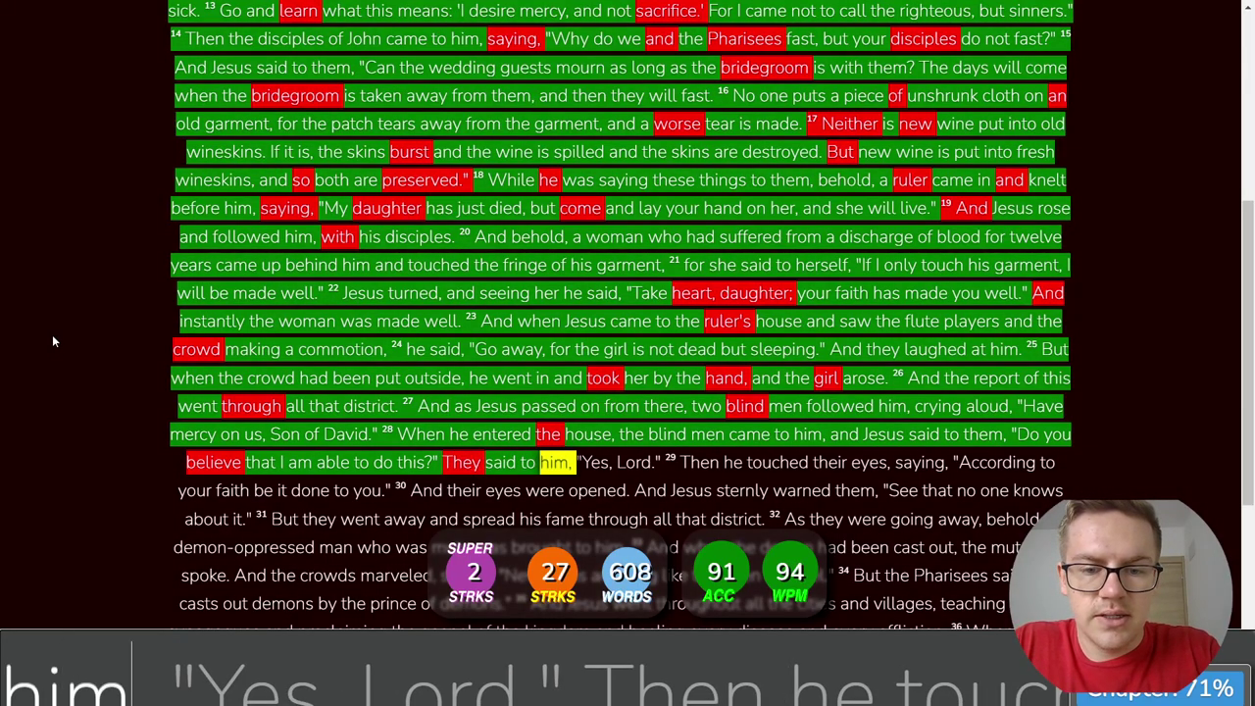
type("\"Yes, Lord.")
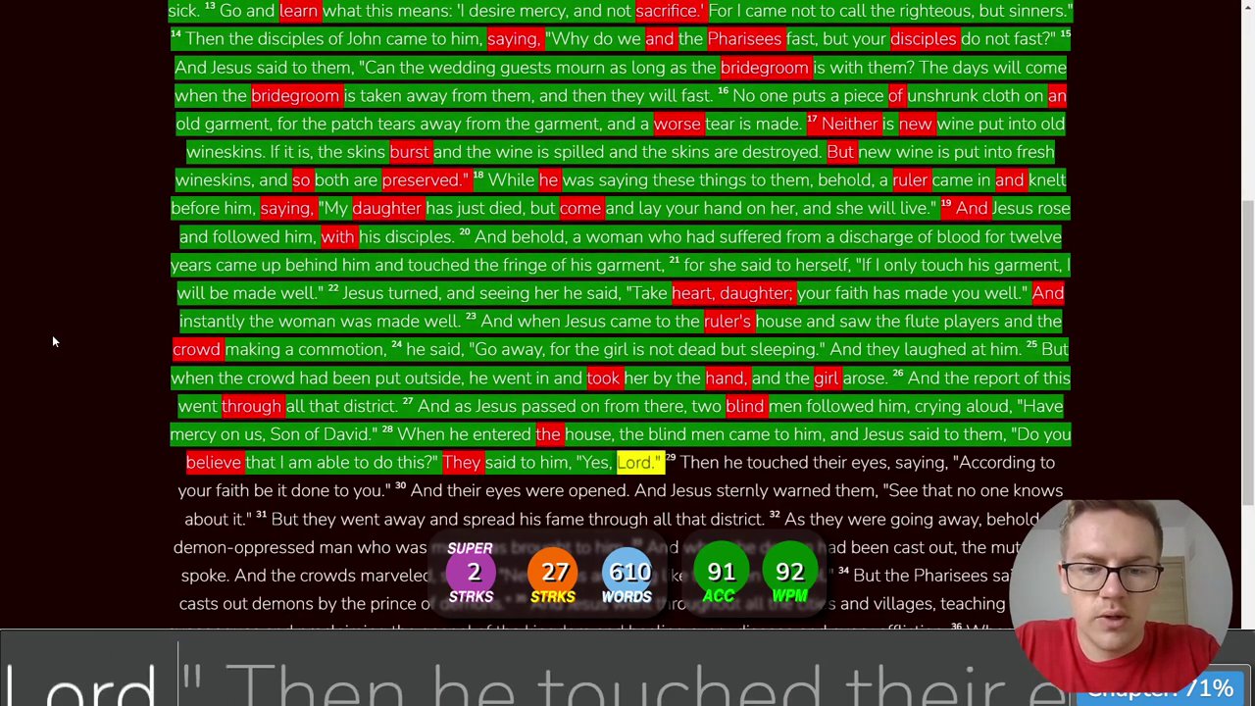
Step: Close the quotation of verse 28 and enter verse 29, from "Then he touched their eyes" through "be it done to you.""
type("\" 29 ")
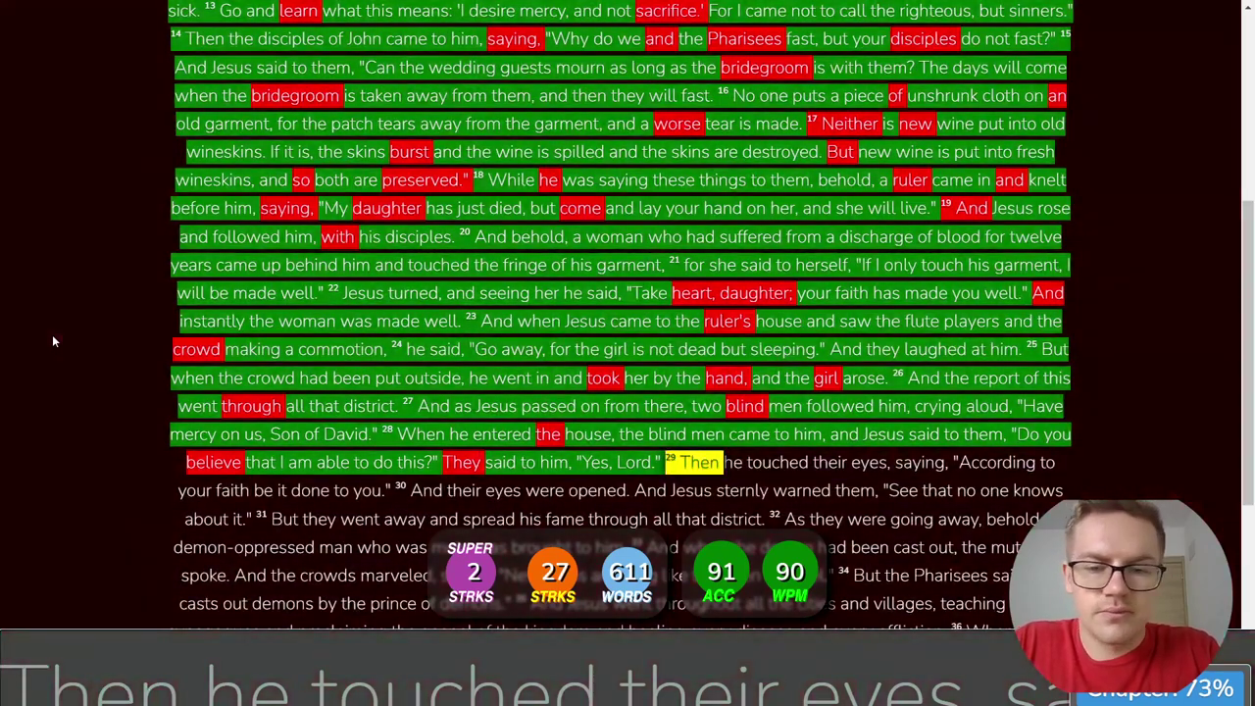
type("Then he touched their e")
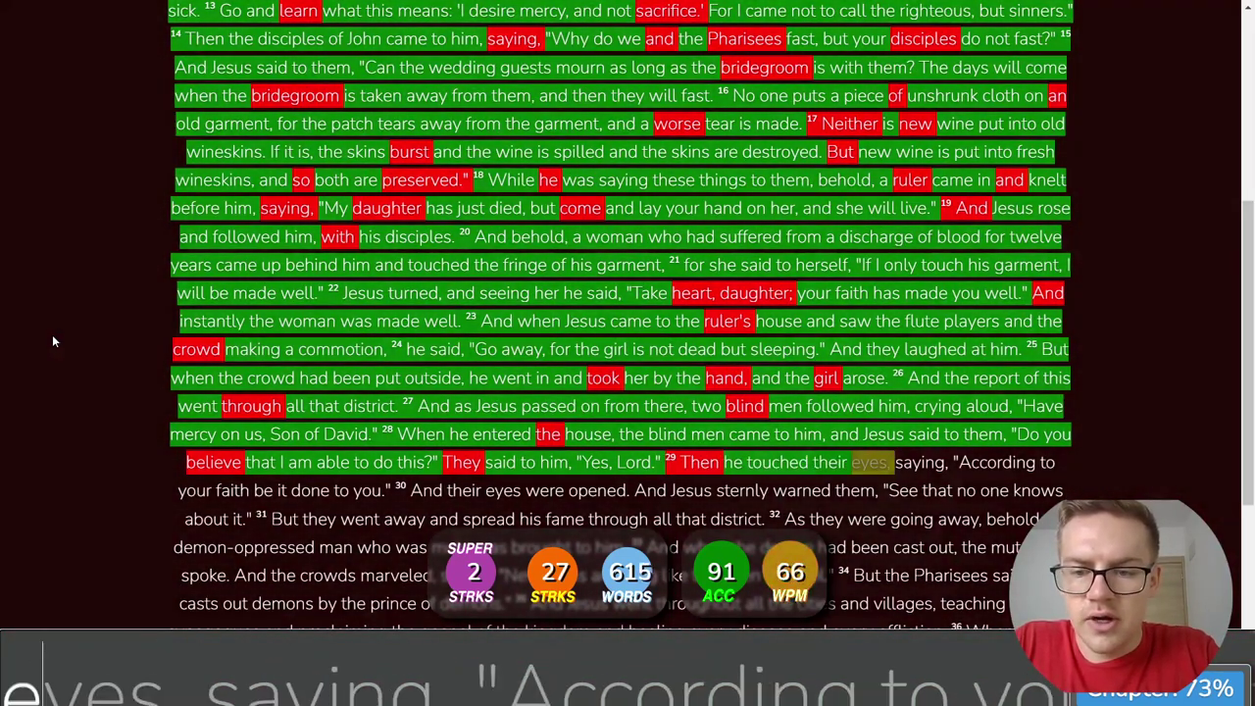
type("yes, saying, \"Ac")
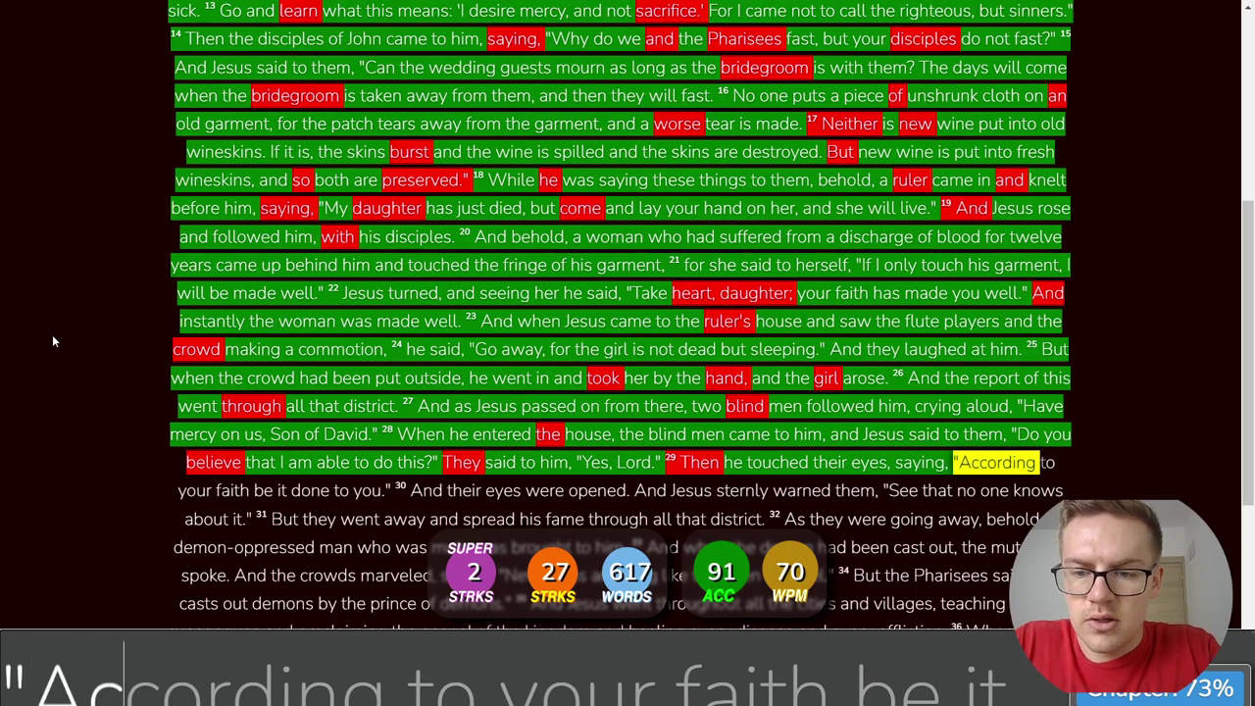
type("cording to your faith")
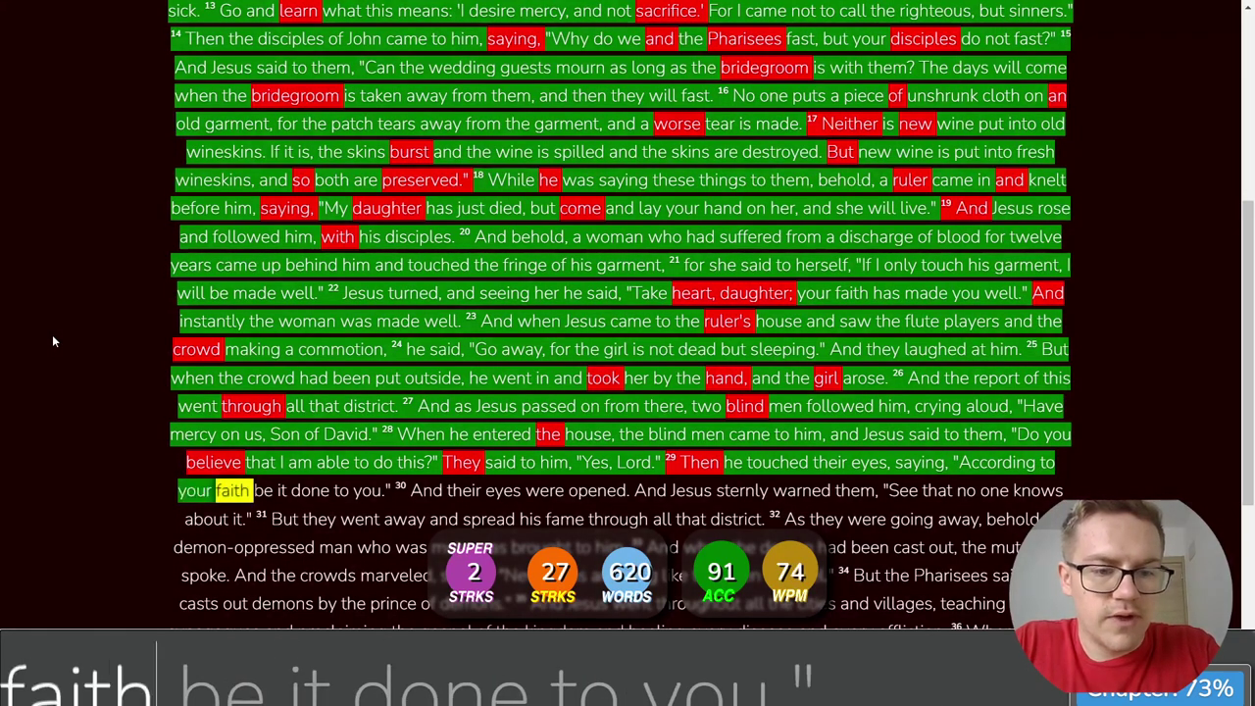
type(" be it done to y")
type("ou.\"")
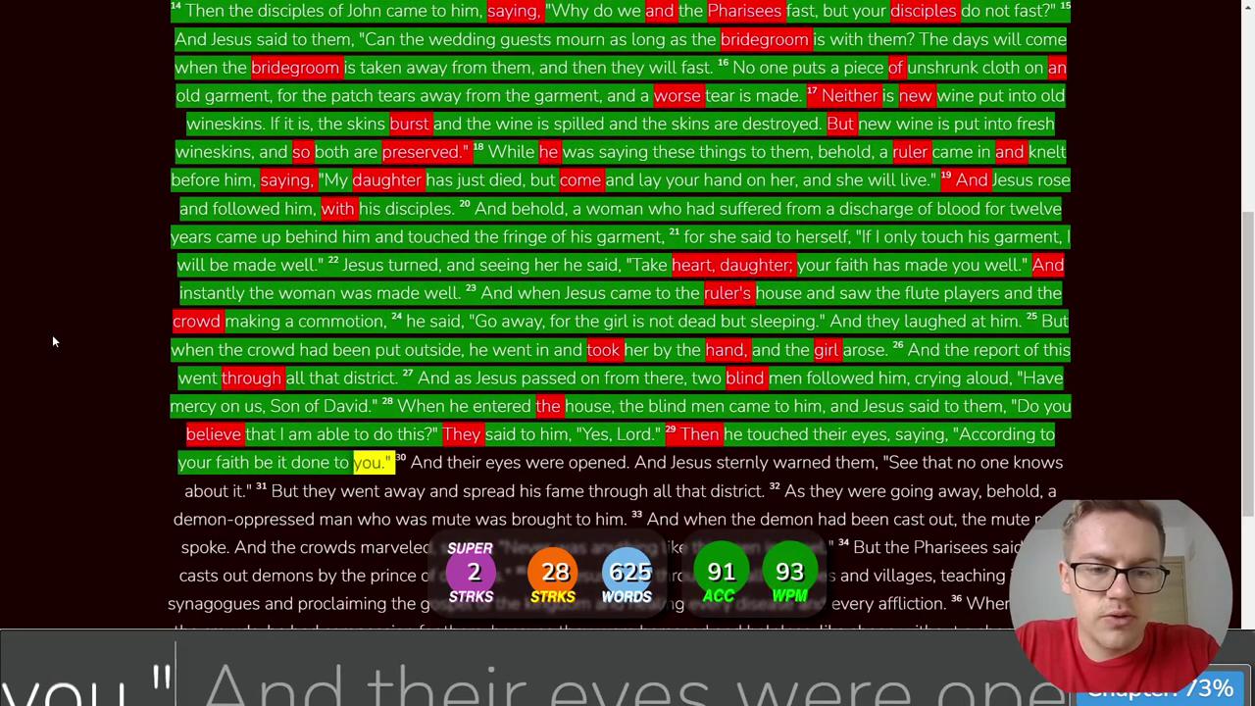
Step: Enter the first part of verse 30, "And their eyes were opened. And Jesus sternly warned them,", correcting the misspelled "warned"
type(" 30 And their eye")
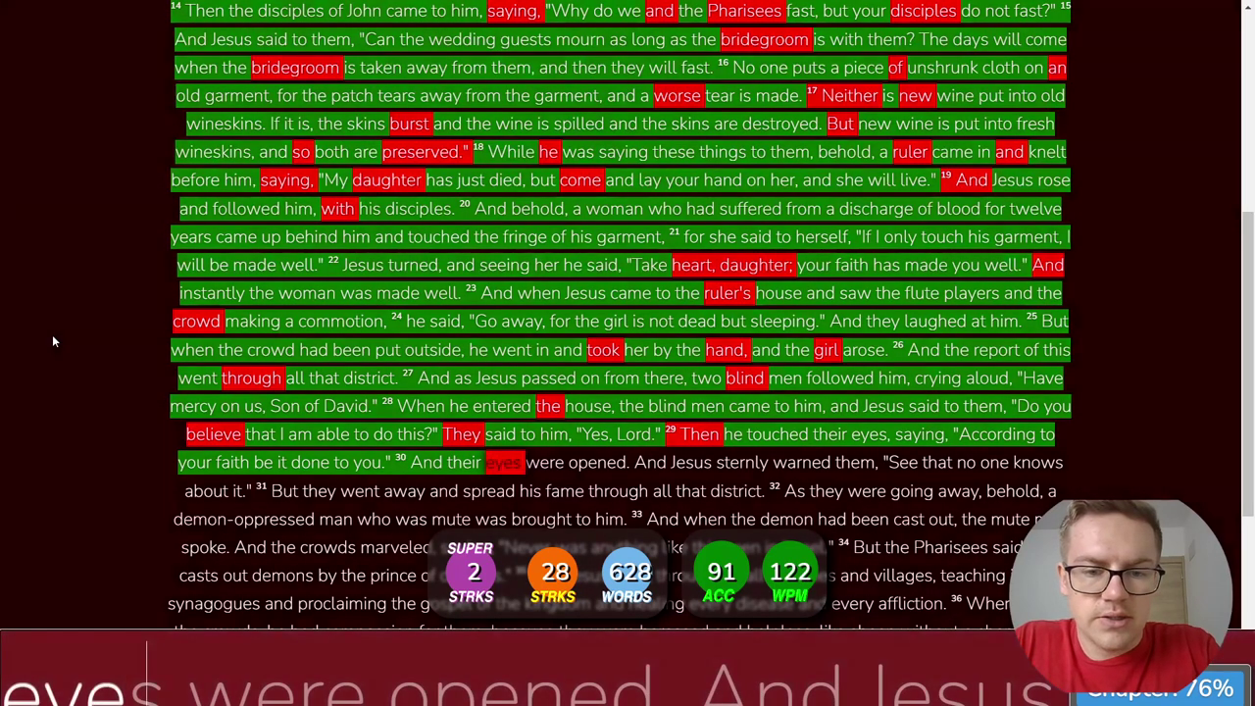
type("s were opened. And")
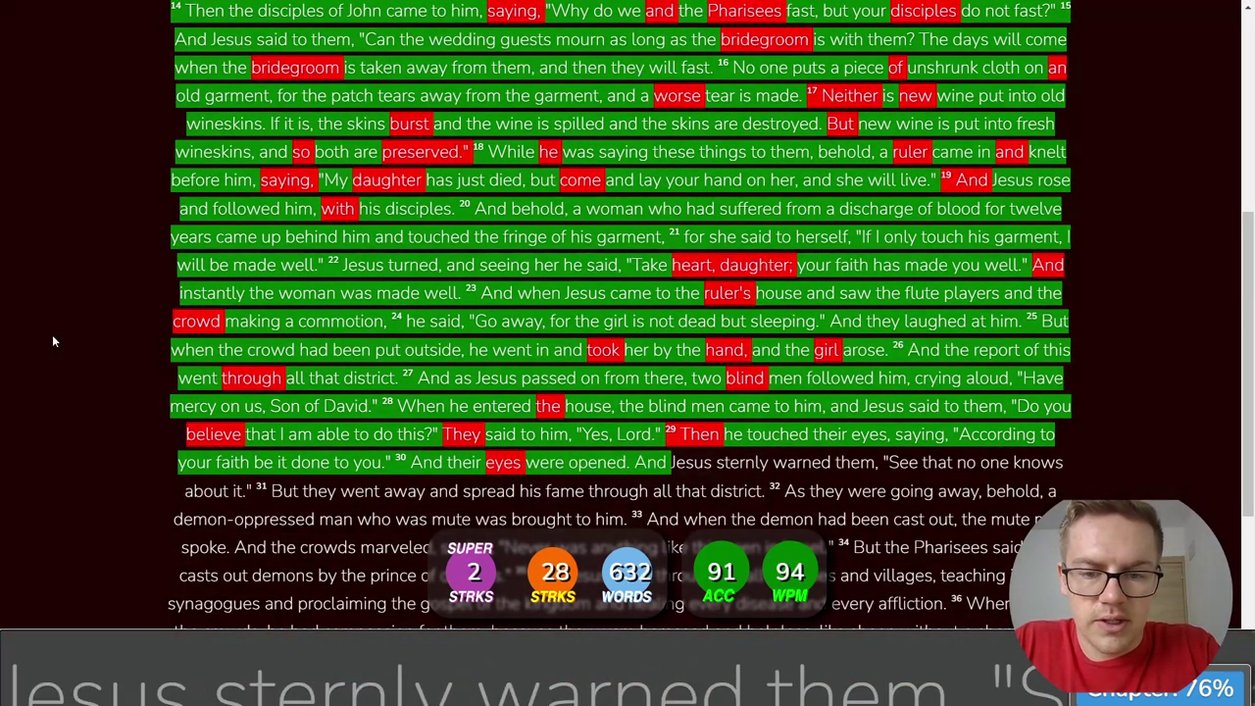
type(" Jesus sternly warmed them")
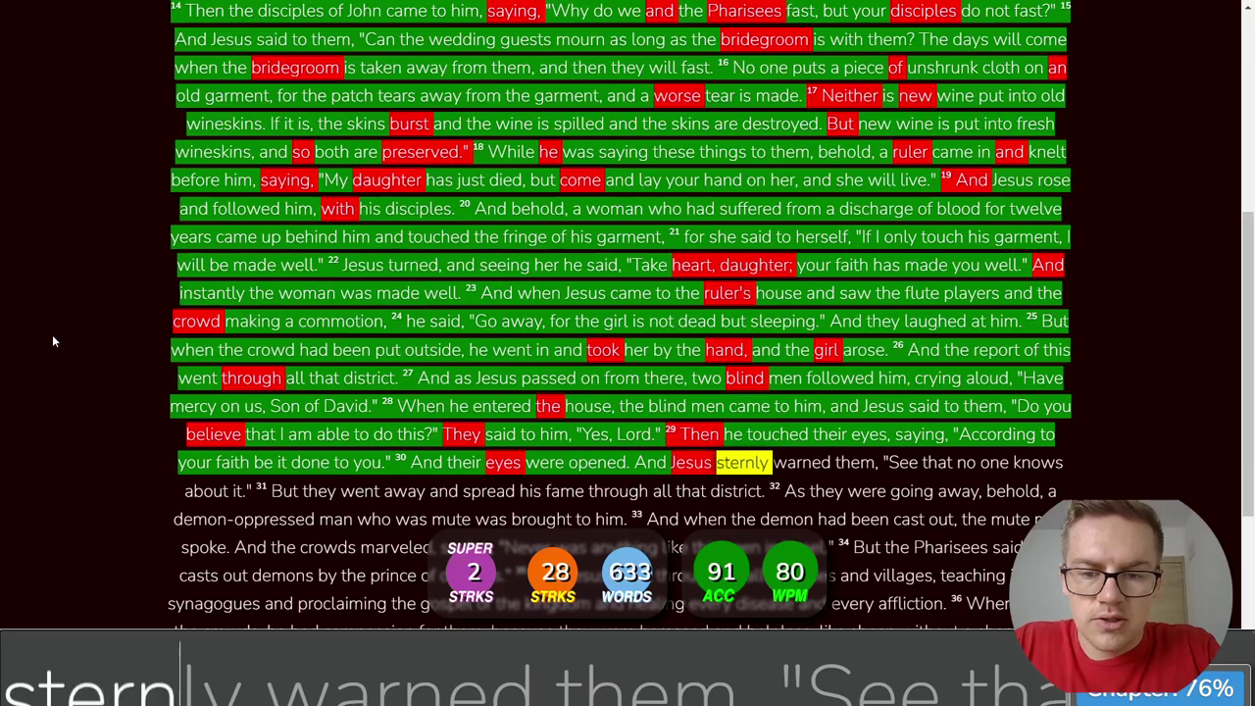
key("BackSpace")
key("BackSpace")
key("BackSpace")
key("BackSpace")
key("BackSpace")
key("BackSpace")
key("BackSpace")
key("BackSpace")
key("BackSpace")
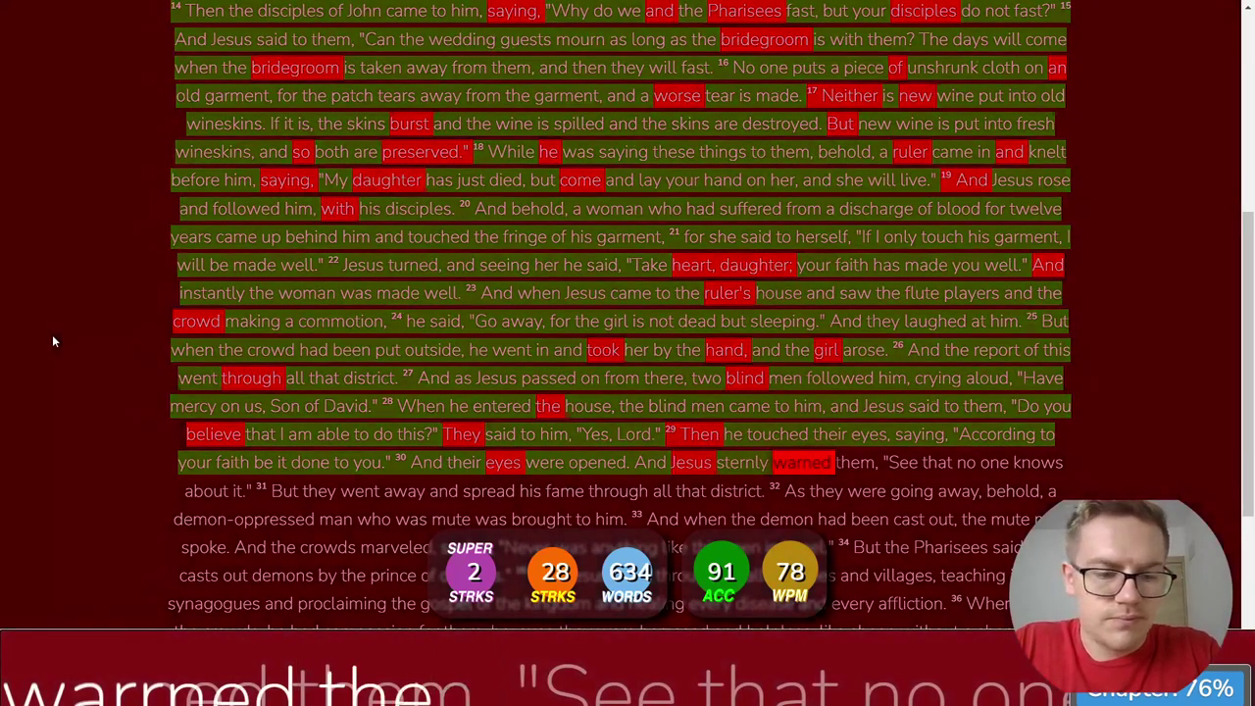
type("rned them, ")
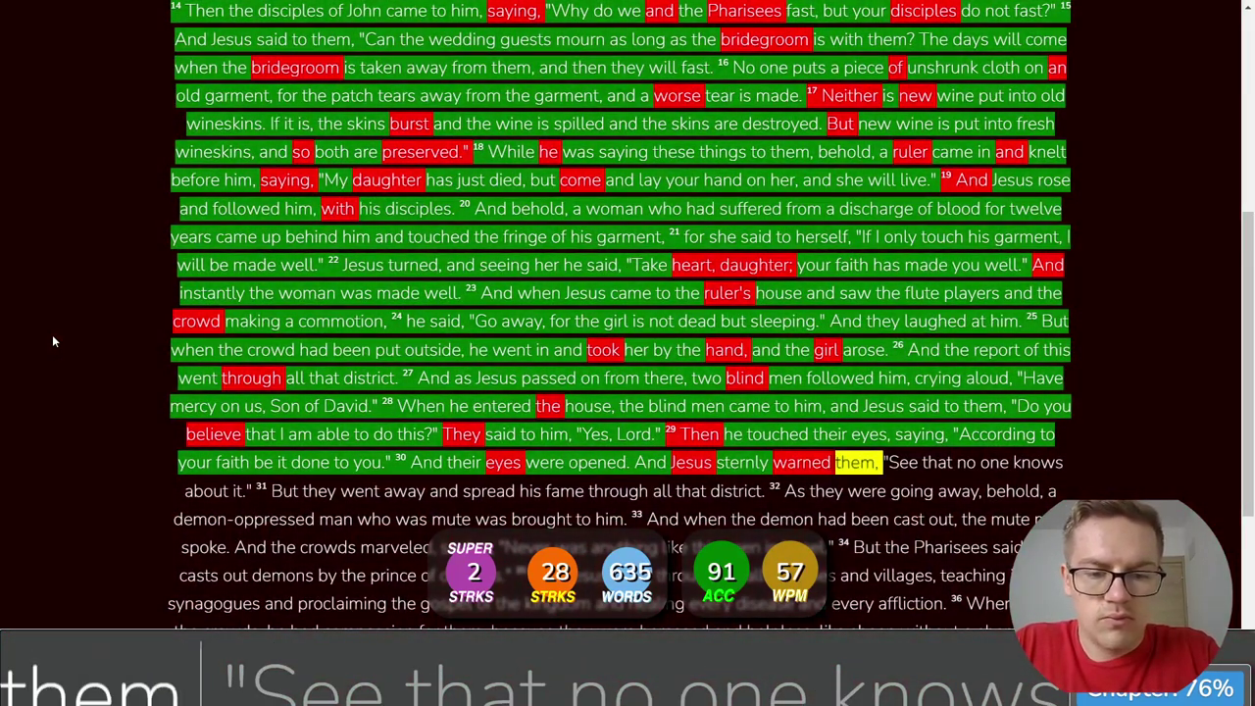
Step: Complete verse 30 with ""See that no one knows about it."", correcting the misspelled "that", and begin the word "But" of verse 31
type("\"See taht")
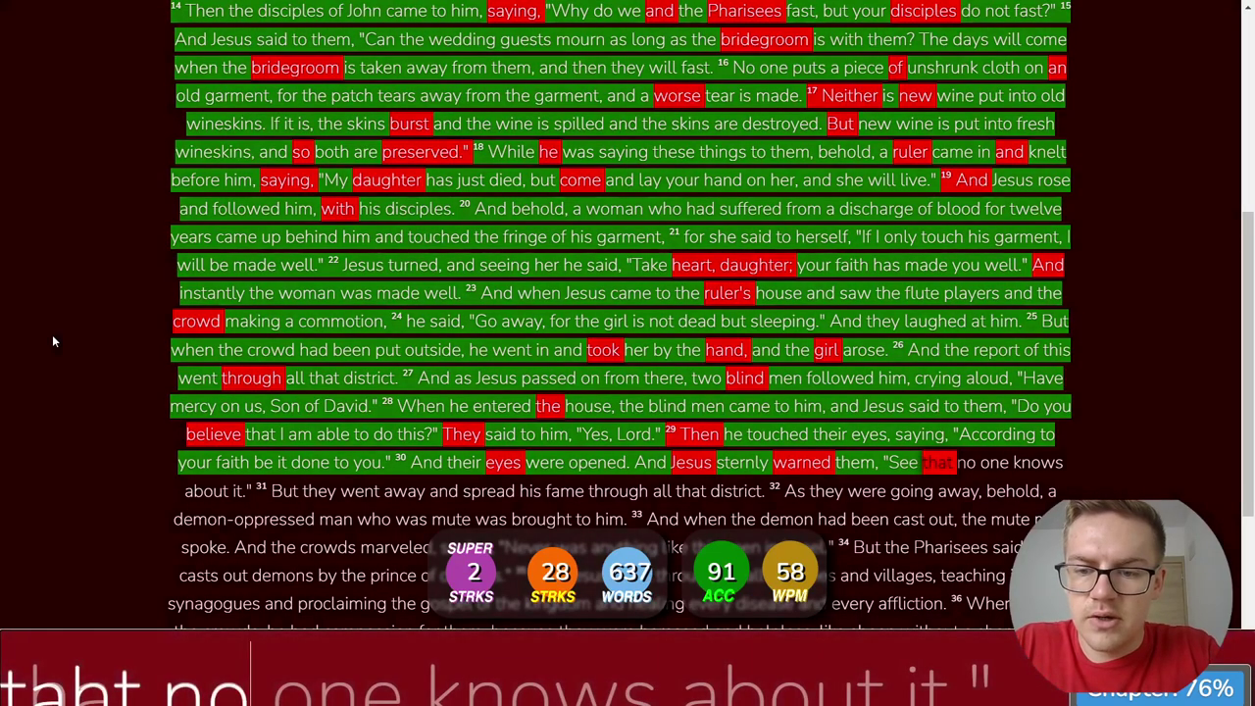
key("BackSpace")
key("BackSpace")
key("BackSpace")
type("ha")
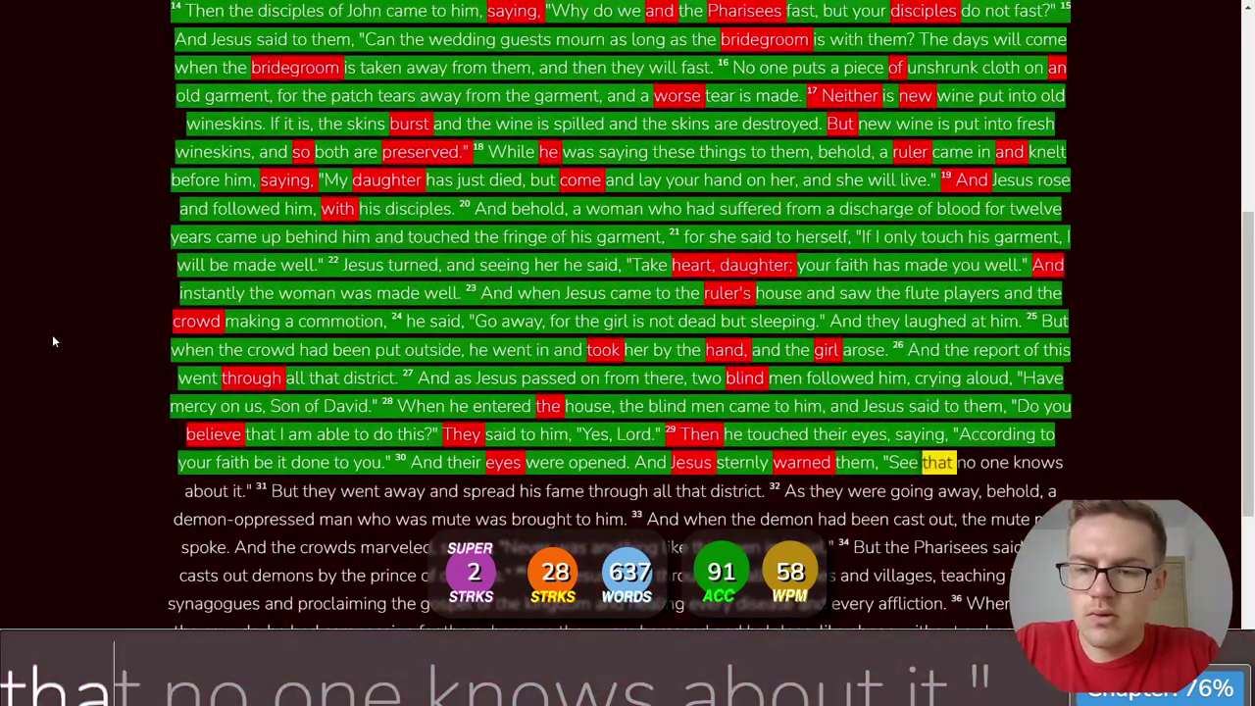
type("t no one know")
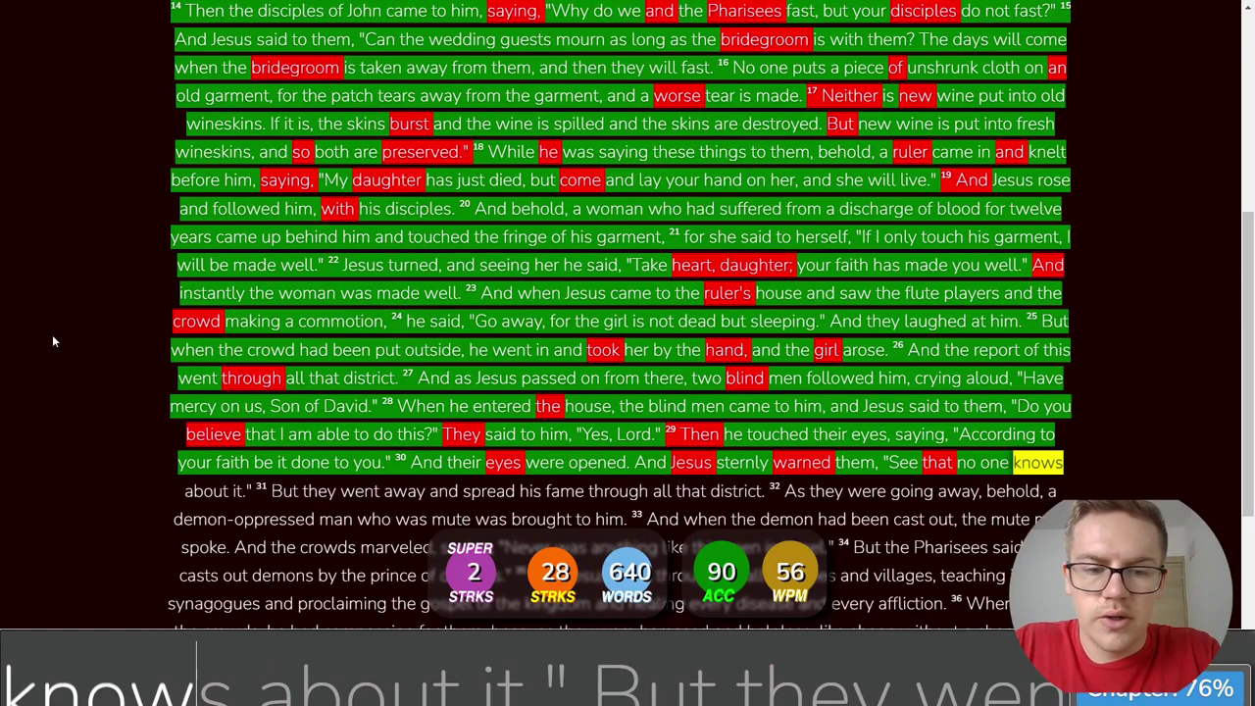
type("s about it.\" B")
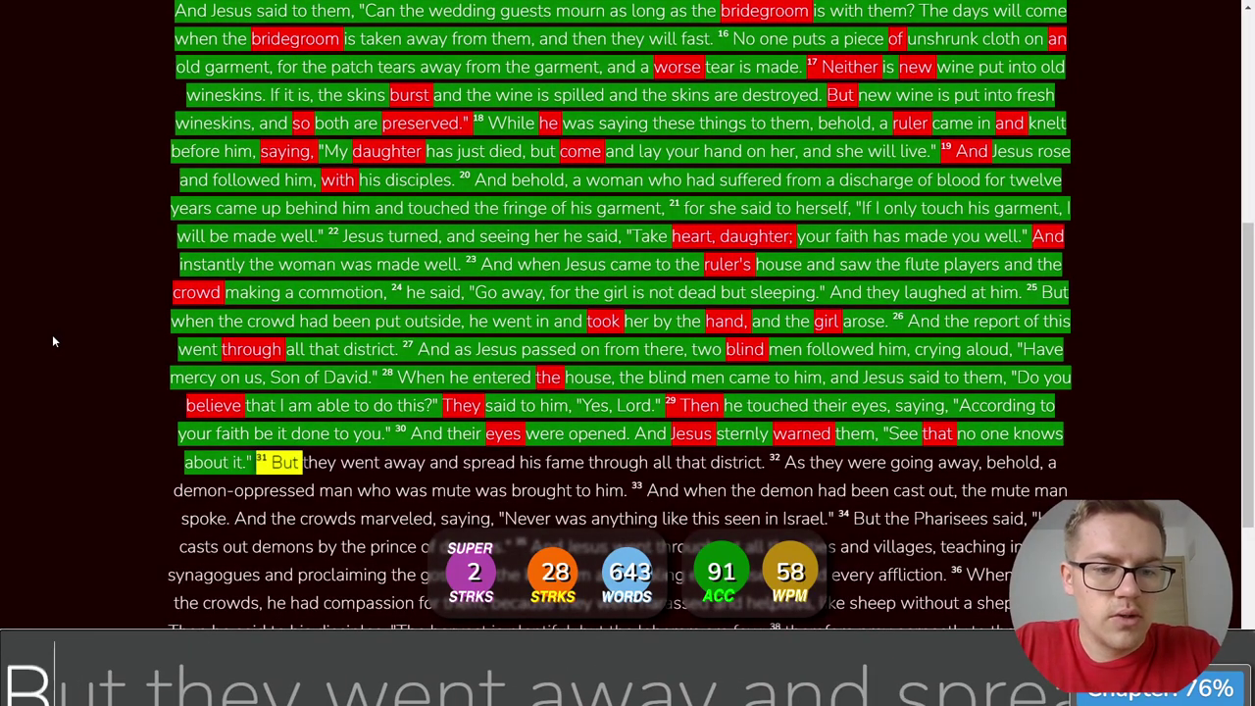
Step: Complete verse 31, from "But they went away" through "all that district.", and enter the word "As" of verse 32
type("ut they went a")
type("way")
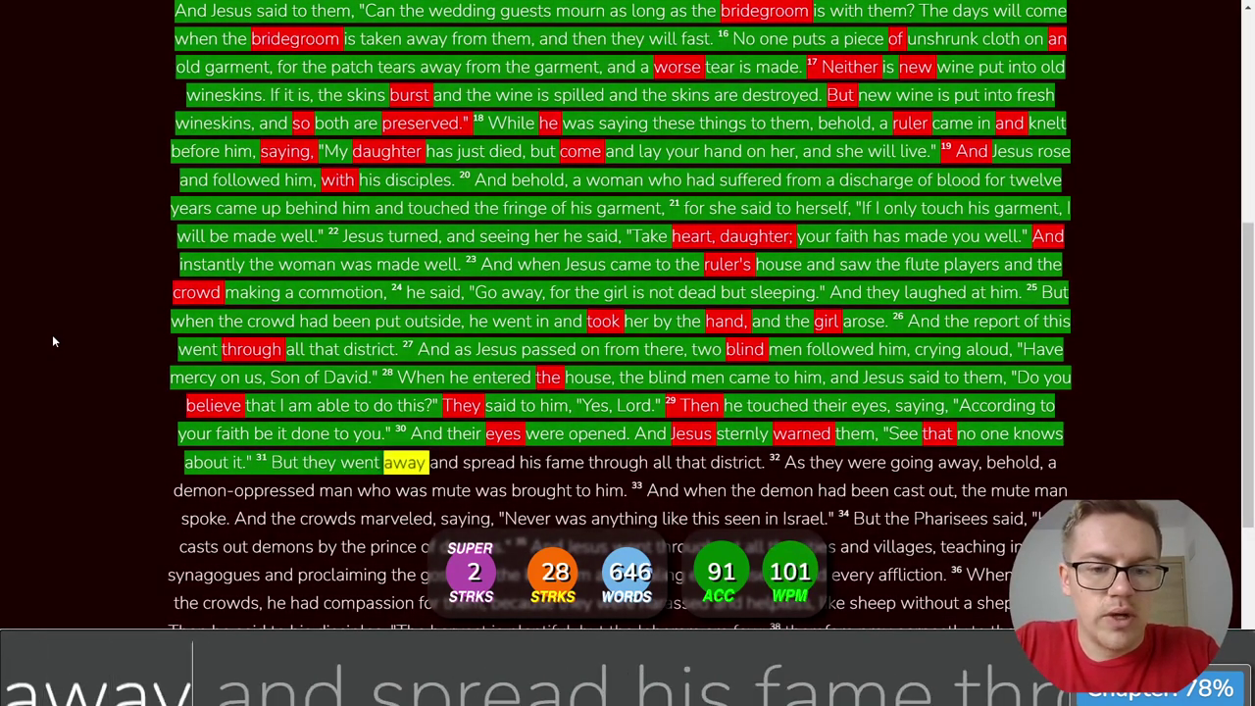
type(" and spread hi")
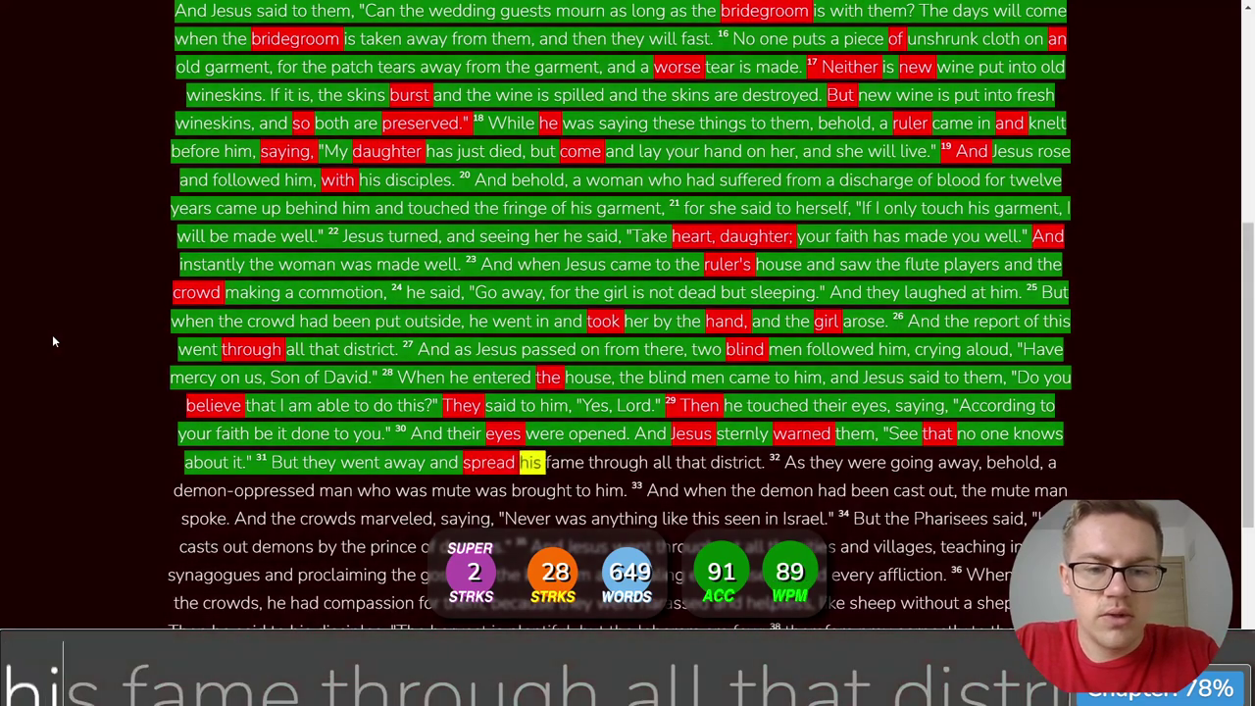
type("s fame through all that dis")
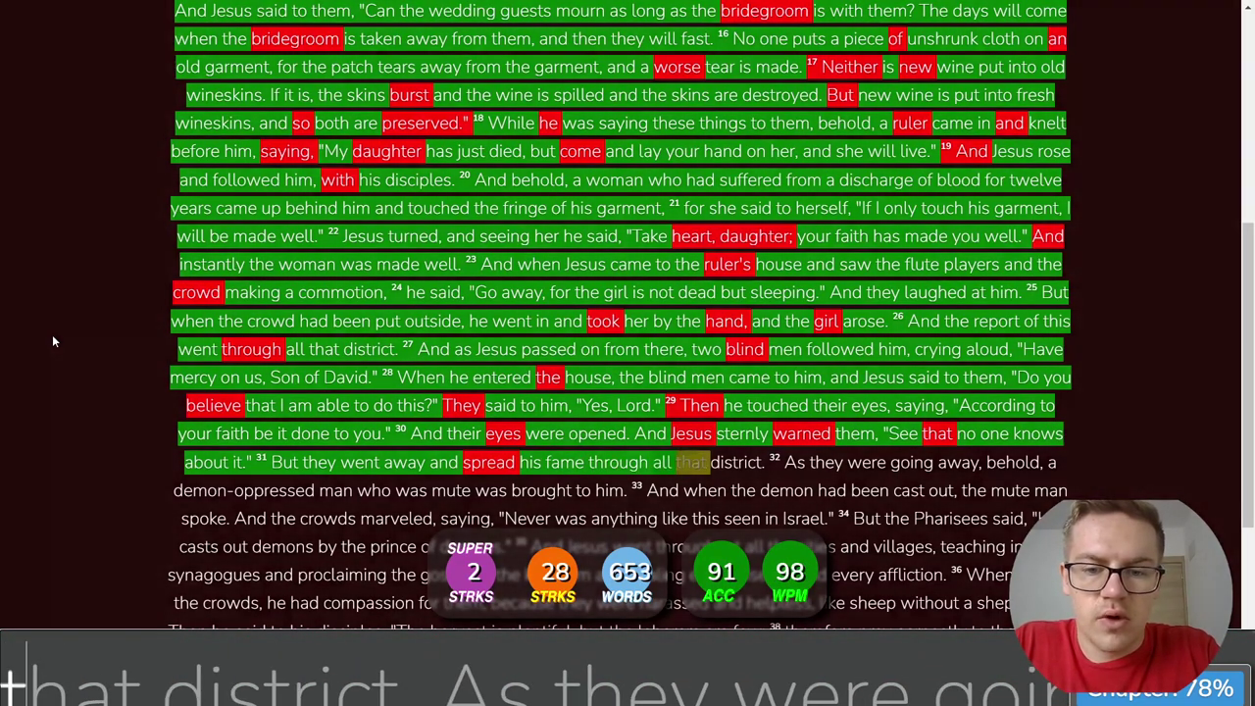
type("trict. As")
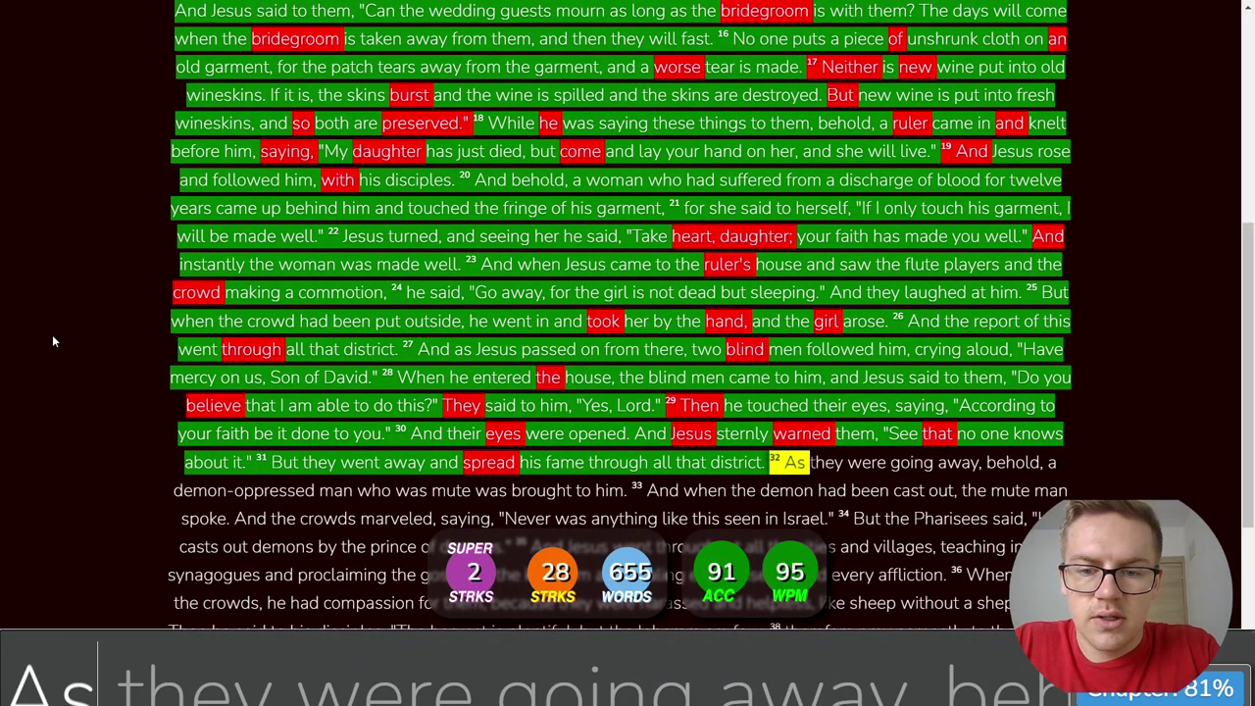
Step: Enter the rest of verse 32, from "they were going away, behold," through "who was mute was brought to him"
type(" they were going away, ")
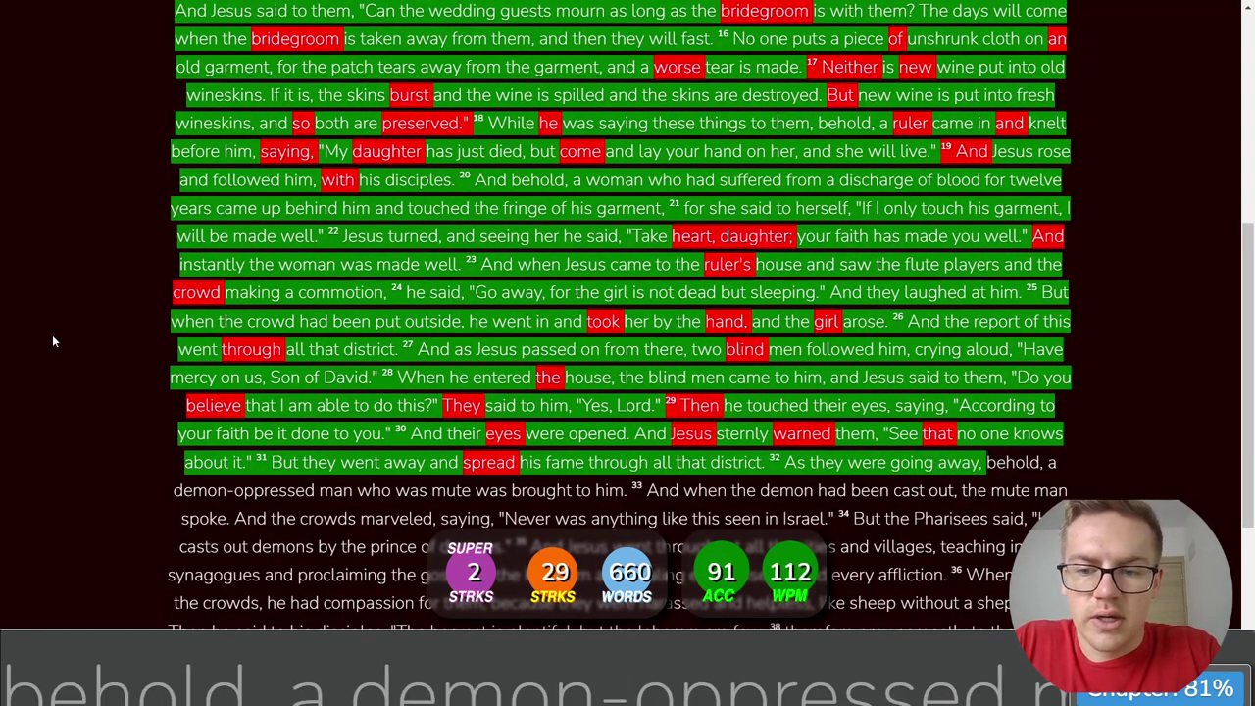
type("behold, a demon")
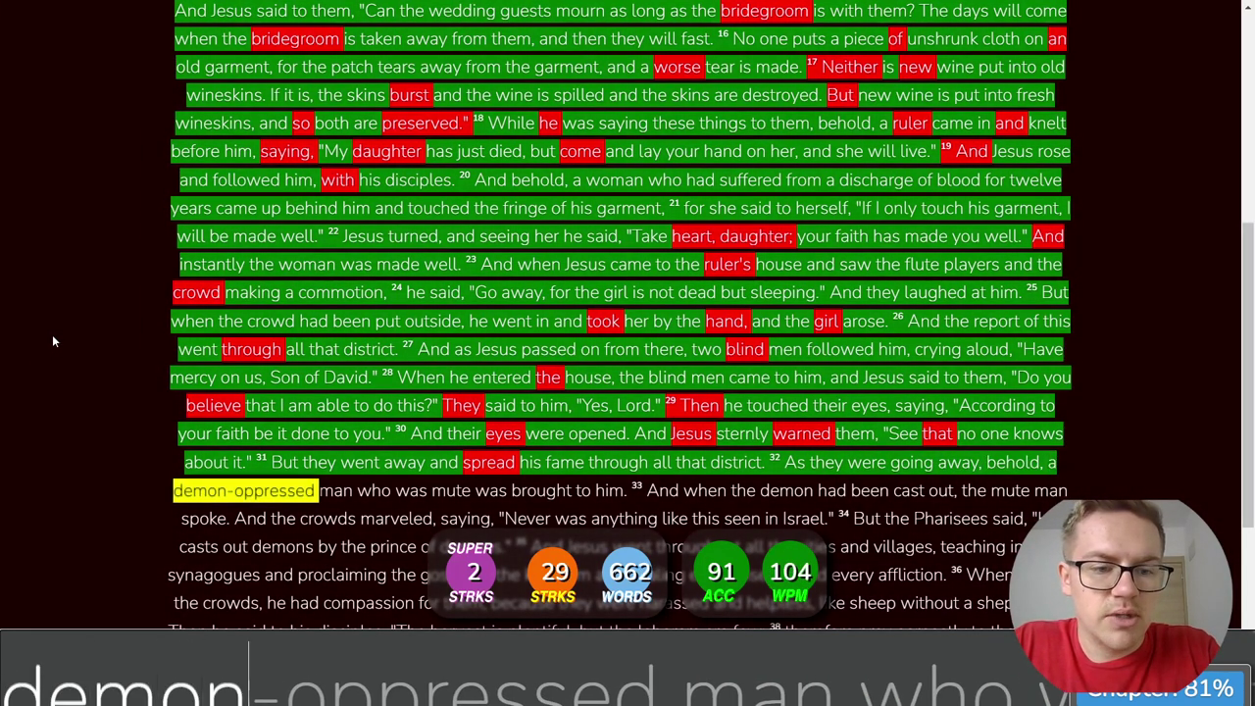
type("-oppres")
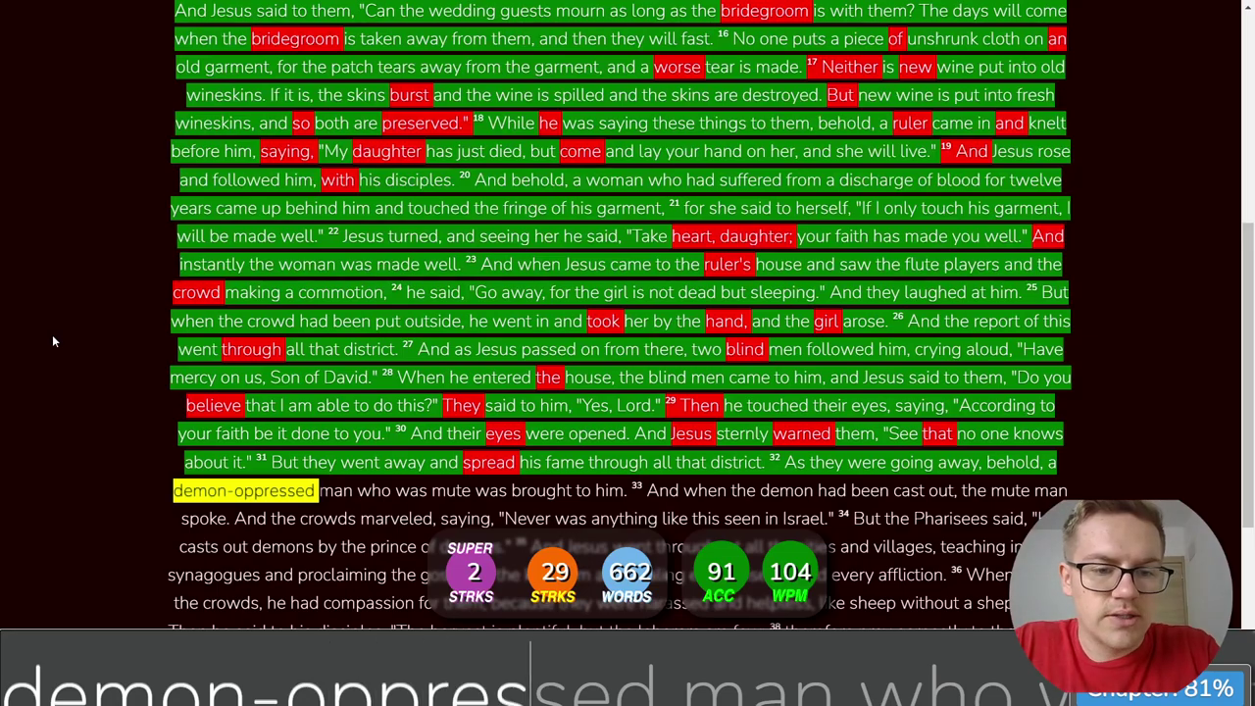
type("sed man who was mute ")
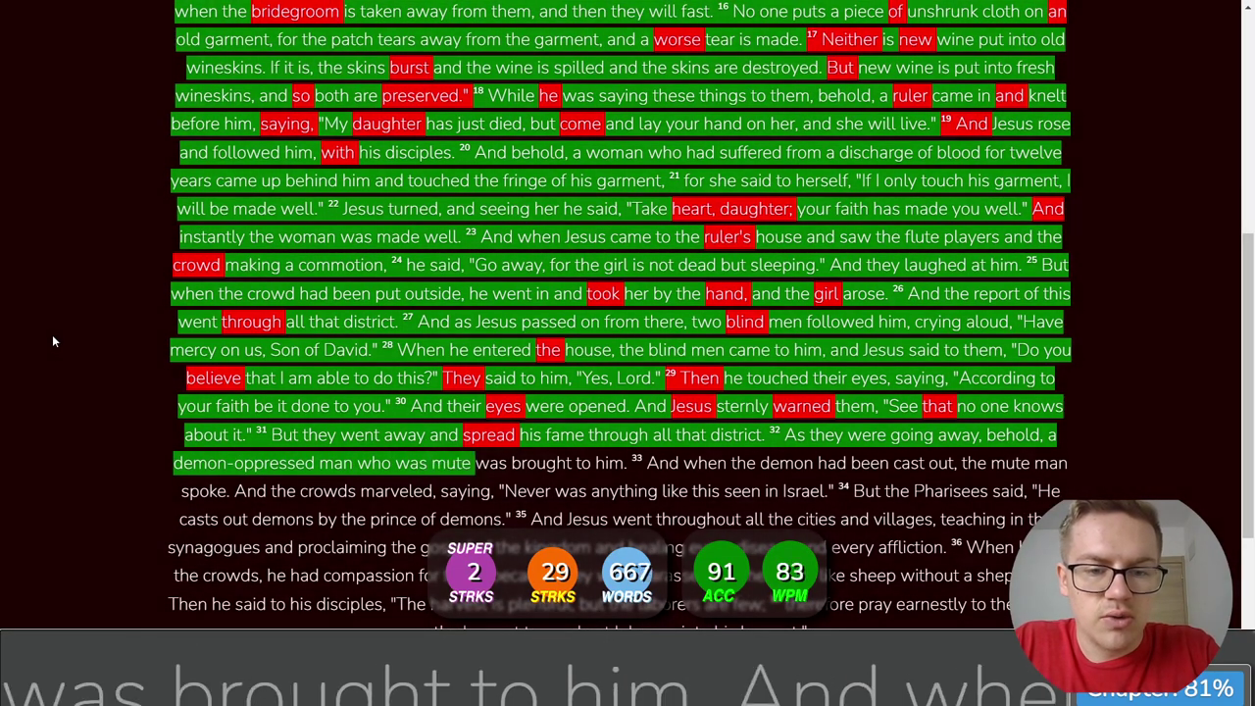
type("was brought to ")
type("him")
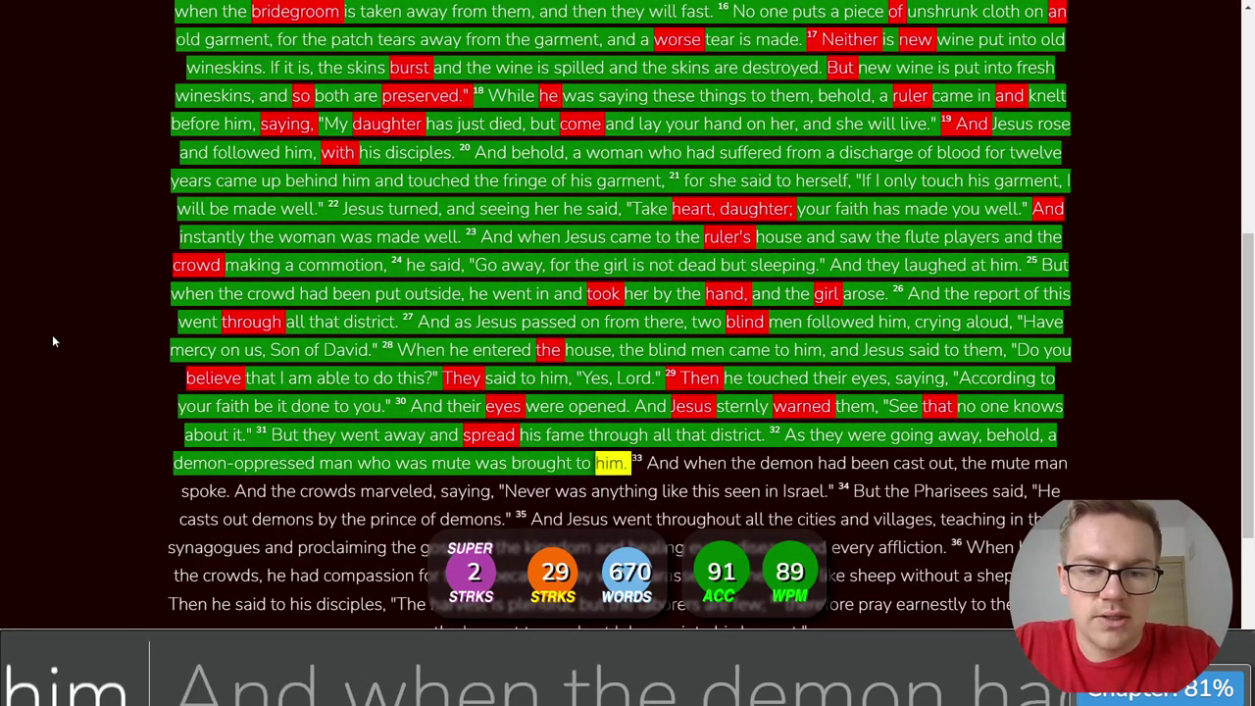
Step: End verse 32 with its period and enter verse 33 from "And when the demon" through "And the crowds", correcting the misspelled "the"
type(". And when the d")
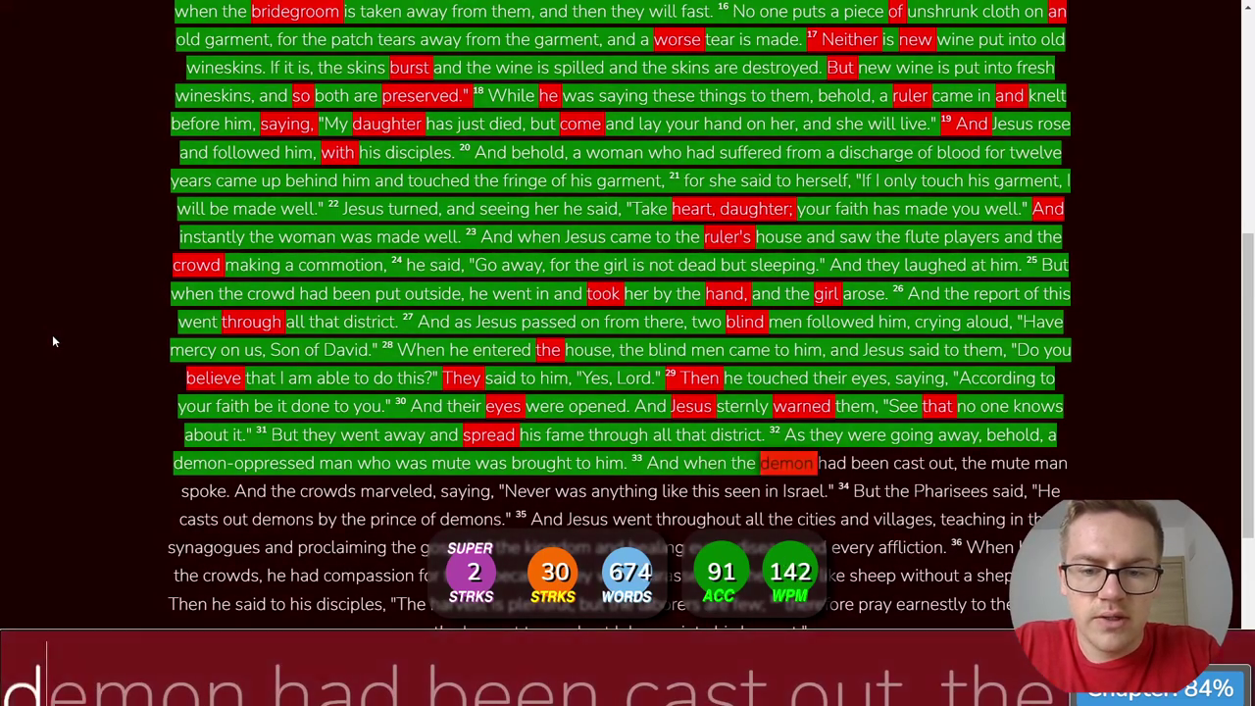
type("emon had been cast ")
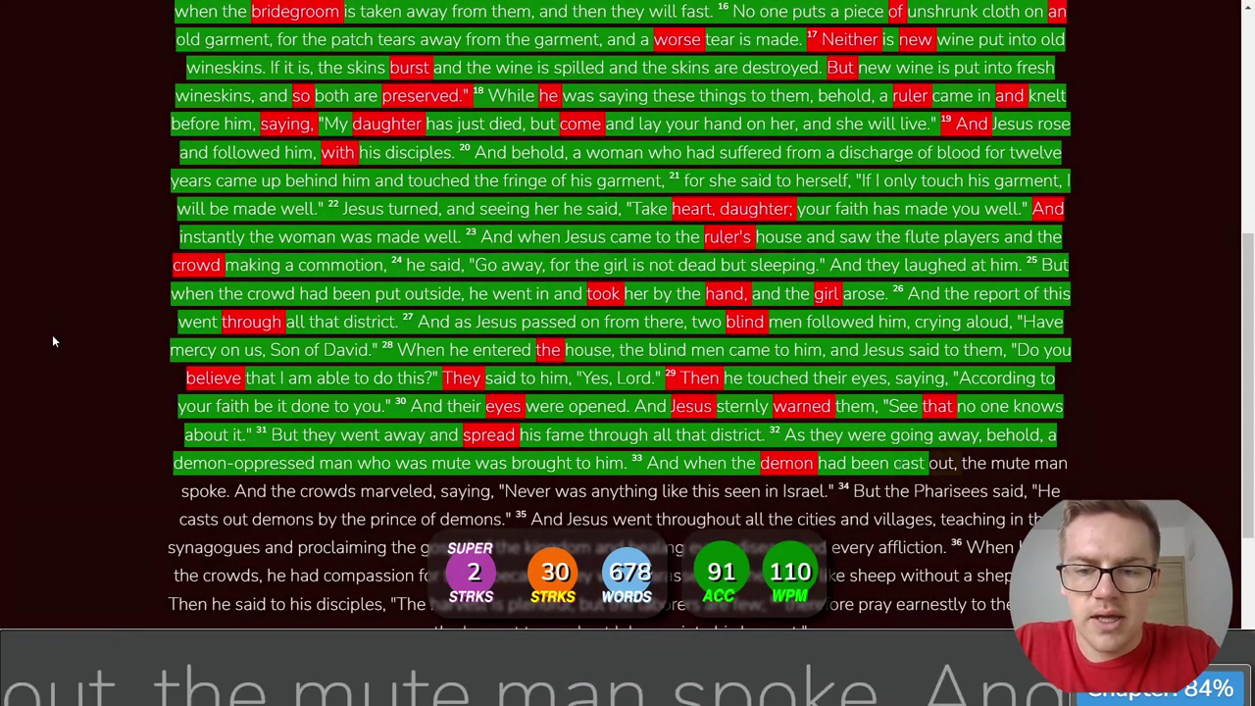
type("out, the mute man ")
type("spo")
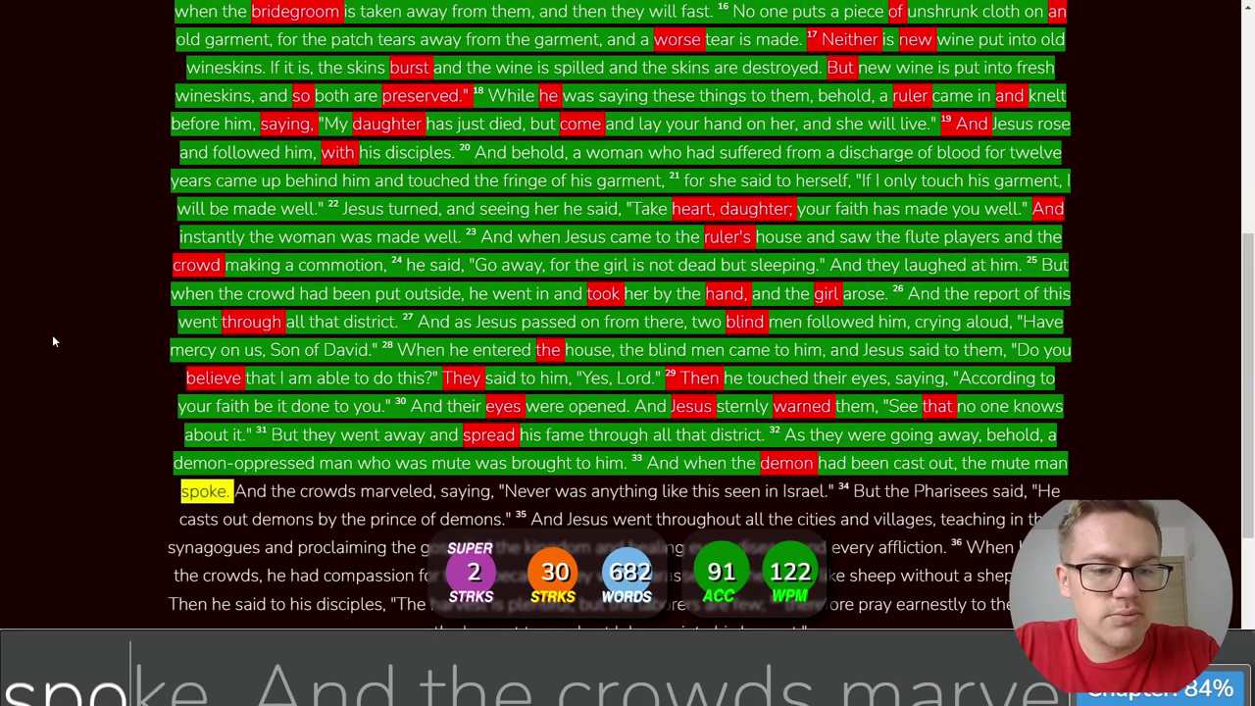
type("ke. And teh cro")
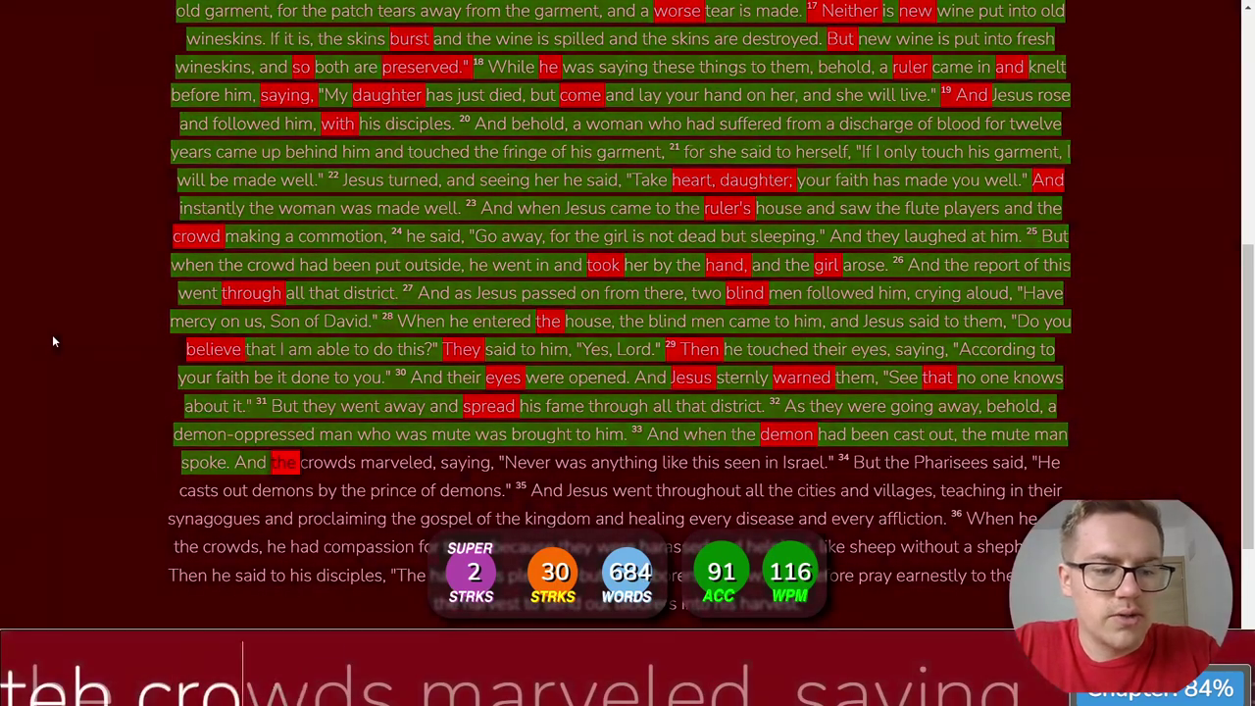
type("wds ")
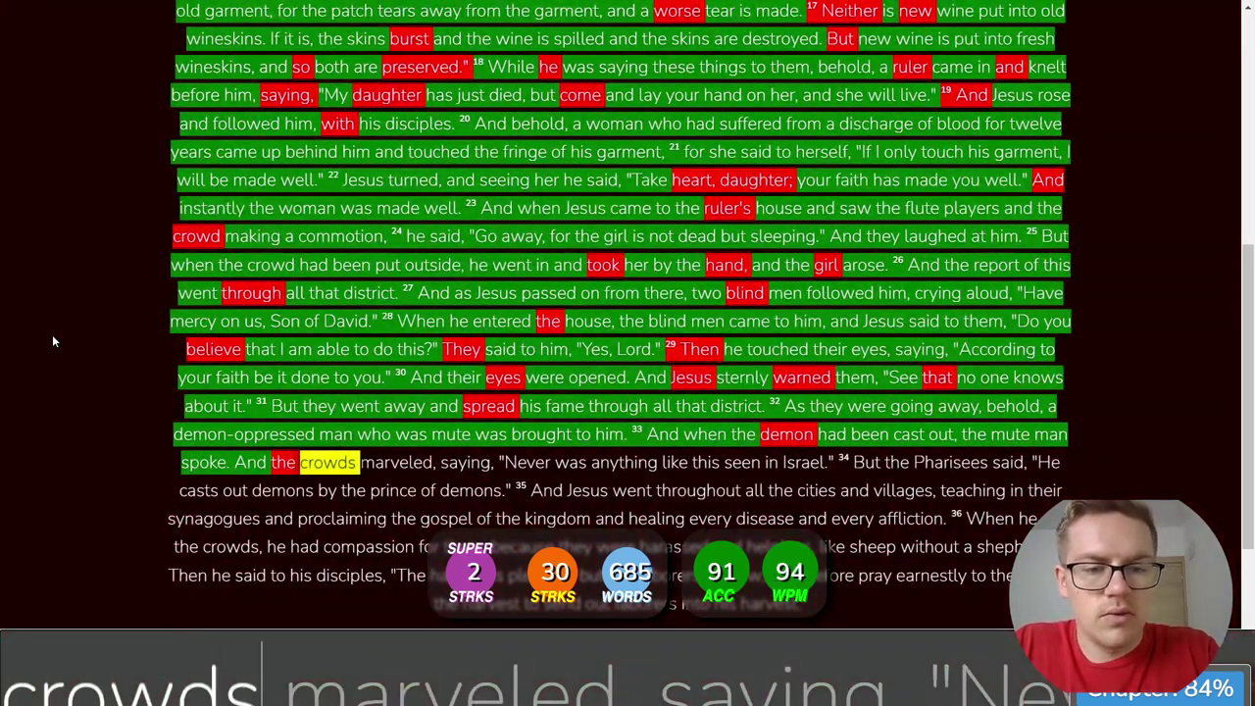
Step: Complete verse 33 with "marveled, saying, "Never was anything like this seen in Israel."" and begin verse 34 with "But the"
type(" marveled, saying")
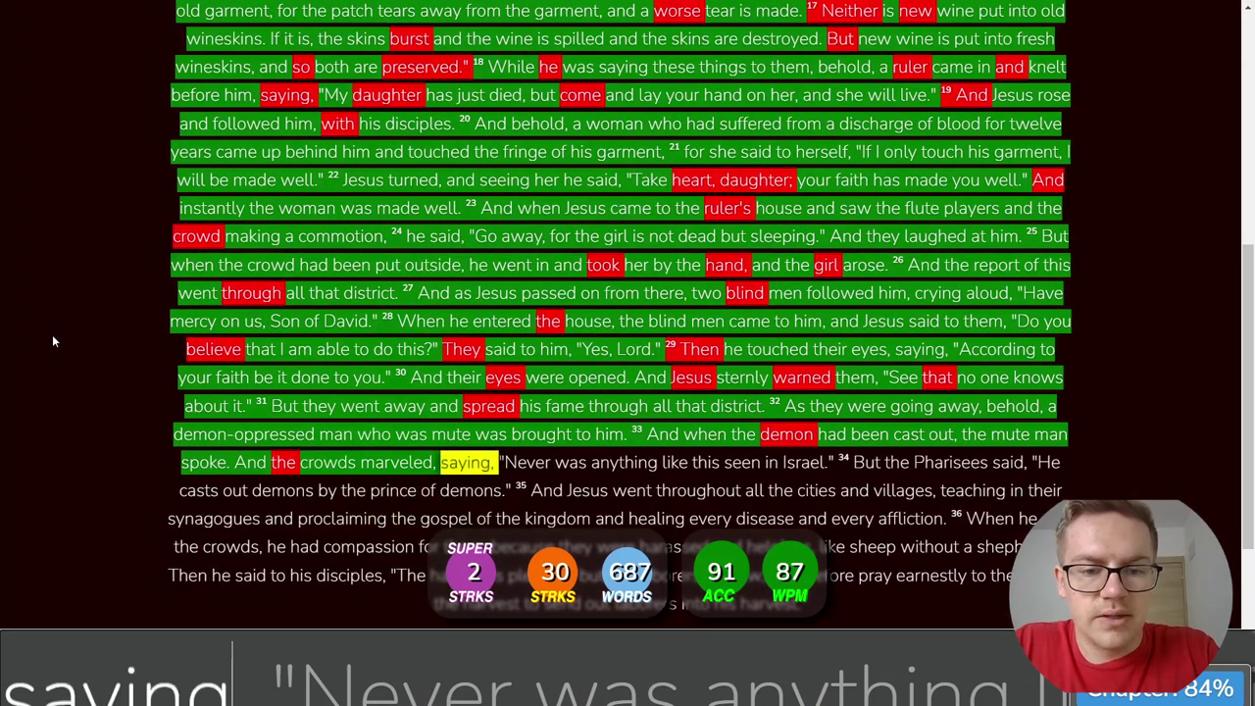
type(", \"Never was anything like ")
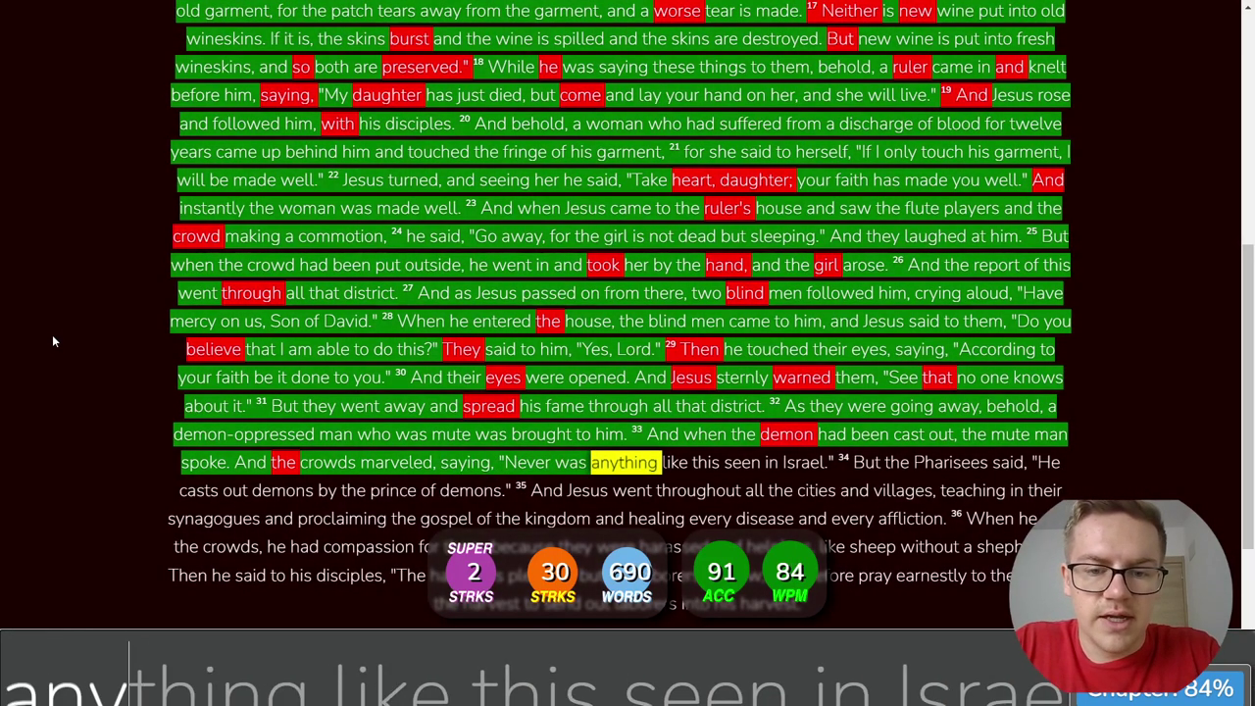
type("this seen in ")
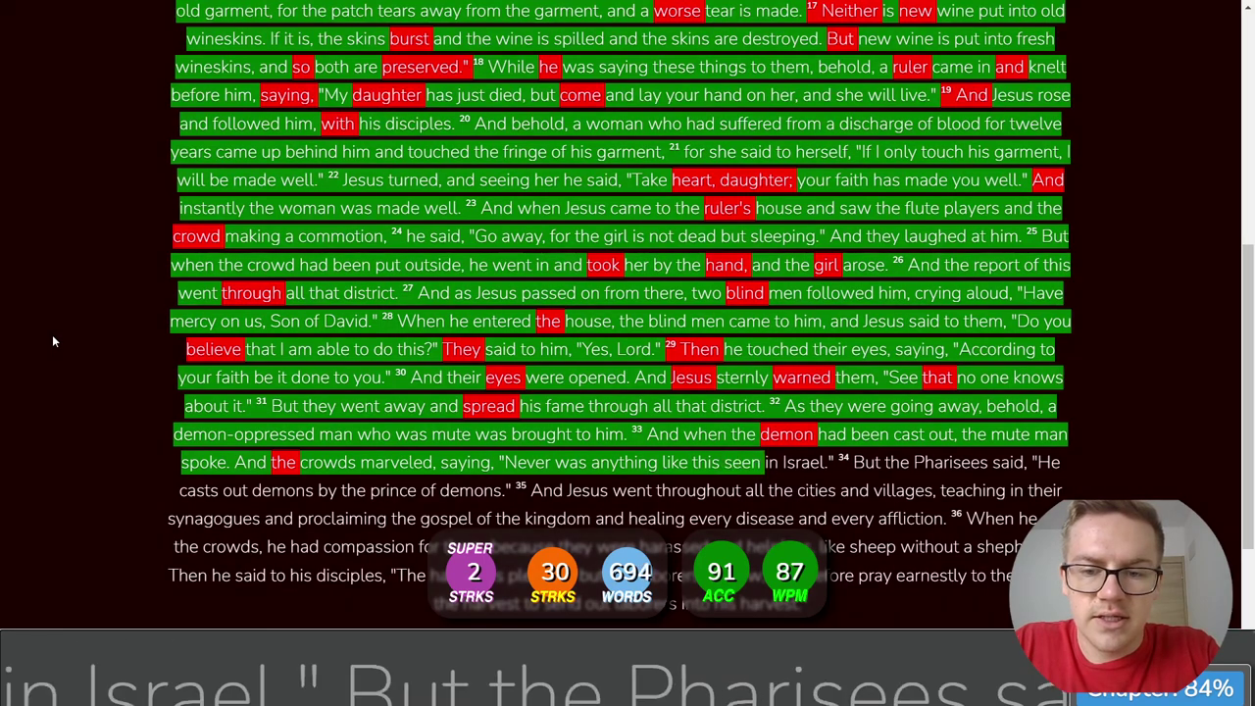
type("Israel")
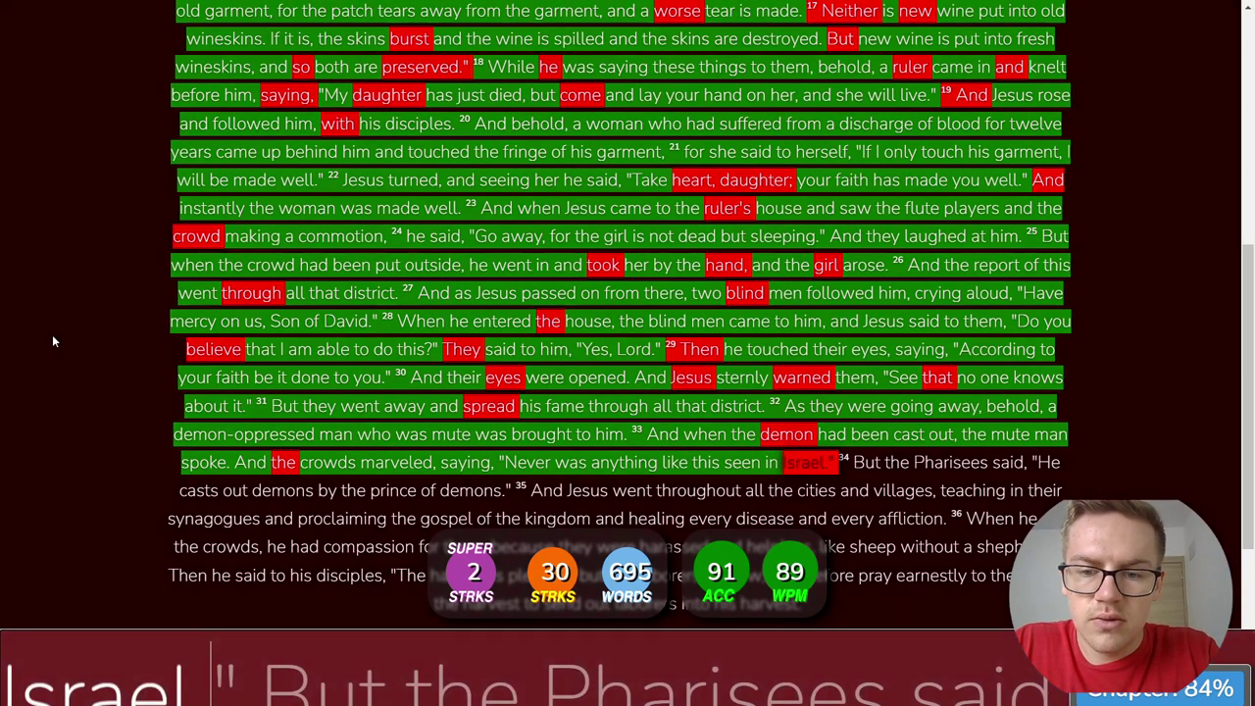
type(".\" But the")
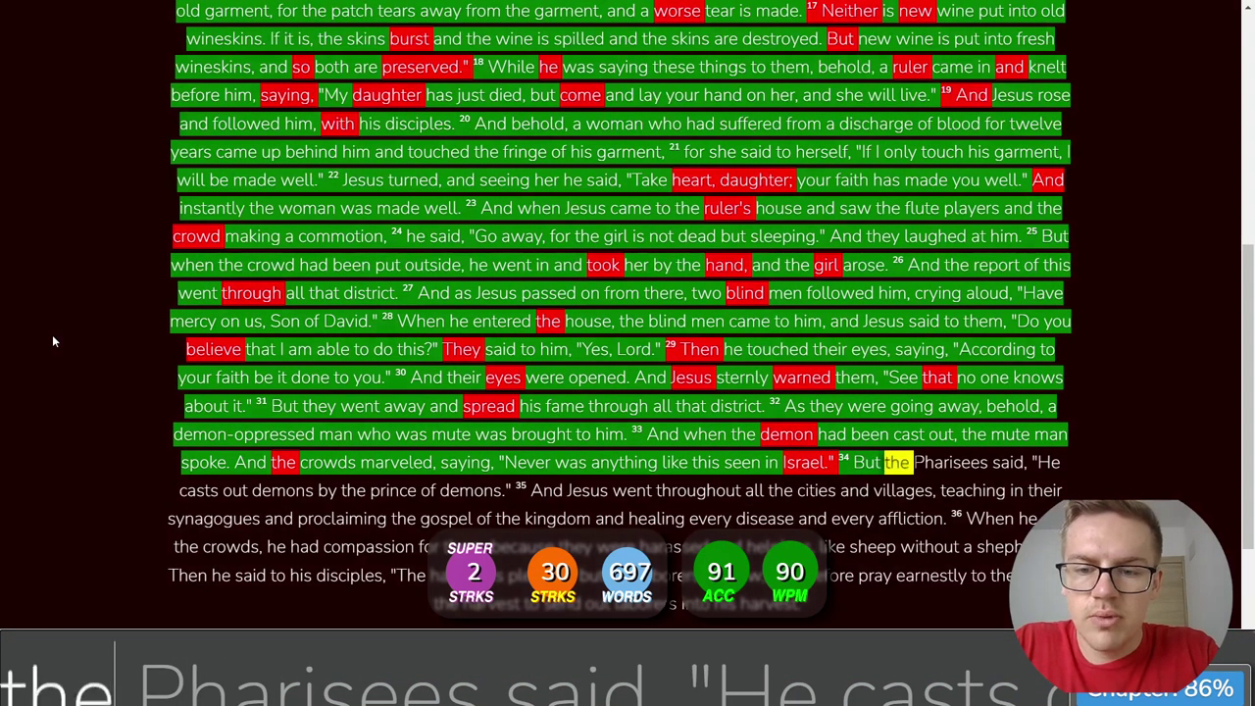
Step: Complete verse 34 with "Pharisees said, "He casts out demons by the prince of demons."", correcting the misspelled "prince"
type(" Pharisees")
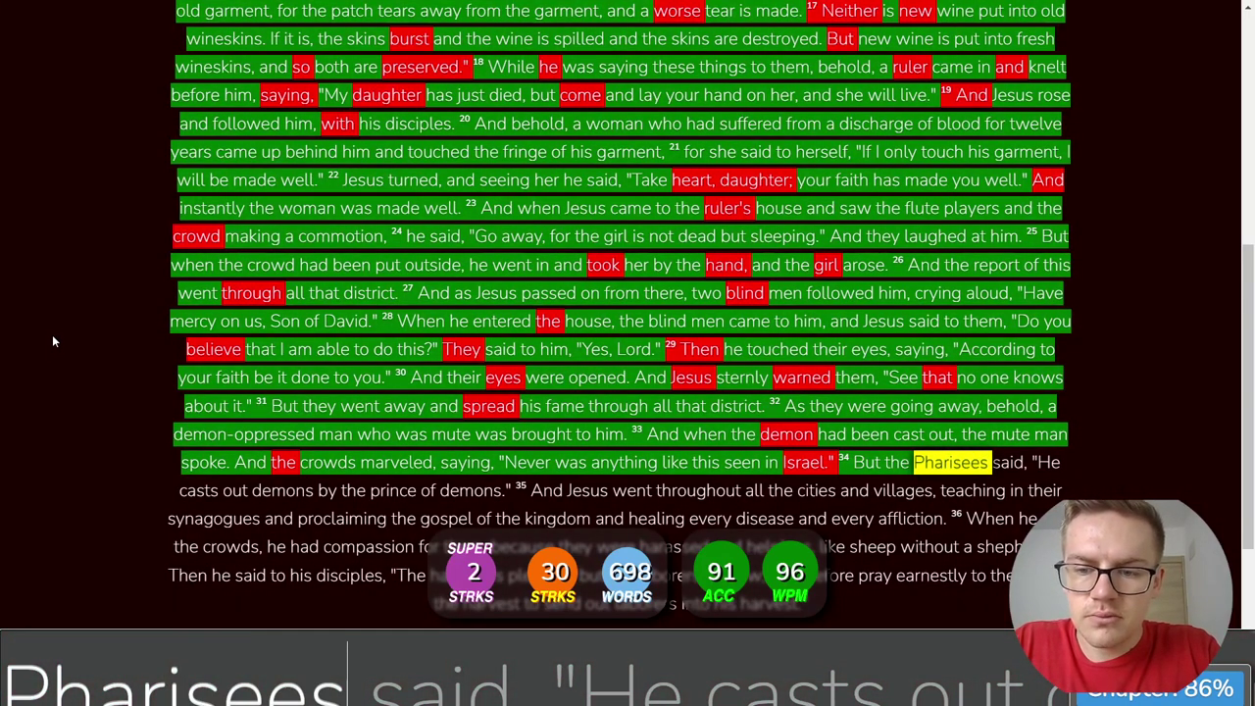
type(" said, \"He ")
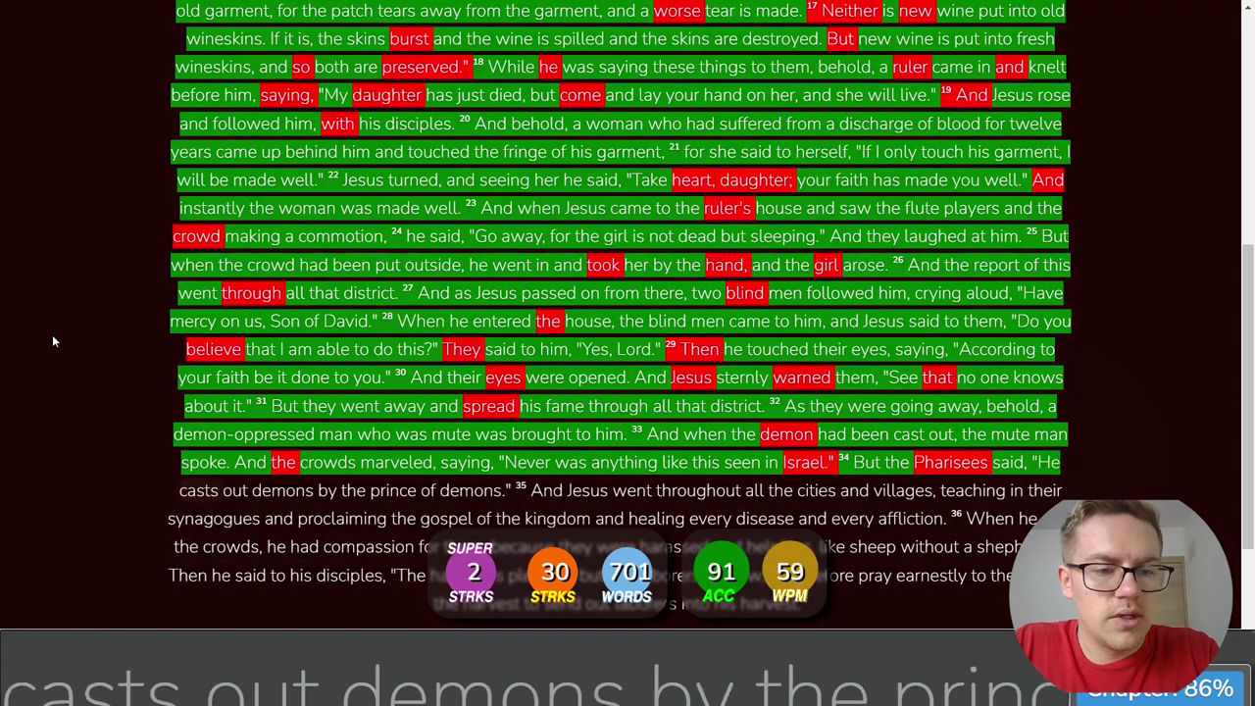
type("casts out demons by the")
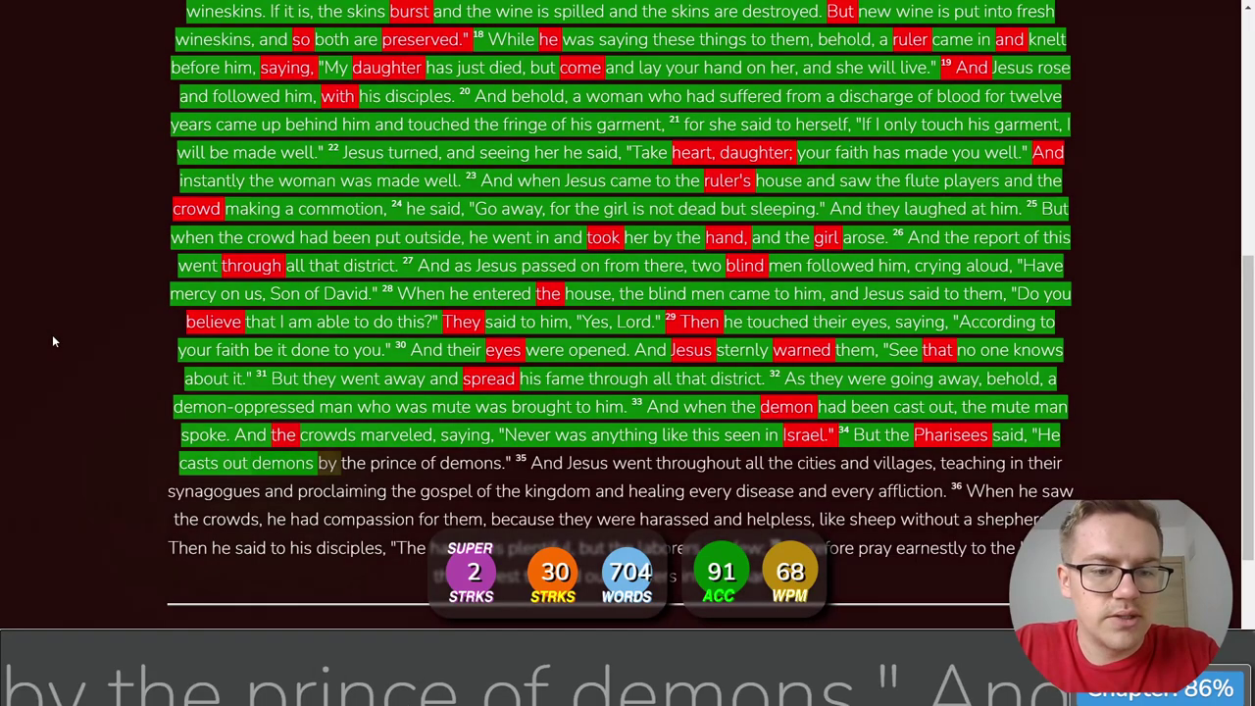
type(" prim")
key("BackSpace")
type("nce")
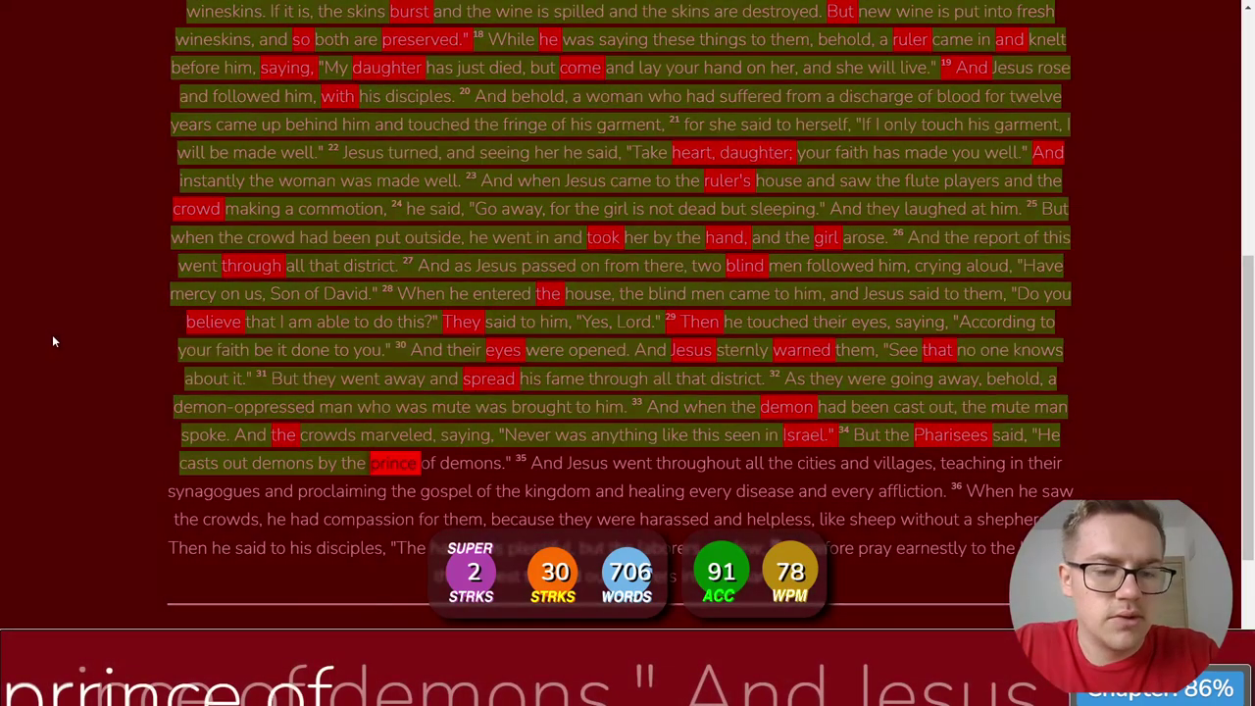
type(" of ")
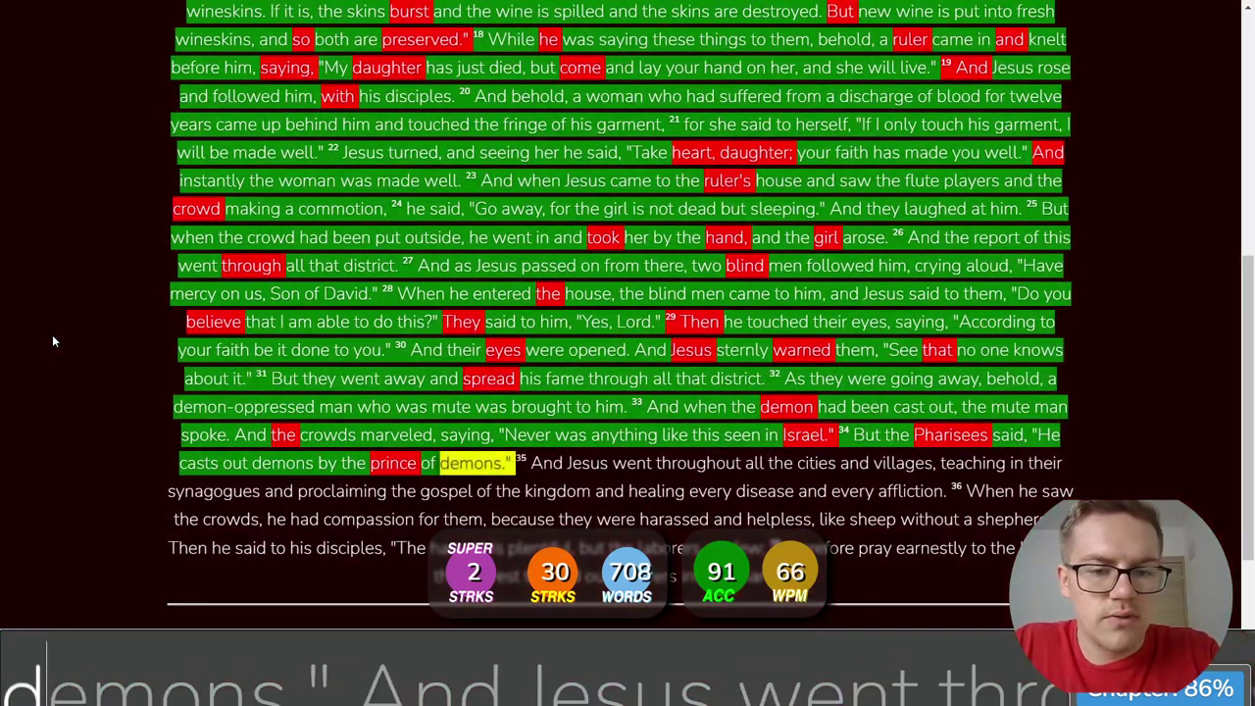
type("demons.\" 35 ")
Step: Enter the start of verse 35, "And Jesus went throughout all the cities and villages, teaching in their", correcting the misspelled "villages"
type("An")
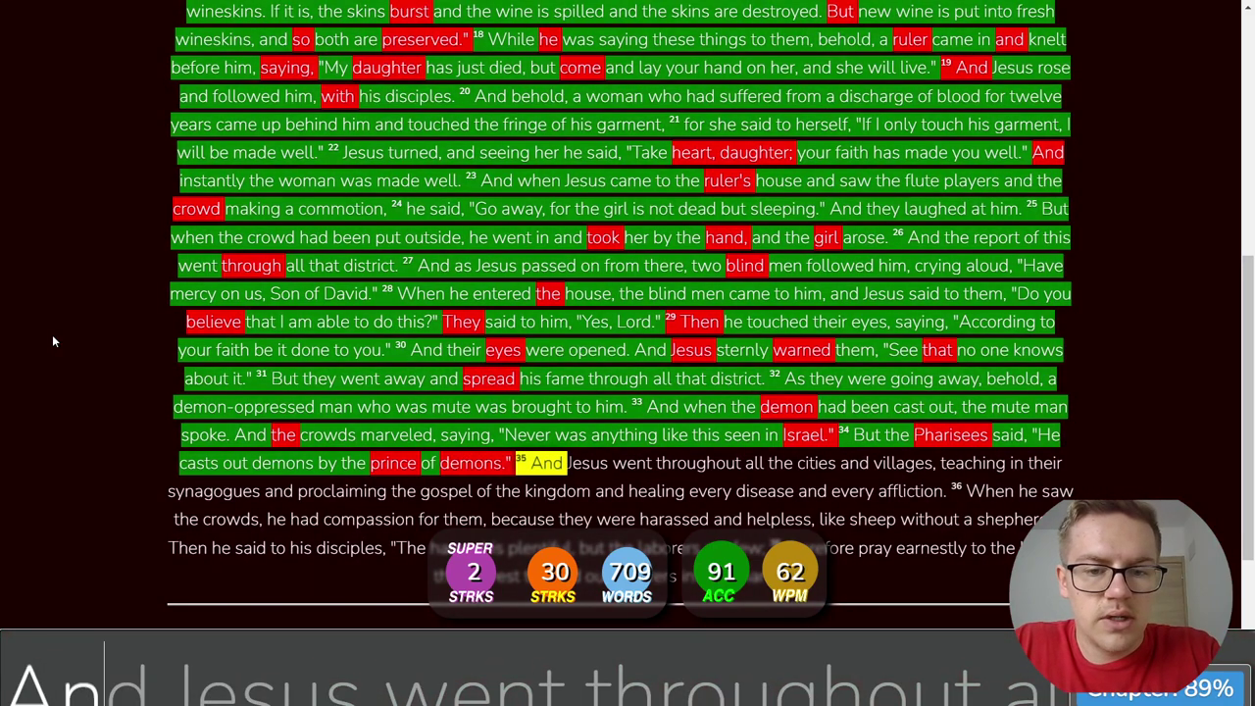
type("d Jesus ")
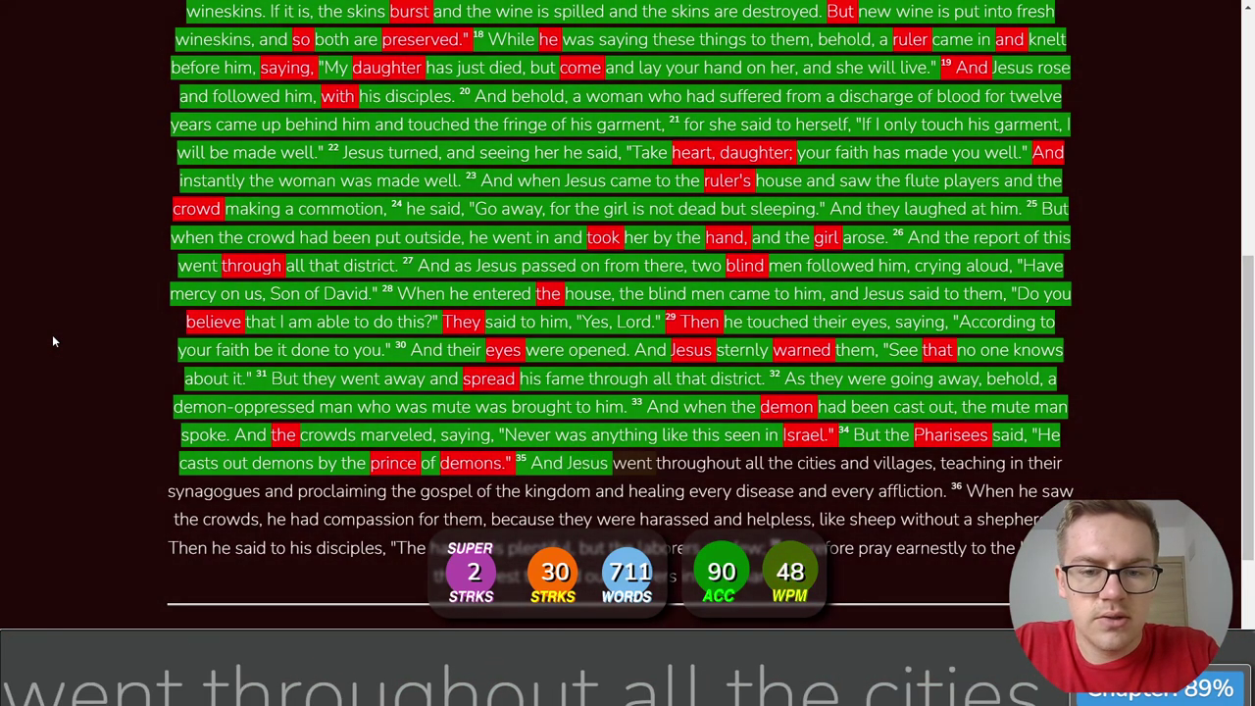
type("went throughout all the cities and ")
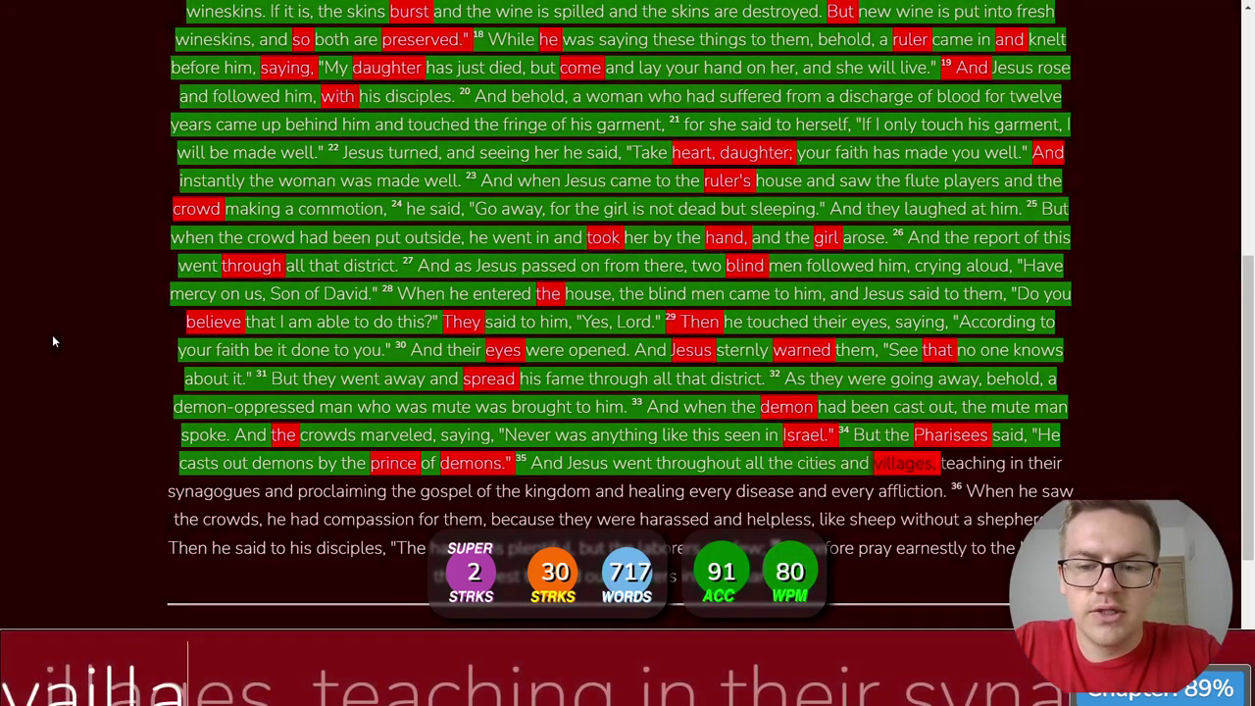
type("villages, ")
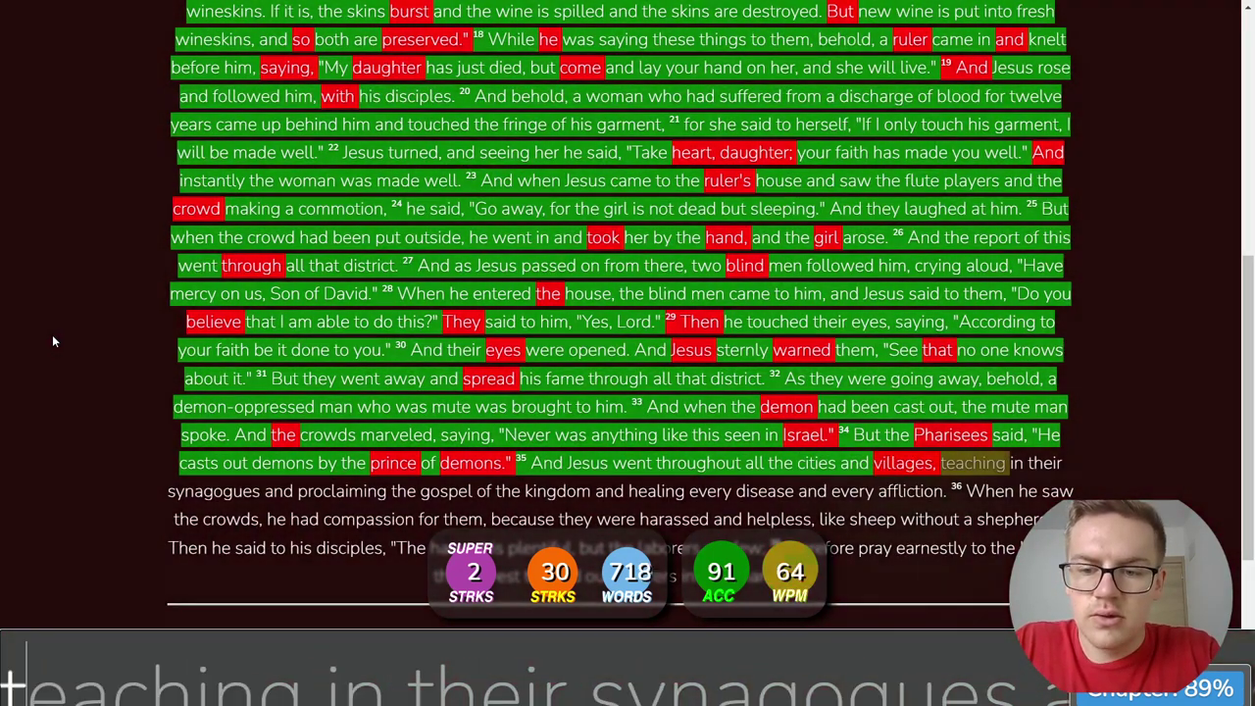
type("teaching in the")
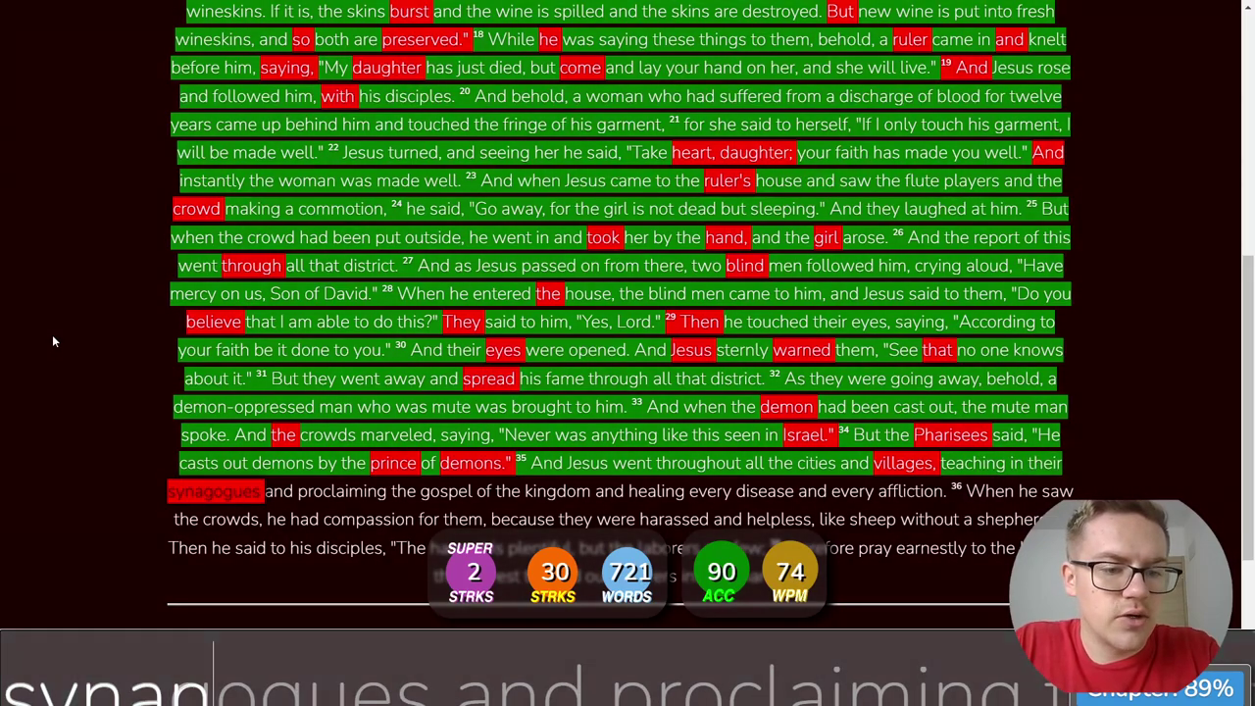
Step: Continue verse 35 with "synagogues and proclaiming the", correcting the misspelled "synagogues" and "proclaiming"
key("BackSpace")
type("gon")
key("BackSpace")
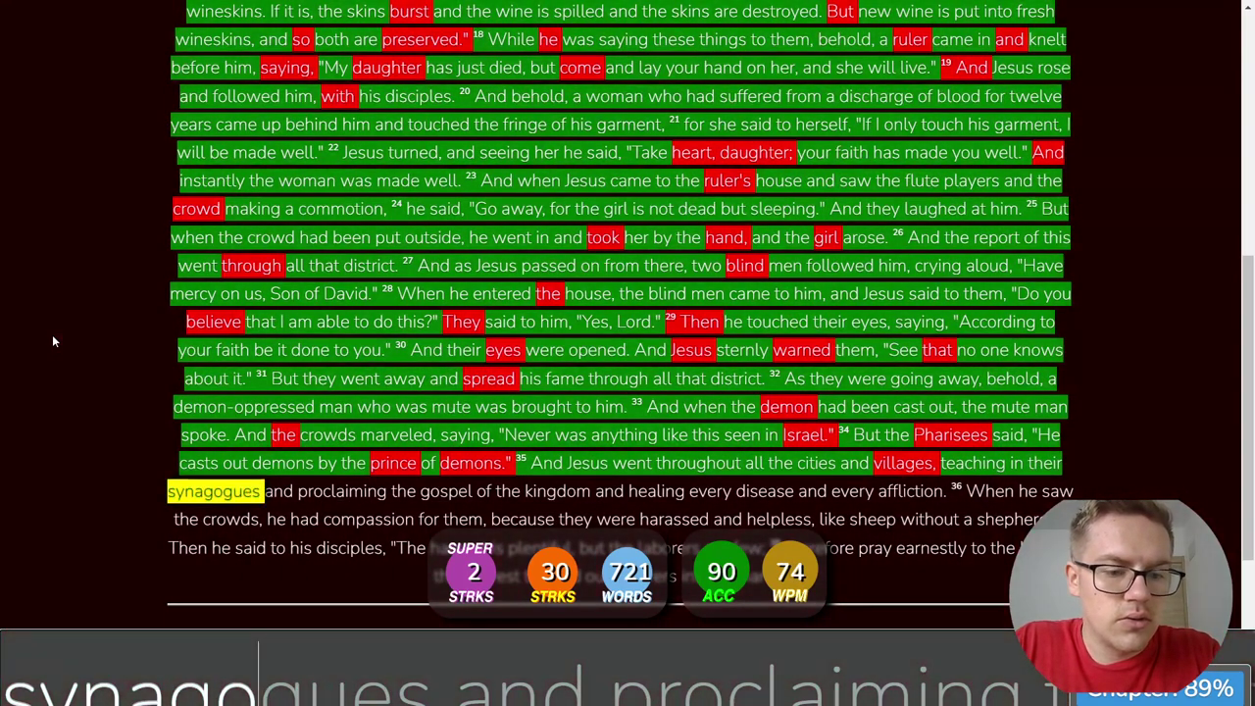
type("gues and")
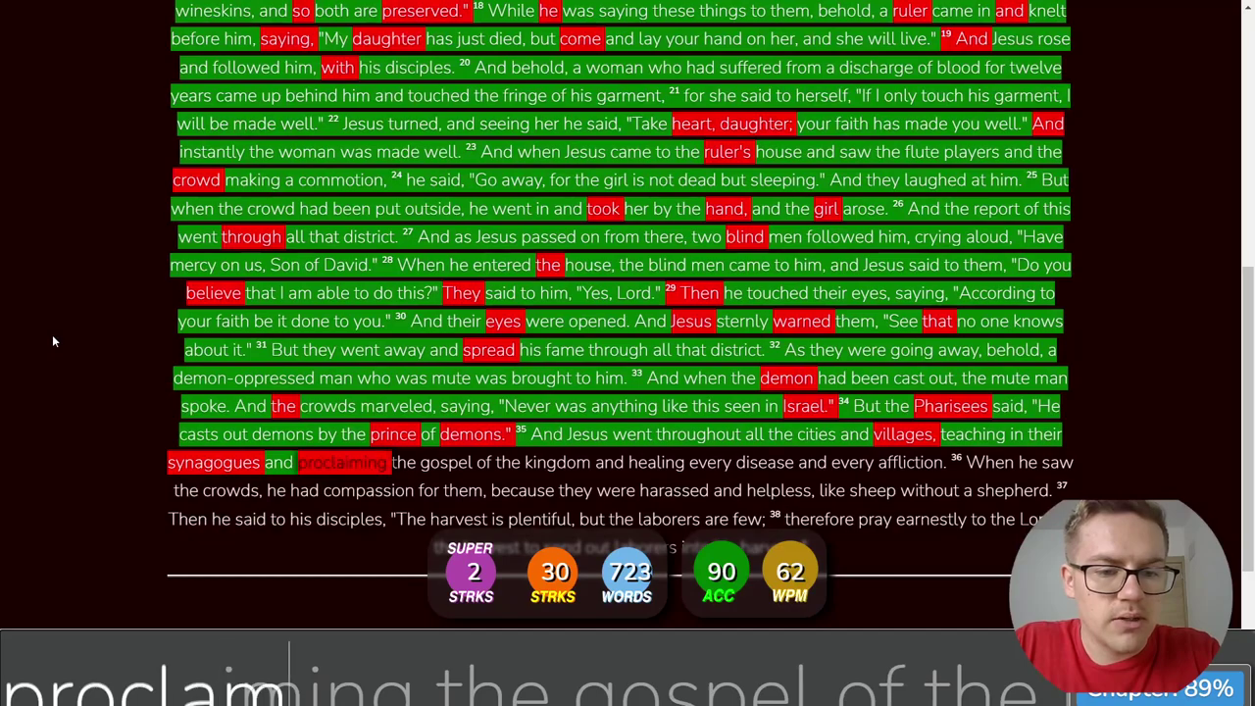
key("BackSpace")
key("BackSpace")
type("iming the ")
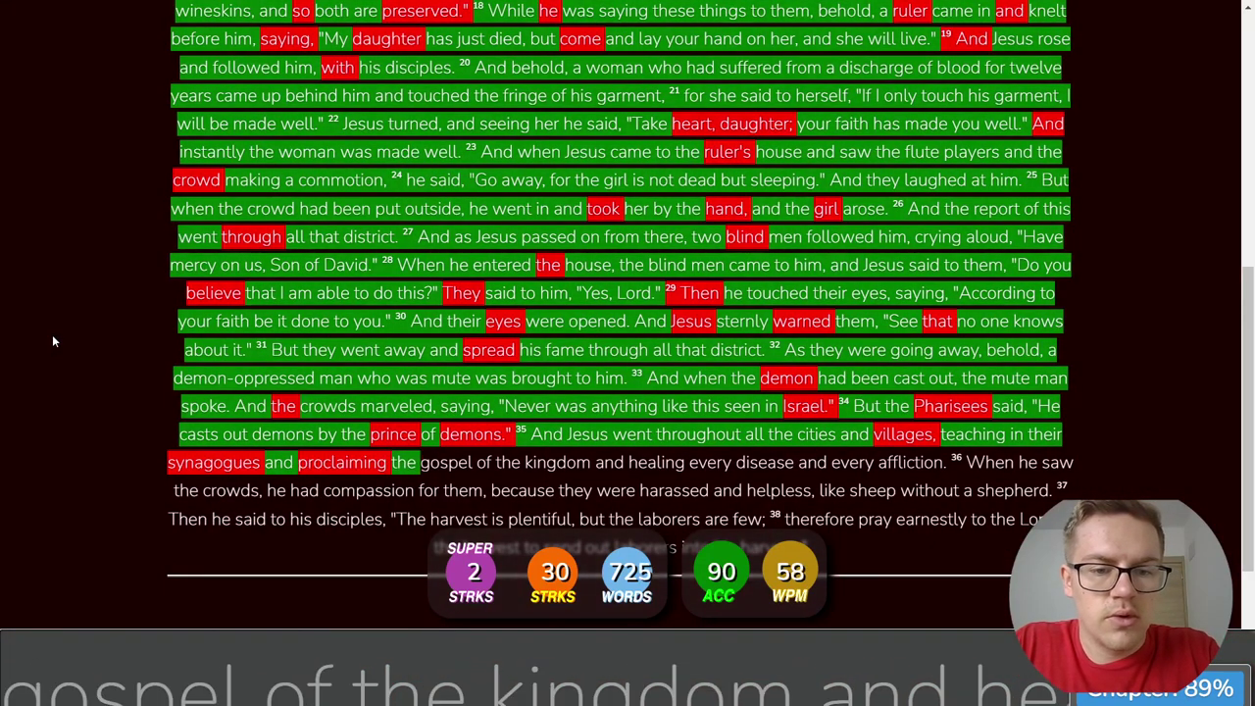
Step: Complete verse 35 with "gospel of the kingdom and healing every disease and every affliction." and begin verse 36 with "When he"
type("gospel of the ")
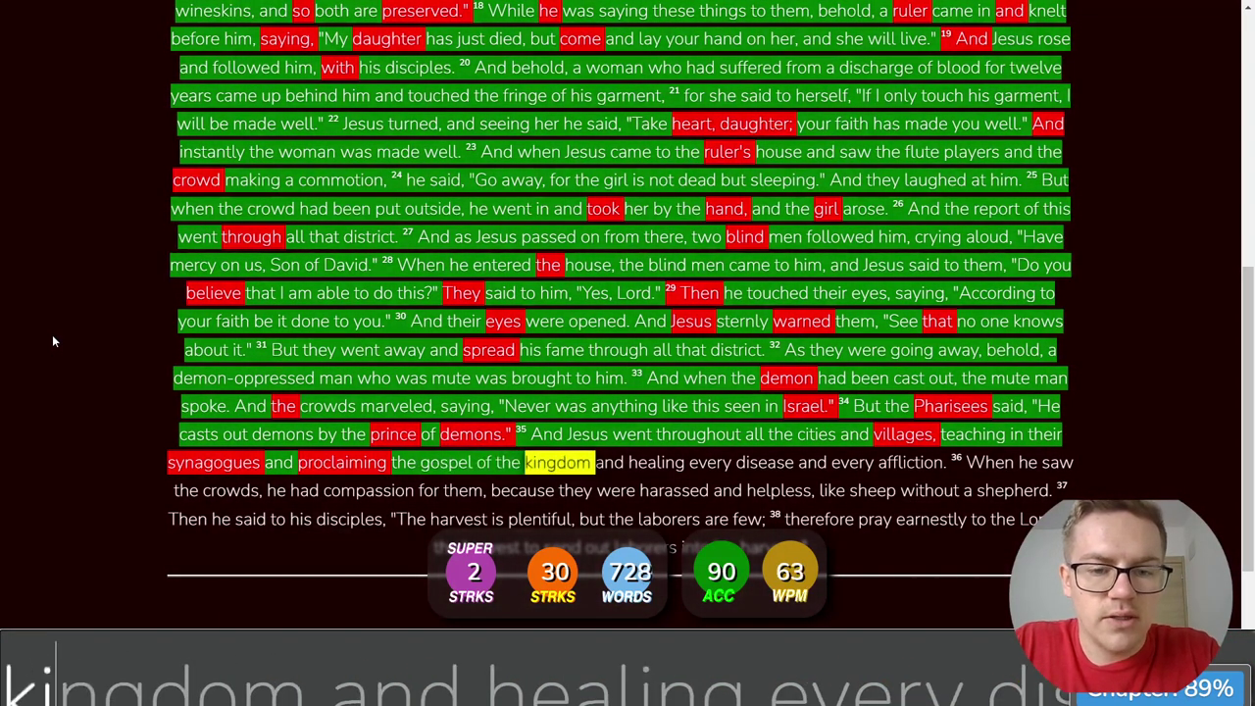
type("kingdom and healing e")
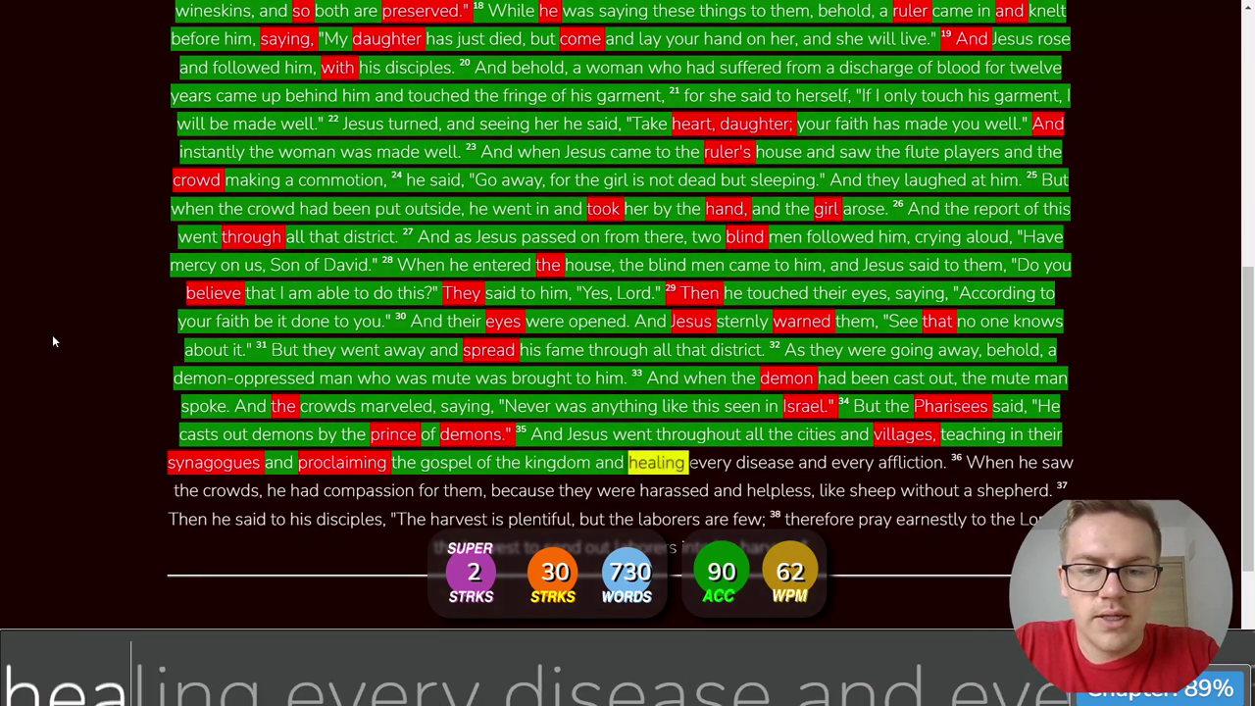
type("disease")
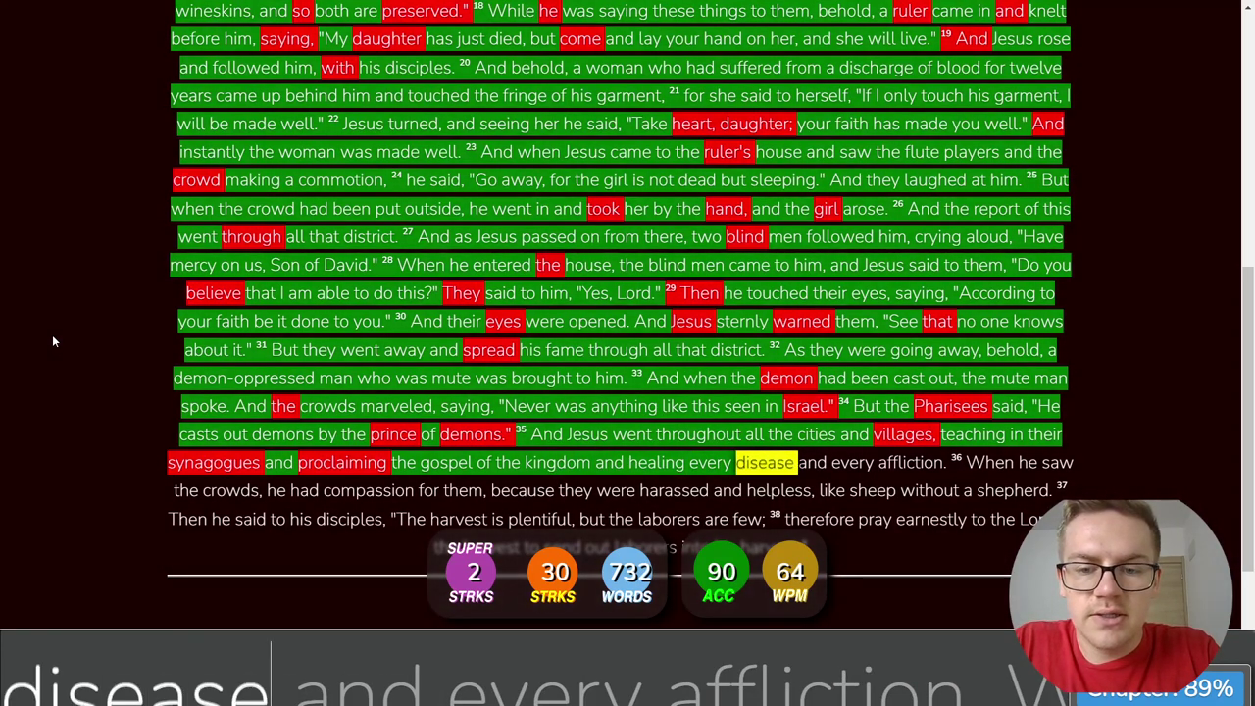
type(" and every affl")
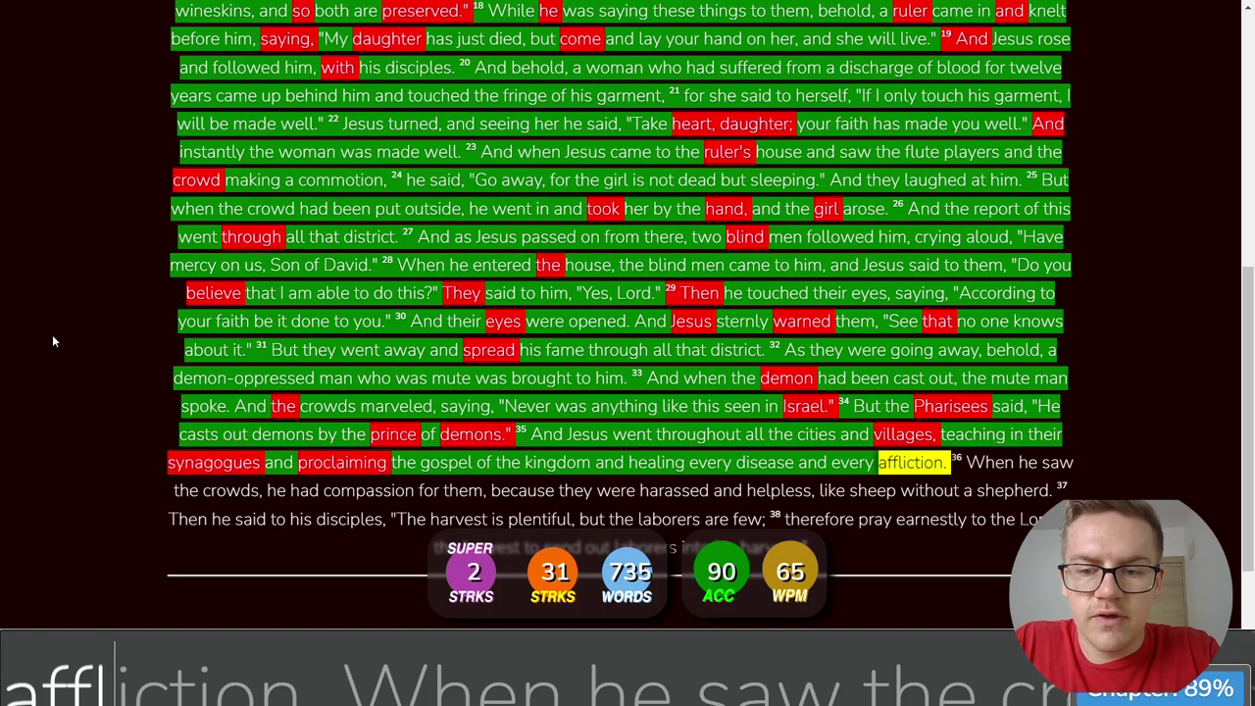
type("icti")
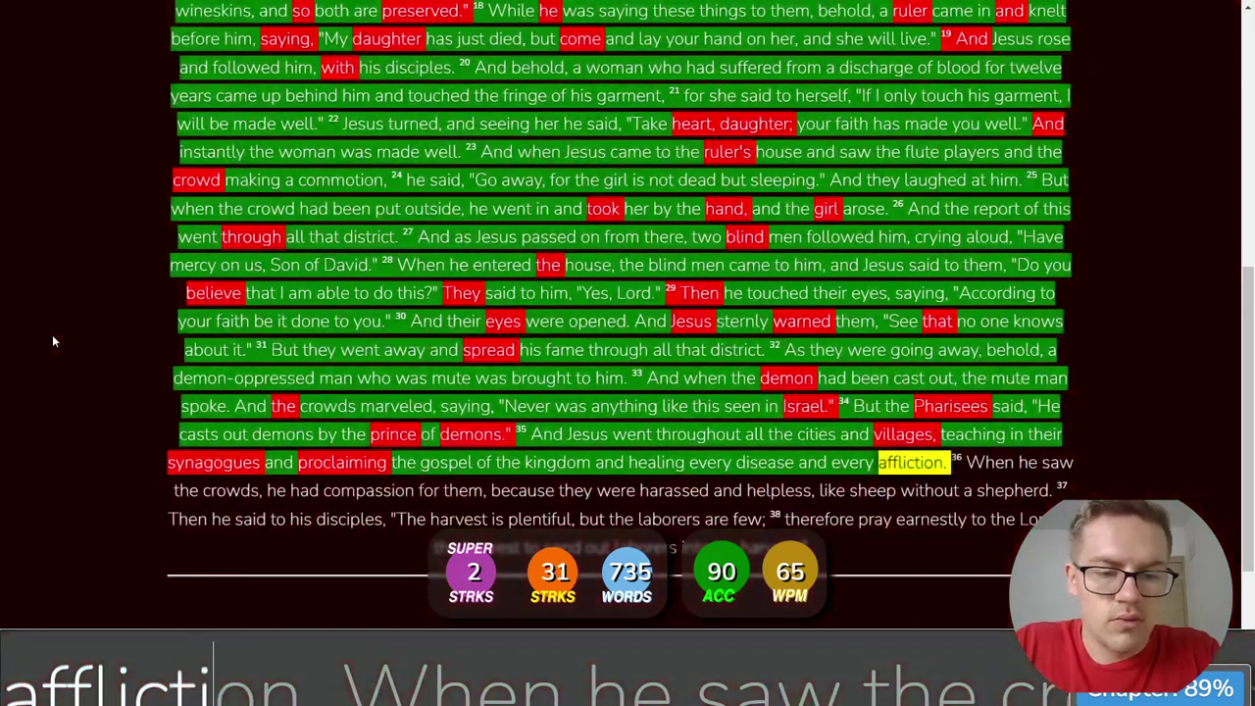
type("on. When he sa")
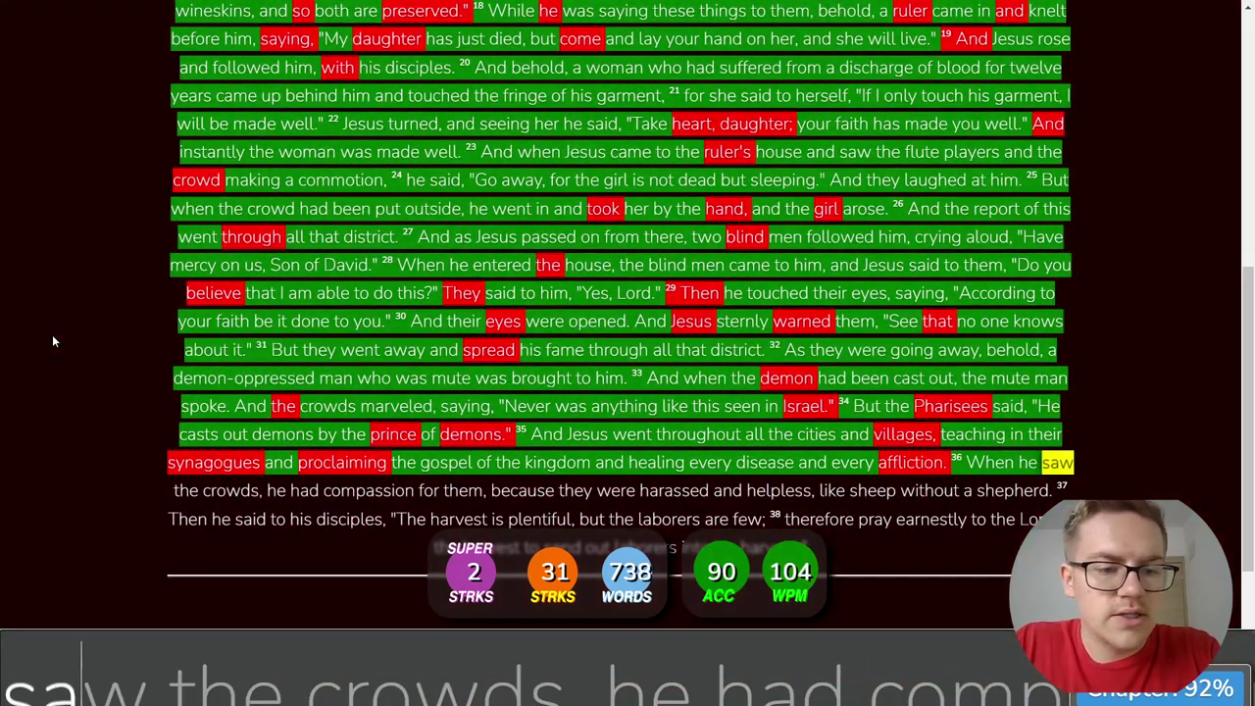
Step: Continue verse 36 with "saw the crowds, he had compassion for them,", correcting the misspelled "crowds" and the missing comma after "them"
type("w the crods")
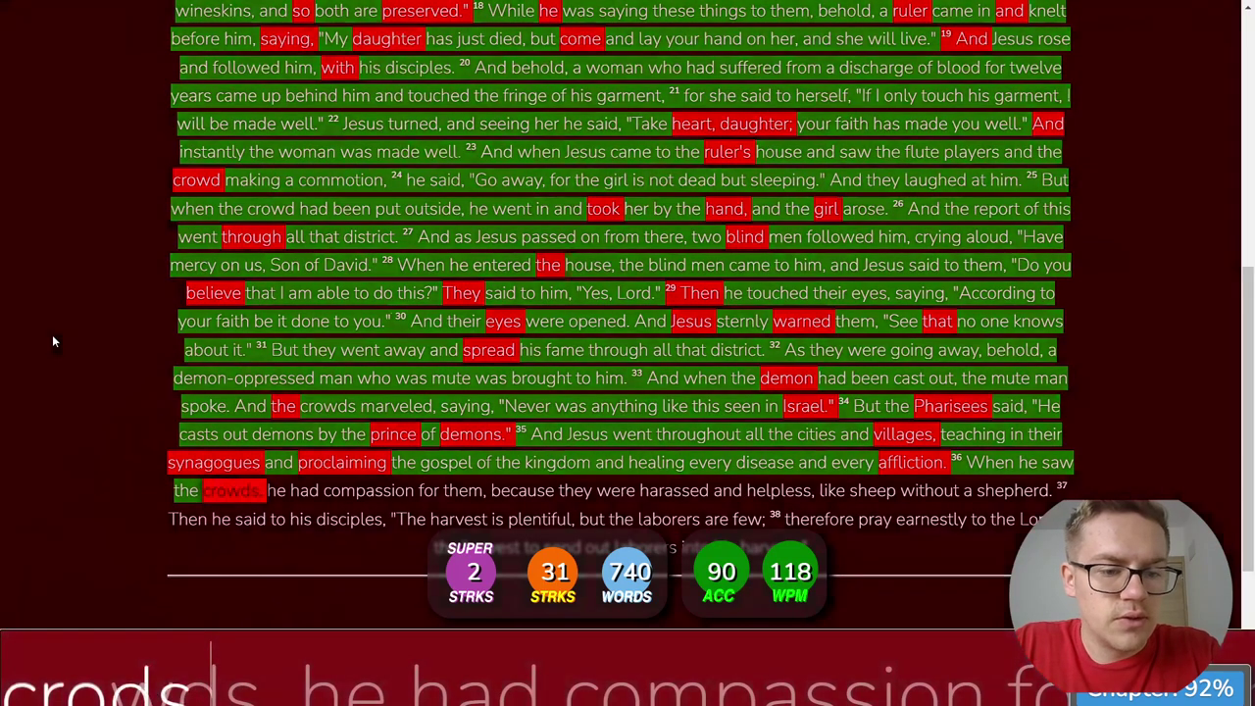
type(", he had ")
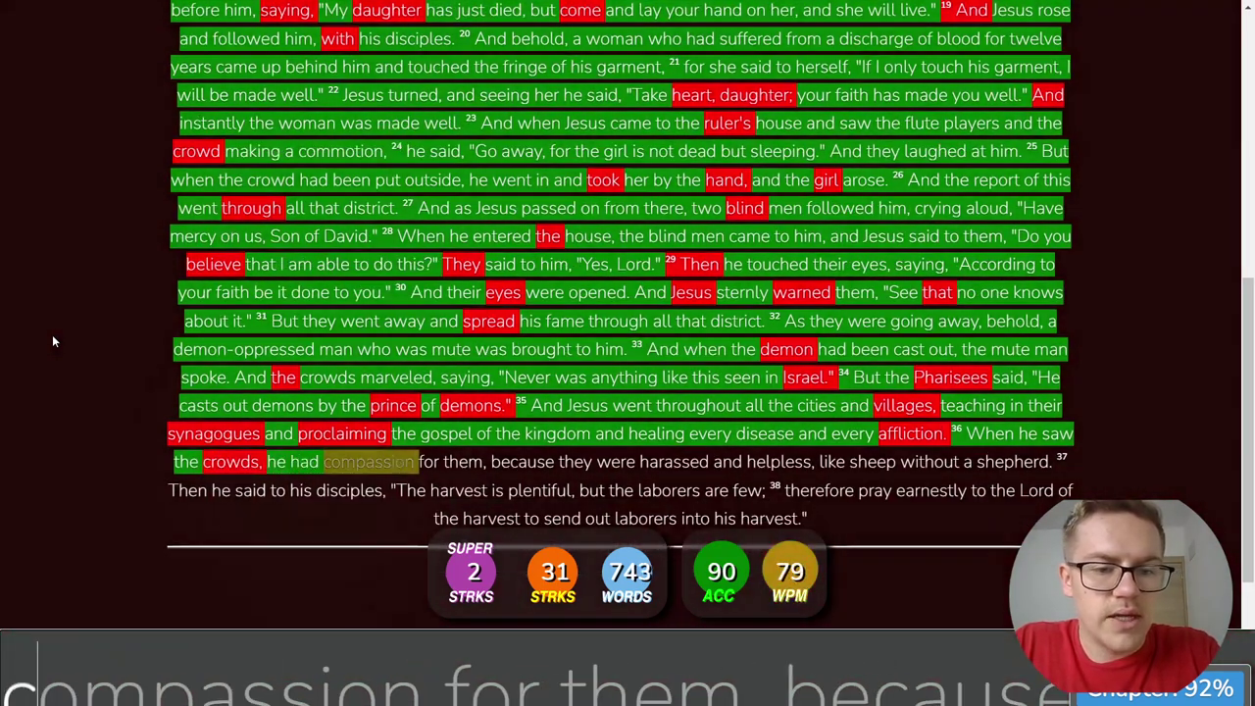
type("compassion for them b")
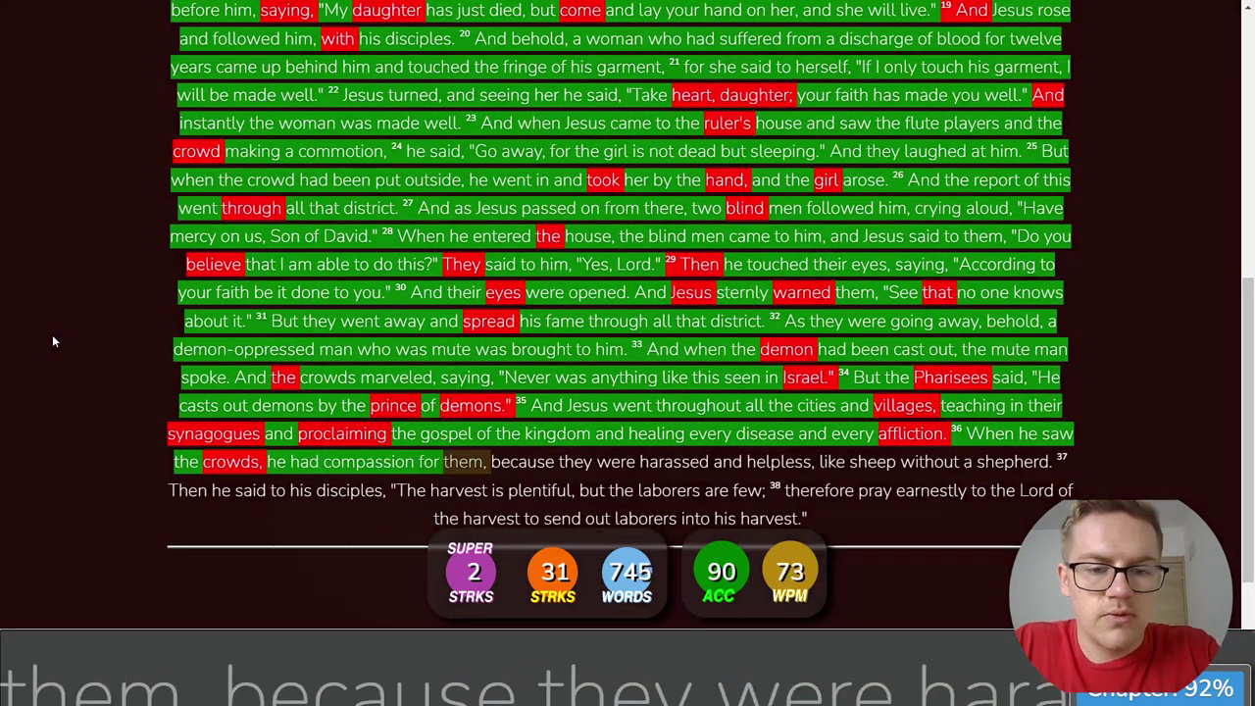
type("ec")
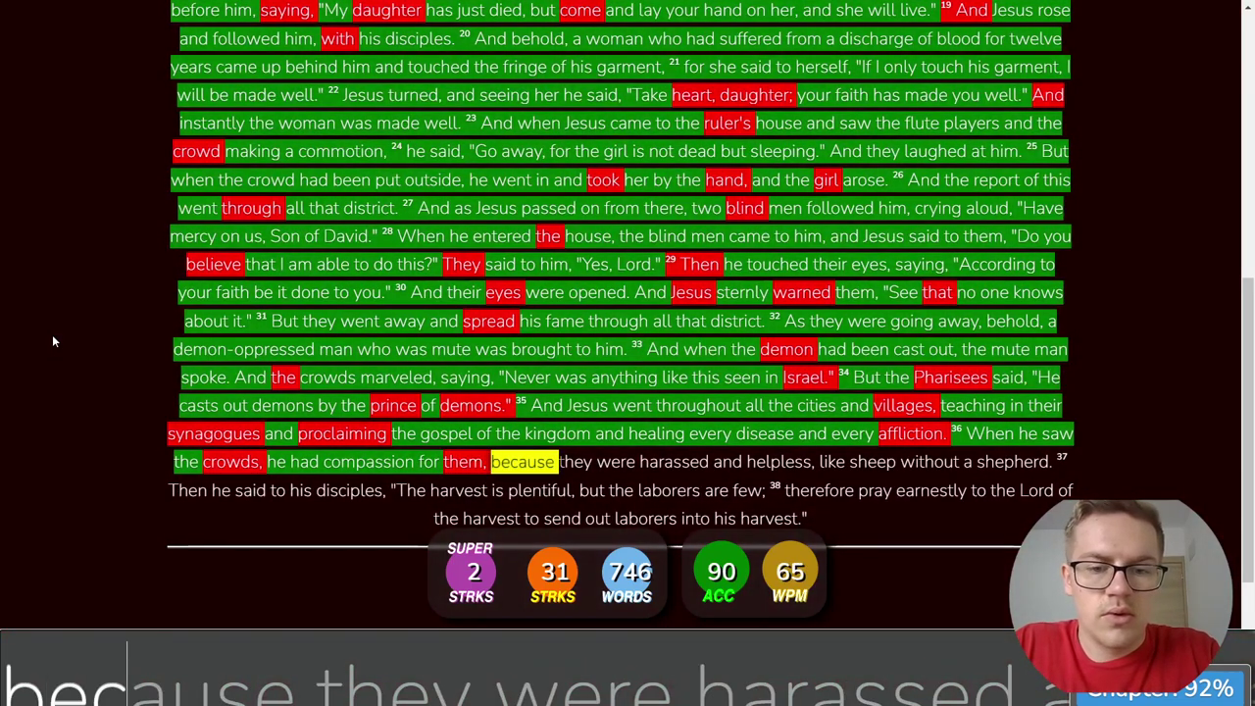
Step: Complete verse 36 with "because they were harassed and helpless, like sheep without a shepherd." and begin verse 37 with "Then he said"
type("ause they were har")
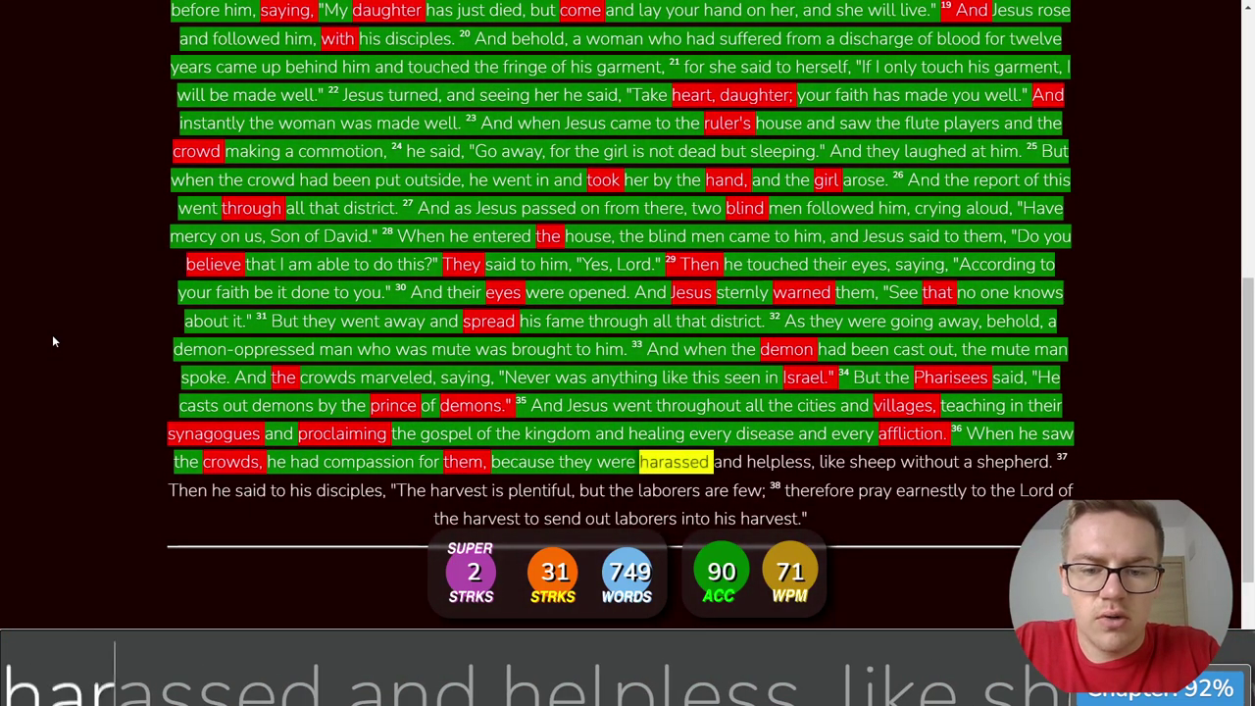
type("assed and helpl")
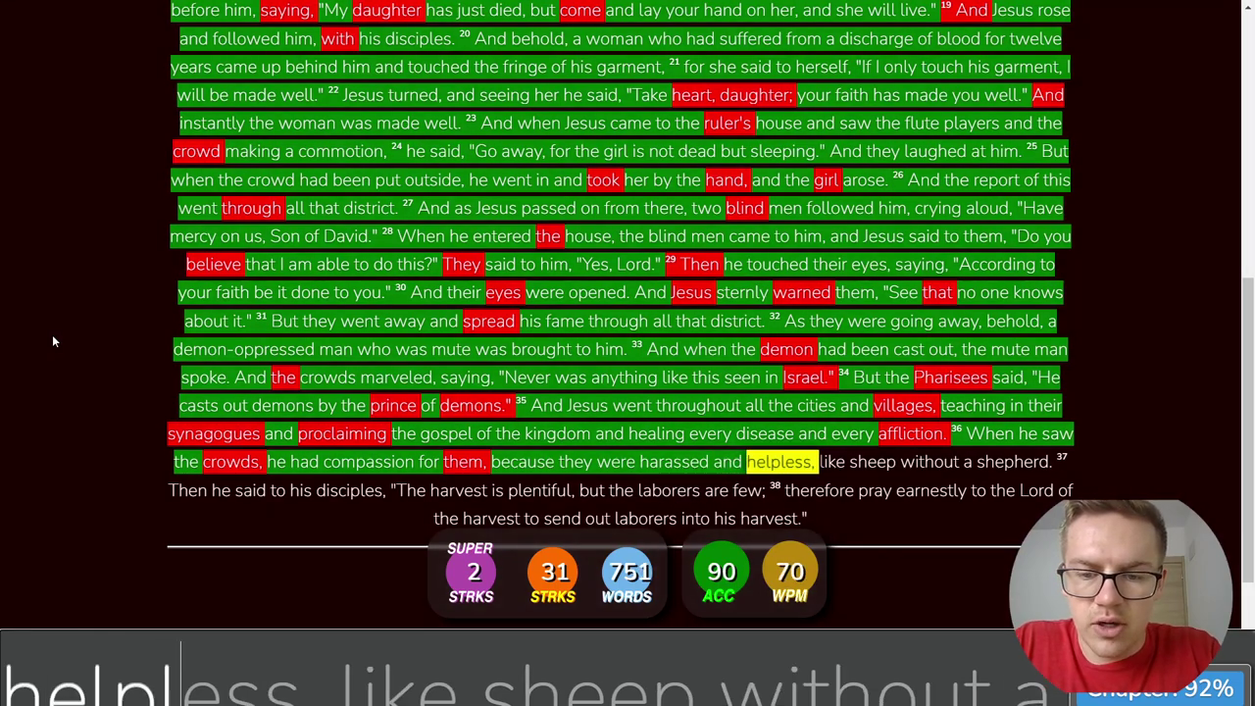
type("e")
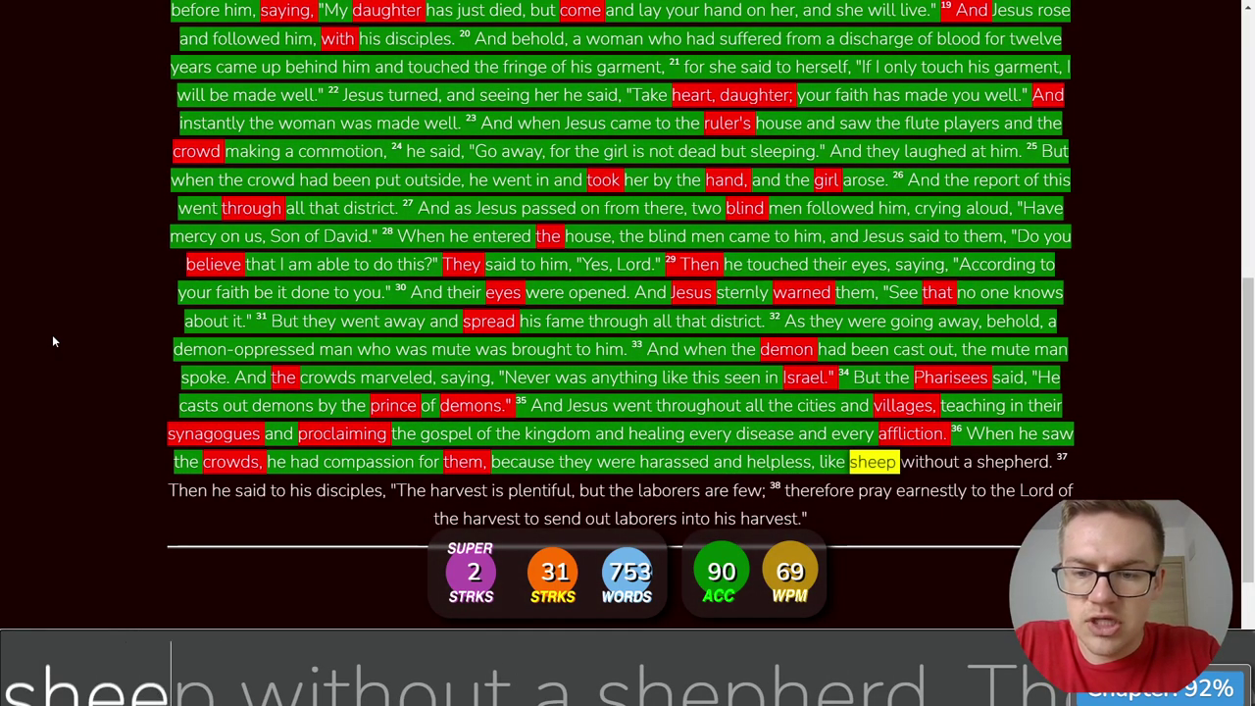
type("ss, like sheep without a shep")
type("herd")
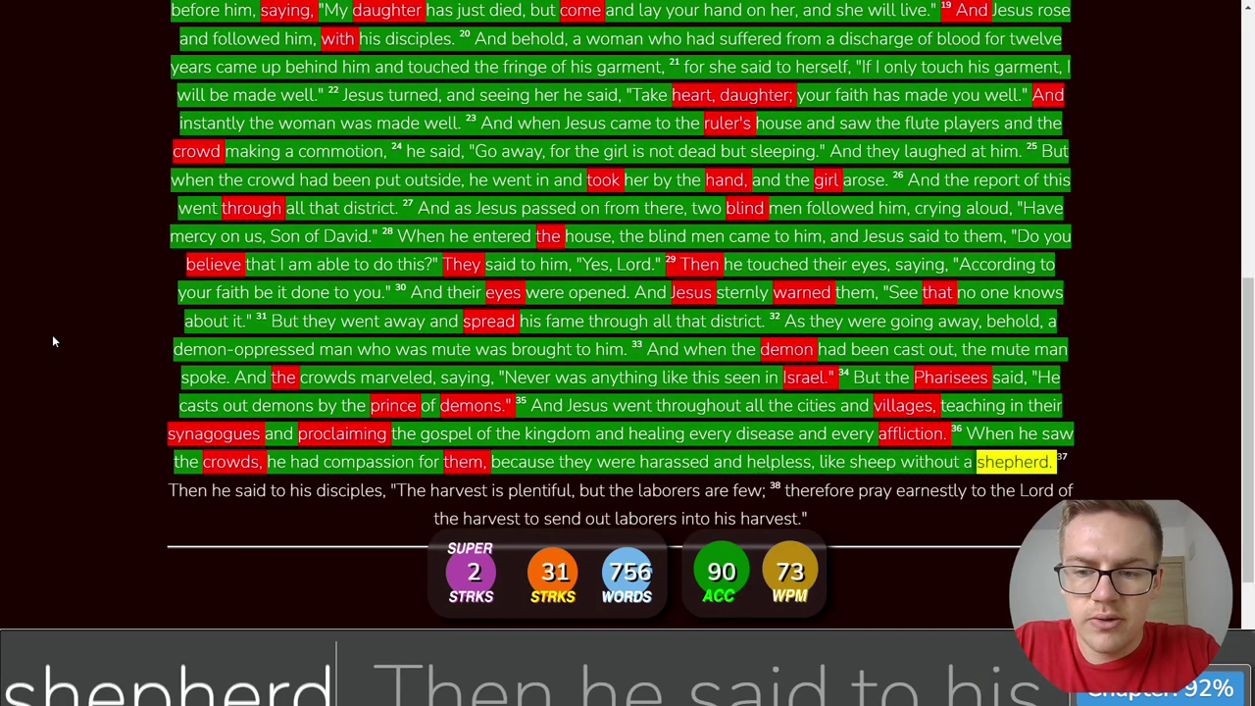
type(". Then he said ")
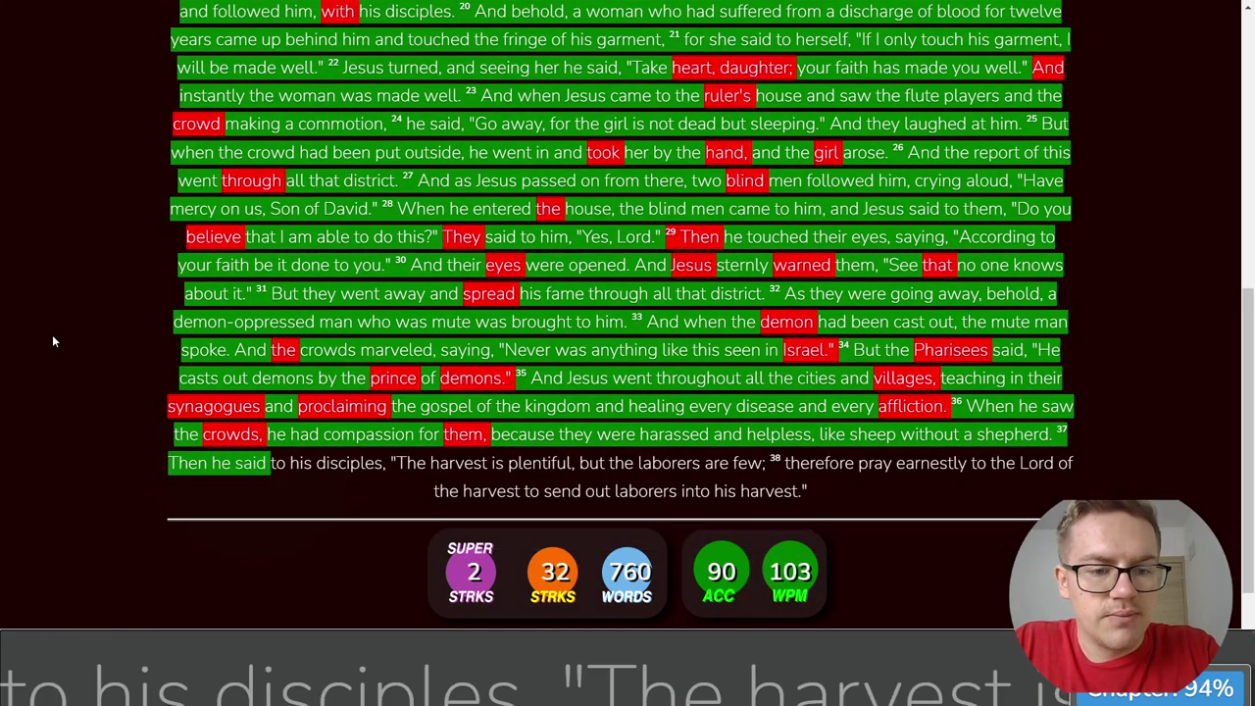
Step: Complete verse 37 with "to his disciples, "The harvest is plentiful, but the laborers are few;"
type("to his dis")
type("ciples")
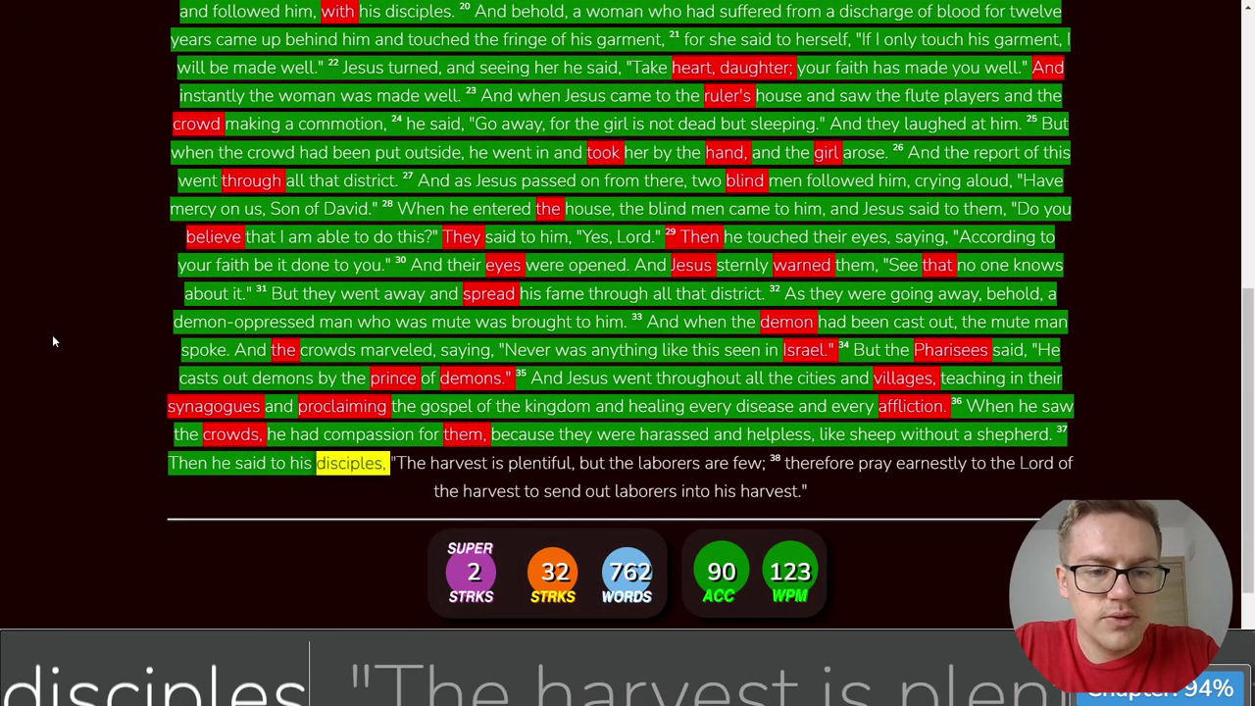
type(", \"The harvest")
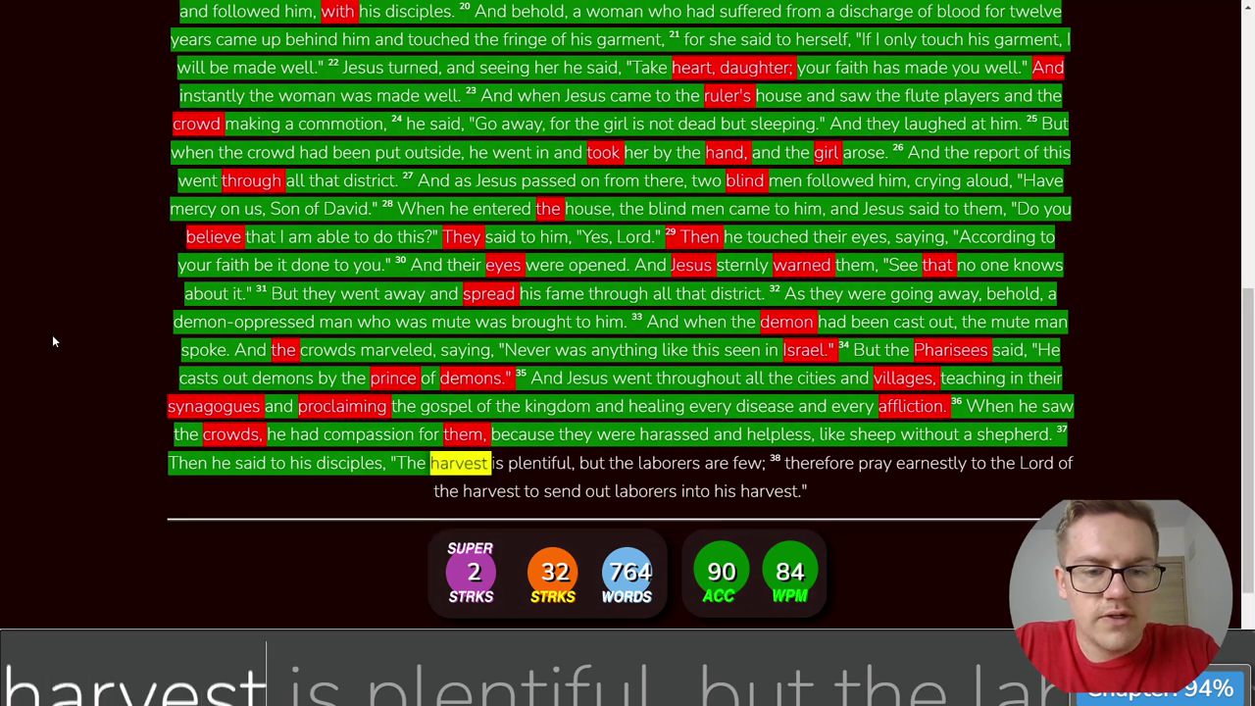
type(" is plentiful, but ")
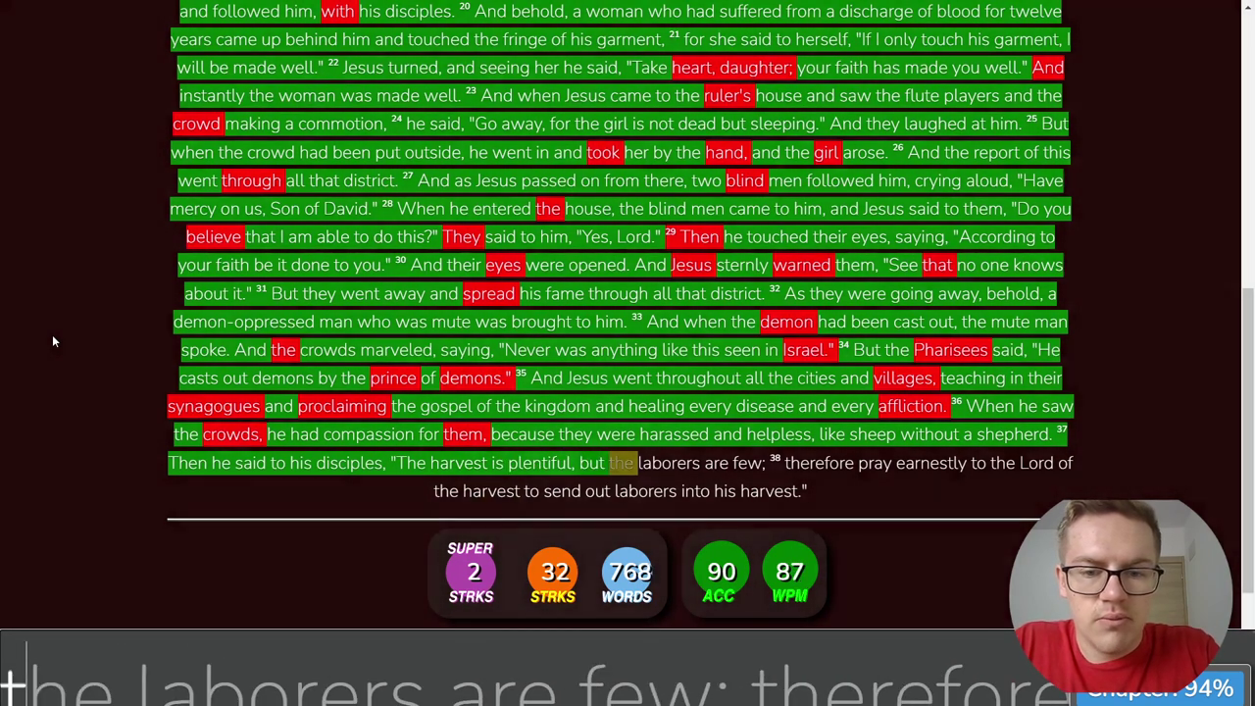
type("the laborers are few; therefo")
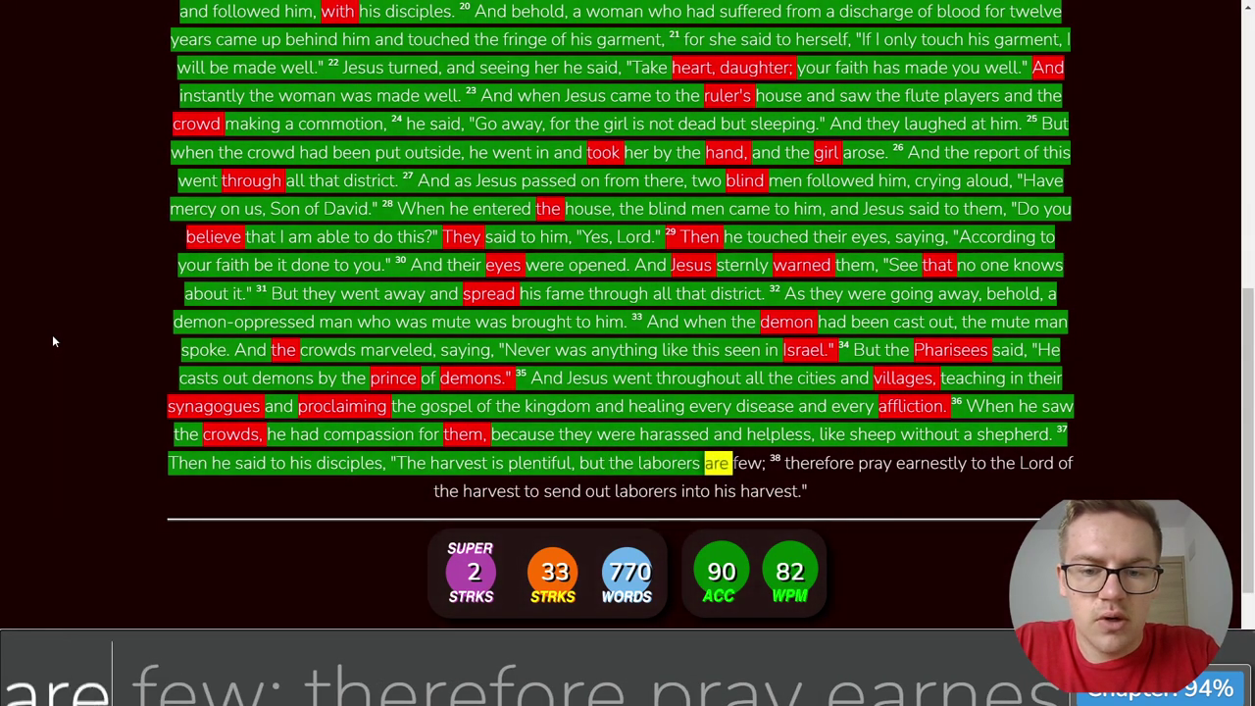
Step: Transcribe verse 38, "therefore pray earnestly to the Lord of the harvest to send out laborers into his harvest.", correcting the mistyped "laborers"
type("re pray earnestly to th")
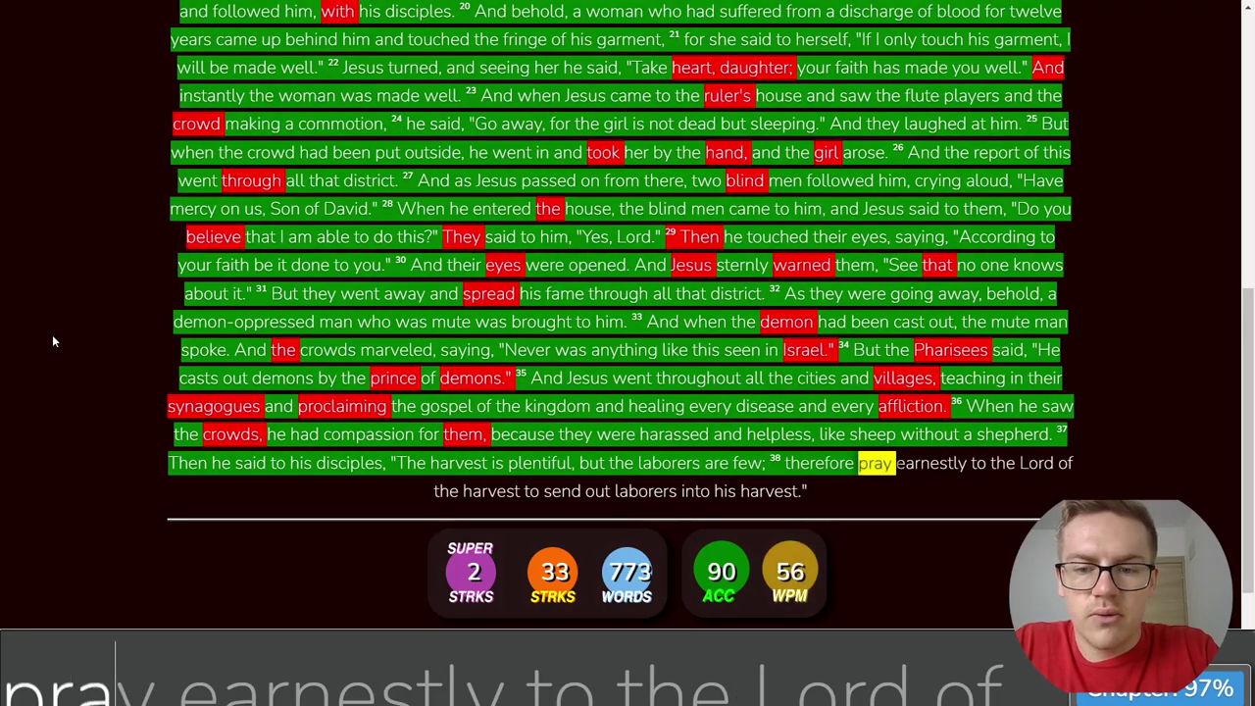
type("e Lord of the harv")
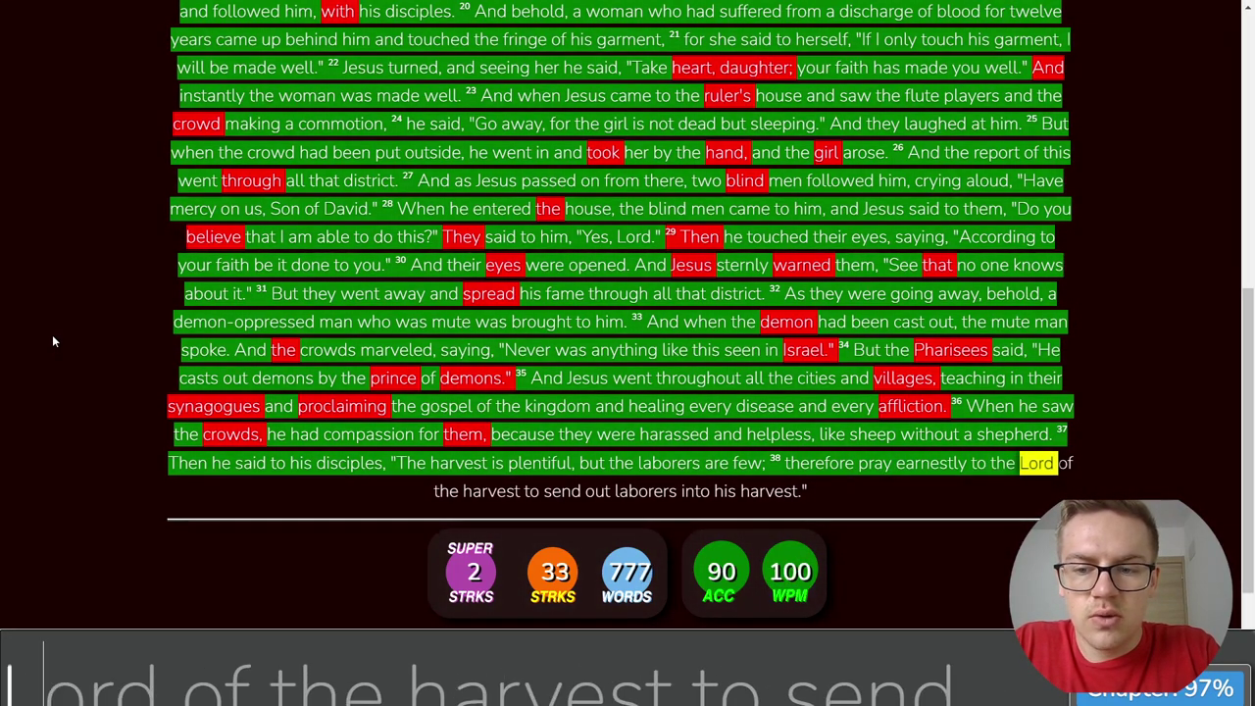
type("est to send out la")
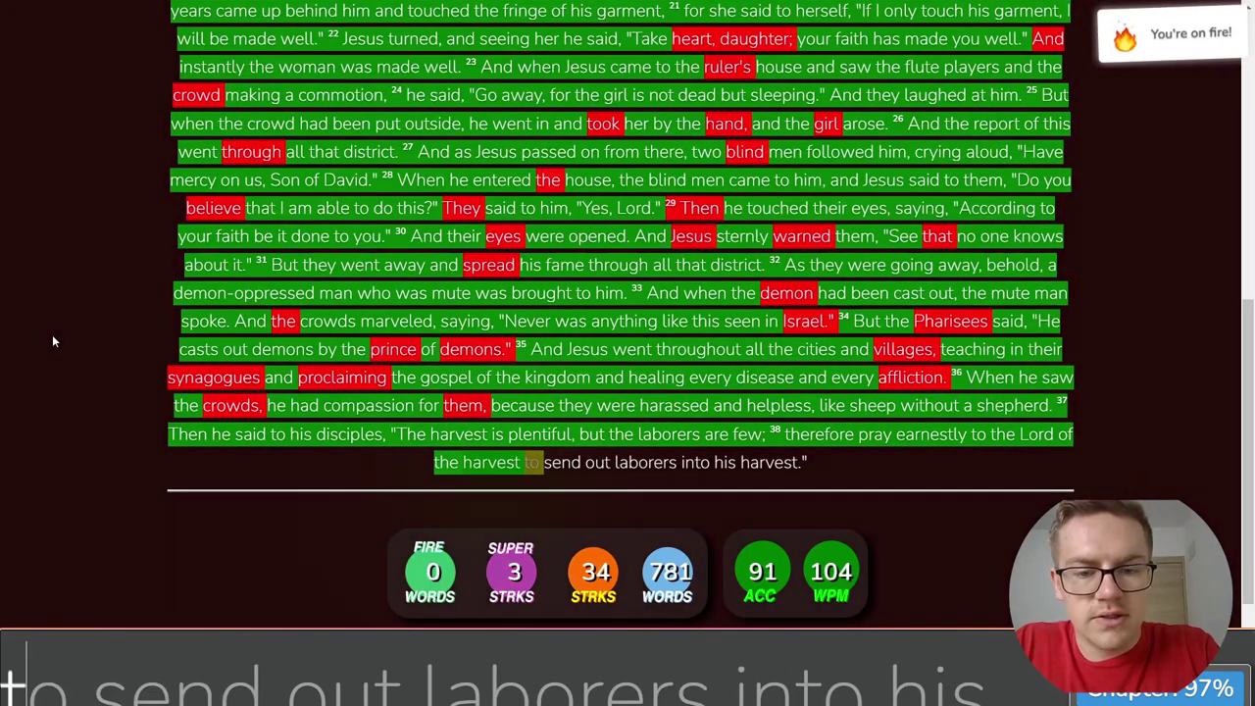
type("boreers in")
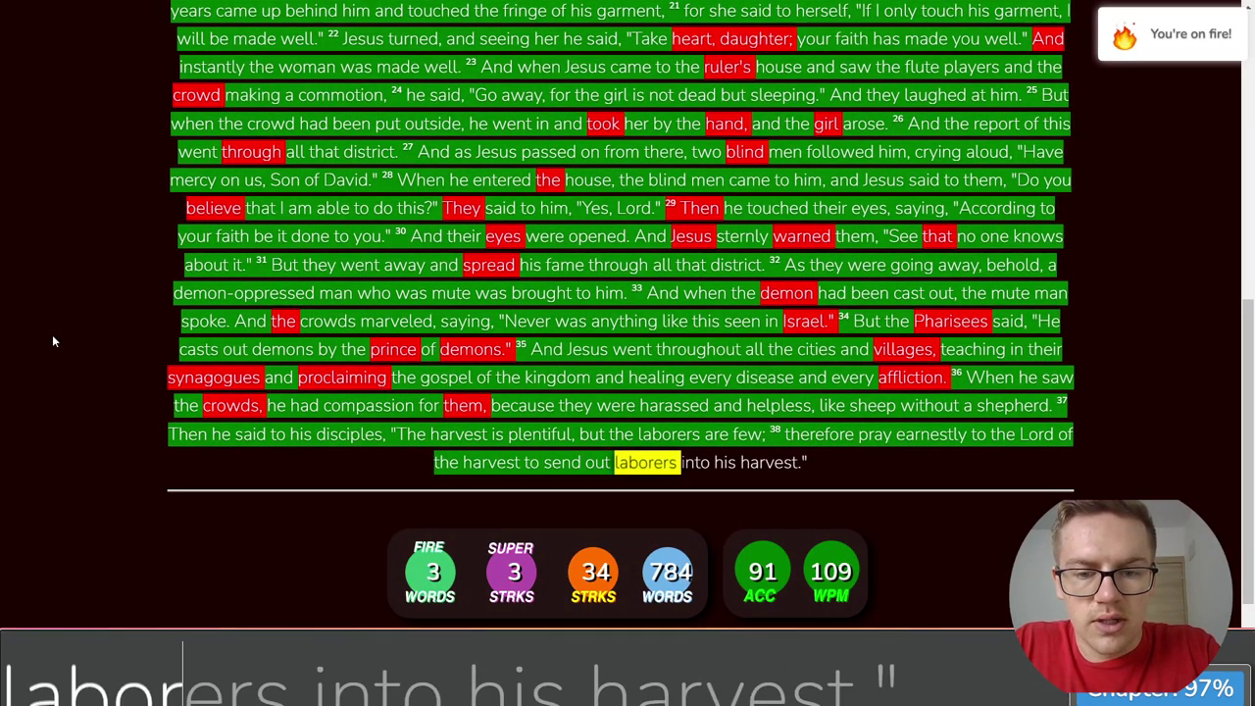
key("BackSpace")
key("BackSpace")
key("BackSpace")
key("BackSpace")
key("BackSpace")
key("BackSpace")
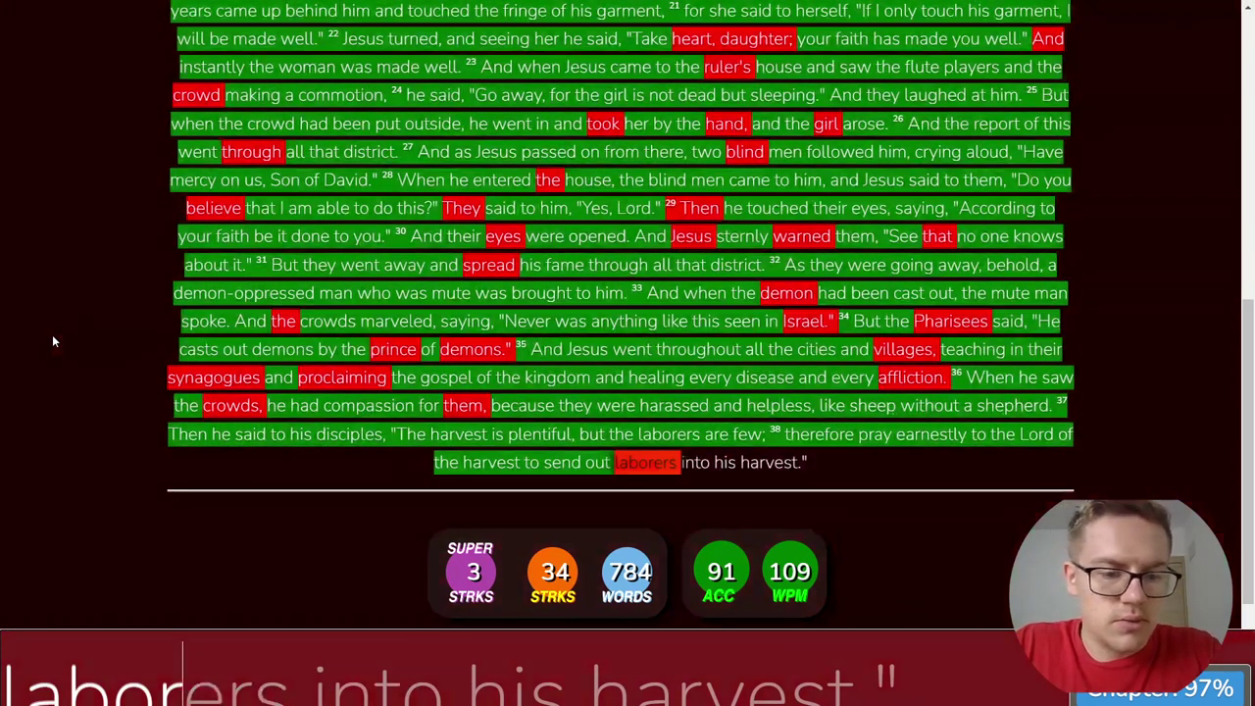
type("rs into his harvest.\"")
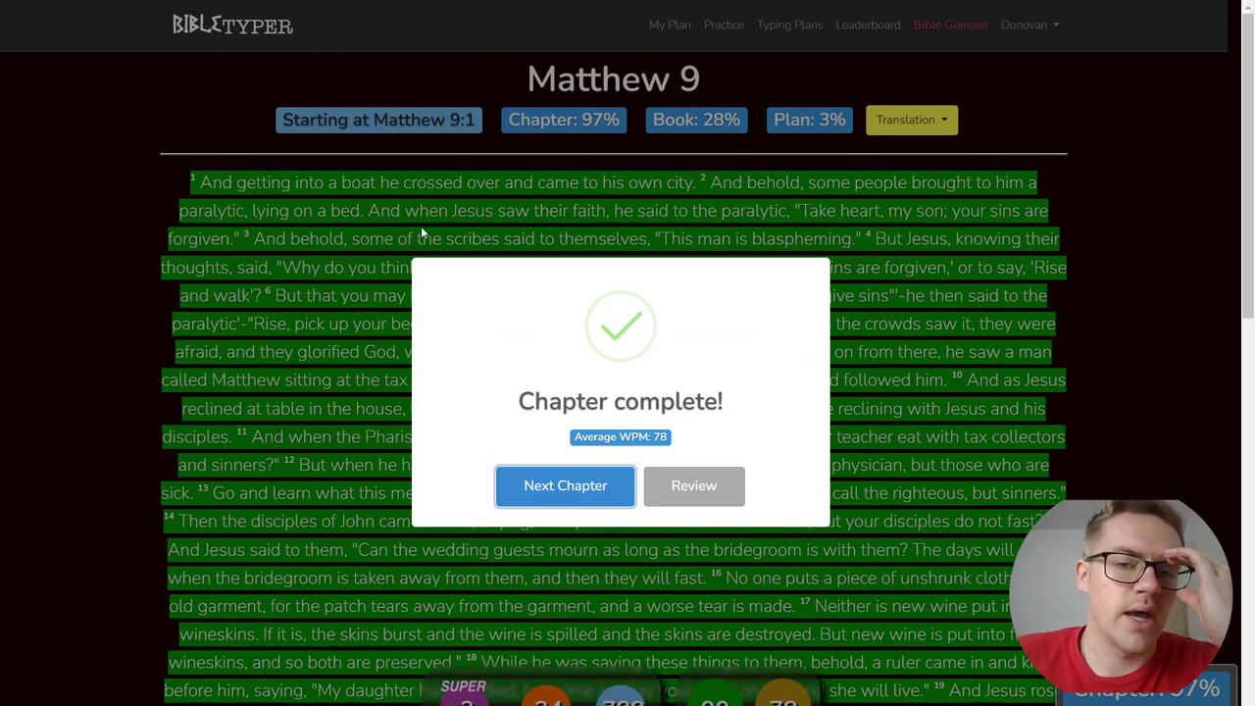
Step: Review the completed Matthew 9 text from the first verse through verse 38, and switch to OBS
left_click(686, 487)
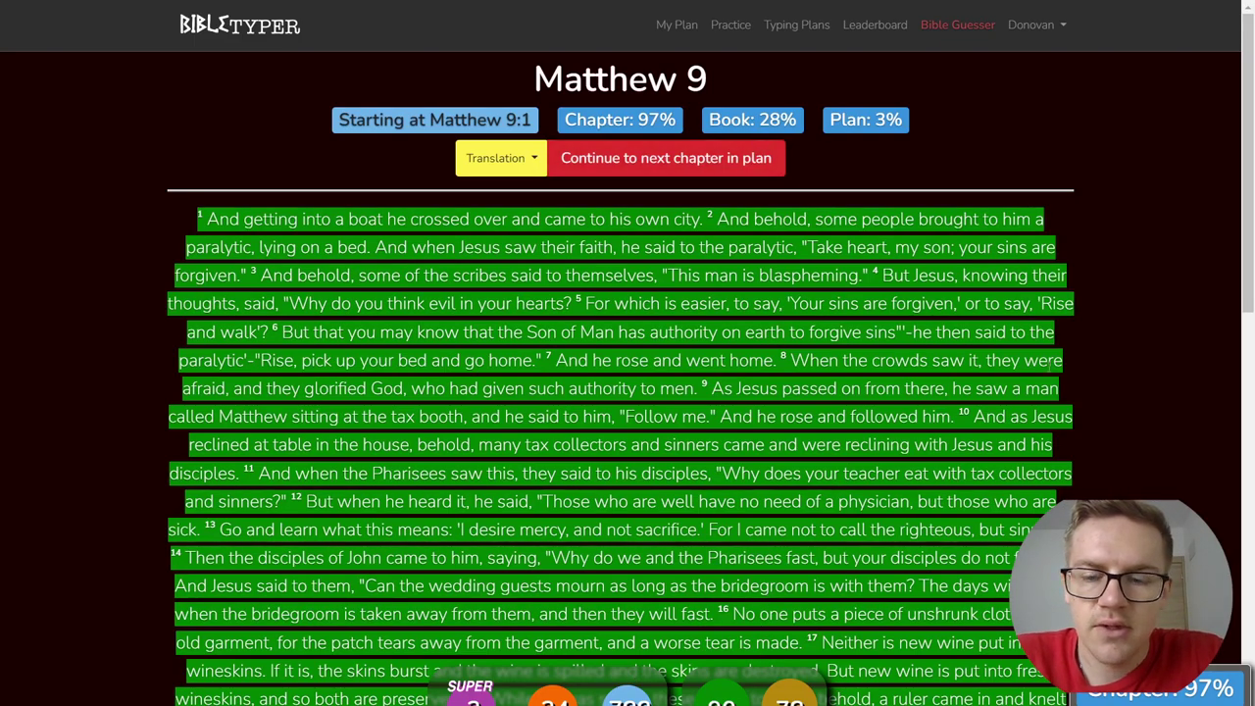
scroll(758, 136, "down", 12)
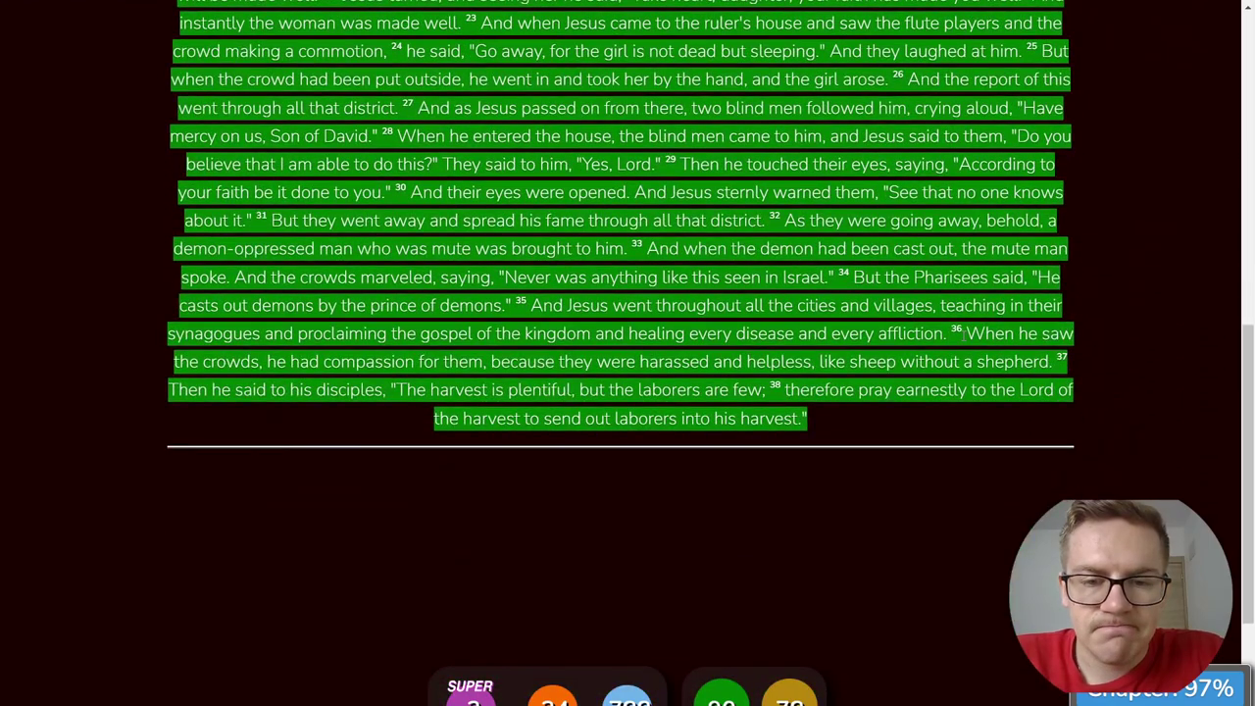
scroll(963, 333, "up", 15)
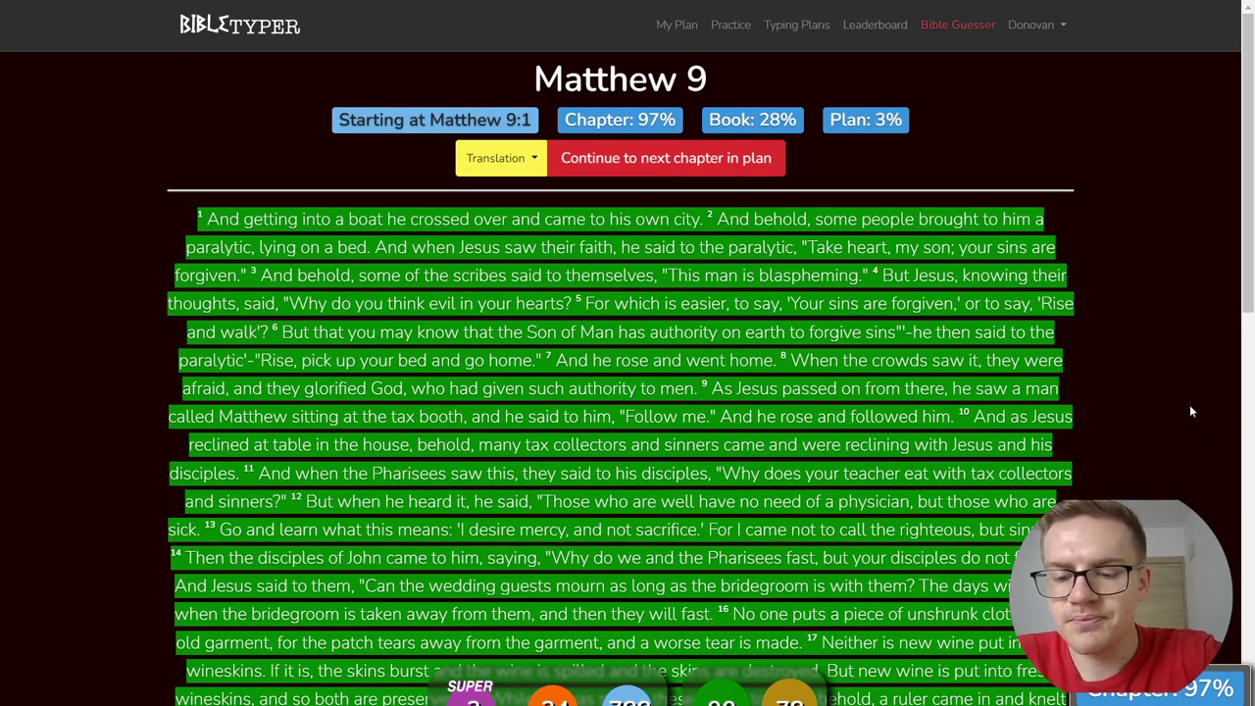
key("F11")
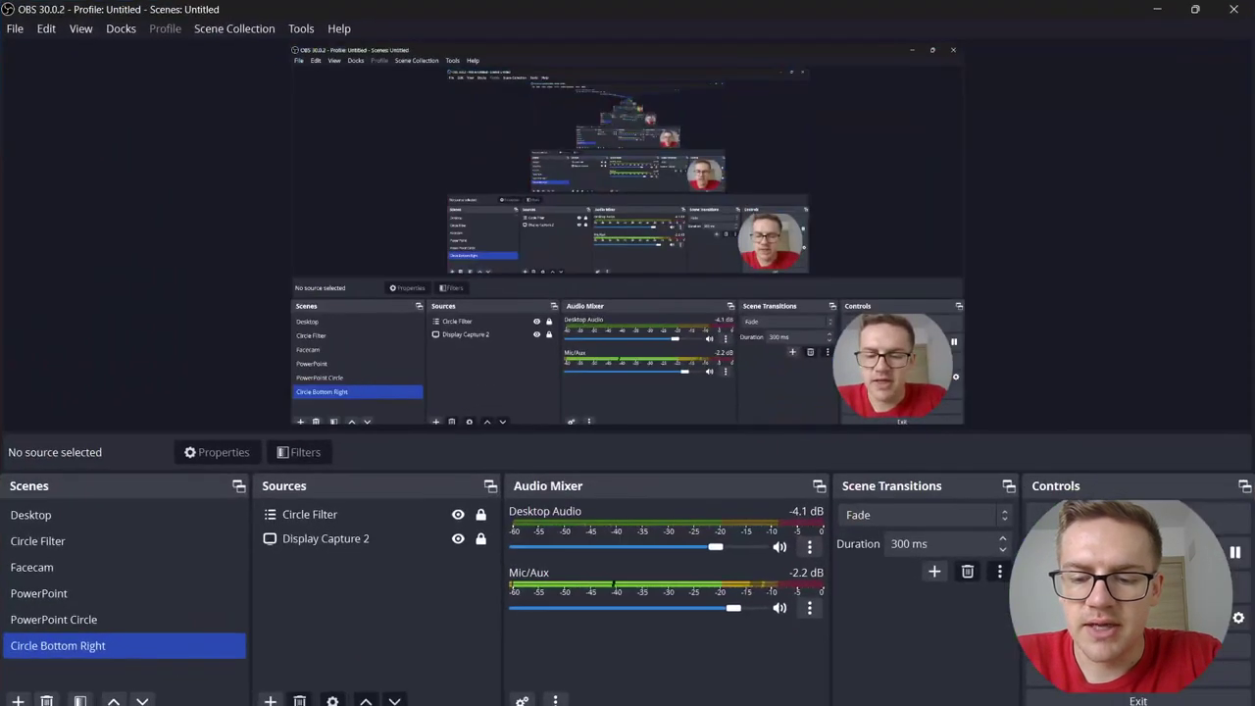